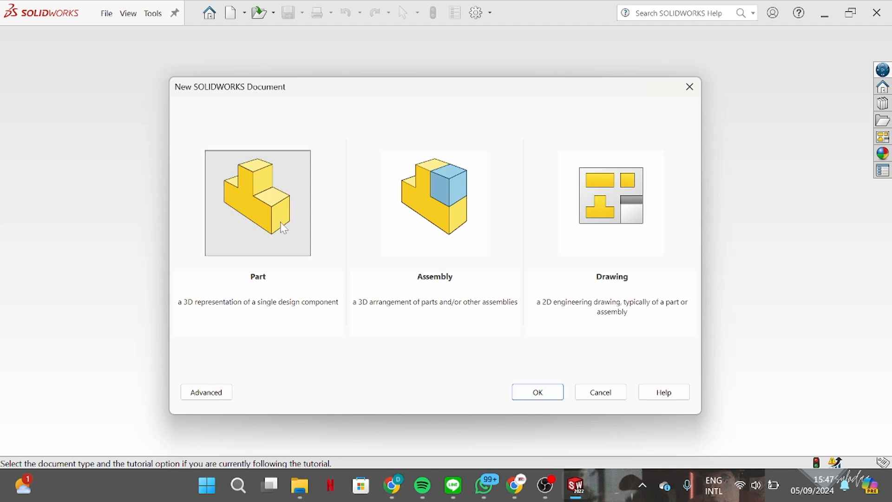
- Create a new part document and set its unit system to MMGS (millimeter, gram, second)
click(539, 390)
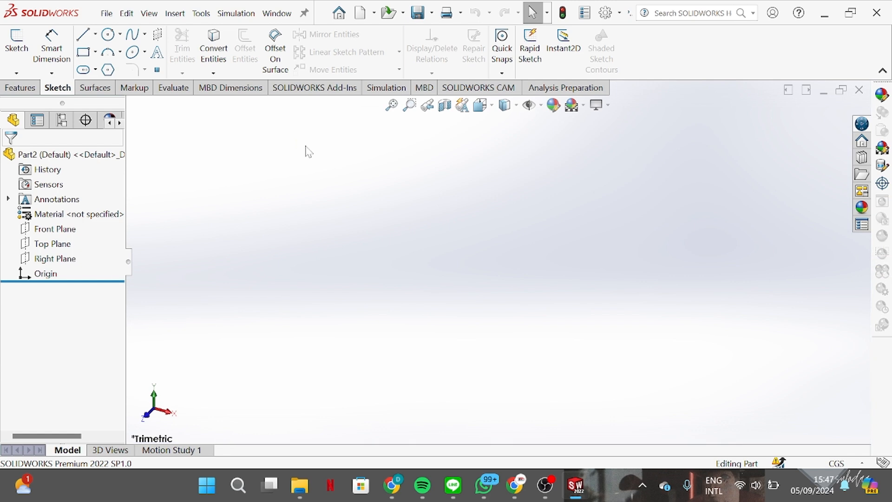
click(857, 463)
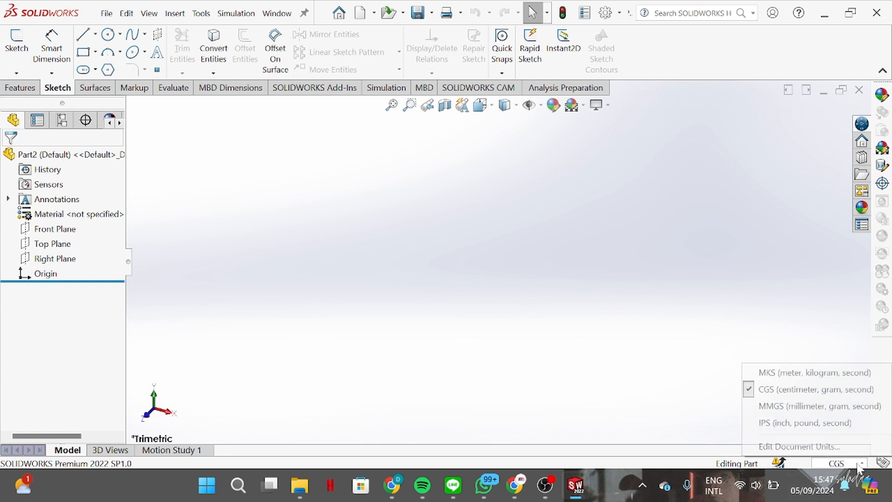
click(805, 406)
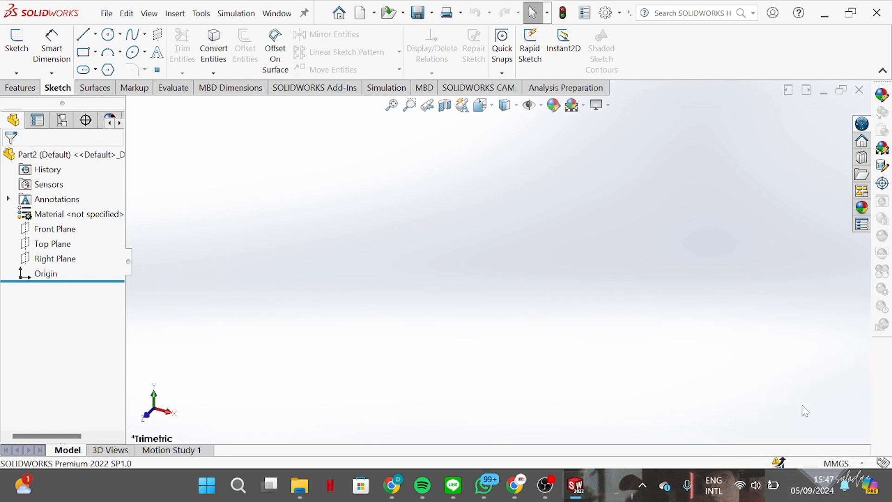
- Apply the Plain White scene as the viewport background
click(584, 106)
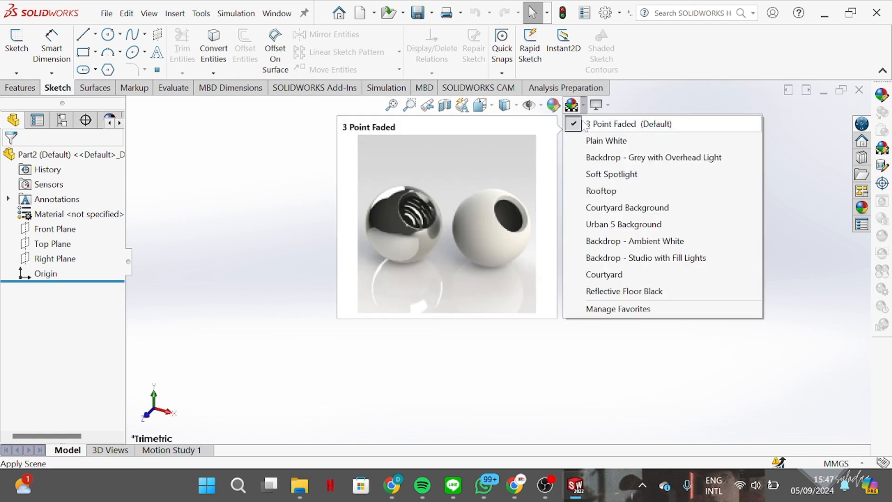
click(587, 142)
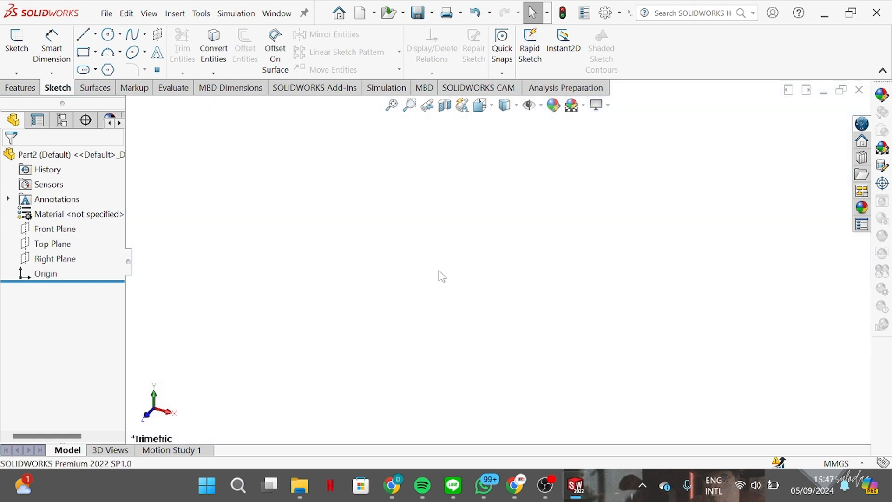
- Sketch an open line profile on the Right Plane: about 106 mm horizontal base from the origin, short vertical edge, two rising slopes, and horizontal top above the origin
click(60, 258)
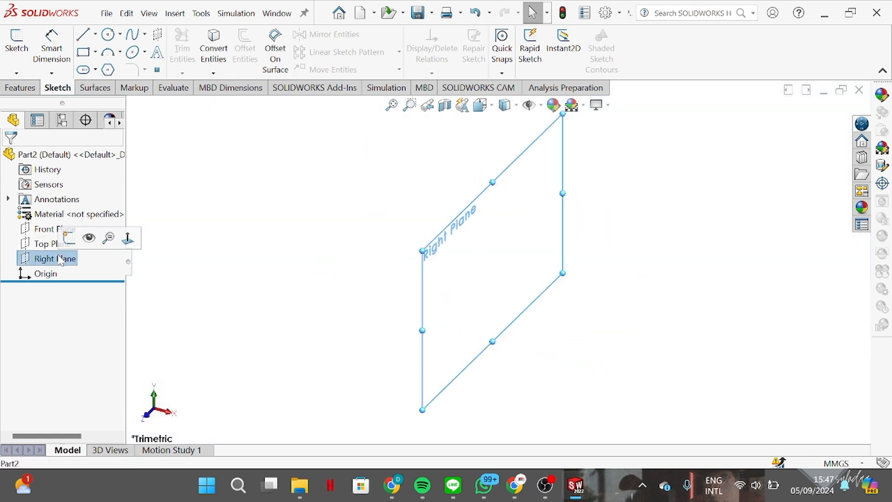
click(69, 242)
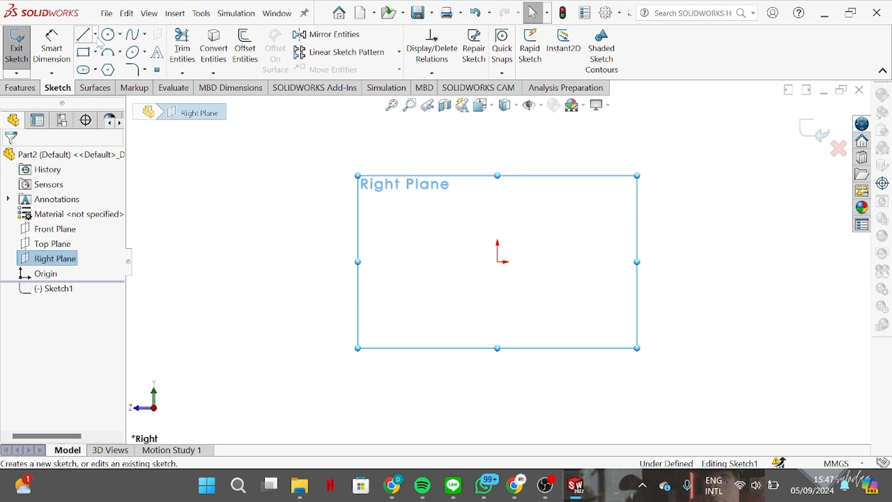
click(83, 34)
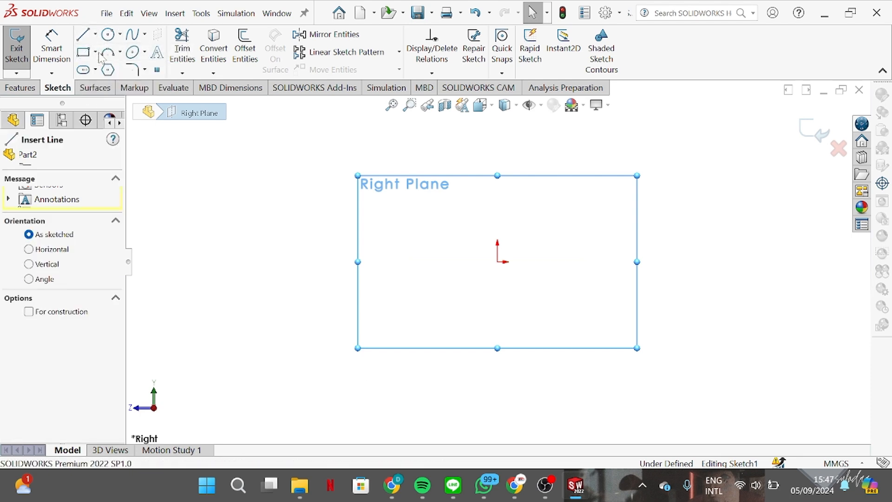
click(497, 262)
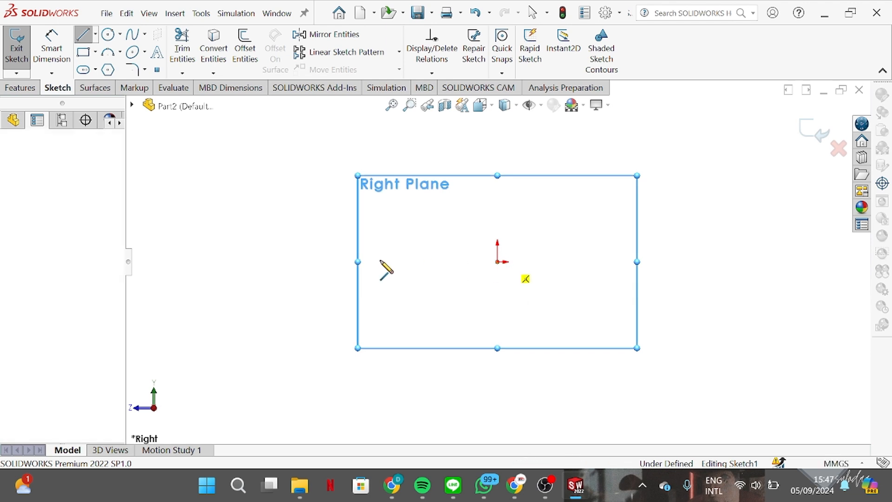
click(331, 262)
click(331, 249)
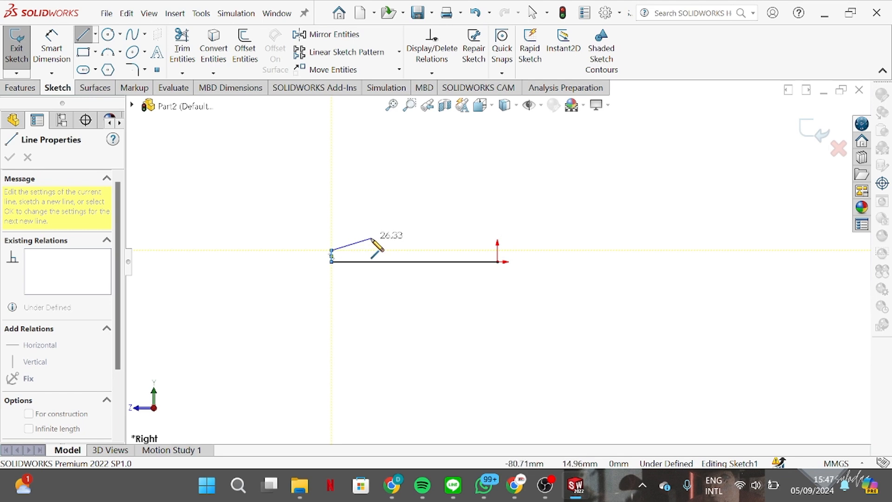
click(370, 238)
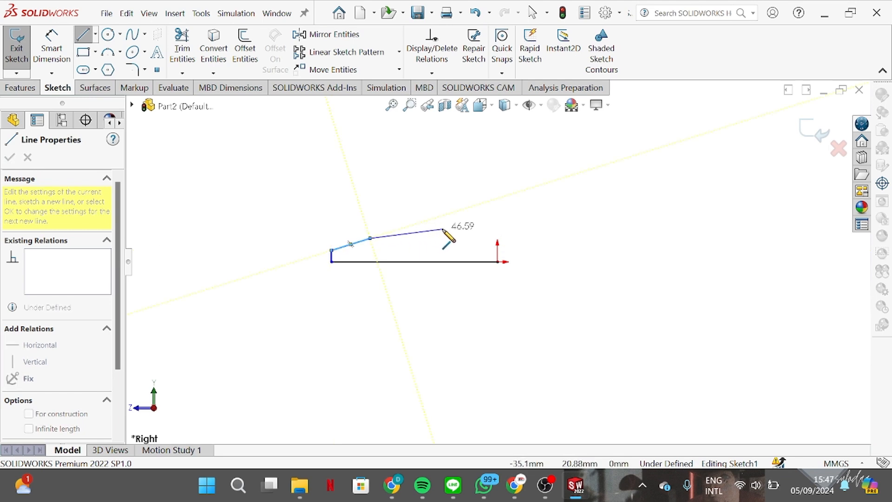
click(443, 229)
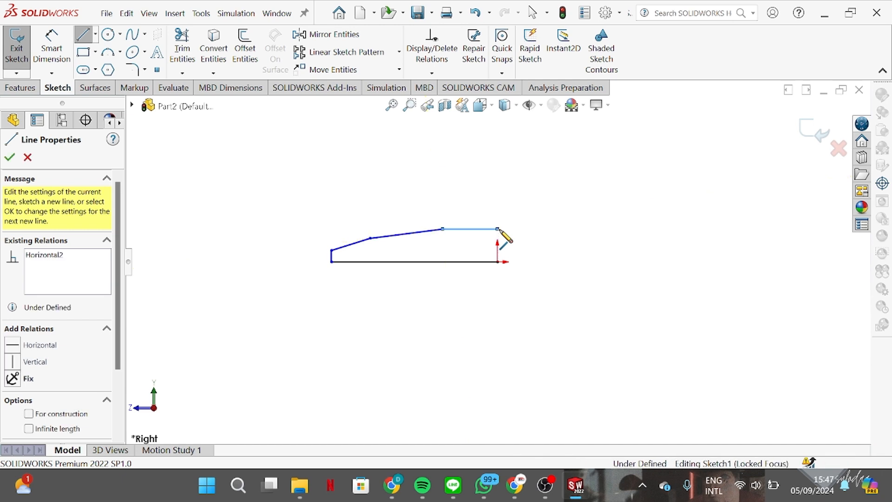
right_click(498, 229)
click(529, 240)
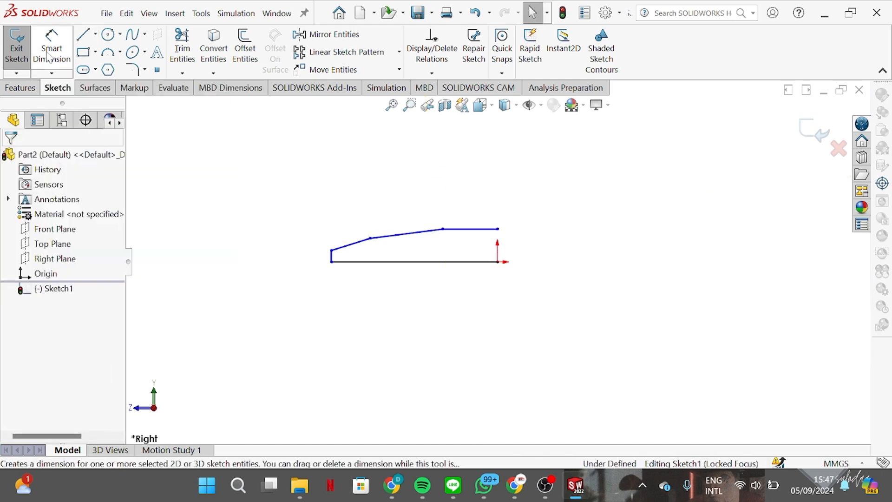
- Dimension the horizontal base line of the profile to 200 mm
click(429, 262)
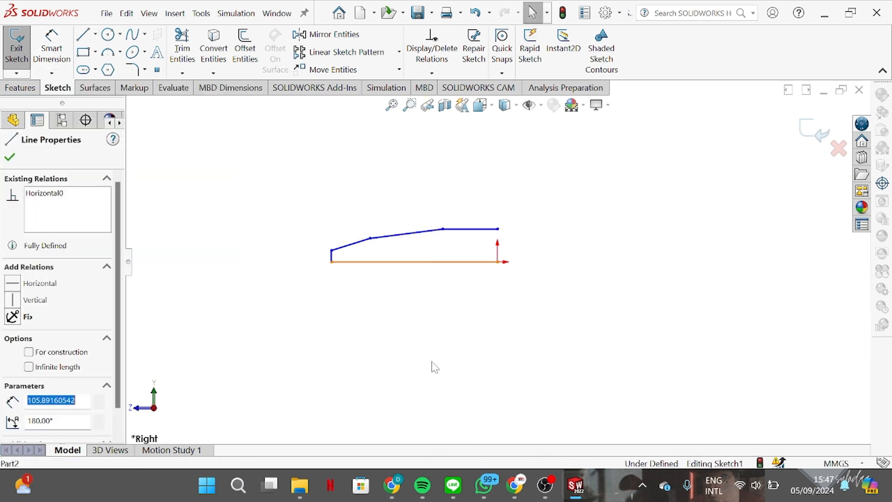
click(52, 48)
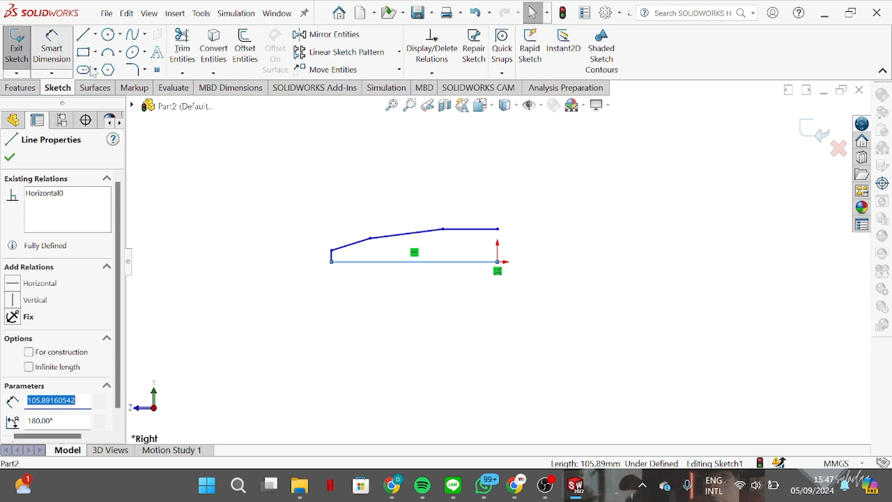
click(436, 263)
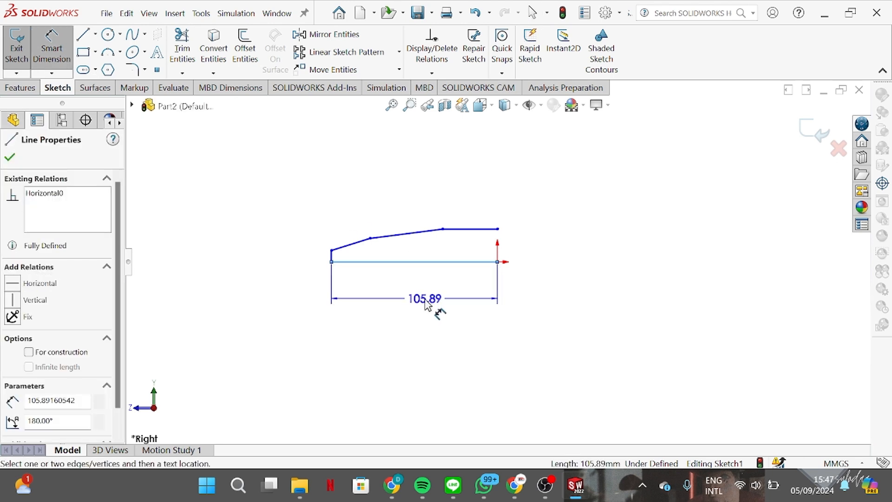
click(417, 303)
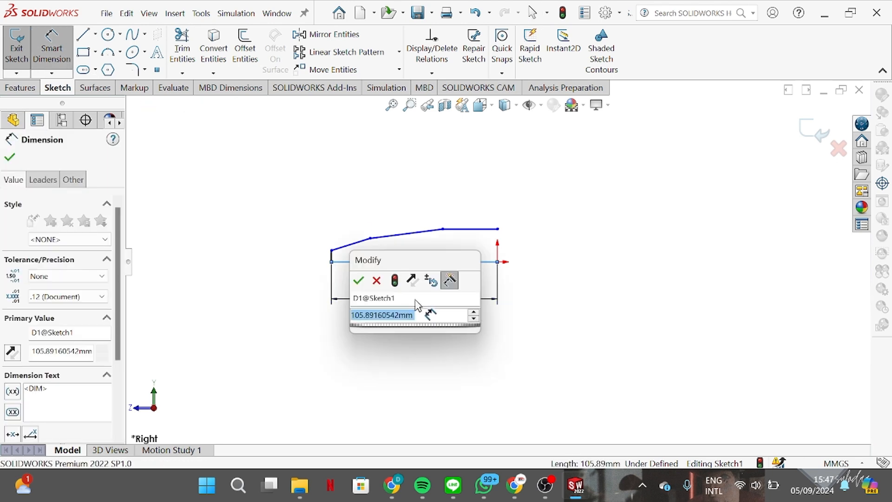
text(200)
key(Return)
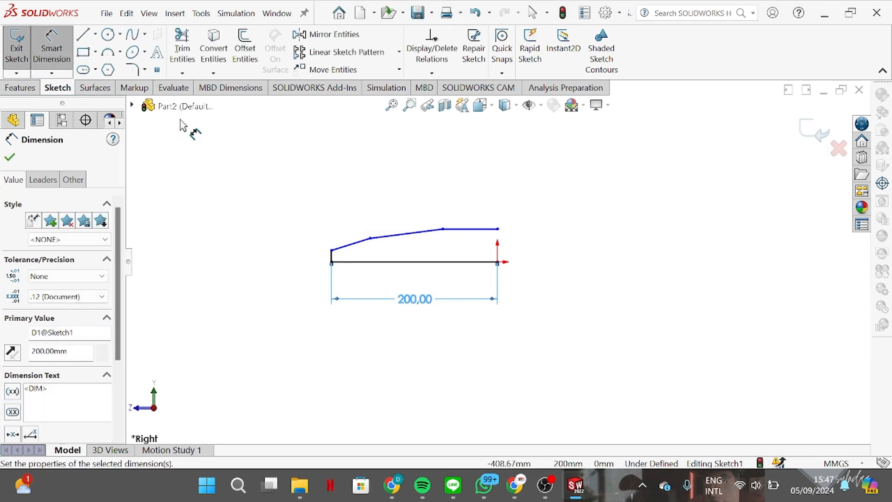
- Dimension the vertical distance between the origin and the end of the top line to 30 mm
click(497, 229)
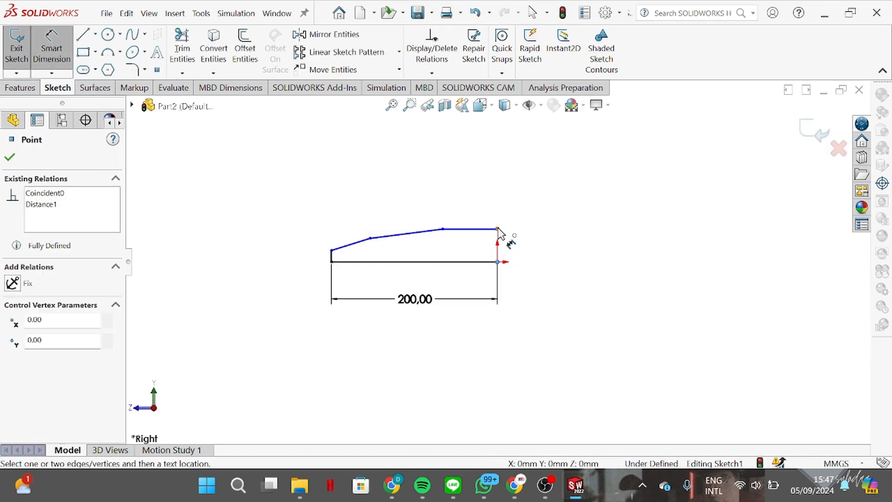
click(591, 254)
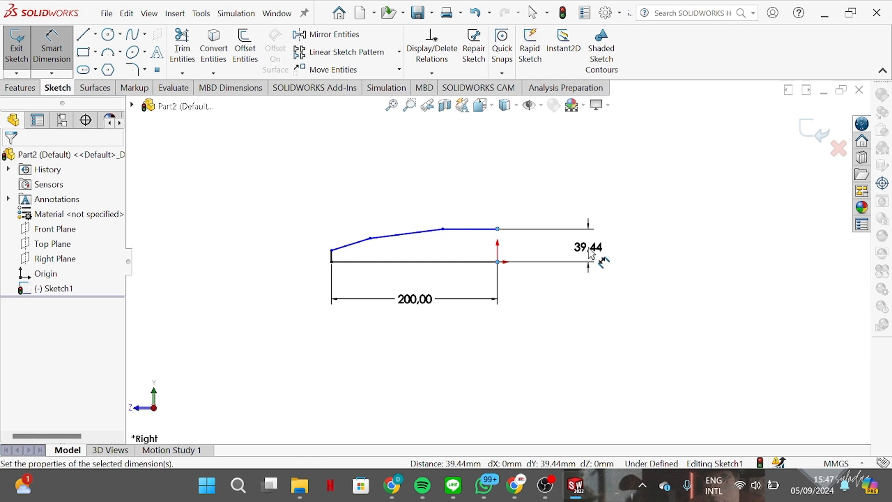
text(30)
key(Return)
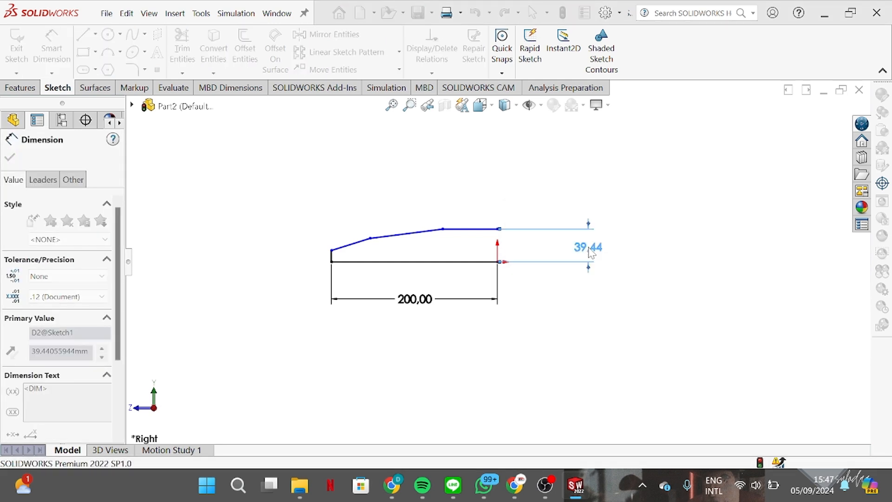
- Dimension the short vertical edge at the profile's outer end to 7.5 mm and finish dimensioning
click(331, 256)
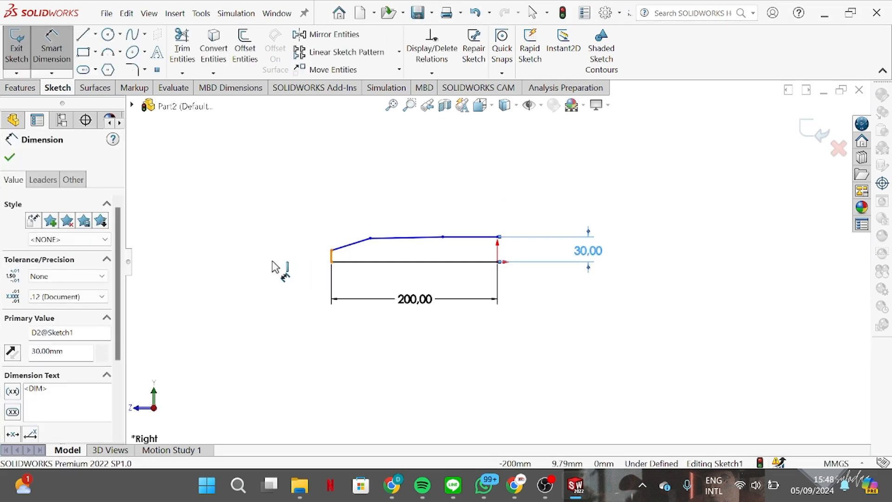
click(259, 269)
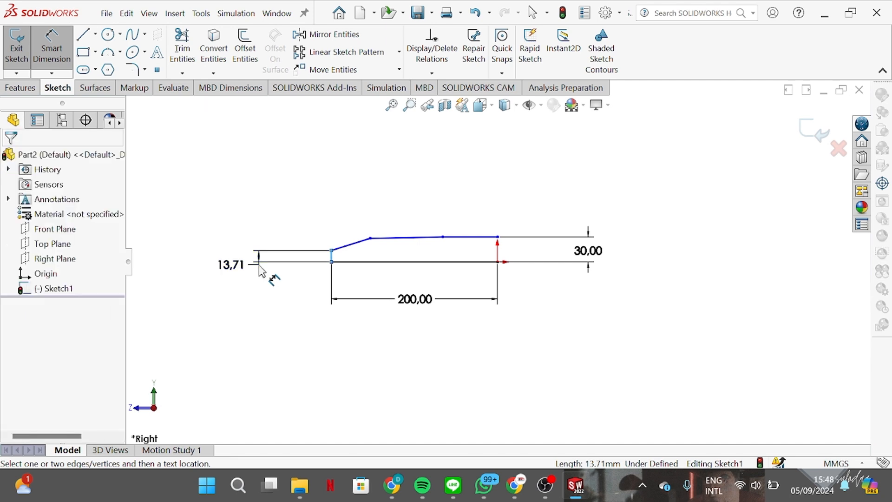
text(7.5)
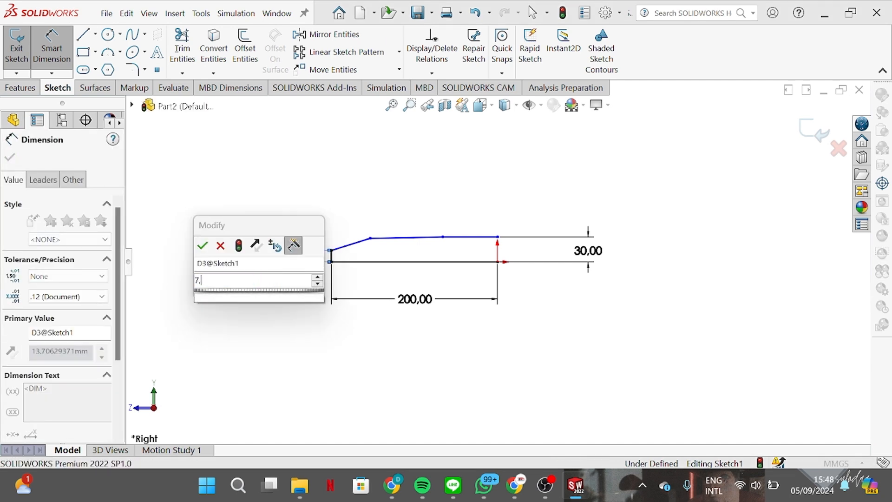
key(Return)
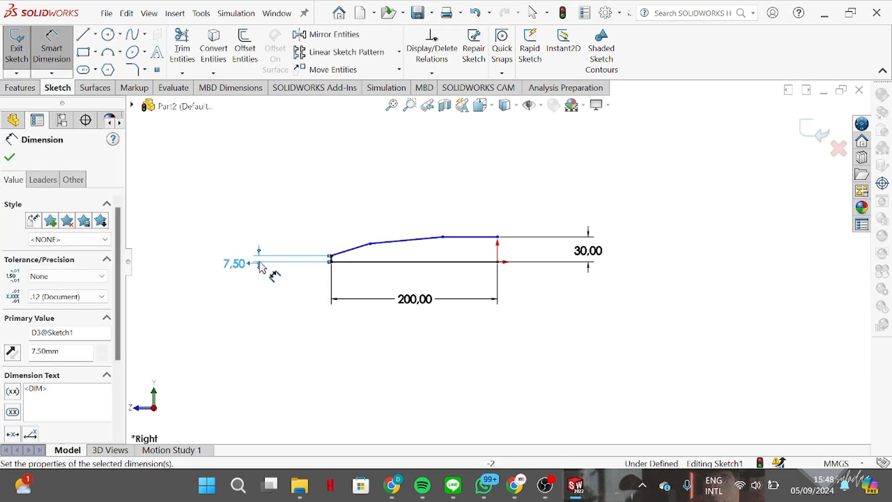
click(10, 158)
click(94, 87)
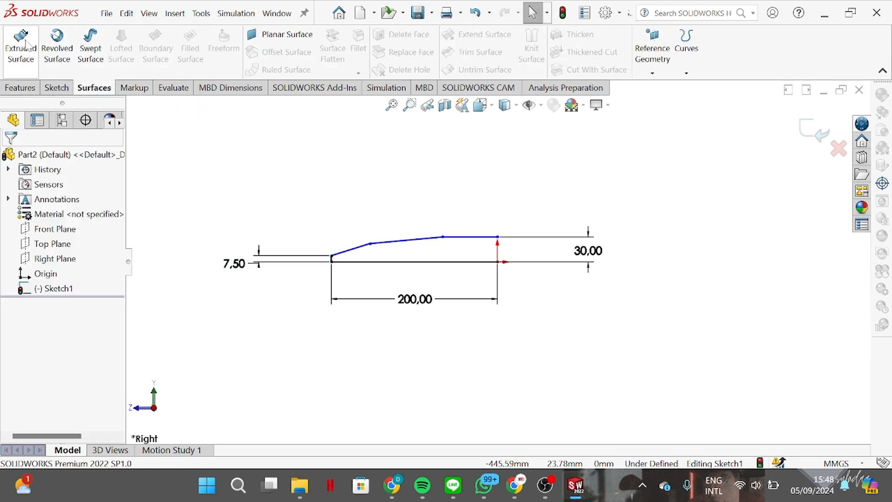
click(60, 53)
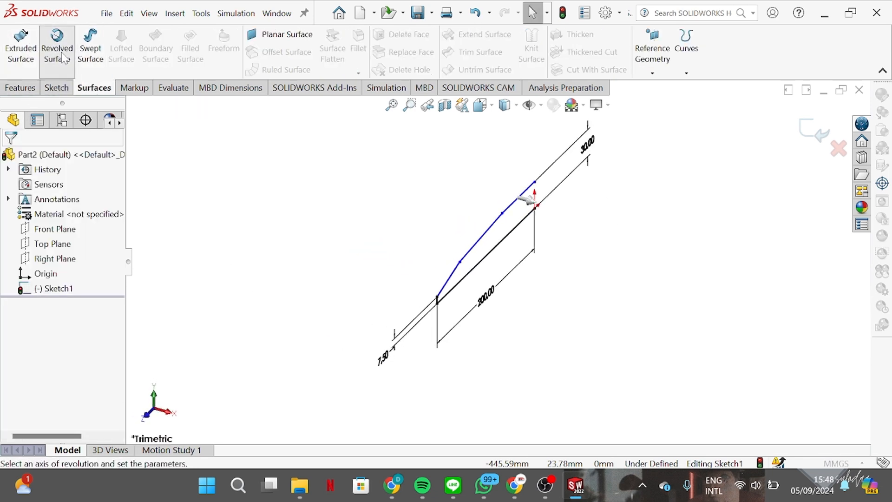
click(28, 158)
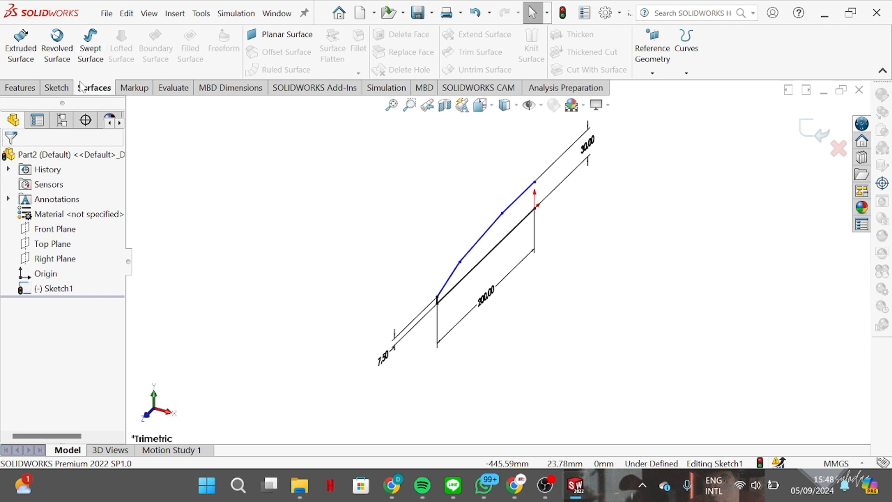
- Draw a vertical centerline about 76 mm long from the origin up through the end of the top line
click(57, 88)
click(95, 33)
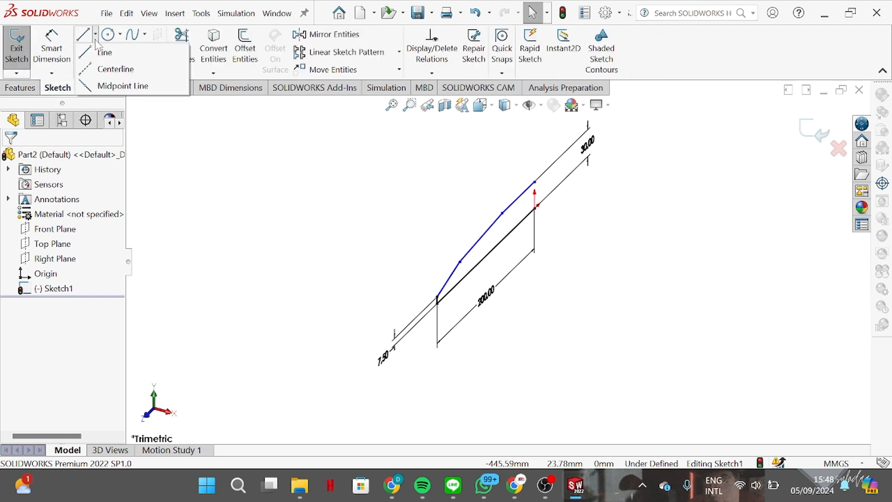
click(122, 69)
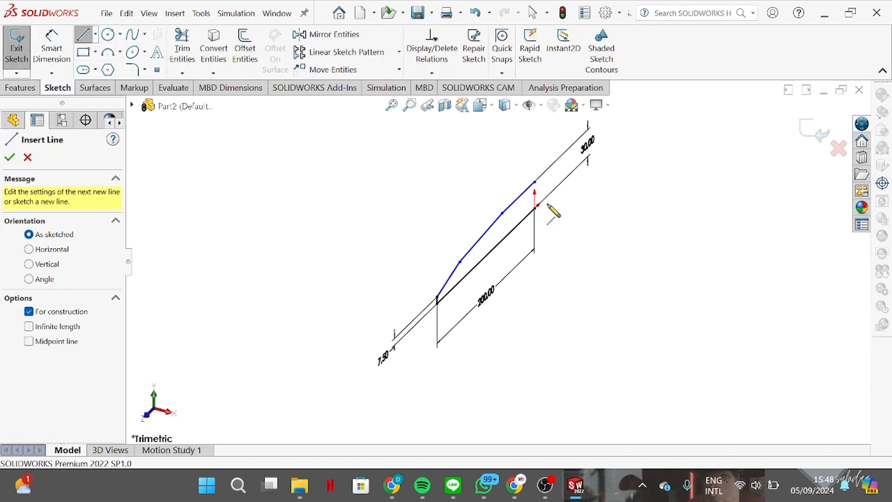
scroll(543, 218, down, 2)
mouse_move(405, 297)
middle_down()
mouse_move(319, 255)
mouse_move(334, 255)
middle_up()
click(509, 215)
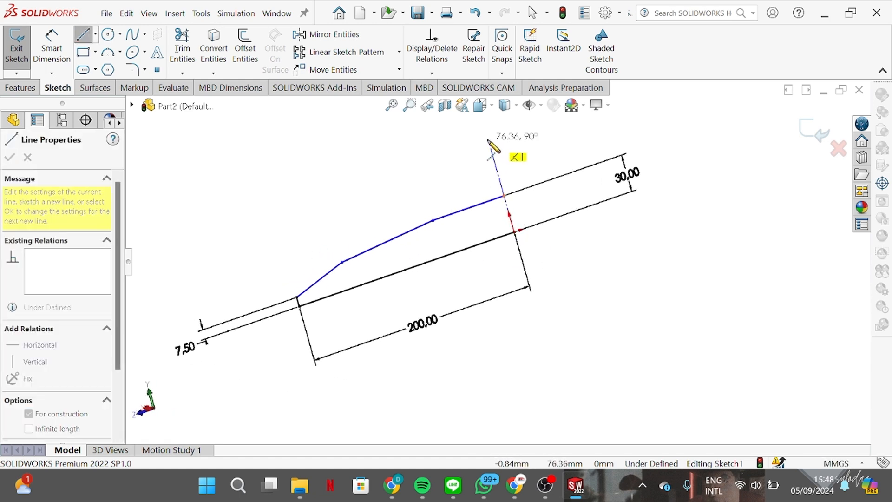
right_click(490, 143)
click(518, 150)
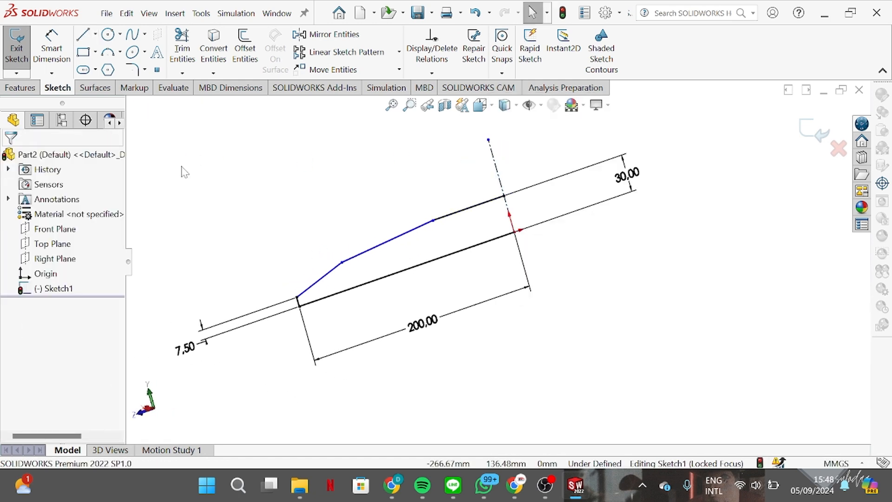
- Revolve the line profile as a surface through 360 degrees about the vertical centerline
click(95, 88)
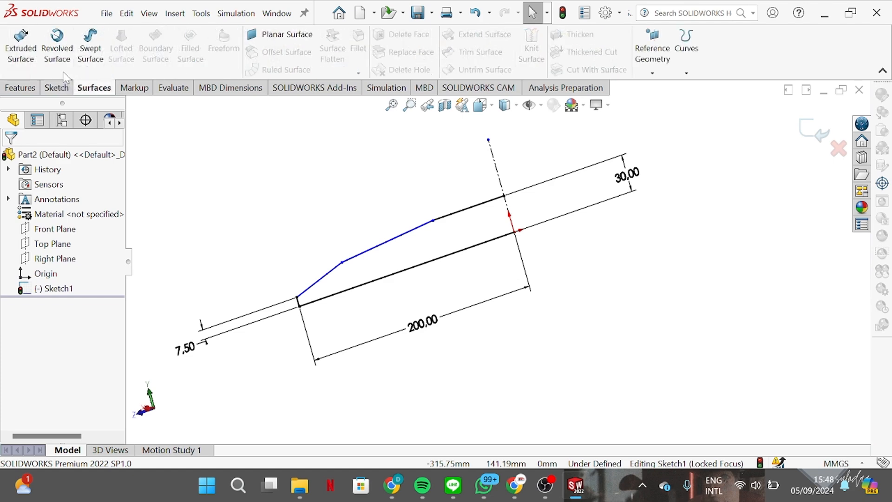
click(57, 51)
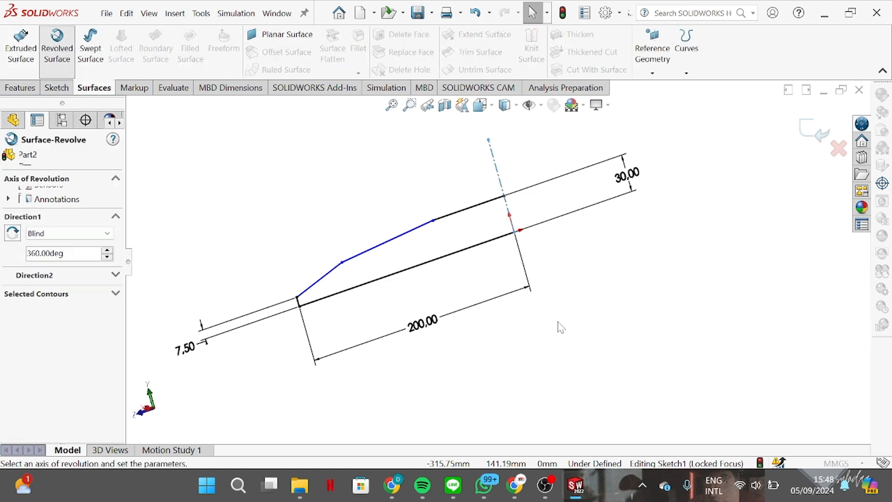
middle_drag(494, 261, 496, 306)
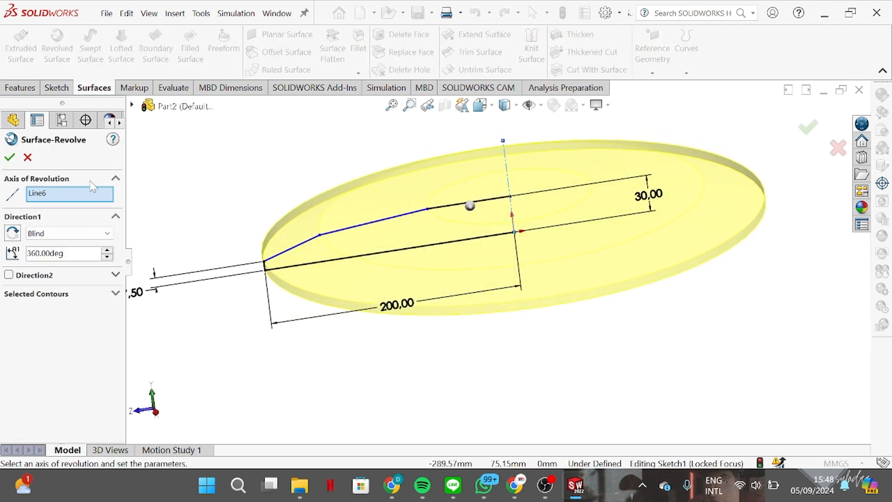
click(10, 158)
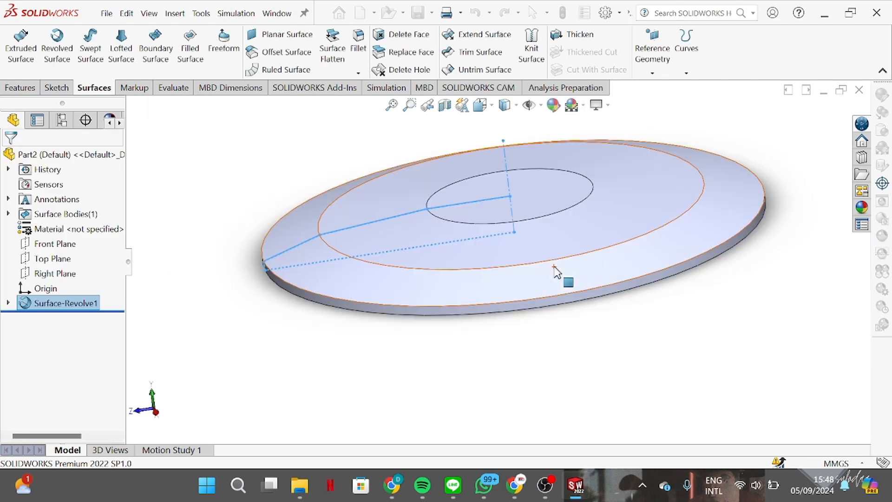
- Start a new sketch on the Right Plane, viewed straight on
middle_drag(476, 316, 404, 260)
key(space)
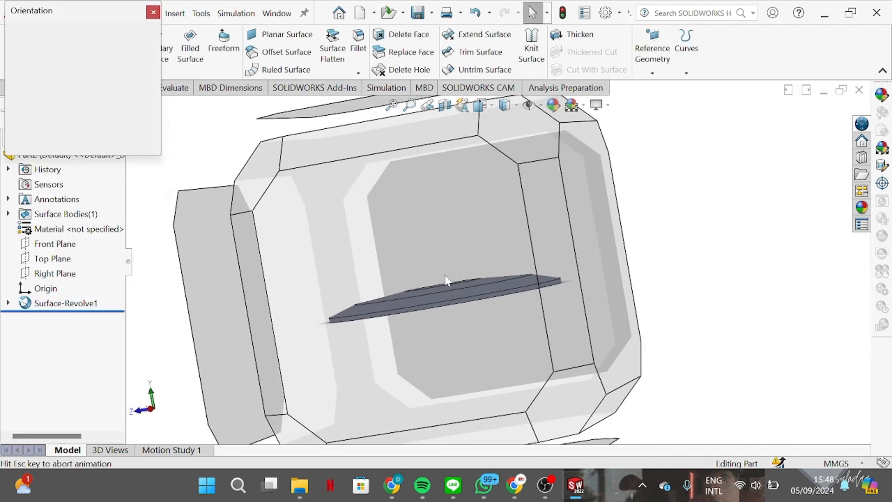
click(377, 290)
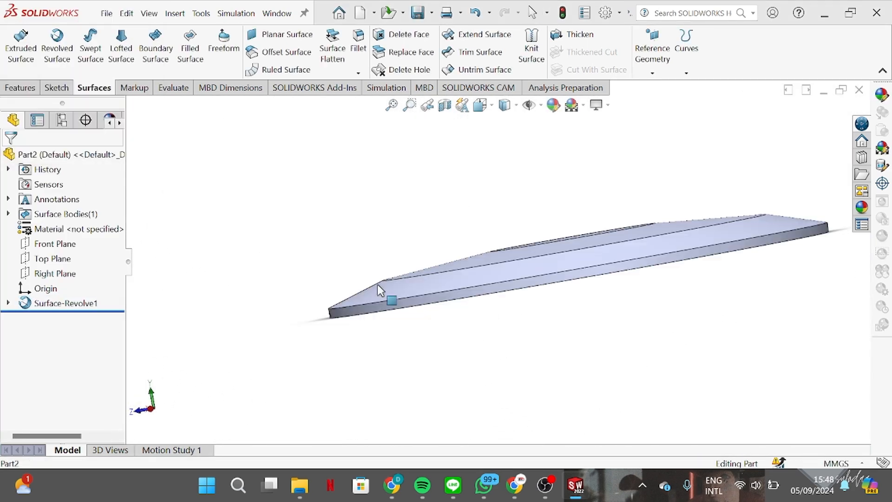
click(59, 274)
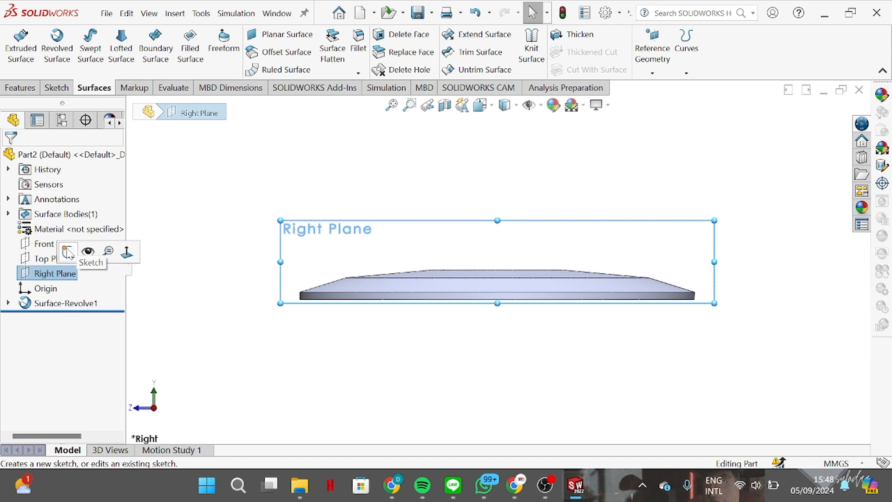
click(69, 254)
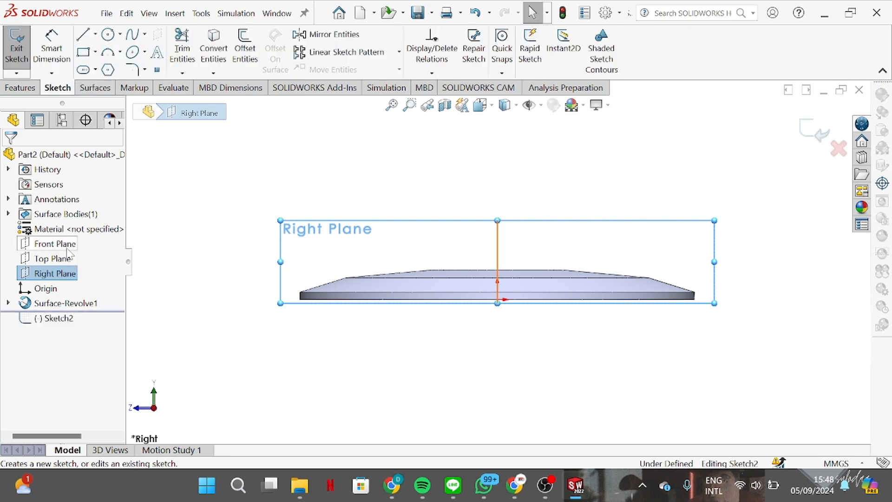
- Draw a vertical centerline upward from the middle of the disc's flat top, directly above the origin
click(95, 34)
click(100, 68)
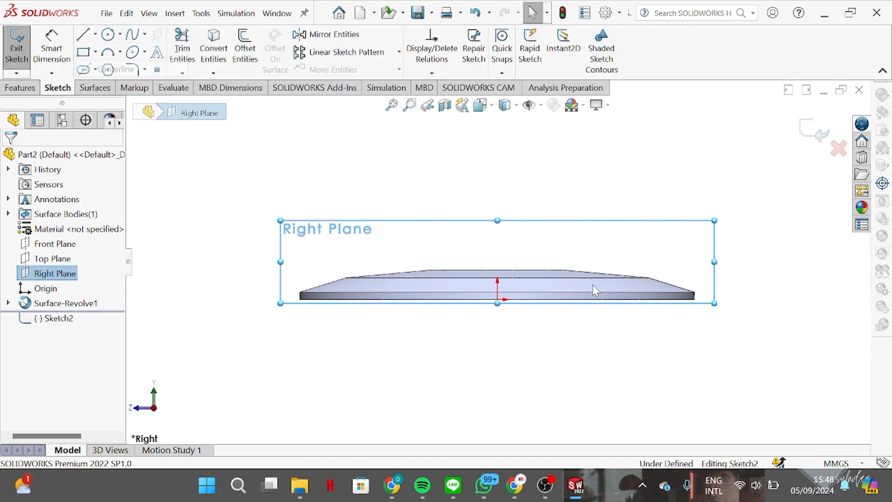
click(497, 269)
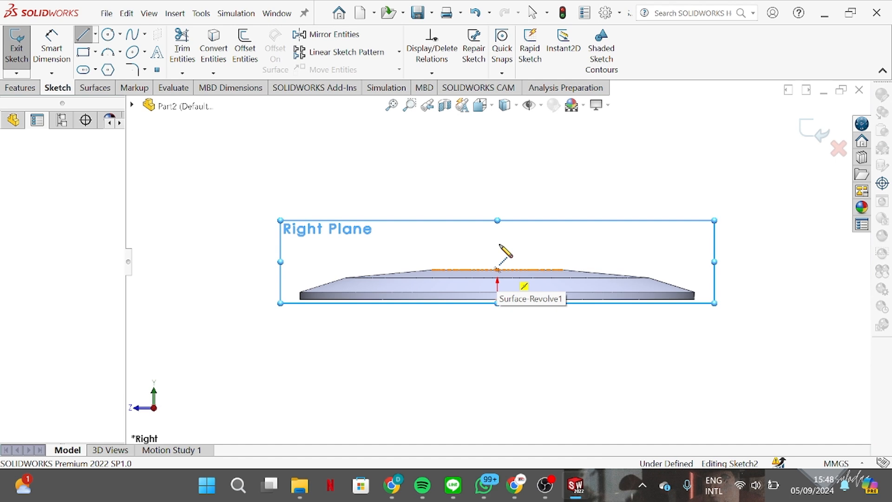
click(497, 217)
right_click(498, 217)
click(530, 227)
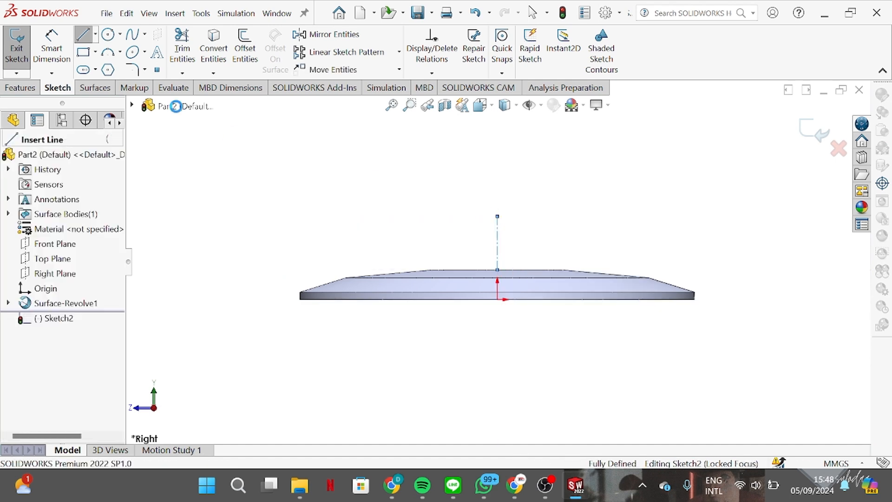
- Draw a horizontal line about 66 mm long from the centerline's lower end to the flat top's edge, ending in a vertical line about 11 mm high
click(95, 35)
click(95, 54)
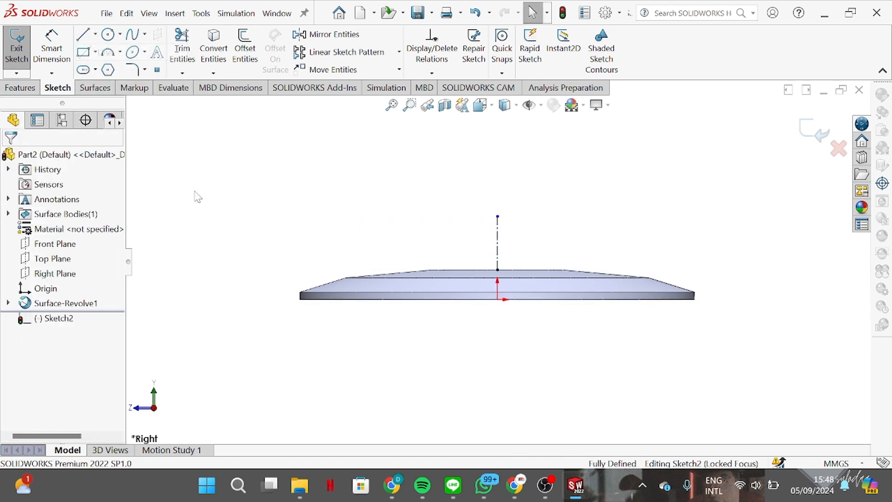
key(Escape)
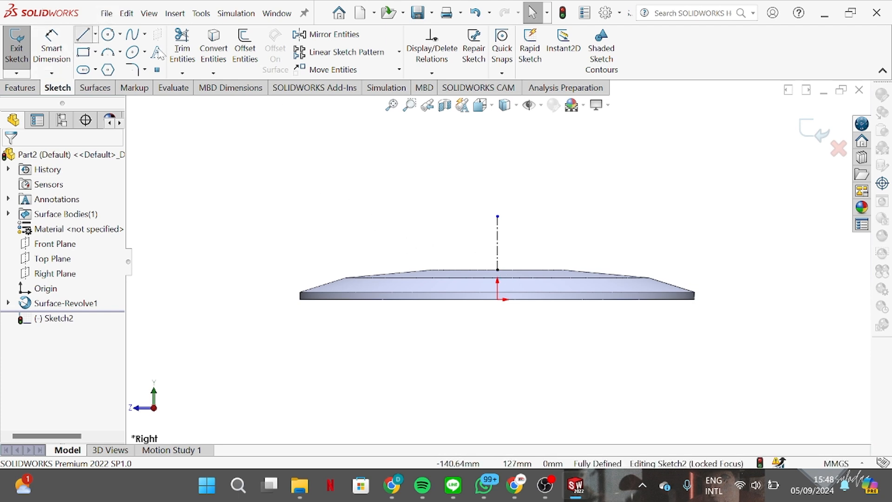
click(82, 34)
click(495, 270)
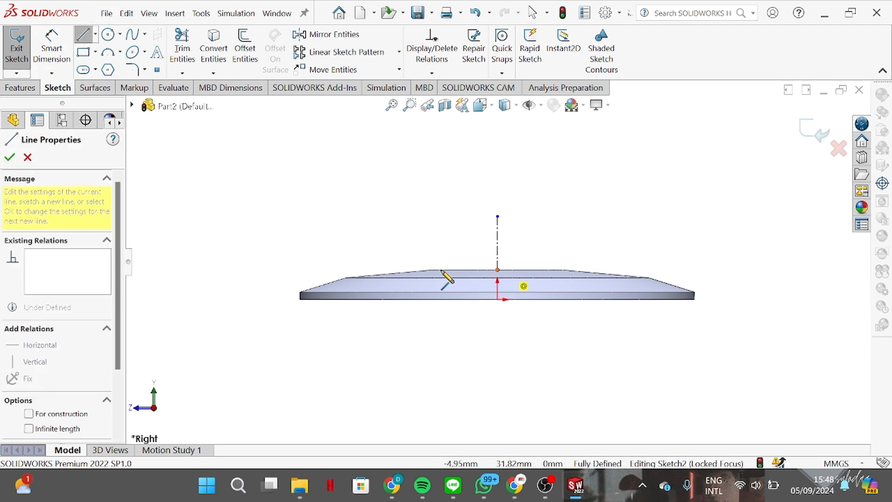
click(432, 269)
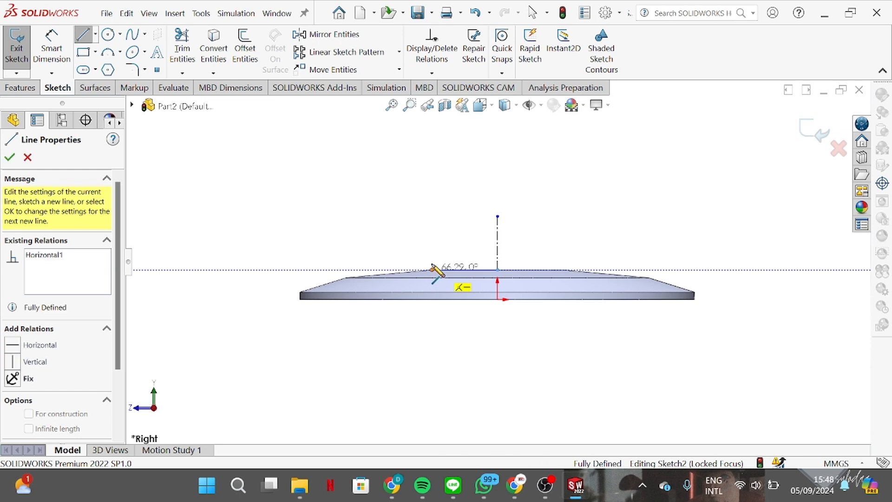
click(432, 260)
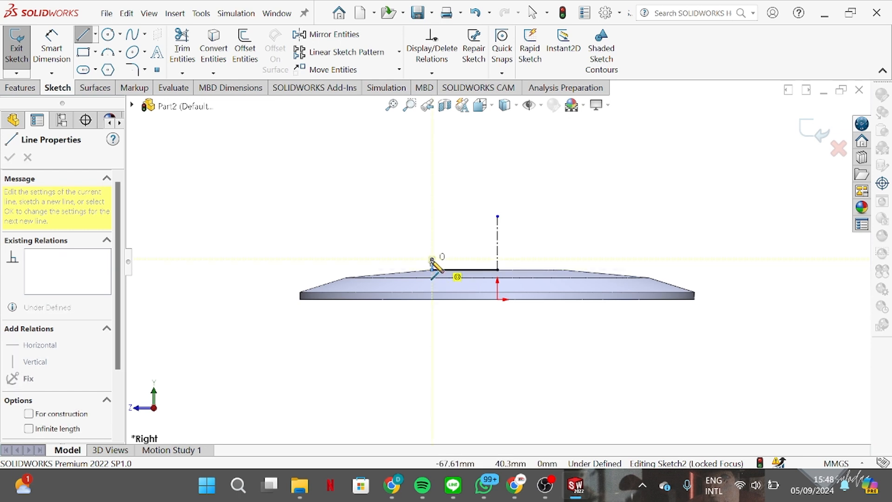
right_click(433, 261)
click(442, 266)
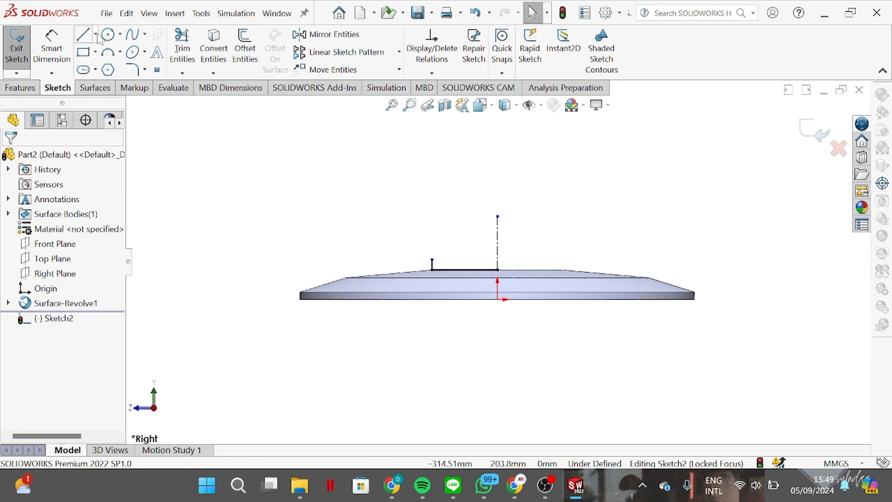
- Draw a gently rising four-point spline from the upper end of the short vertical line to a point just short of the centerline
click(133, 34)
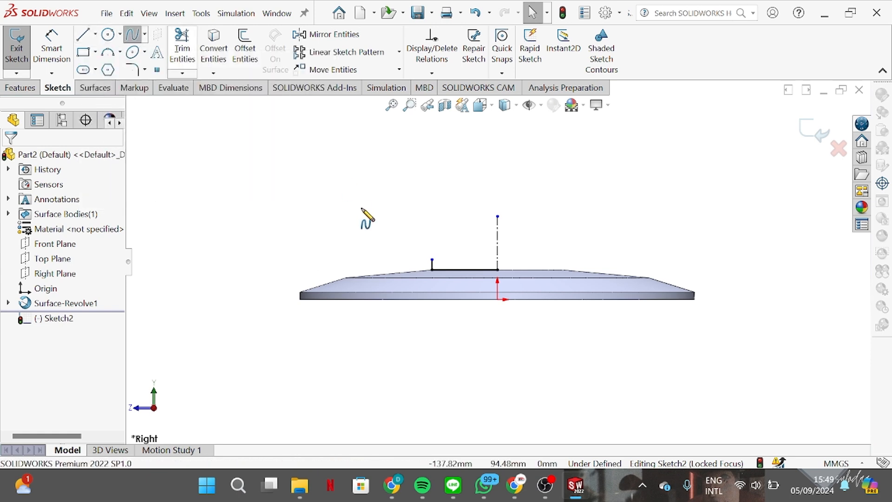
click(432, 263)
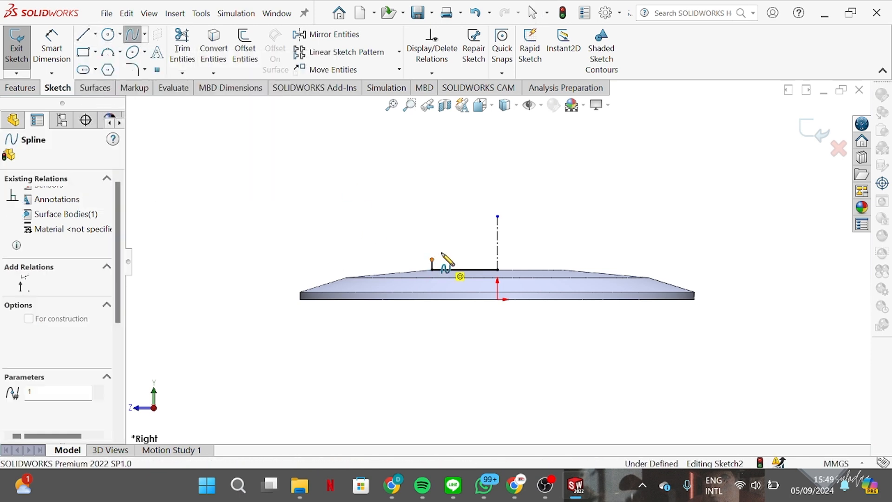
click(446, 255)
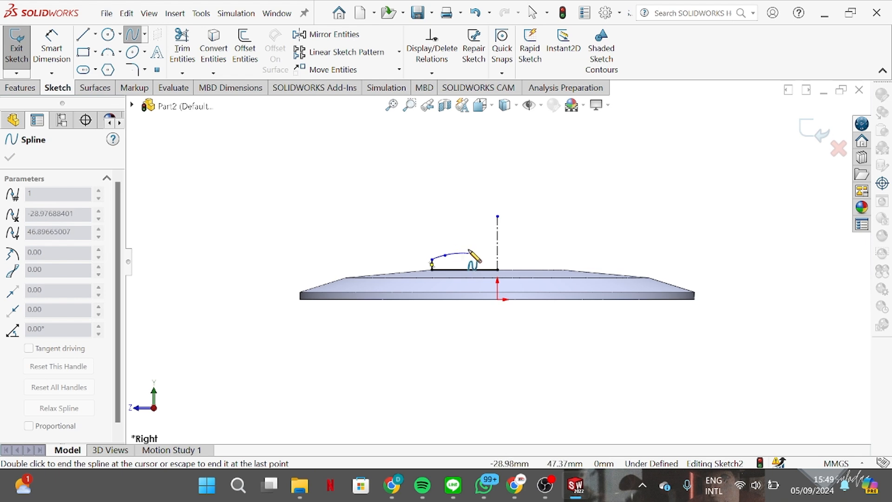
click(469, 251)
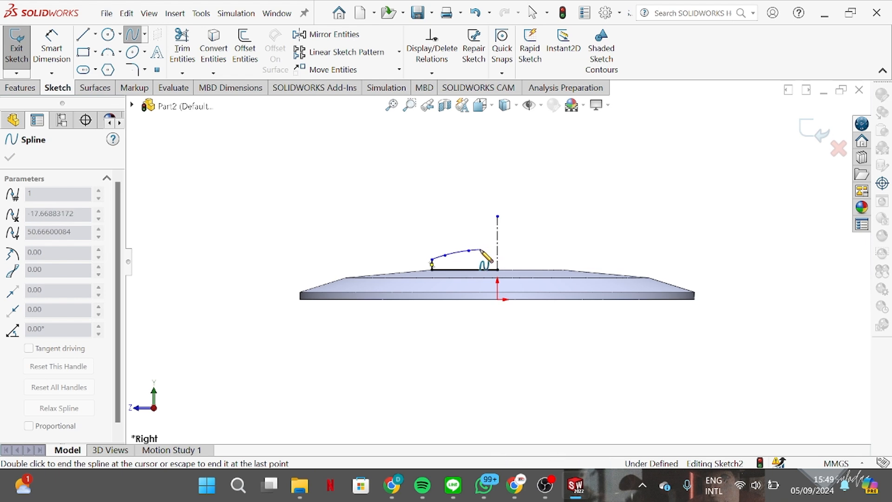
right_click(481, 251)
click(498, 257)
- Connect the spline's inner end to the centerline with a sloping line about 19 mm long
click(84, 34)
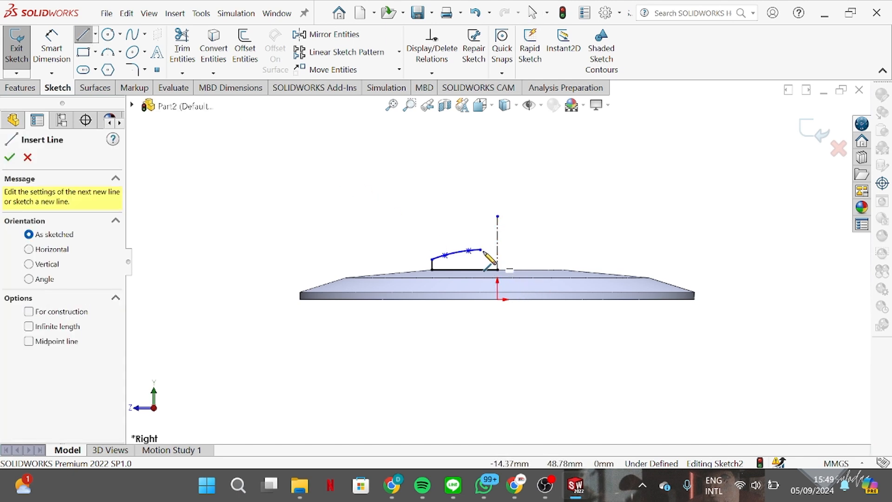
click(481, 250)
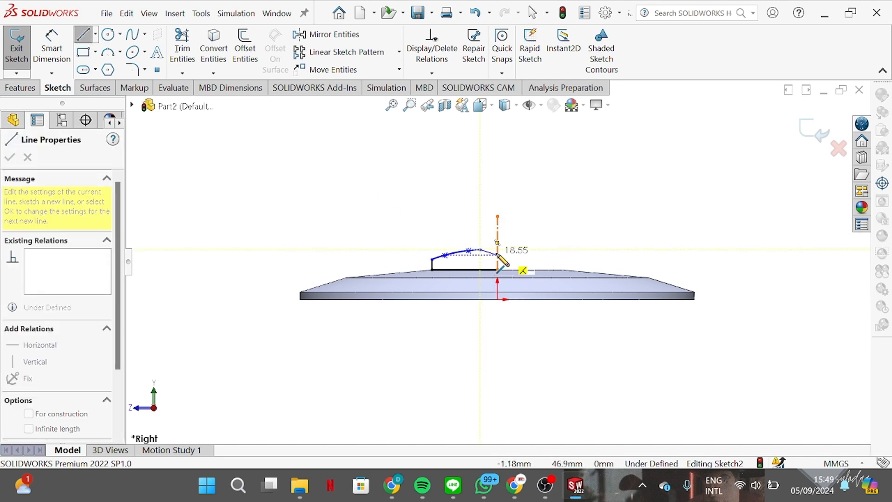
right_click(497, 254)
click(506, 263)
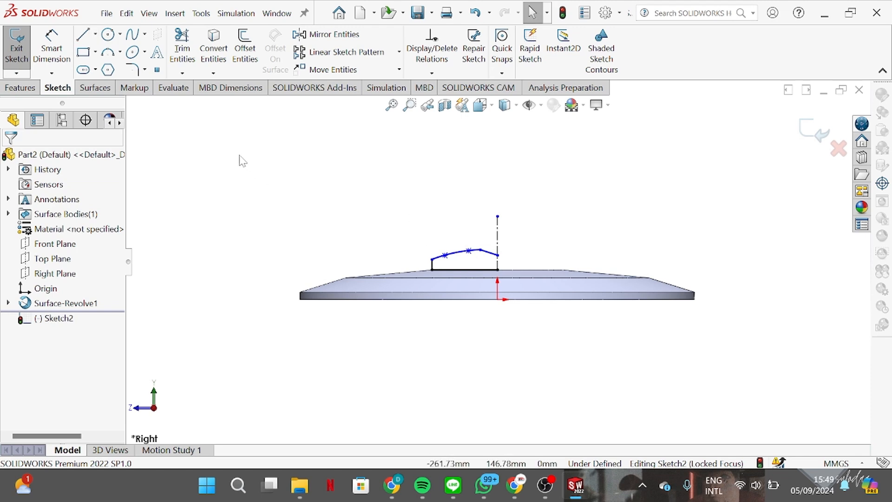
- Dimension the short vertical line at the outer end of the new profile to 2 mm
scroll(444, 253, down, 5)
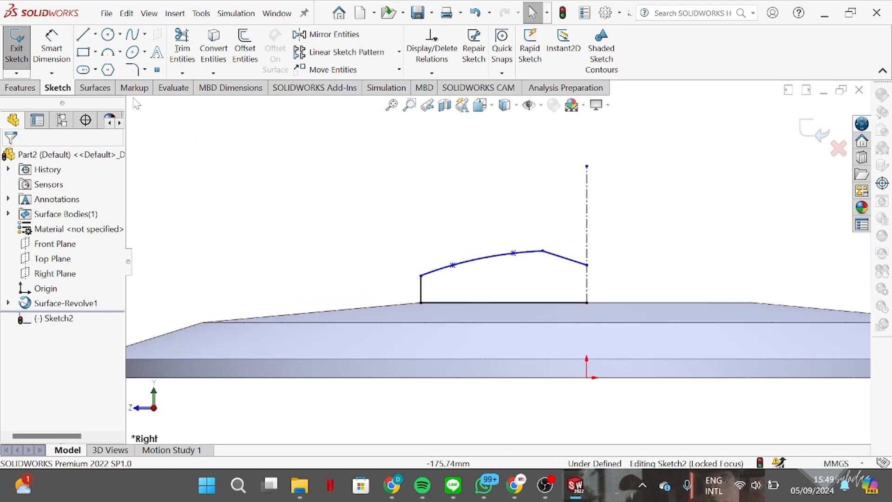
click(52, 47)
click(421, 290)
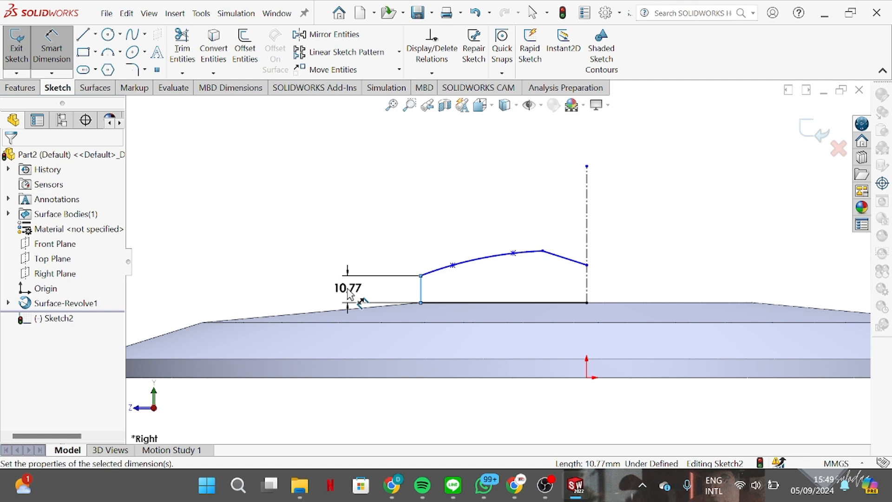
click(350, 292)
text(2)
key(Return)
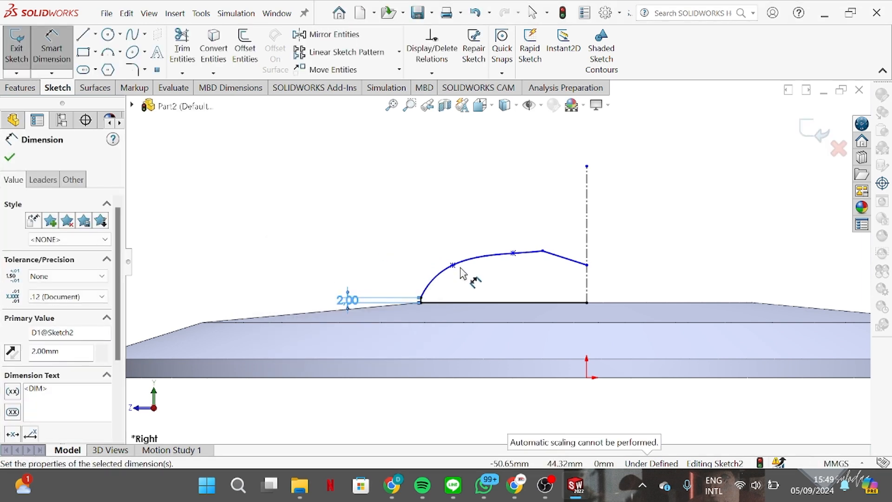
click(13, 162)
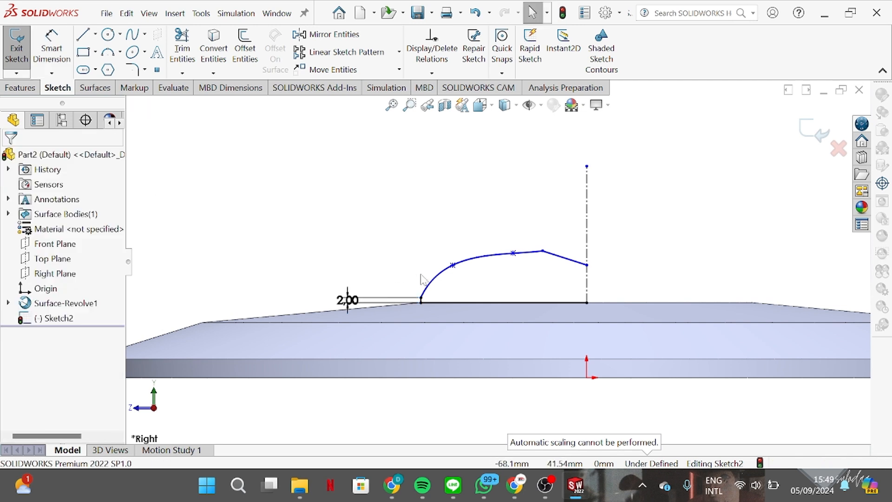
- Flatten the spline by lowering its two interior points and bringing its inner end point down to a height of about 42 mm
drag(457, 269, 454, 286)
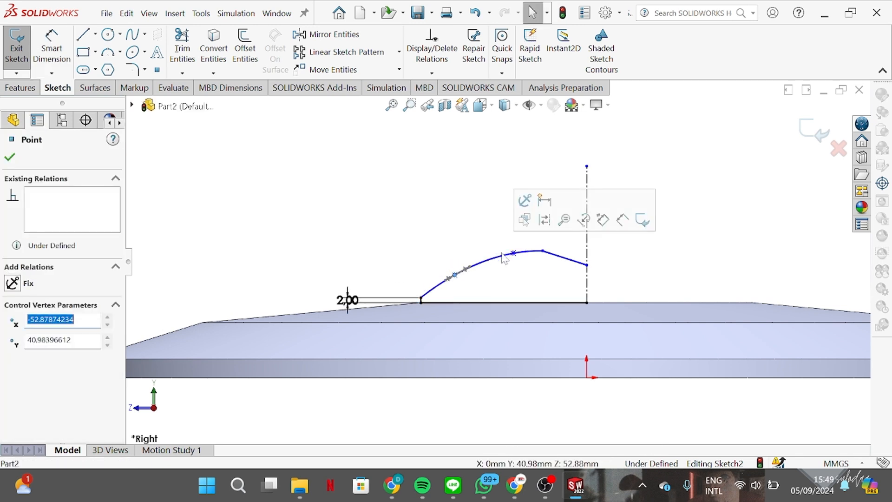
drag(513, 253, 514, 278)
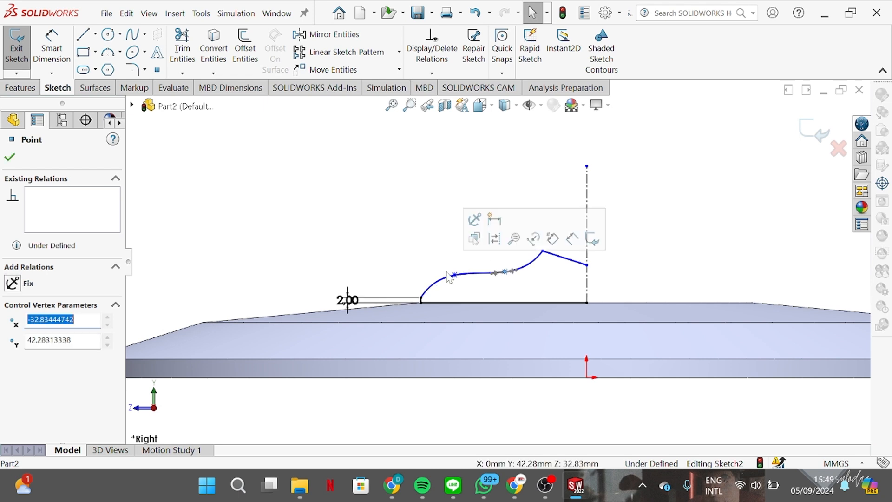
drag(457, 284, 459, 286)
drag(542, 251, 547, 273)
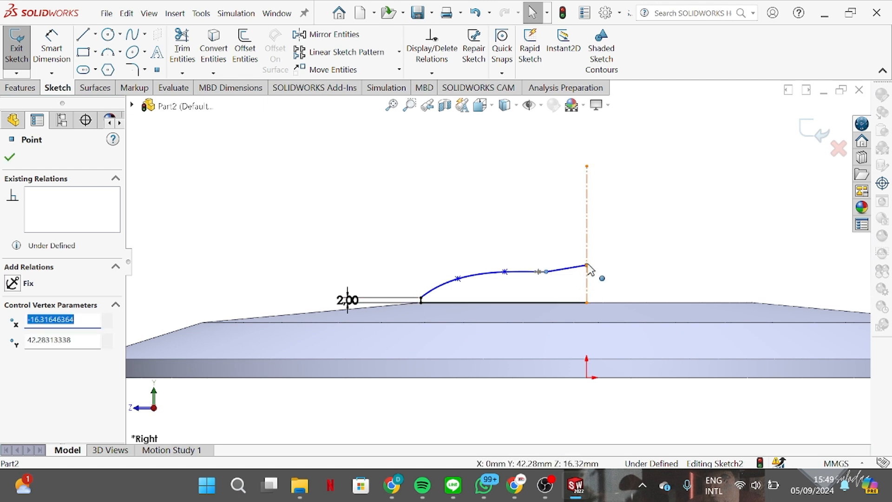
- Level the line between the spline's inner end and the centerline so that it runs horizontally
text(0)
key(Return)
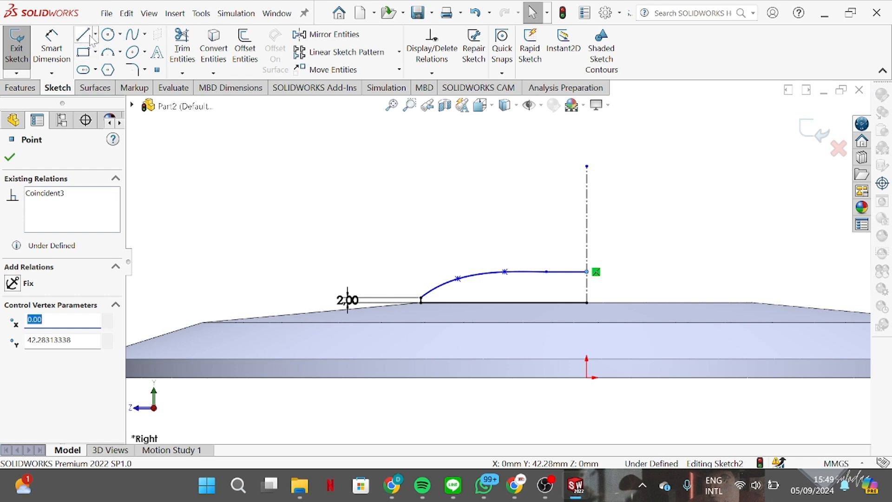
key(ctrl+z)
click(563, 271)
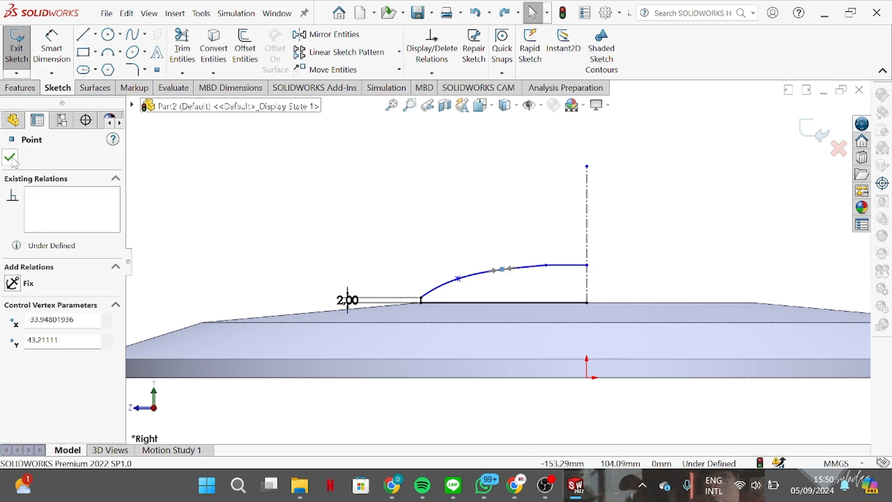
- Dimension the short horizontal line between the spline and the centerline, keeping its drawn length
click(51, 47)
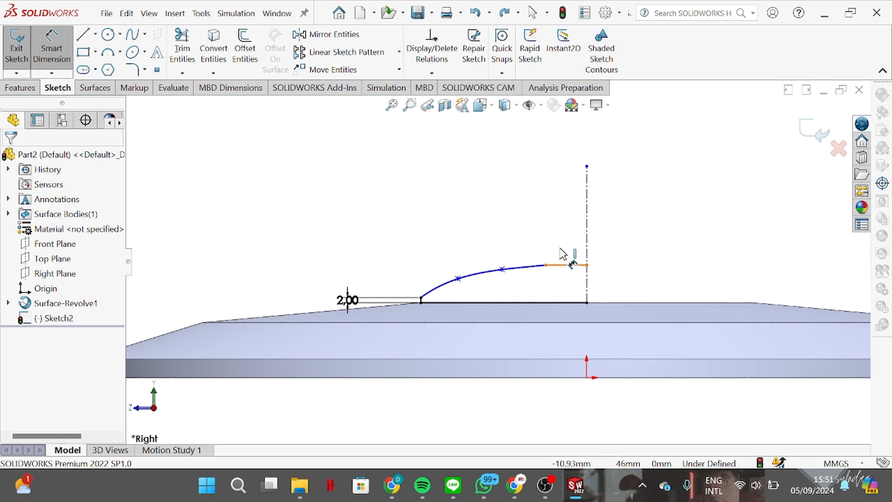
click(563, 264)
click(558, 202)
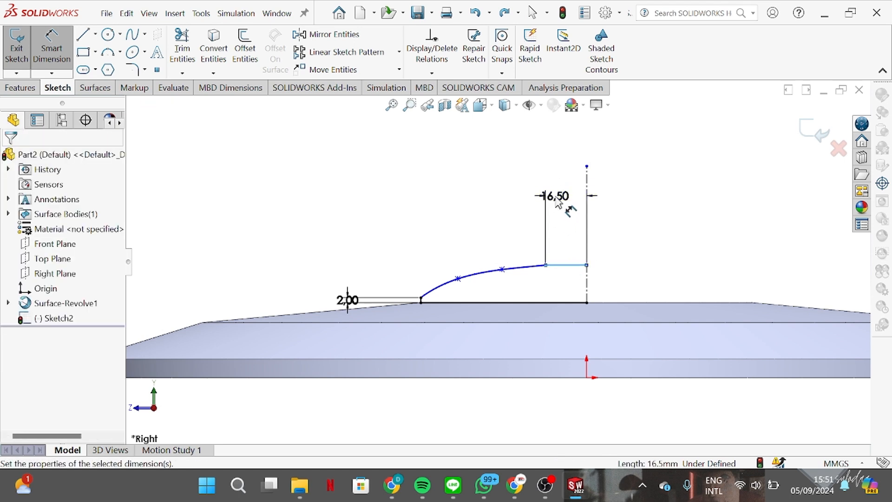
key(Return)
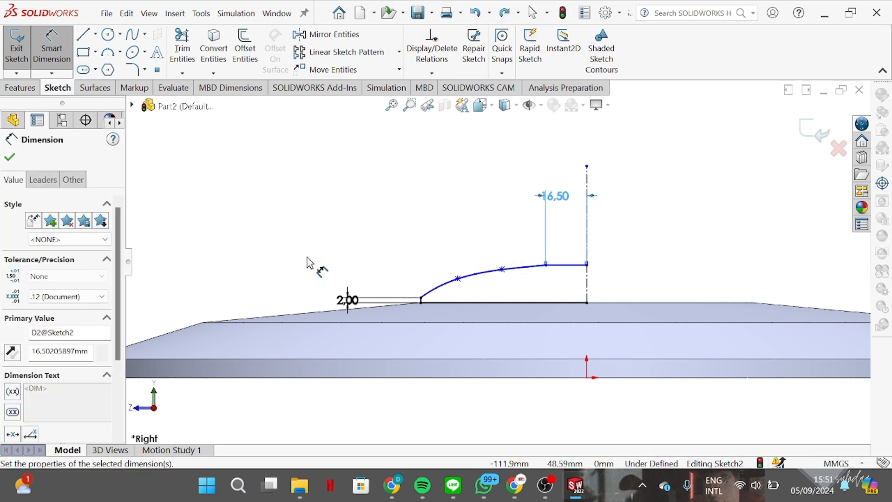
click(9, 157)
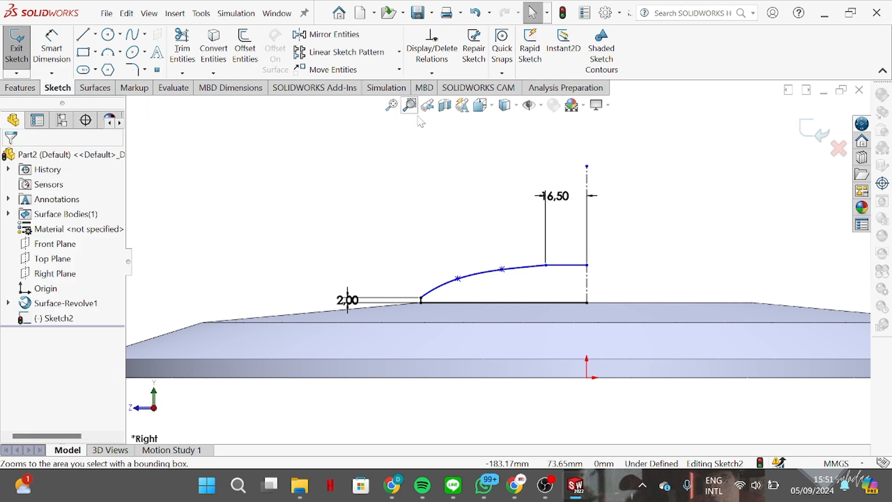
- Revolve the spline profile 360 degrees around its centerline as a surface
click(93, 88)
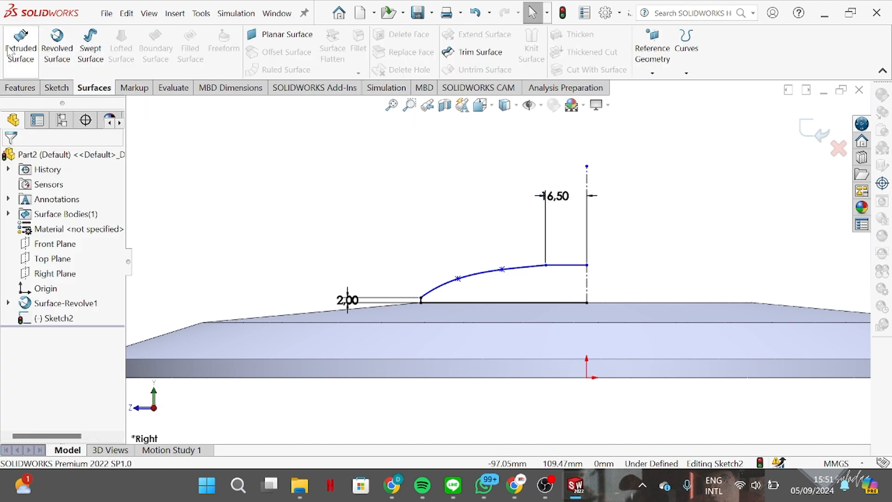
click(56, 51)
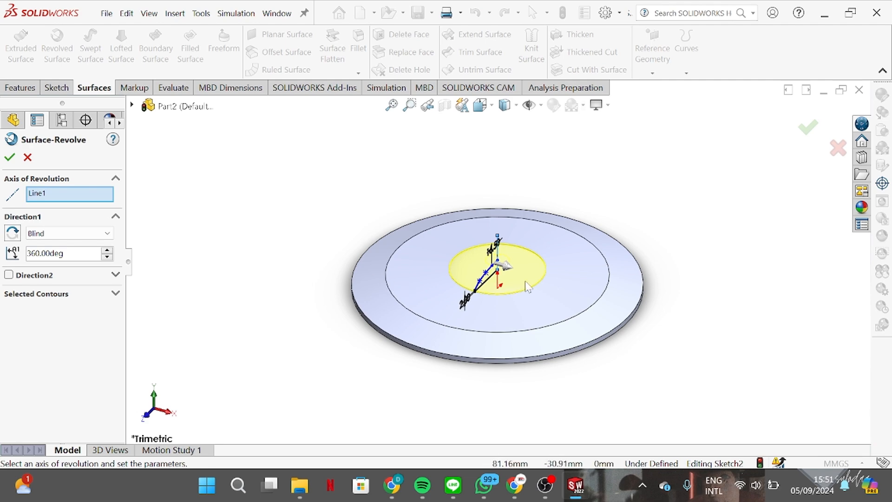
middle_drag(525, 281, 306, 223)
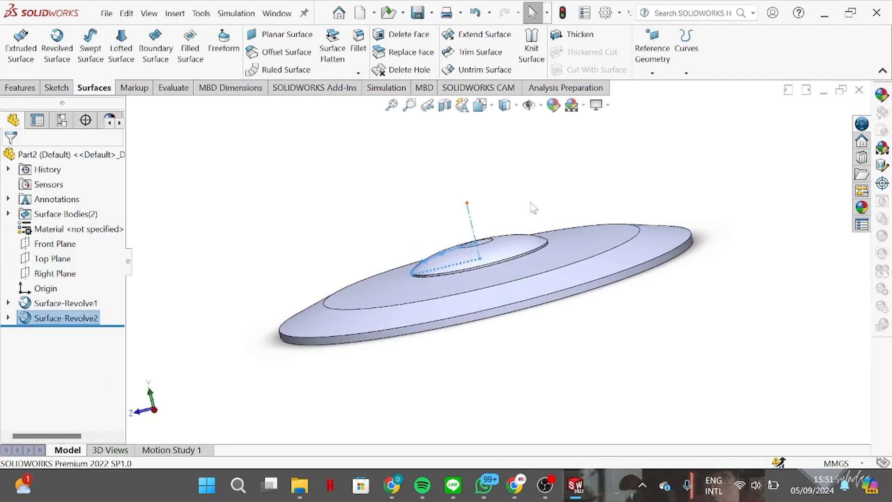
- Start a sketch on the small flat circular face atop the dome and convert its edge into a sketch circle
key(space)
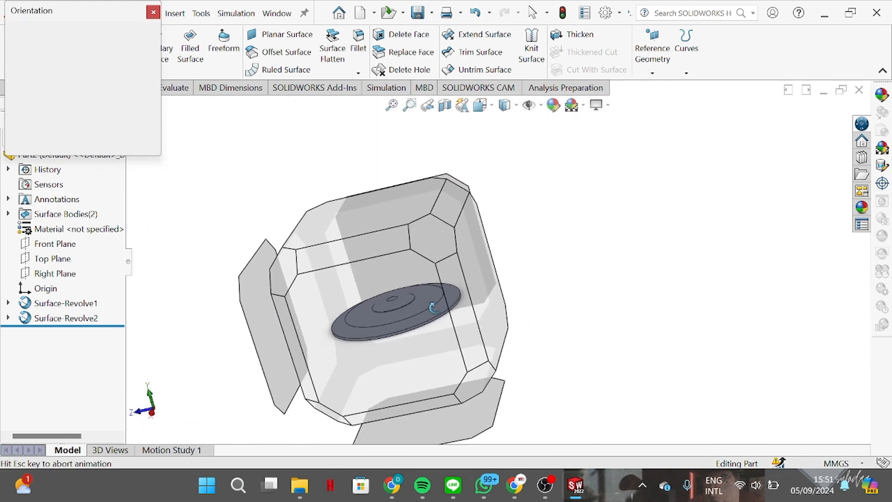
click(432, 312)
scroll(513, 255, down, 2)
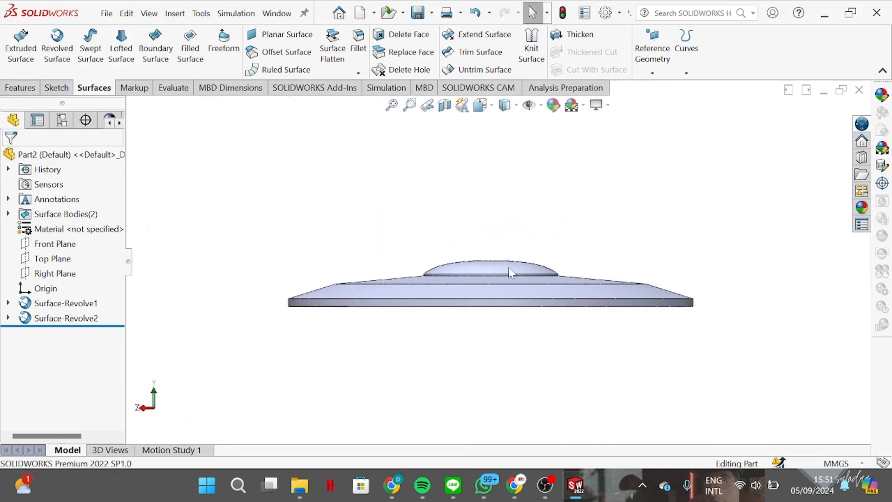
mouse_move(509, 266)
middle_down()
mouse_move(510, 297)
mouse_move(519, 291)
mouse_move(486, 329)
mouse_move(497, 352)
middle_up()
click(497, 259)
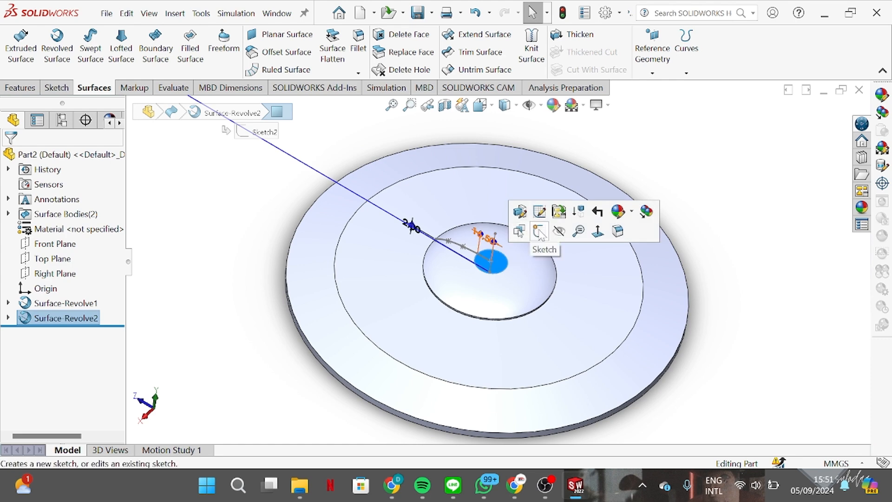
click(539, 232)
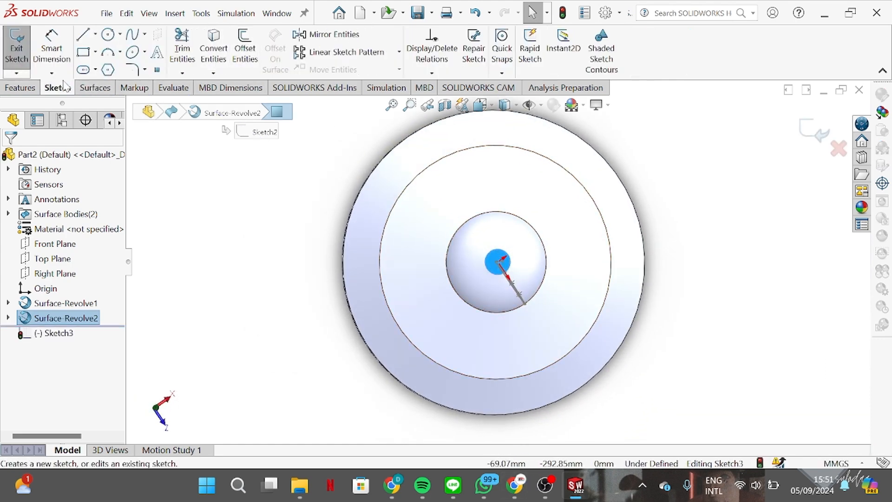
click(214, 45)
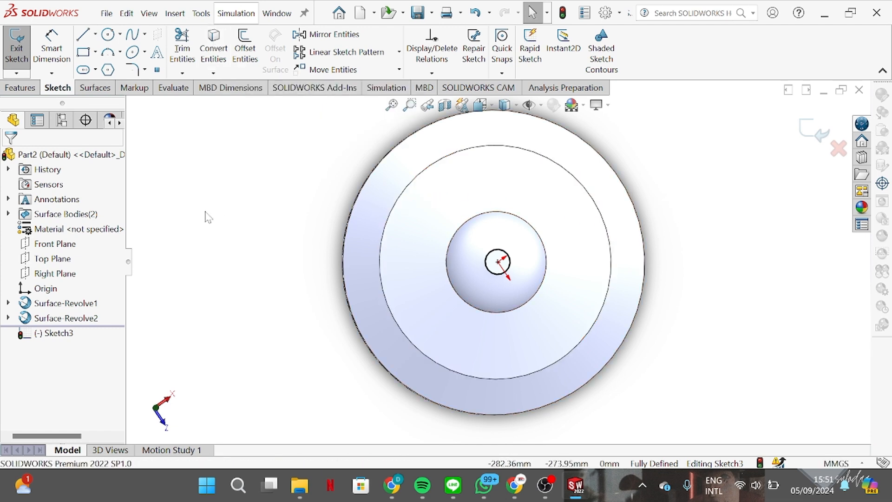
- Extrude the circle as a surface 360 mm upward, reversing the direction away from the disc
click(94, 88)
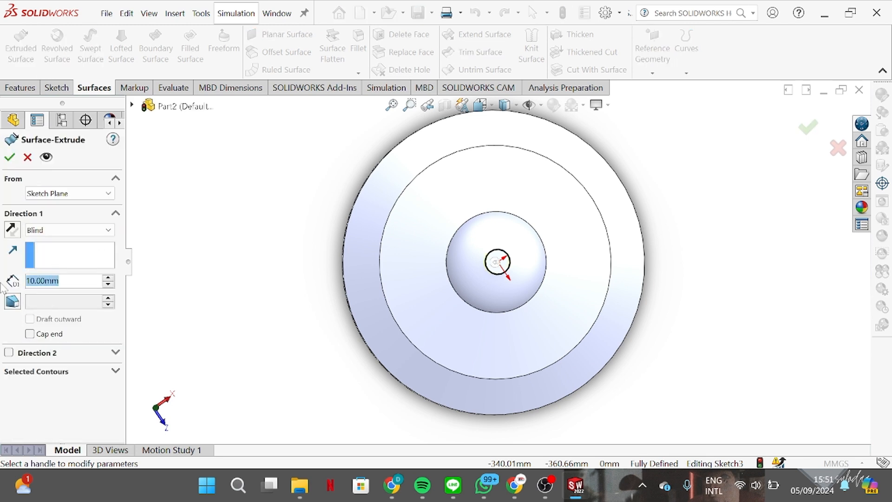
text(360)
key(Return)
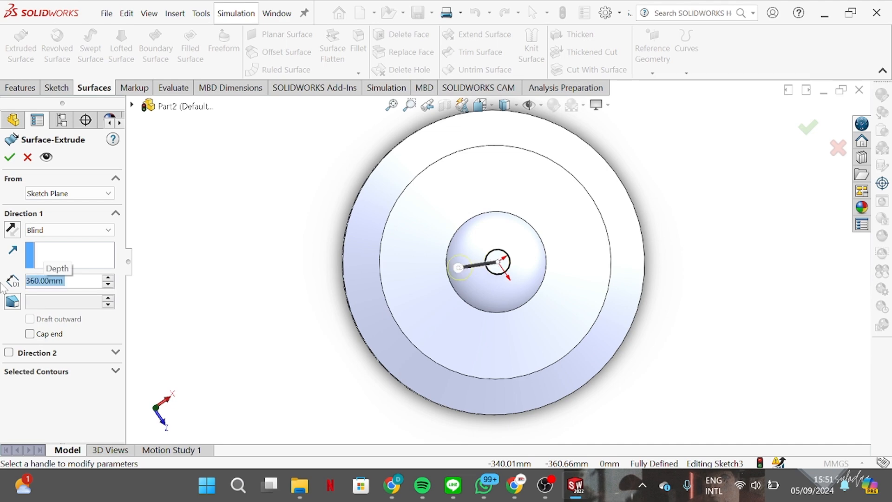
middle_drag(585, 324, 474, 298)
click(13, 230)
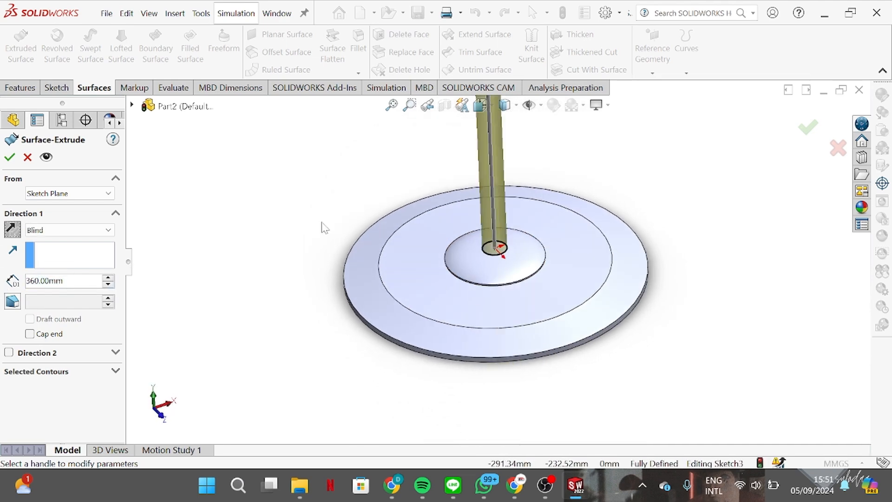
scroll(512, 199, up, 5)
mouse_move(512, 183)
middle_down()
mouse_move(510, 194)
mouse_move(514, 182)
middle_up()
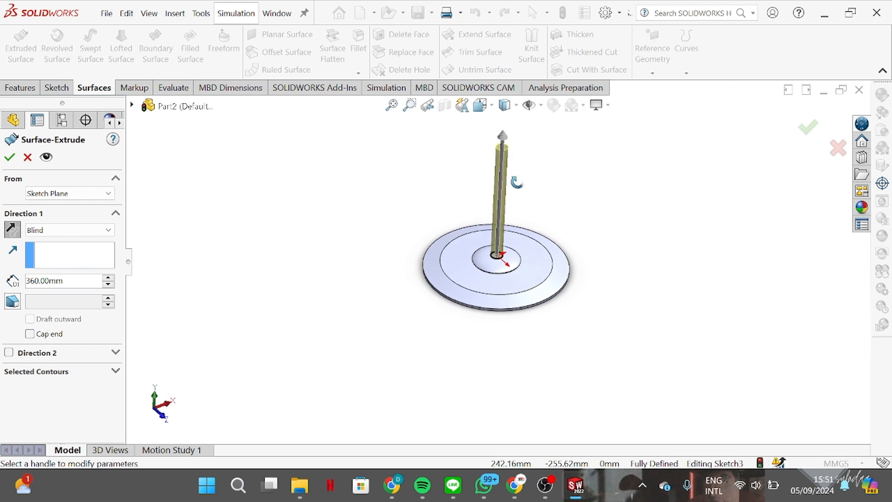
click(9, 158)
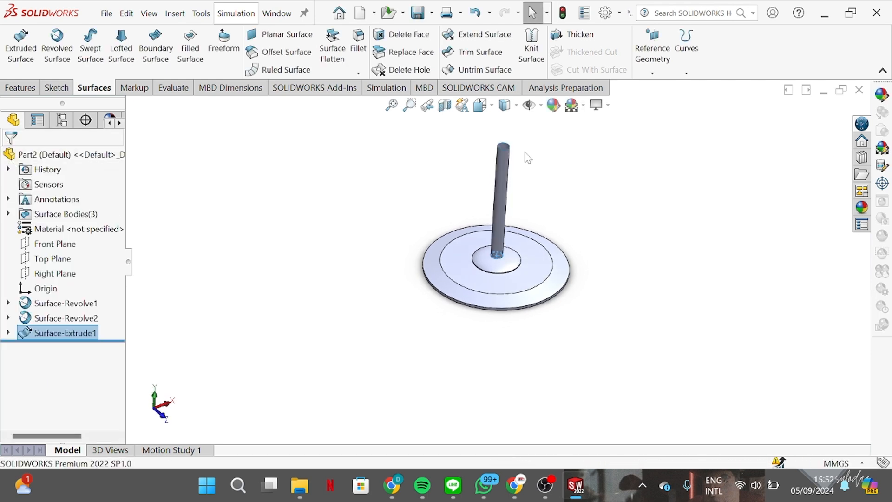
click(546, 153)
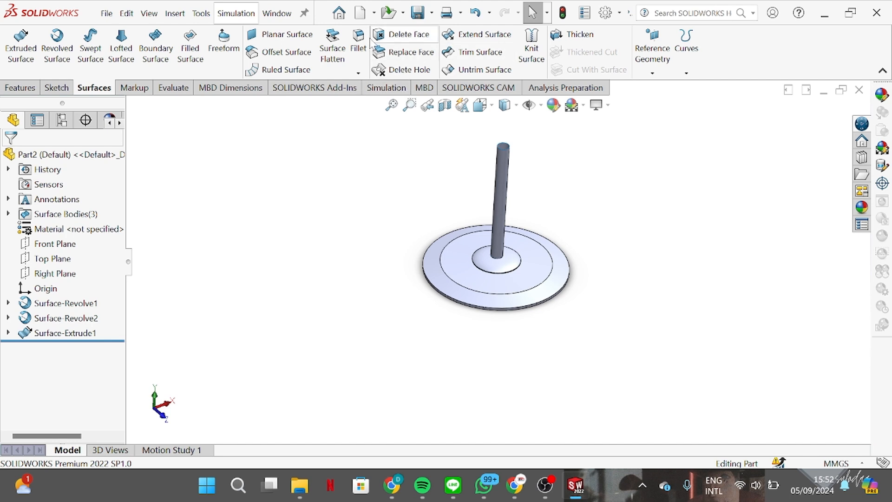
- Close the tube's open upper end with a planar surface bounded by its circular edge
click(272, 38)
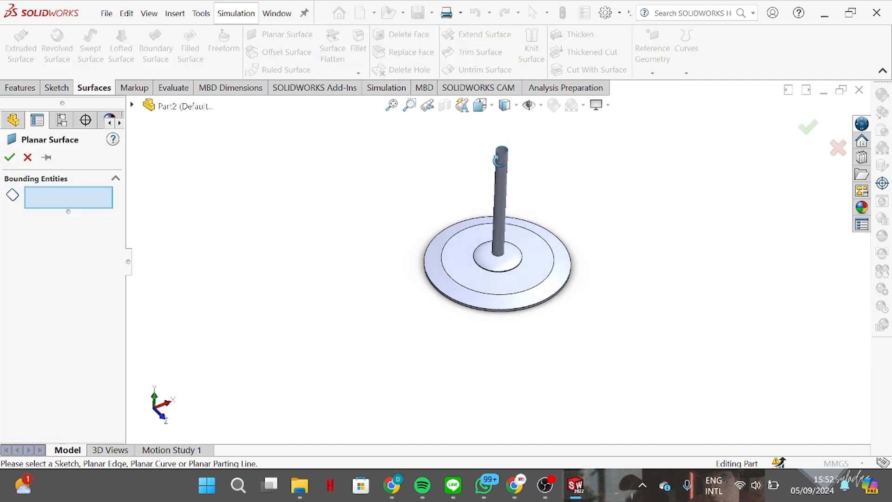
scroll(502, 181, down, 5)
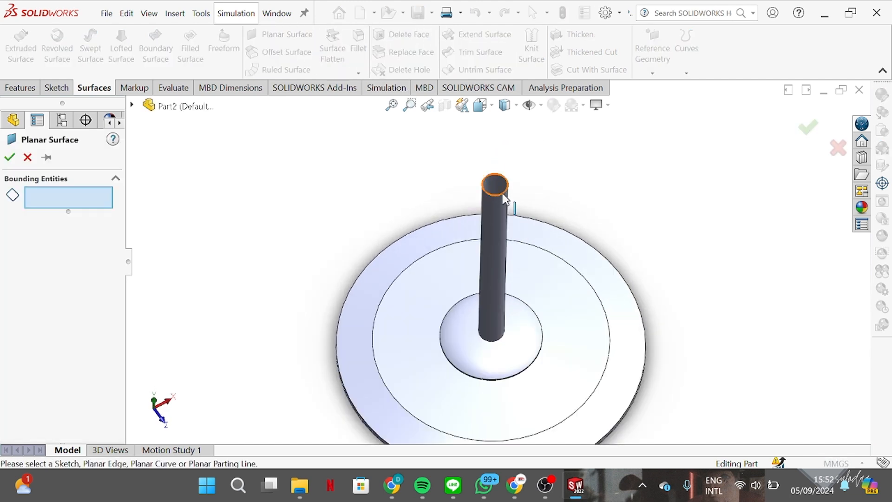
click(503, 194)
click(10, 158)
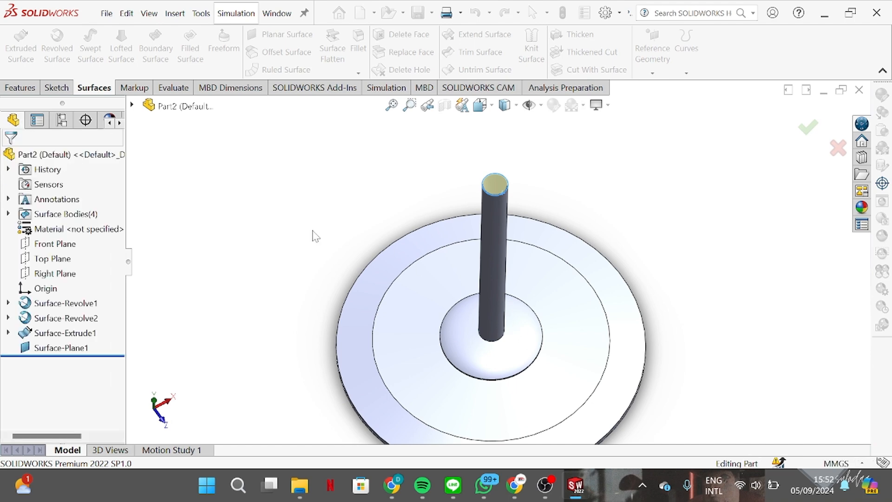
- On the Right Plane, sketch a line about 26 mm outward from the tube's top center, an inward-sloping line and a horizontal line about 13 mm long
click(64, 272)
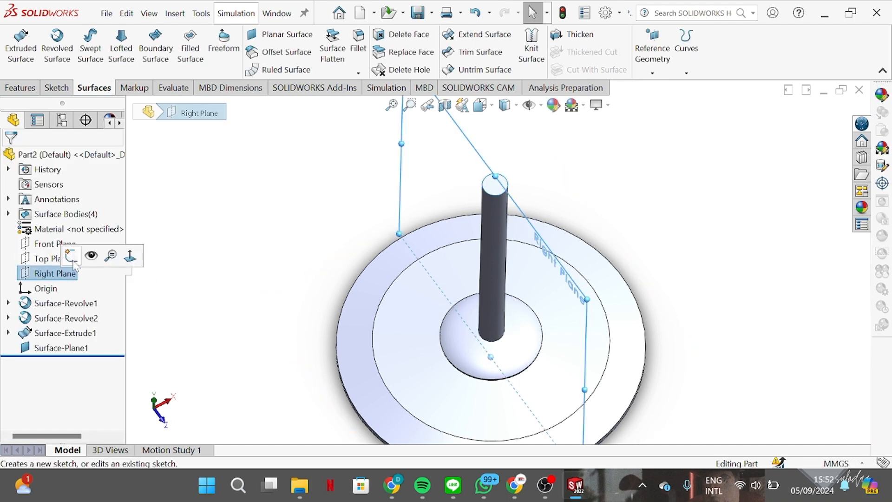
click(112, 255)
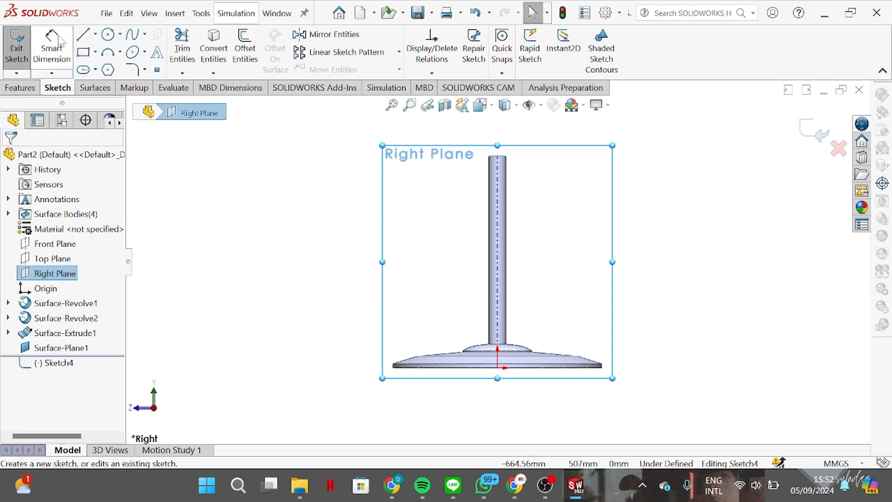
click(83, 36)
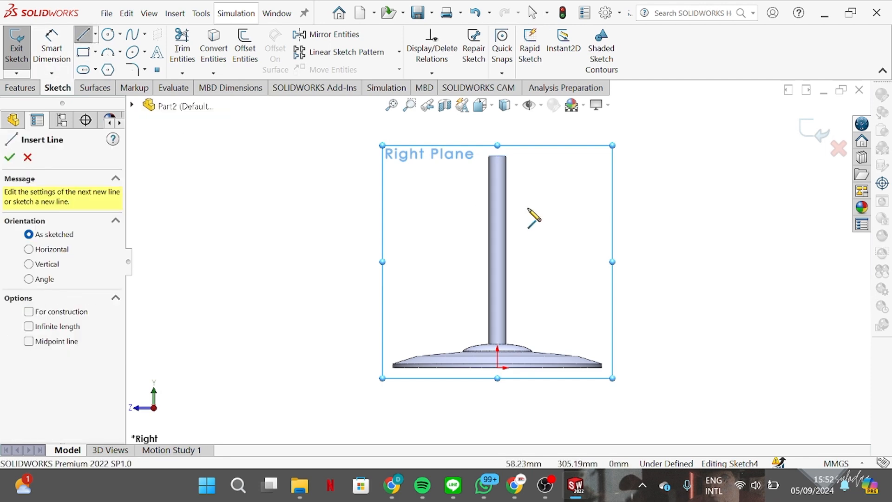
scroll(523, 176, down, 6)
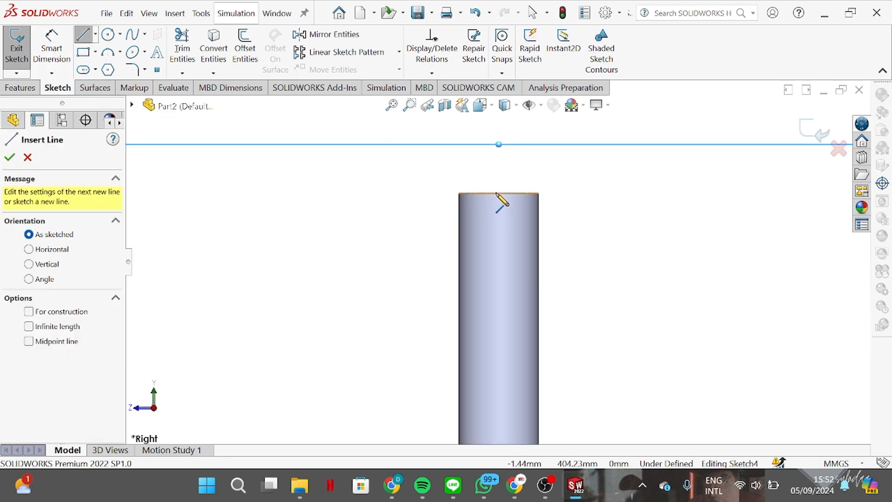
click(498, 193)
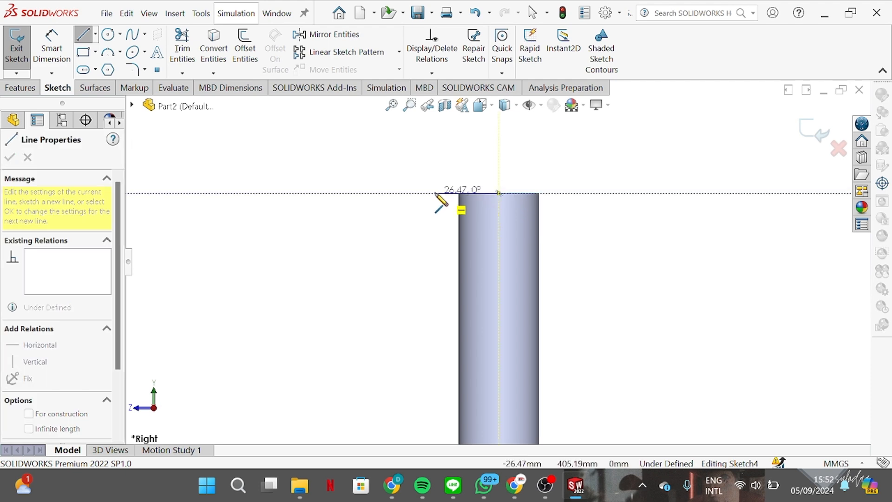
click(435, 193)
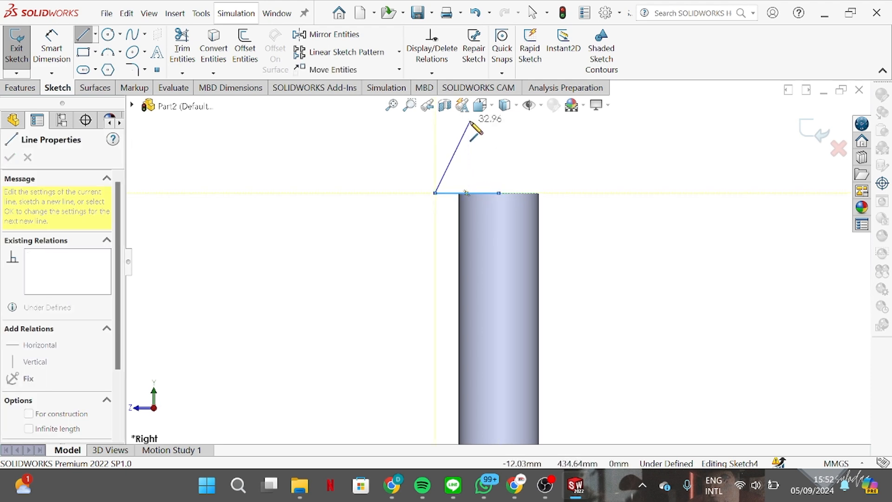
click(467, 119)
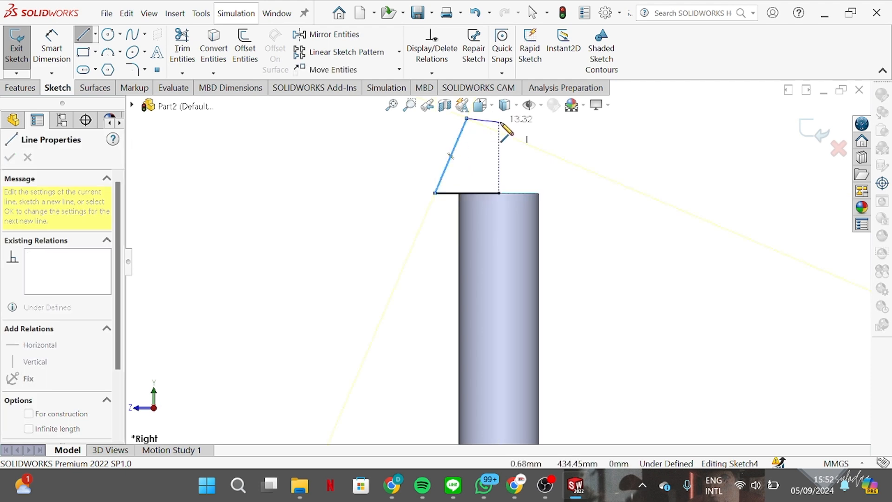
click(499, 118)
right_click(501, 119)
click(511, 129)
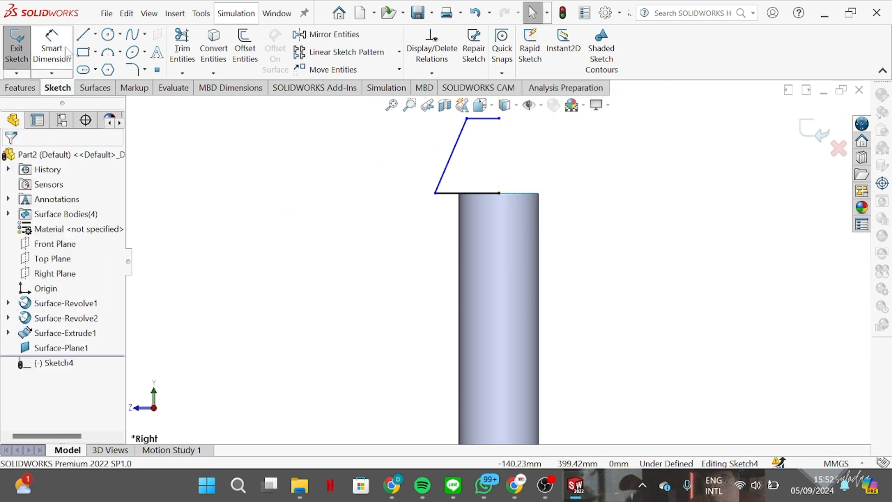
- Draw a vertical centerline about 39 mm long upward from the tube's top center, passing the end of the upper horizontal line
click(96, 35)
click(114, 69)
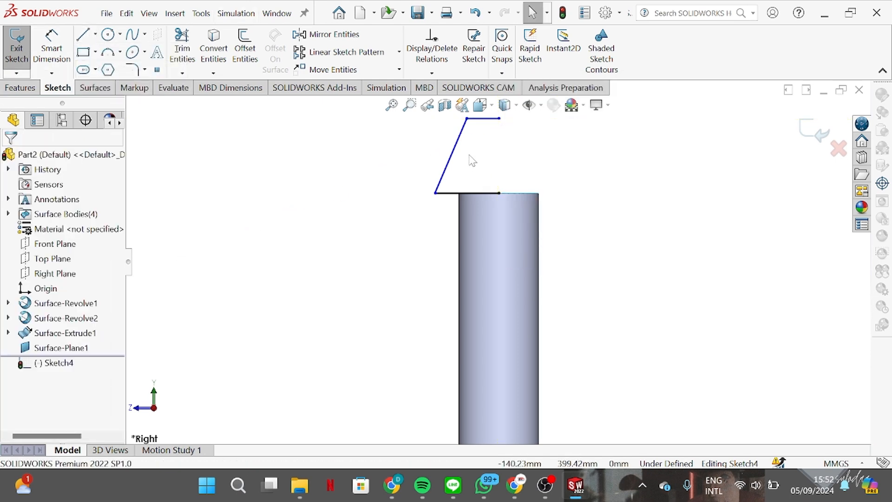
click(498, 192)
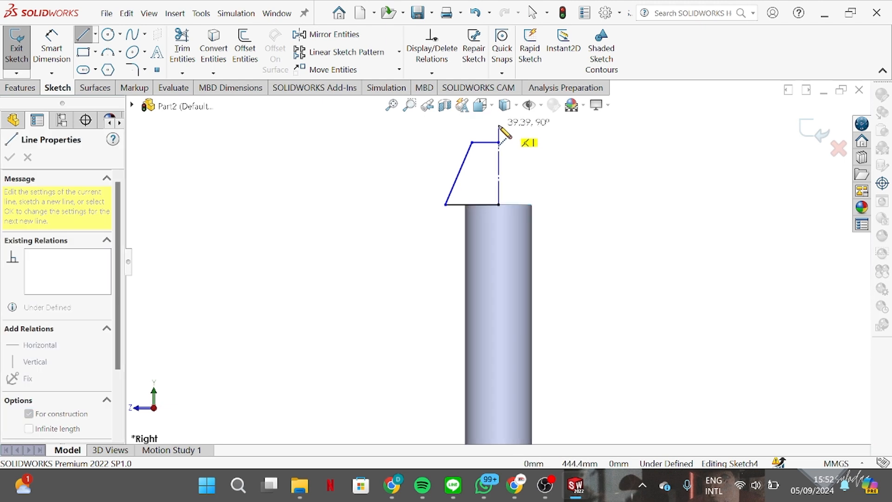
click(498, 127)
right_click(500, 126)
click(511, 136)
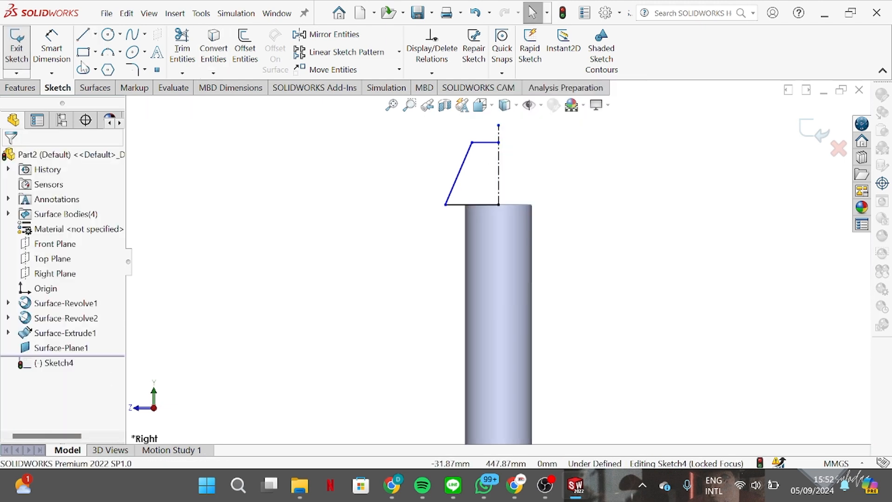
- Dimension the profile's lower horizontal line on the tube top to 30 mm
click(52, 49)
click(483, 206)
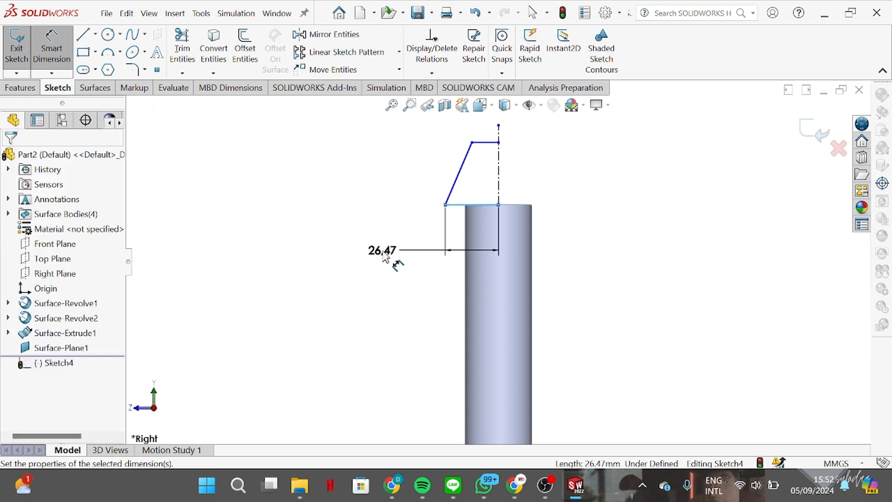
click(384, 257)
text(30)
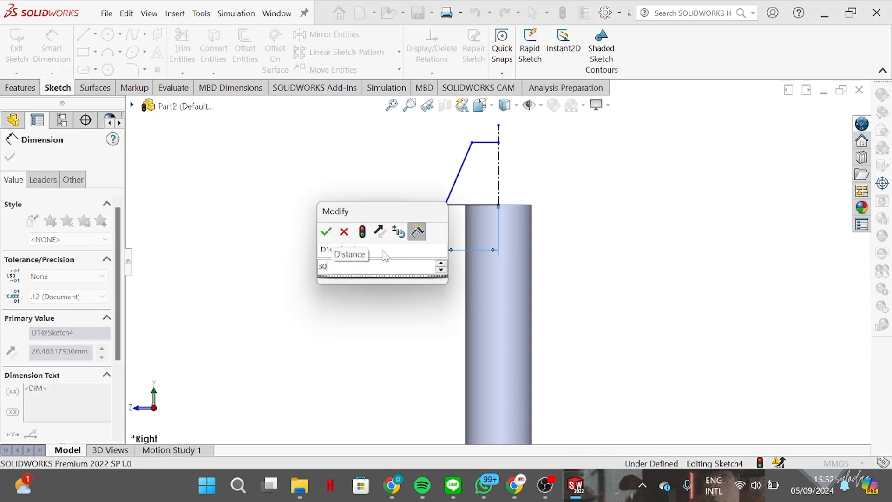
key(Return)
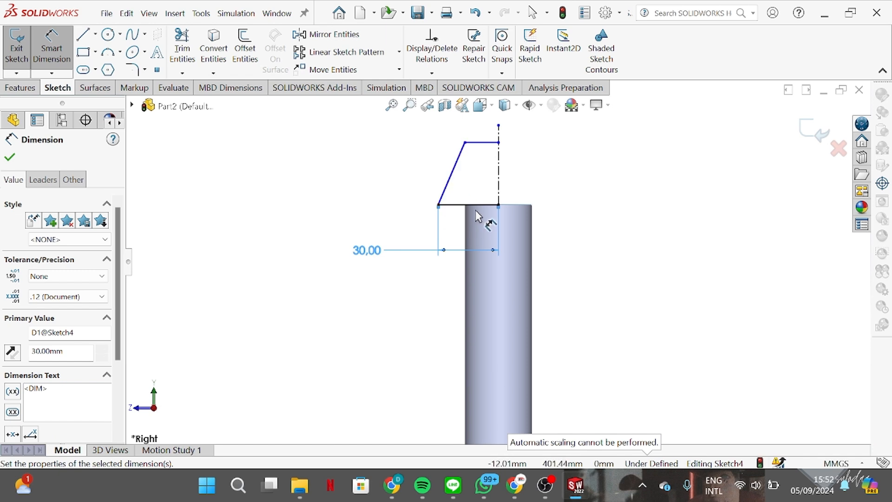
- Dimension the vertical distance between the profile's lower and upper horizontal lines to 62 mm
click(477, 205)
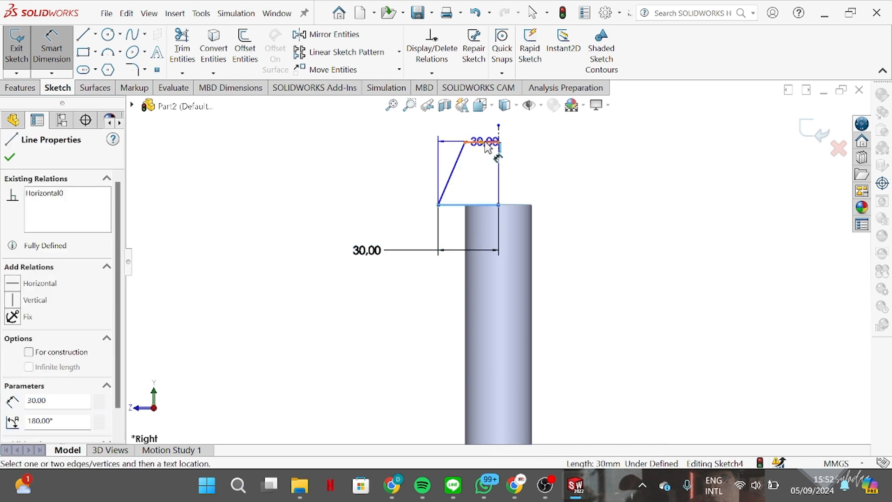
click(485, 143)
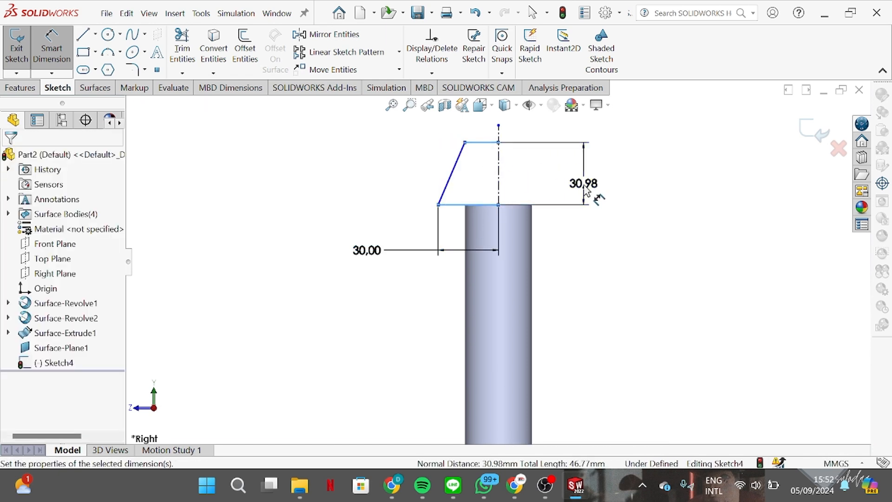
click(586, 191)
text(62)
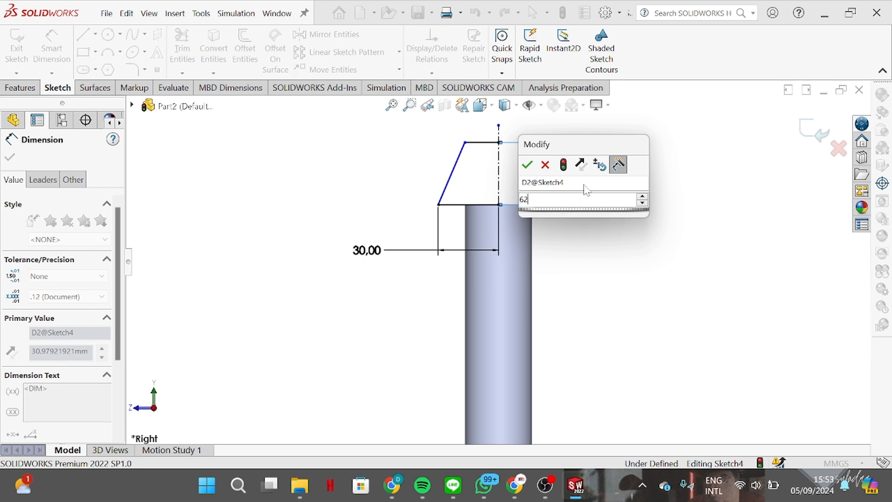
key(Escape)
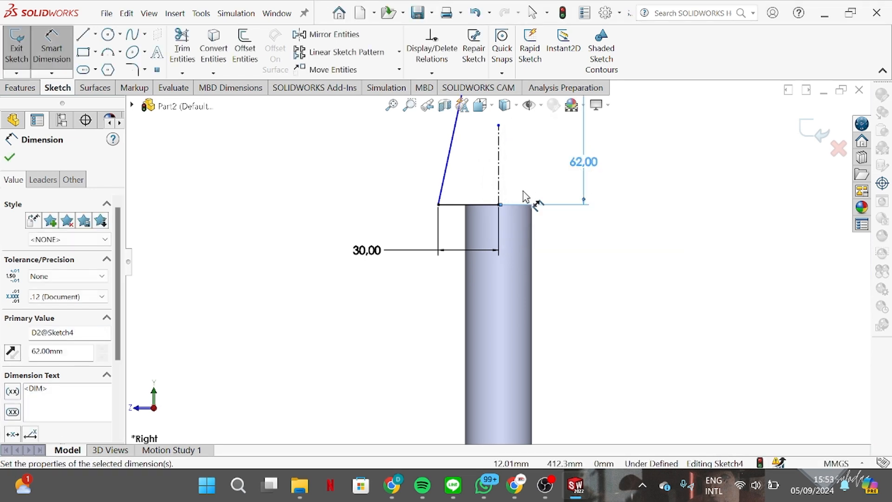
scroll(524, 178, up, 2)
click(10, 160)
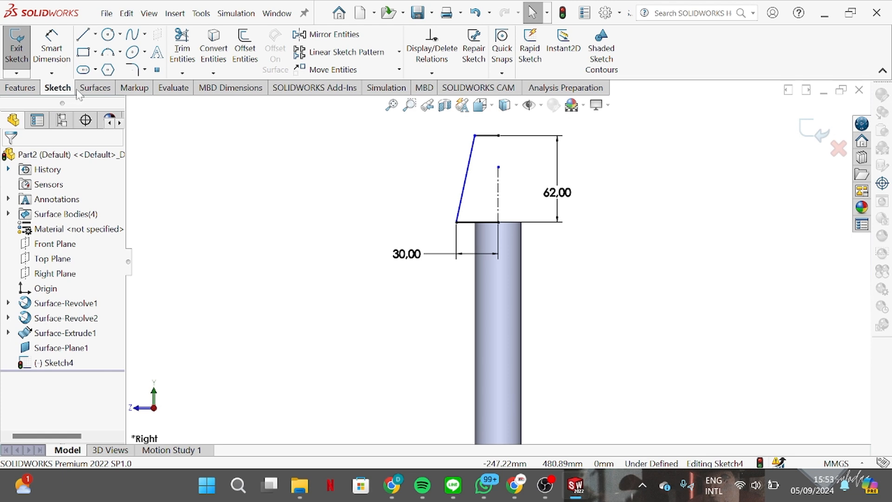
- Revolve the tapered profile as a surface through 360 degrees about its vertical centerline
click(94, 88)
click(68, 43)
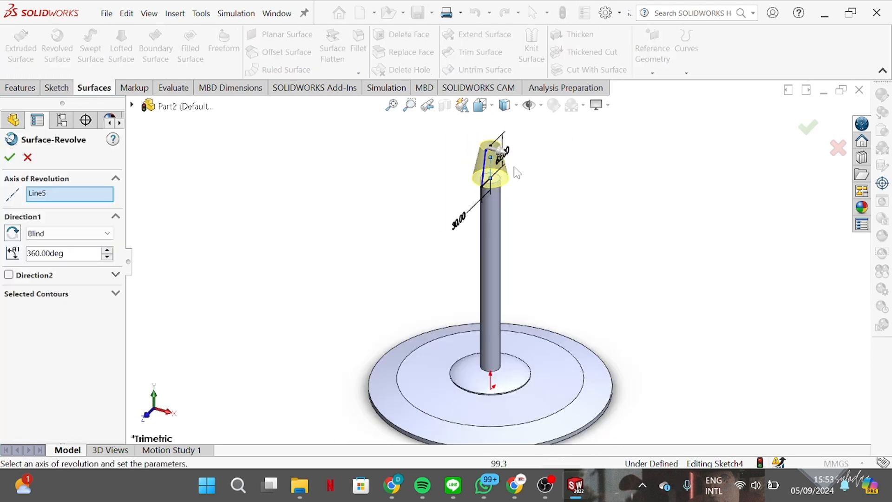
scroll(514, 168, down, 2)
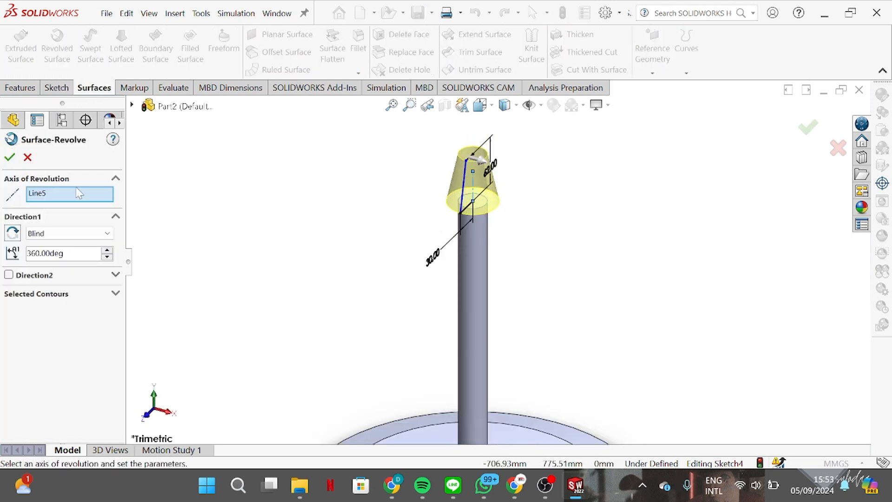
click(10, 157)
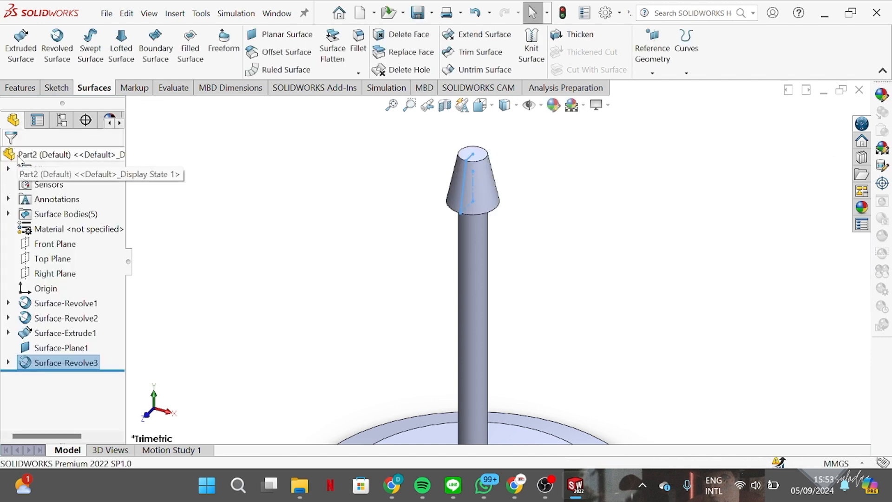
- Start a sketch on the tapered body's top face and draw a circle about 18 mm in diameter centered on the origin
middle_drag(468, 185, 477, 161)
click(484, 138)
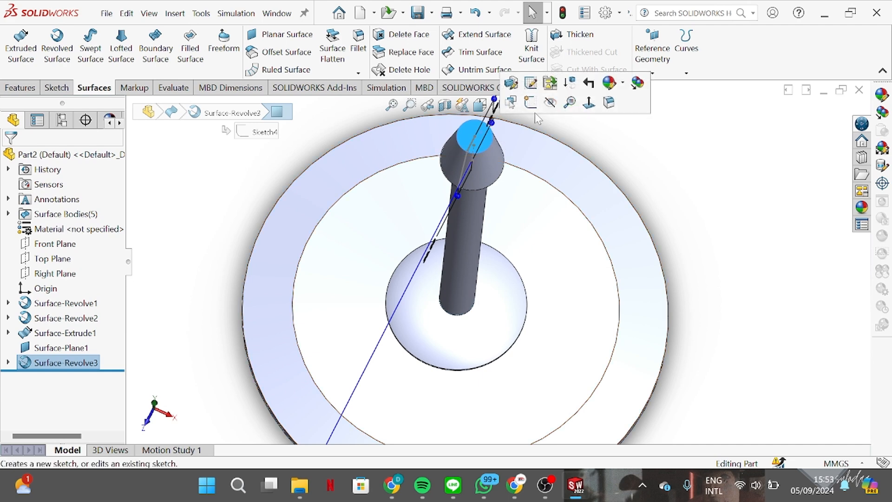
click(522, 98)
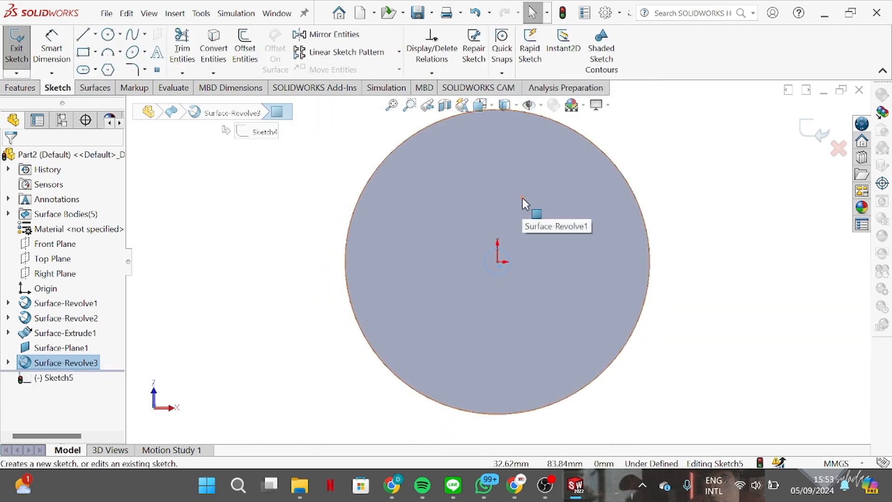
mouse_move(506, 234)
middle_down()
mouse_move(538, 294)
mouse_move(474, 265)
mouse_move(516, 262)
middle_up()
scroll(495, 266, down, 3)
key(Escape)
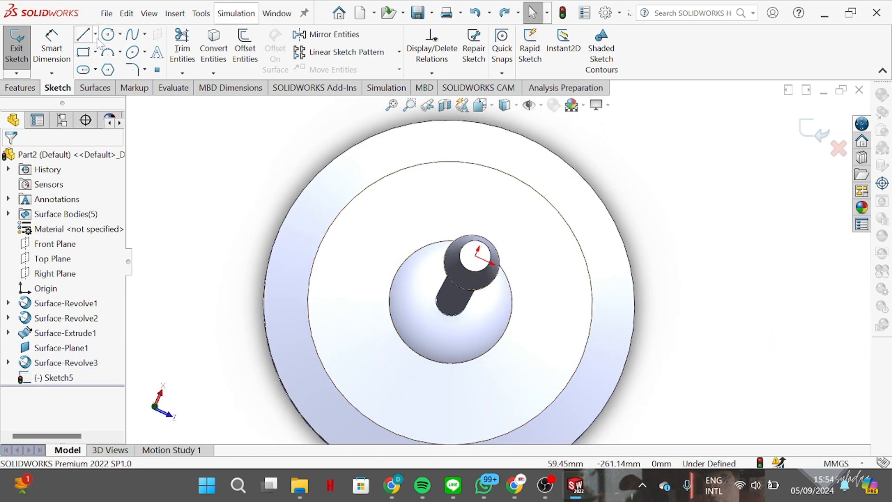
click(476, 255)
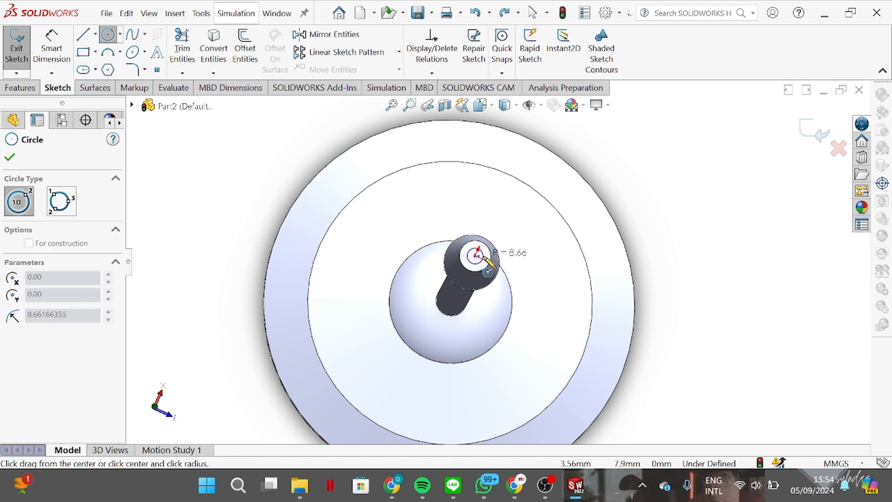
click(483, 253)
right_click(486, 254)
click(515, 265)
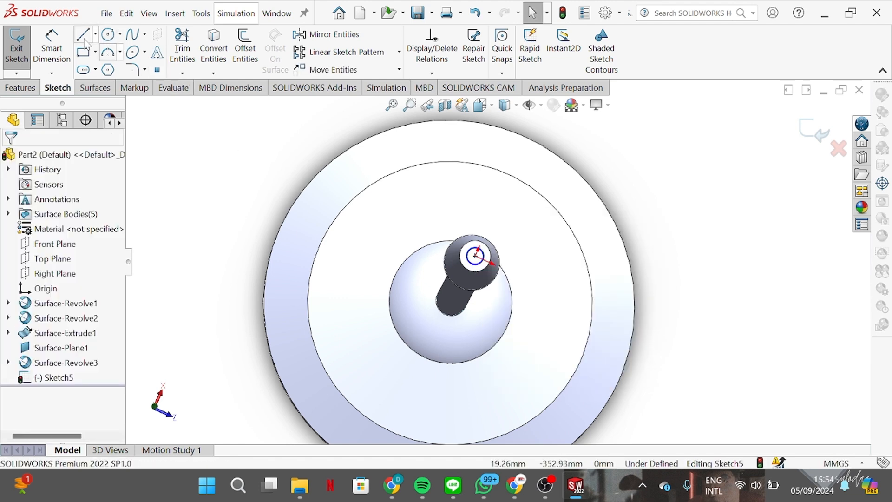
- Dimension the circle's diameter on the tapered body's top face to 22 mm
click(49, 51)
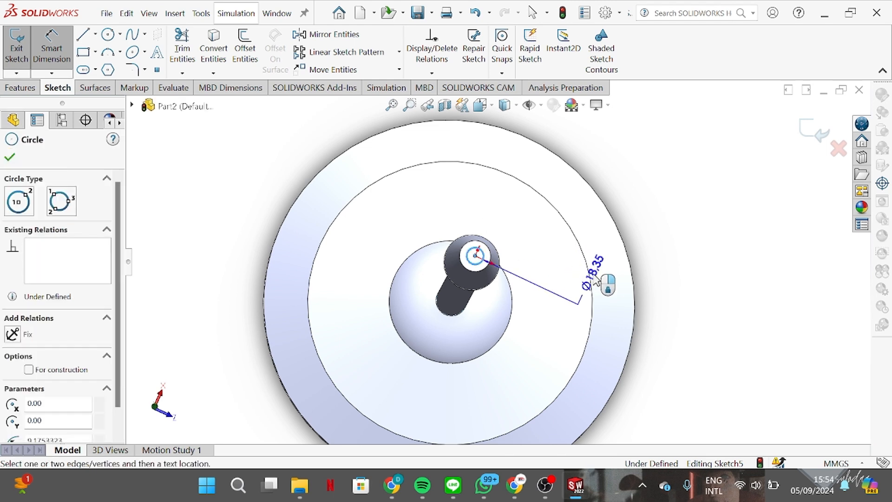
click(612, 269)
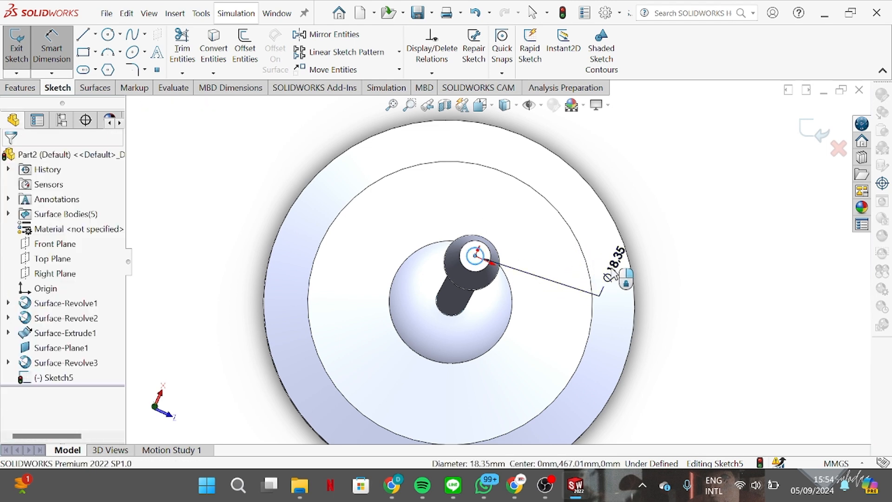
click(622, 292)
text(22)
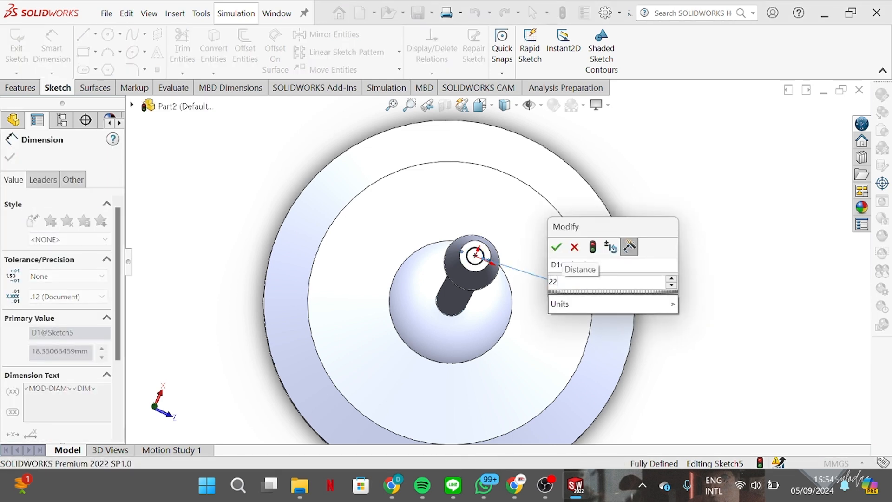
key(Return)
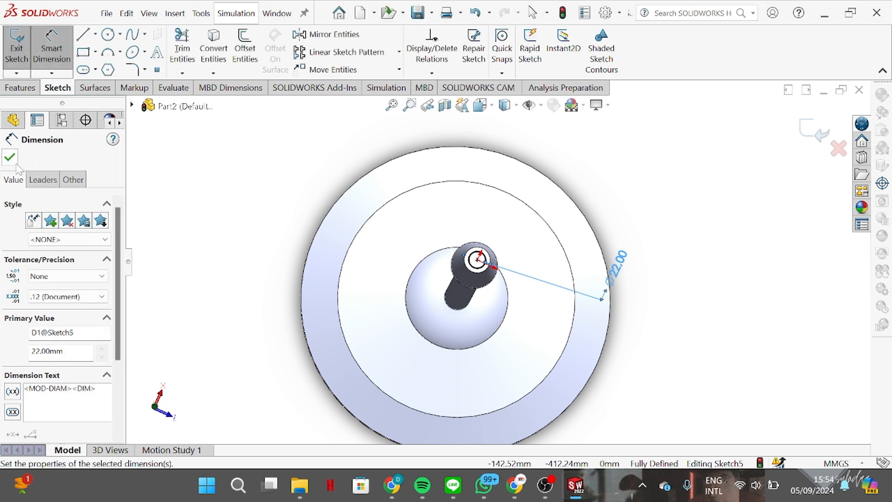
click(10, 157)
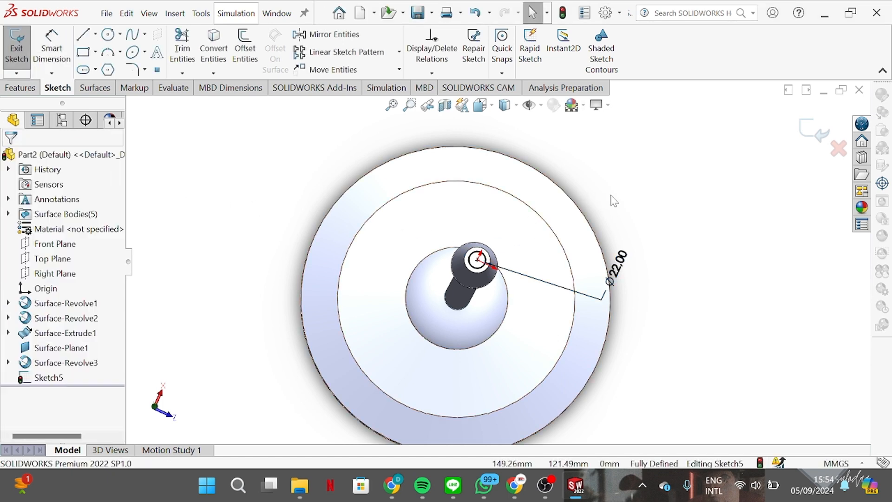
- Extrude the 22 mm circle as a surface 135 mm upward from the tapered body, with a blind end and reversed direction
middle_drag(519, 222, 509, 236)
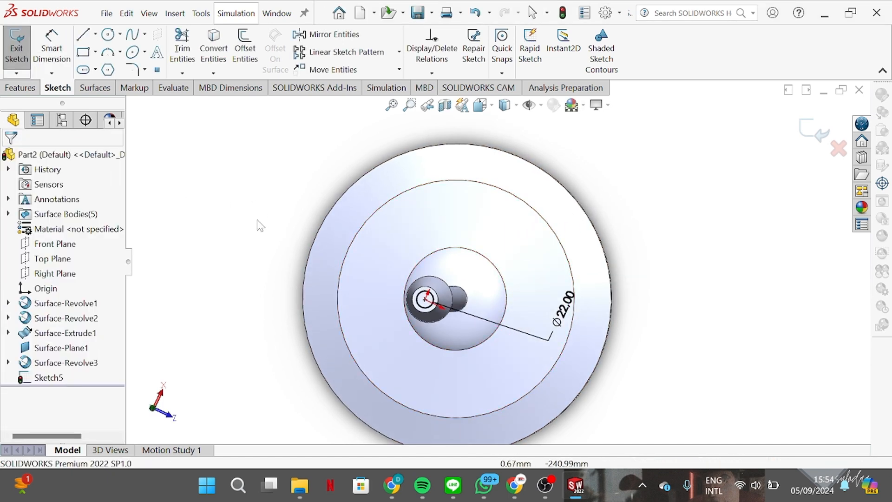
click(94, 88)
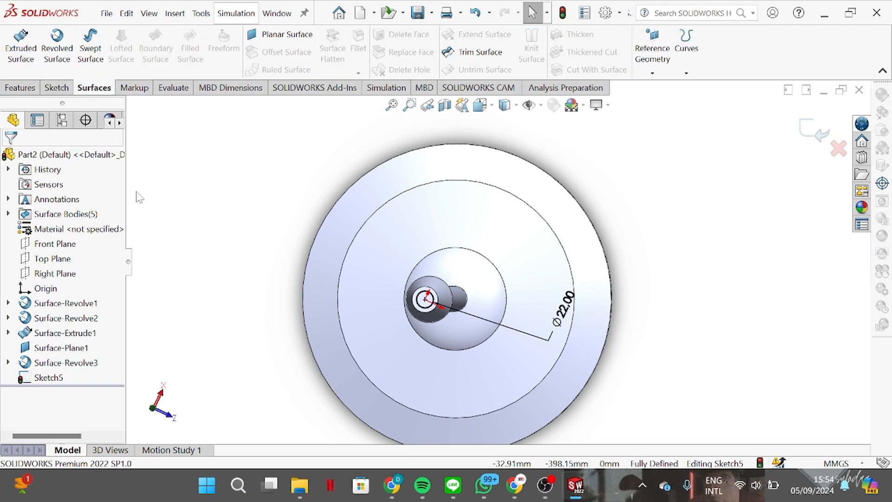
click(21, 47)
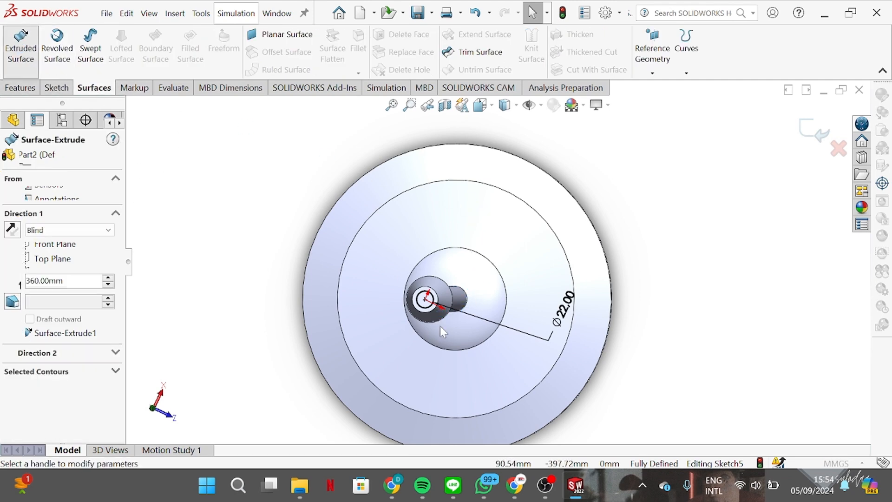
click(13, 230)
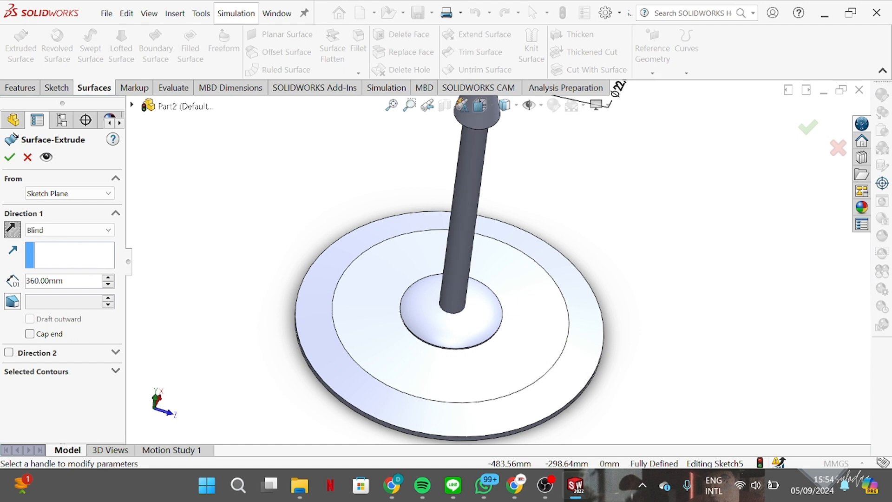
scroll(470, 190, up, 5)
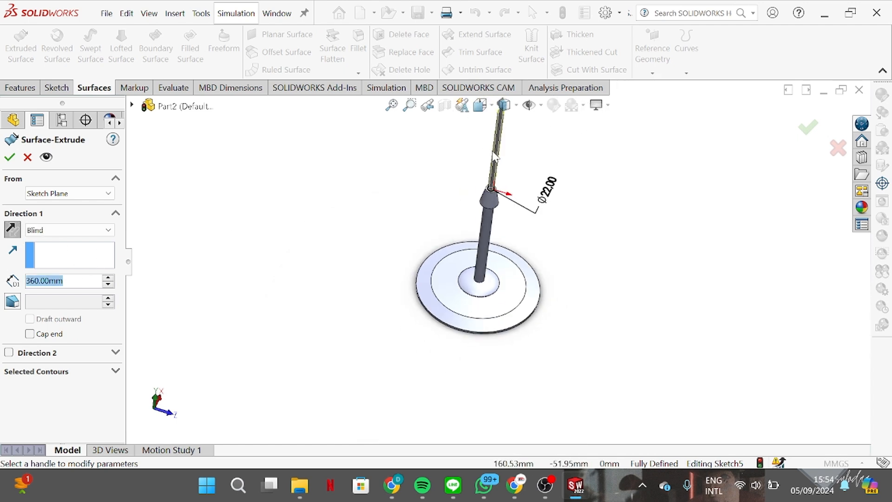
text(135)
key(Return)
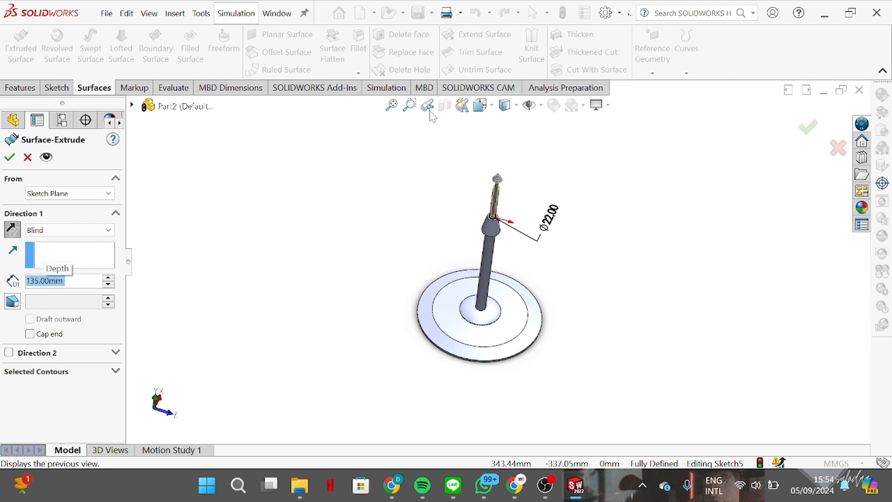
click(9, 158)
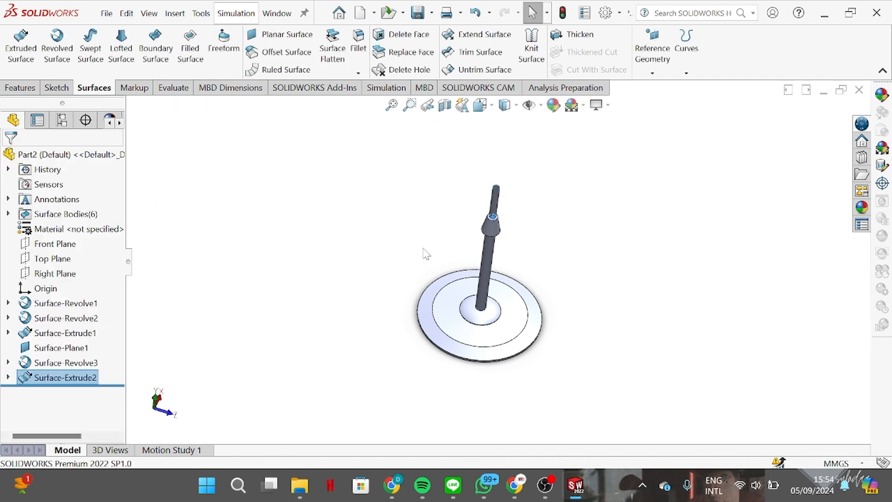
click(537, 237)
- On the Front Plane, sketch a horizontal line across the upper tube's full width, about 11 mm below its top edge
middle_drag(496, 259, 486, 213)
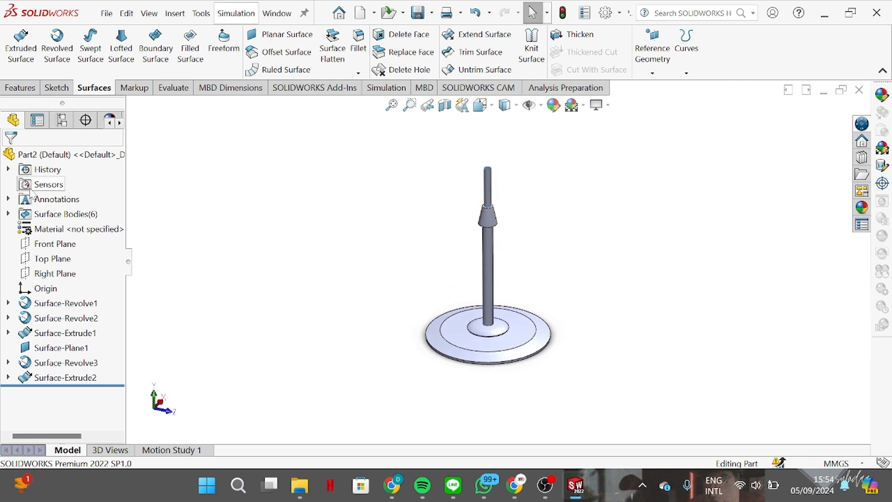
click(45, 244)
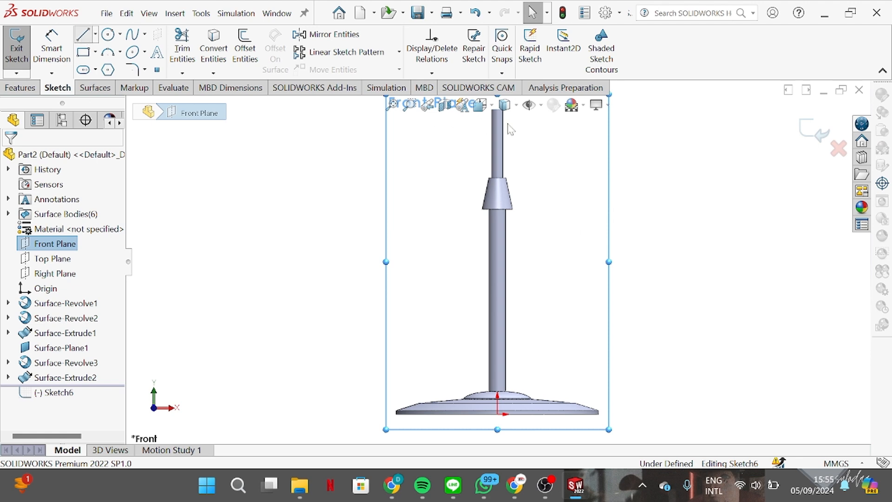
scroll(508, 129, down, 6)
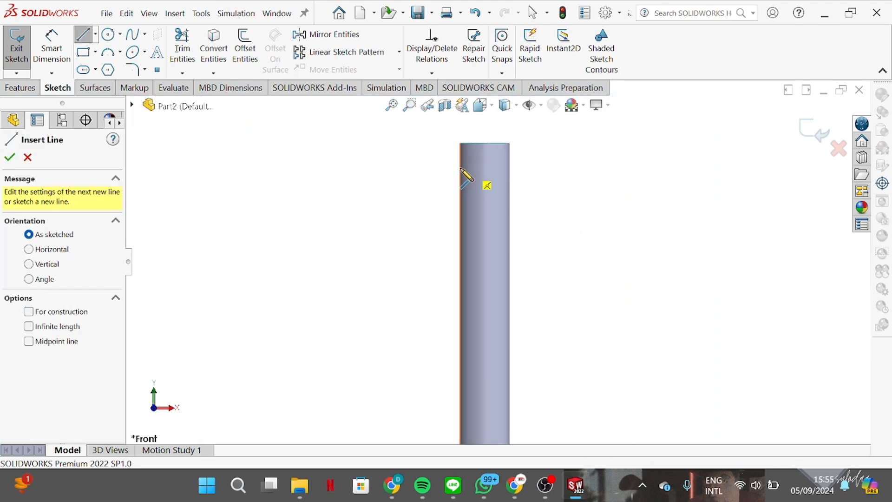
click(461, 168)
click(509, 168)
right_click(514, 171)
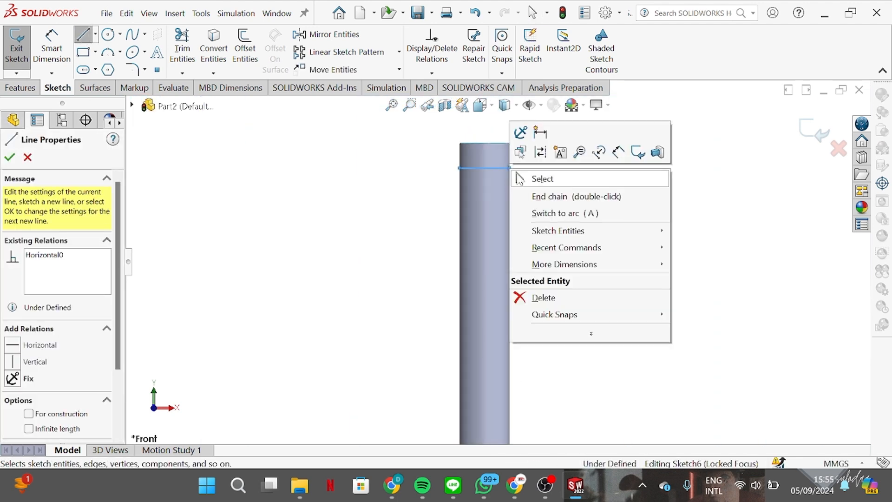
click(520, 178)
- Dimension the horizontal line to 10 mm below the upper tube's top edge and exit the sketch
click(51, 46)
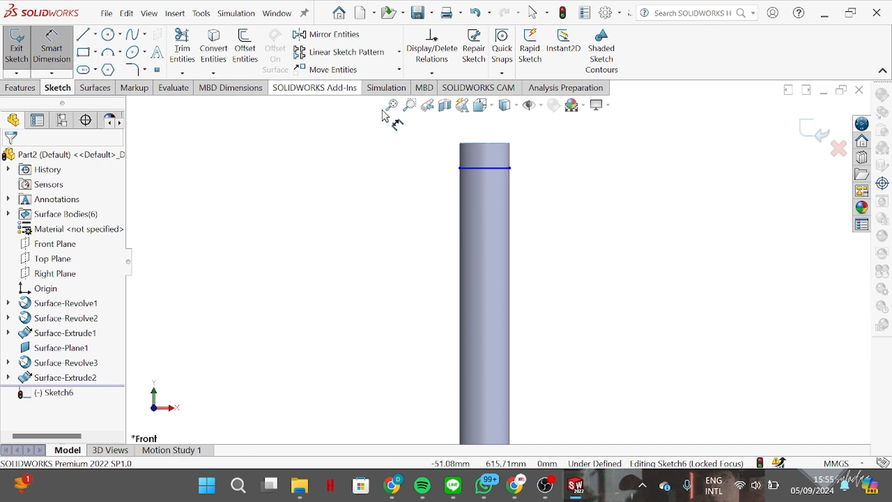
click(475, 168)
click(475, 144)
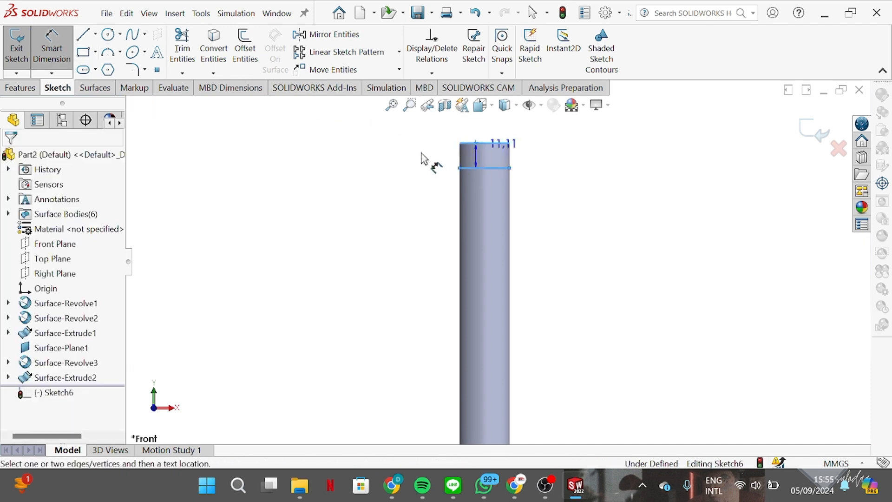
click(396, 160)
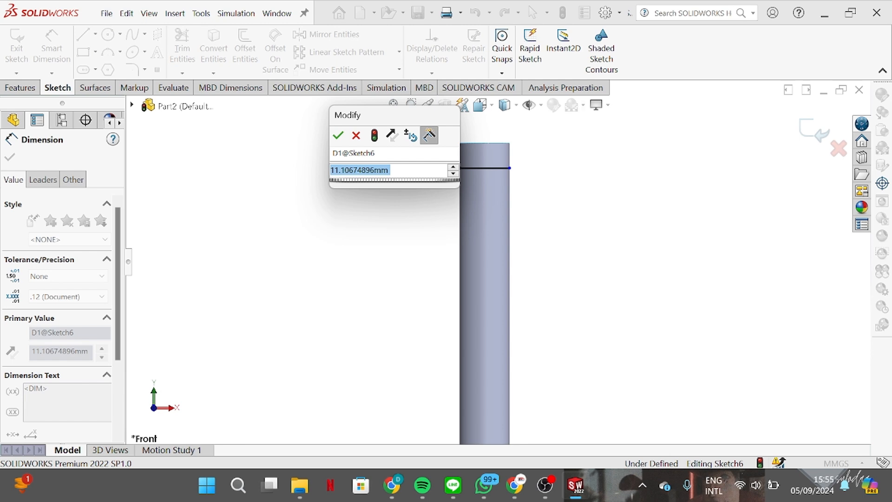
text(10)
key(Return)
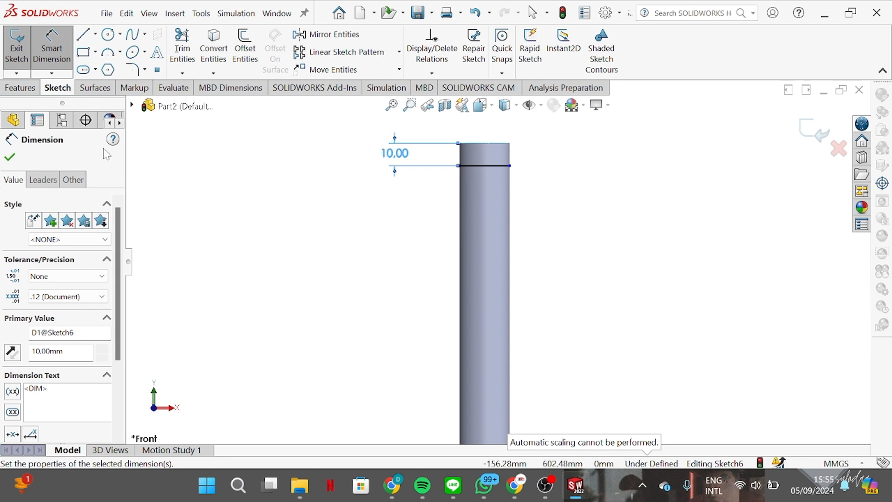
click(11, 158)
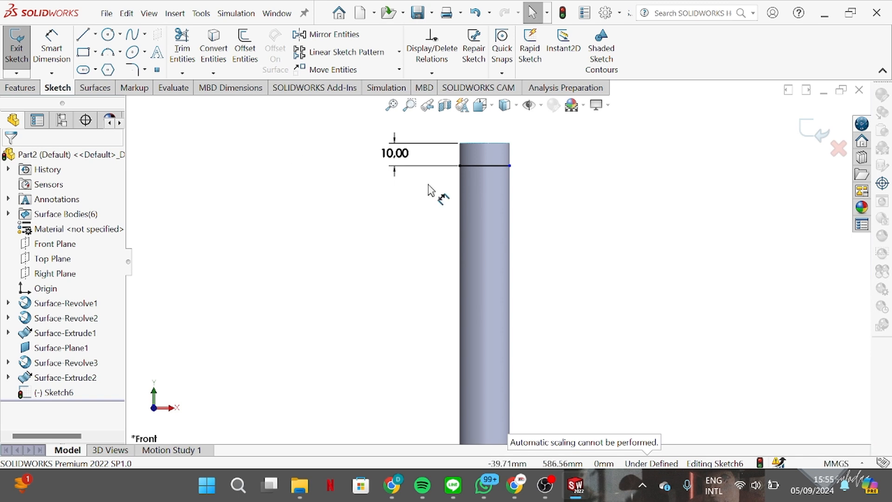
click(814, 131)
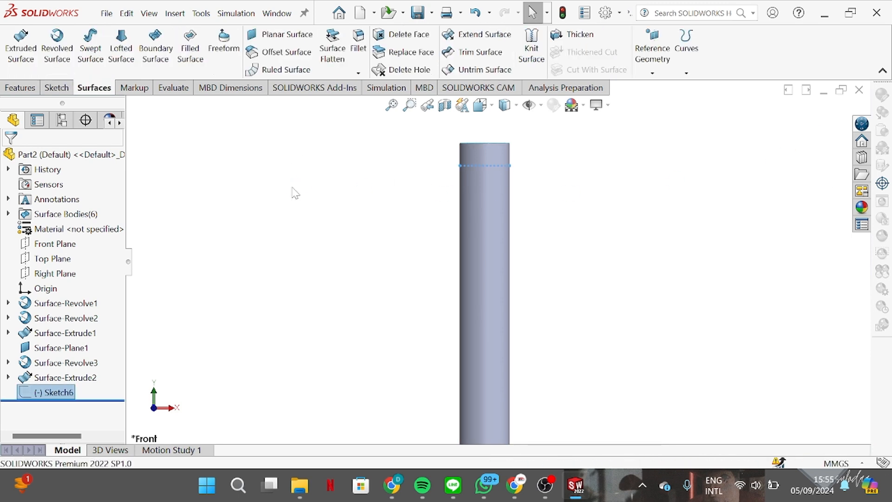
- Start a reference plane through the horizontal sketch line near the upper tube's top, with the Top Plane as second reference
click(36, 89)
click(521, 73)
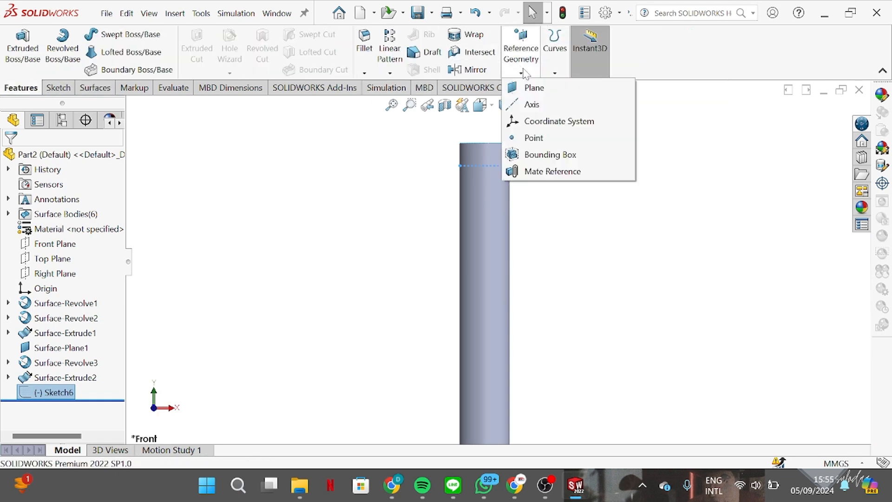
click(534, 87)
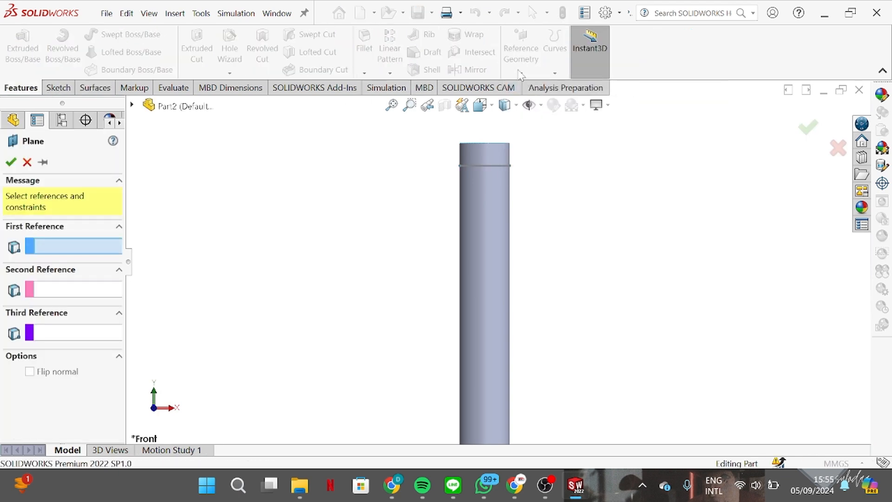
click(497, 164)
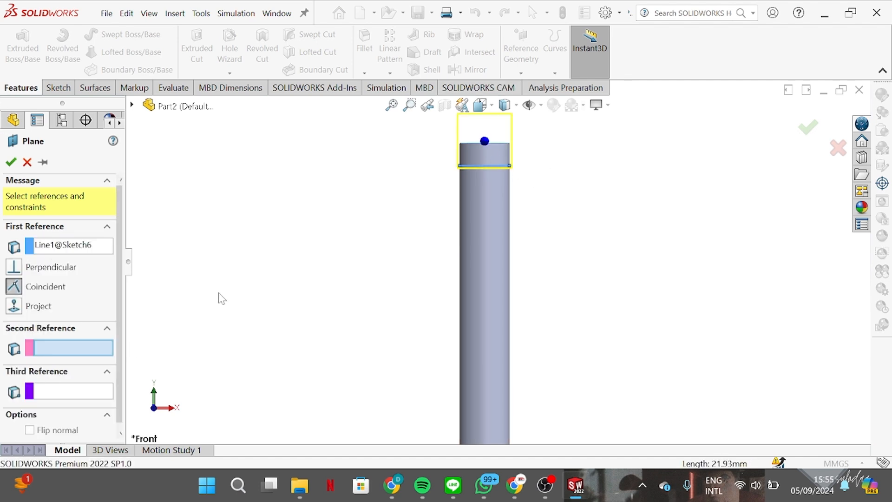
click(132, 105)
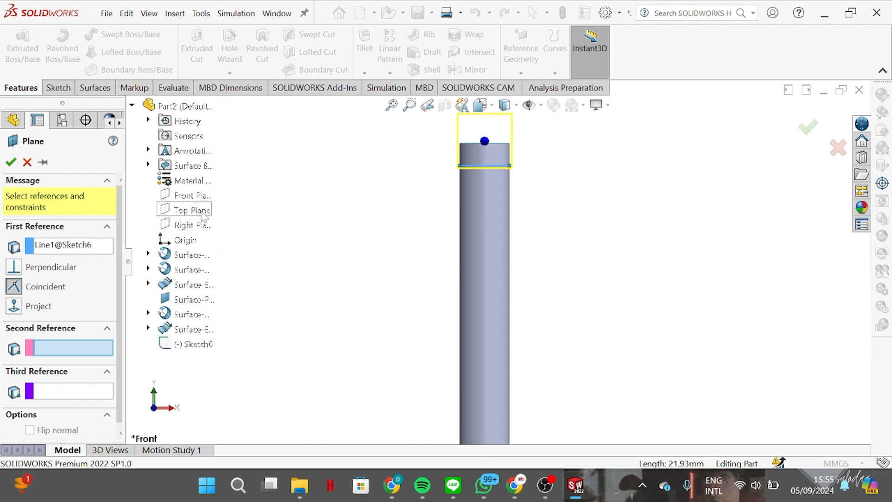
click(202, 212)
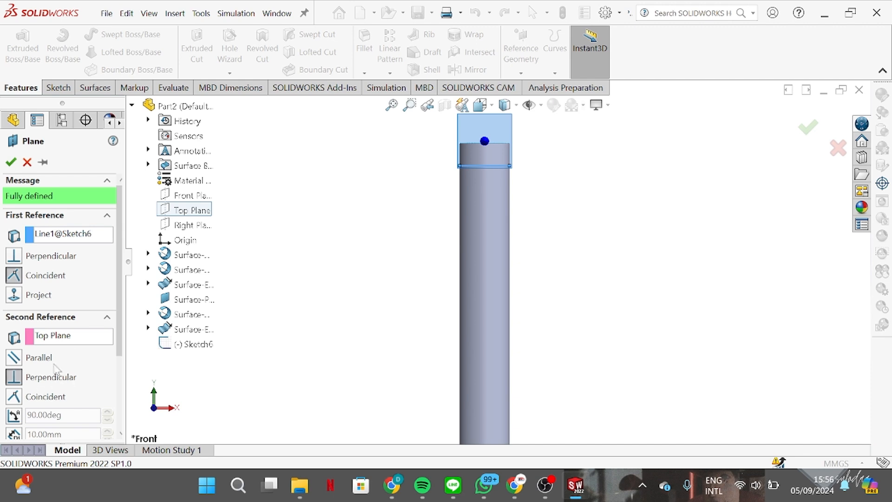
- Set the new plane at an angle of 30 degrees to the Top Plane and create it
scroll(77, 372, down, 1)
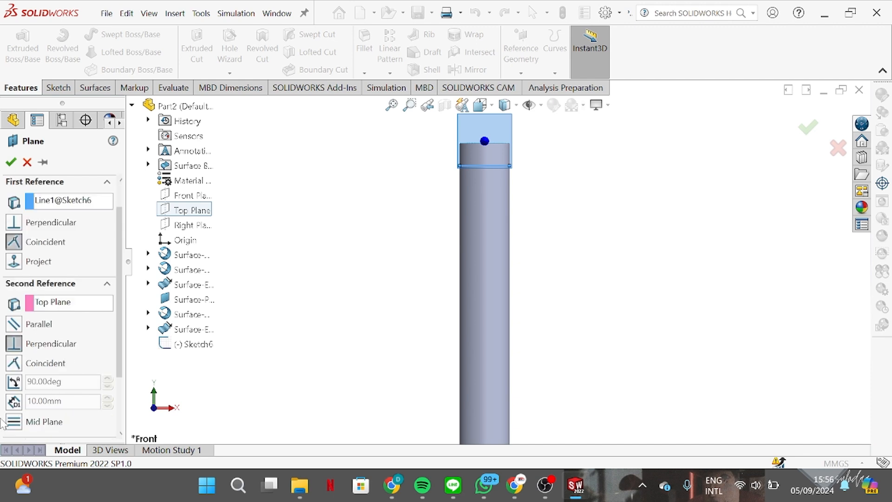
click(18, 386)
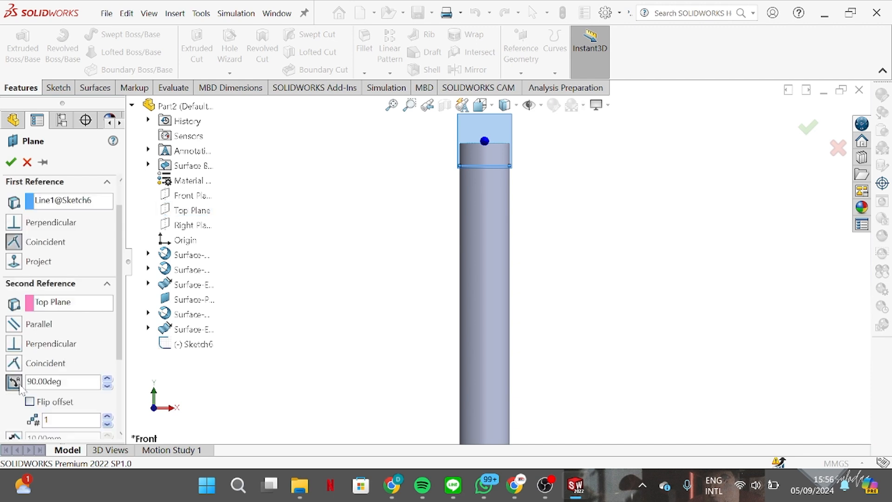
click(27, 385)
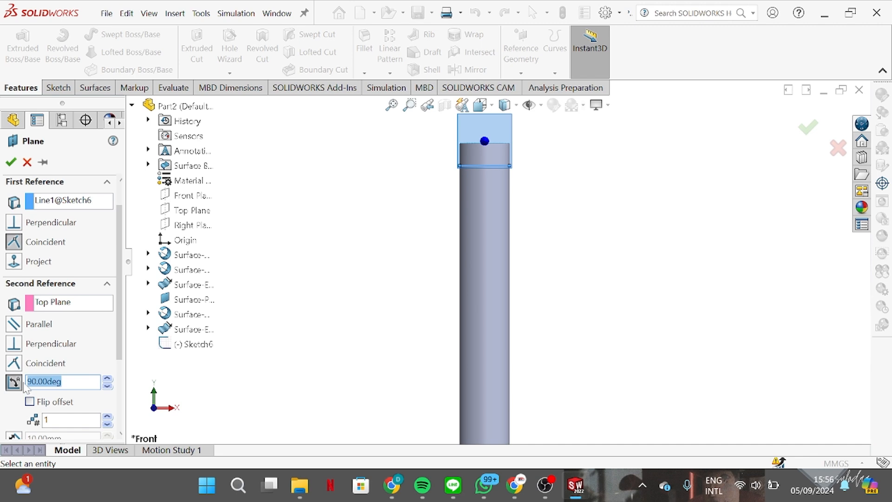
key(Return)
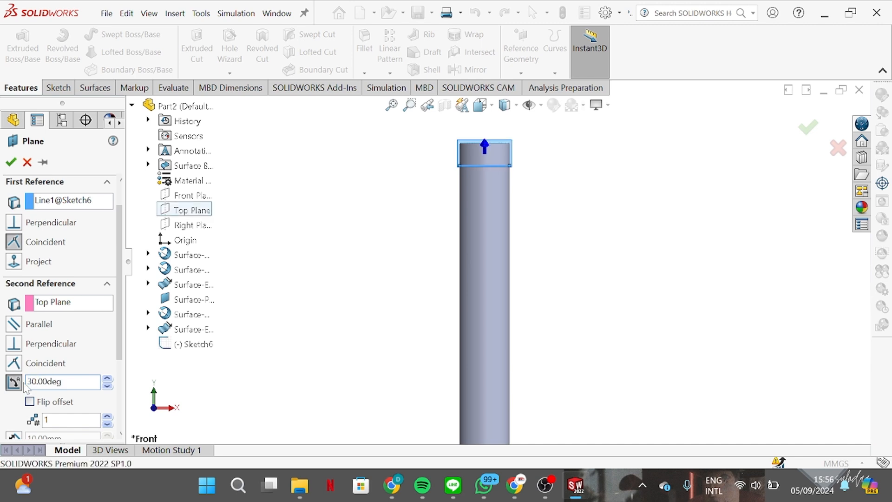
middle_drag(525, 277, 604, 235)
click(11, 162)
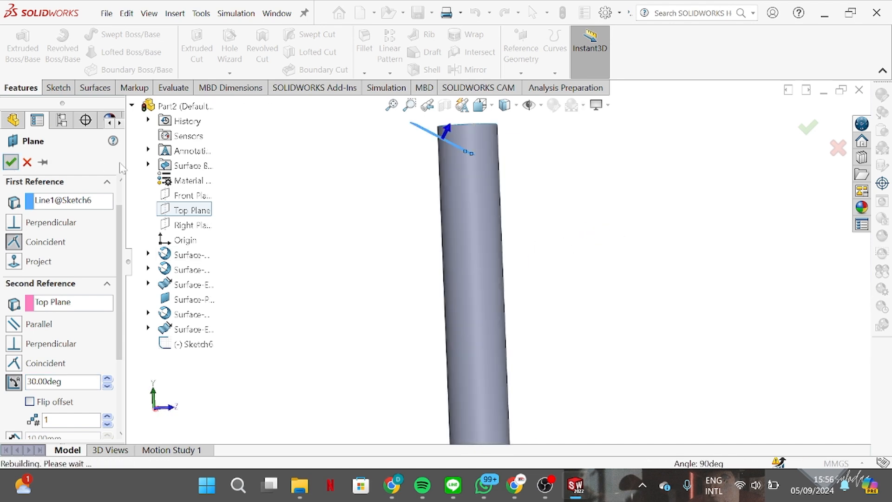
click(588, 199)
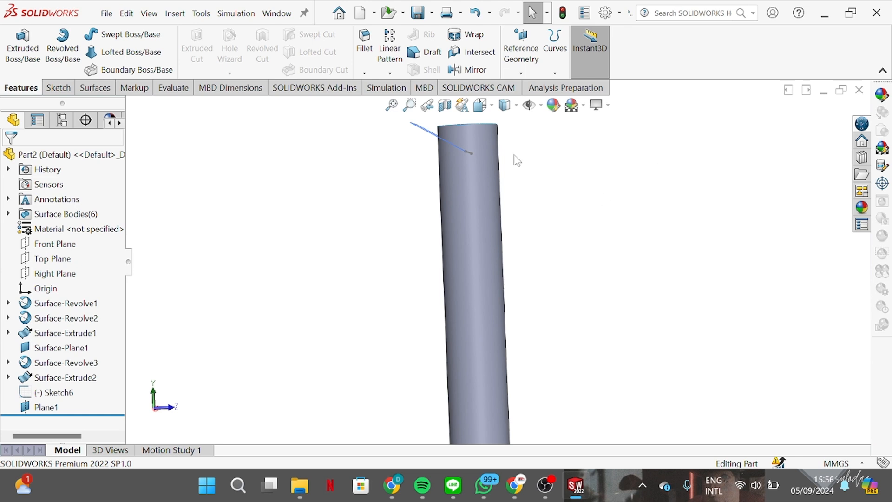
- Sketch a center rectangle about 54 mm square on the angled plane, centred on the midpoint of the horizontal line
scroll(465, 167, up, 5)
right_click(426, 119)
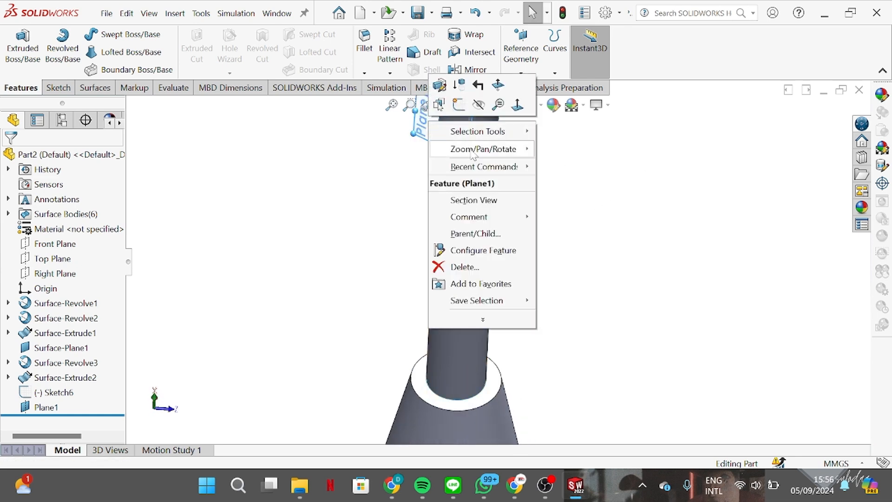
click(459, 105)
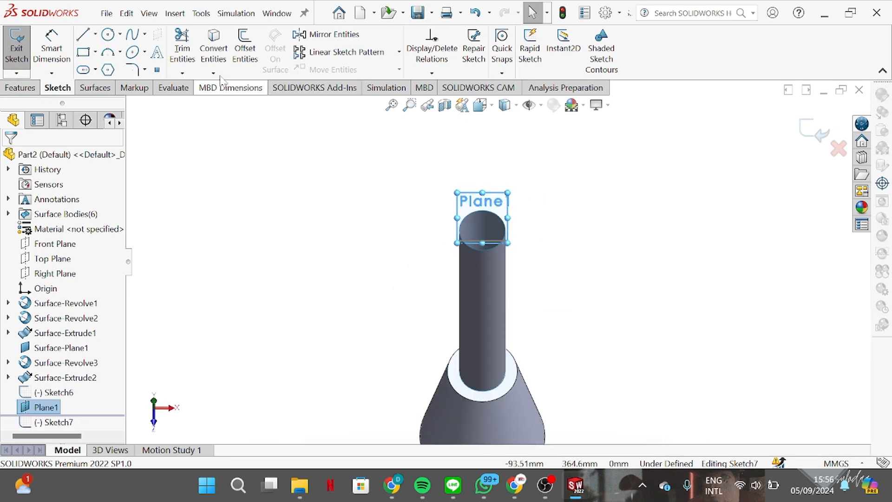
click(95, 52)
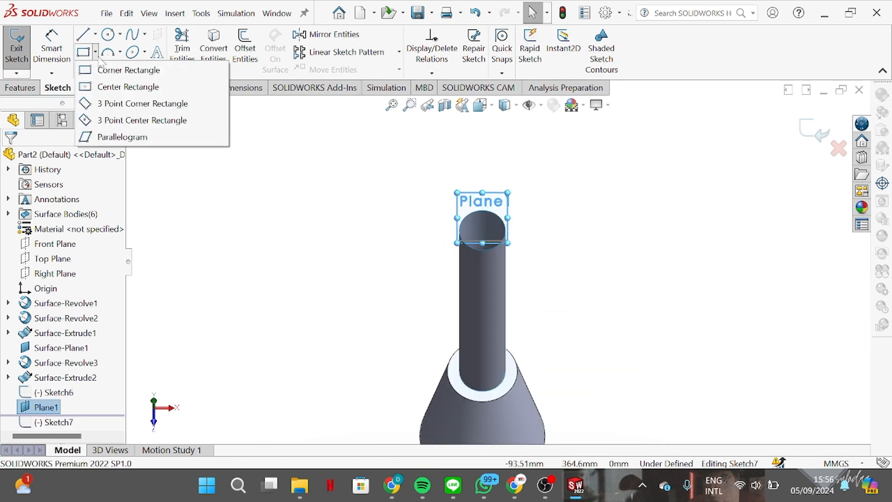
click(121, 87)
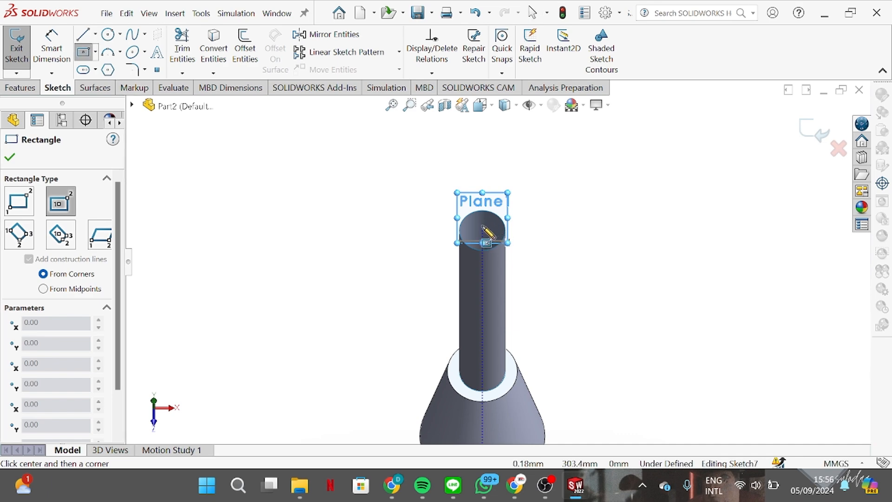
middle_drag(485, 230, 464, 222)
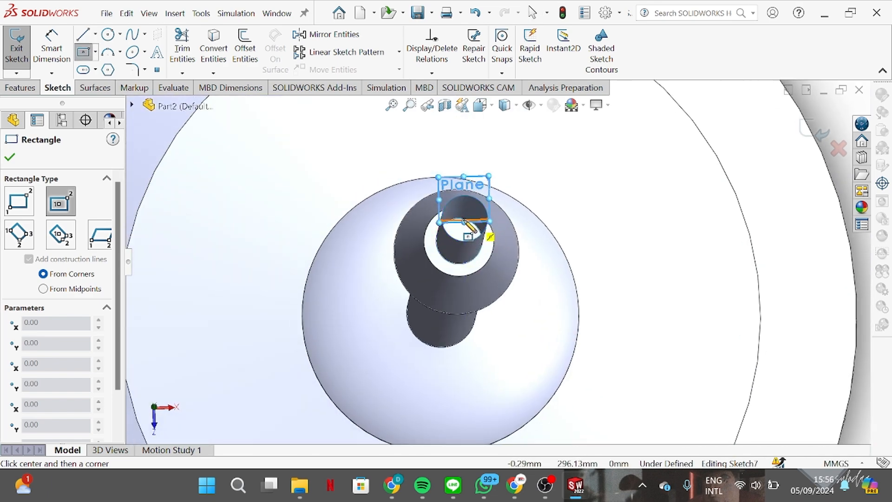
click(465, 219)
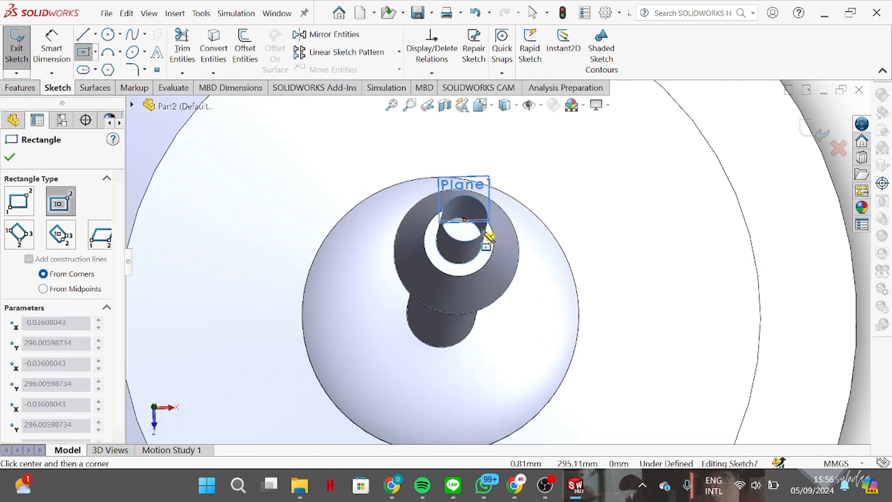
click(520, 269)
right_click(521, 269)
click(551, 278)
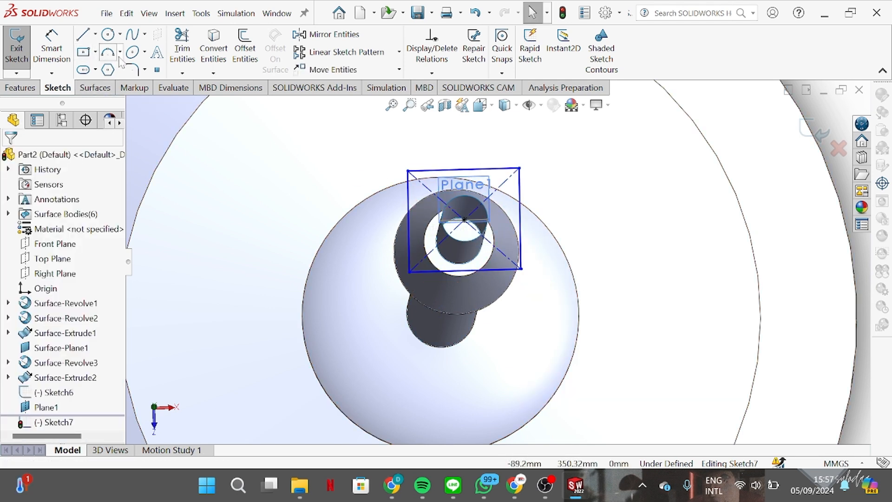
- Fillet all four corners of the rectangle with a 10 mm radius, keeping constrained corners
click(133, 70)
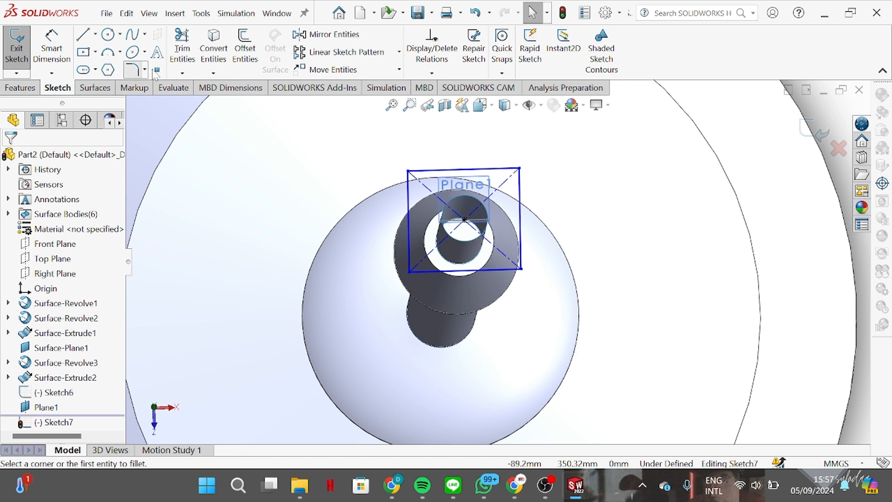
click(409, 172)
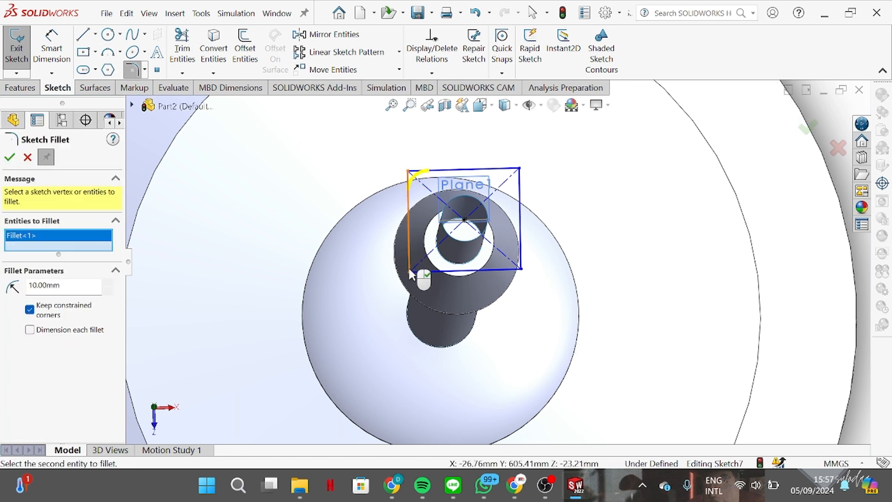
click(409, 269)
click(521, 269)
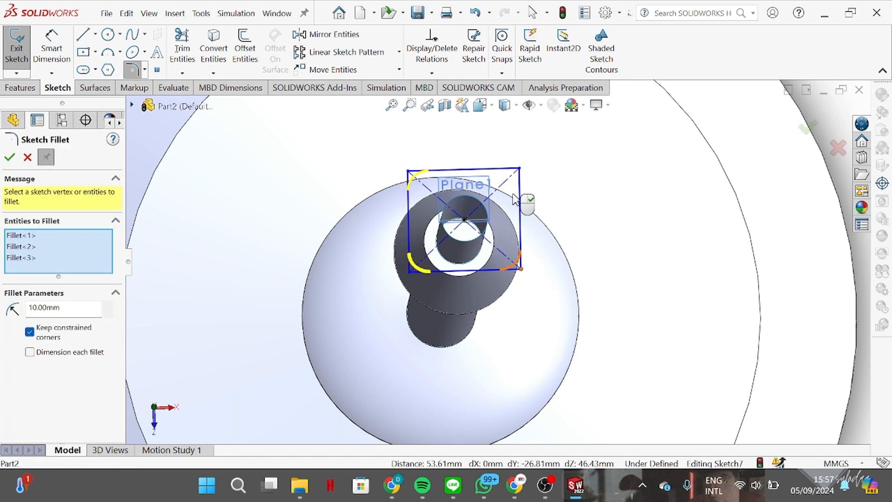
click(520, 169)
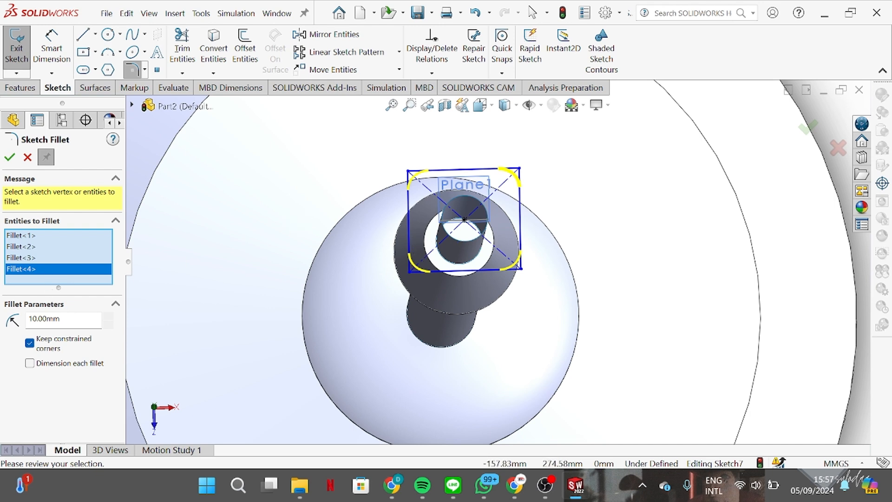
click(16, 158)
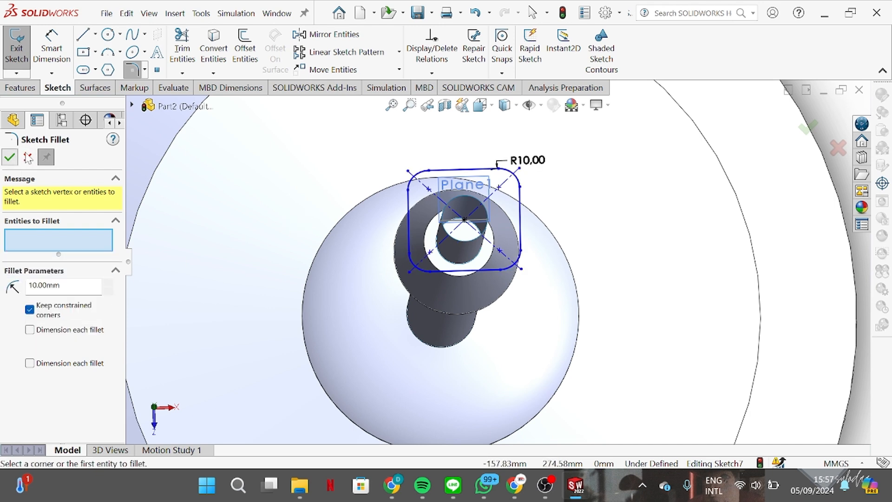
- Dimension the straight vertical side of the rounded rectangle to 52 mm
click(55, 47)
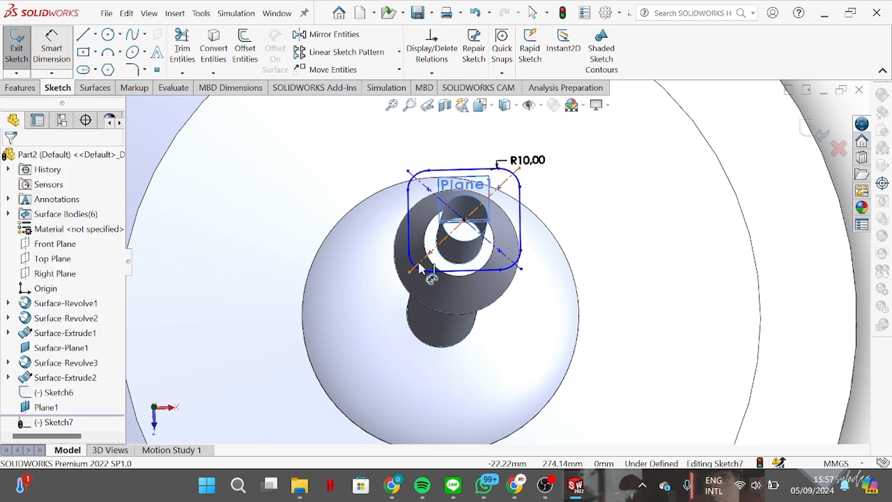
click(409, 222)
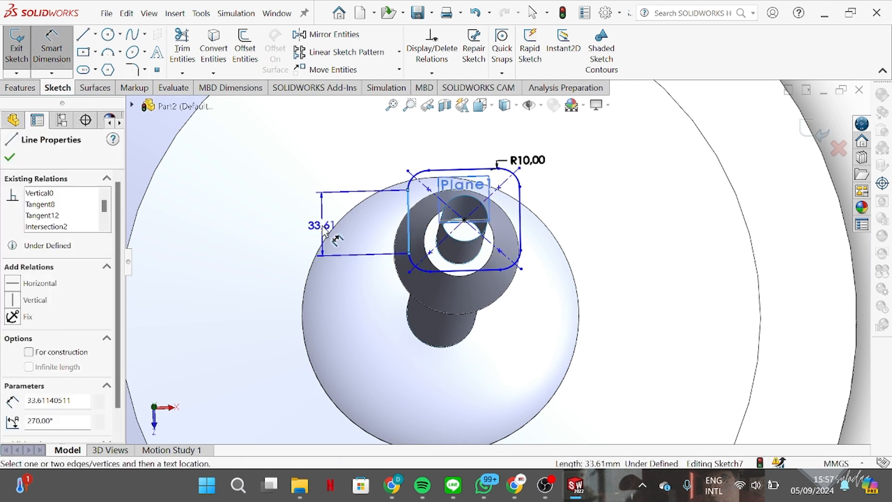
click(336, 240)
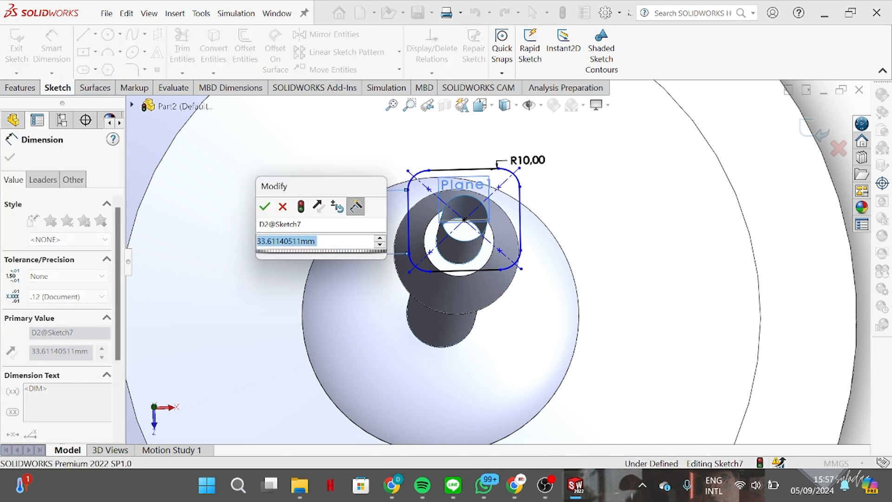
text(52)
key(Return)
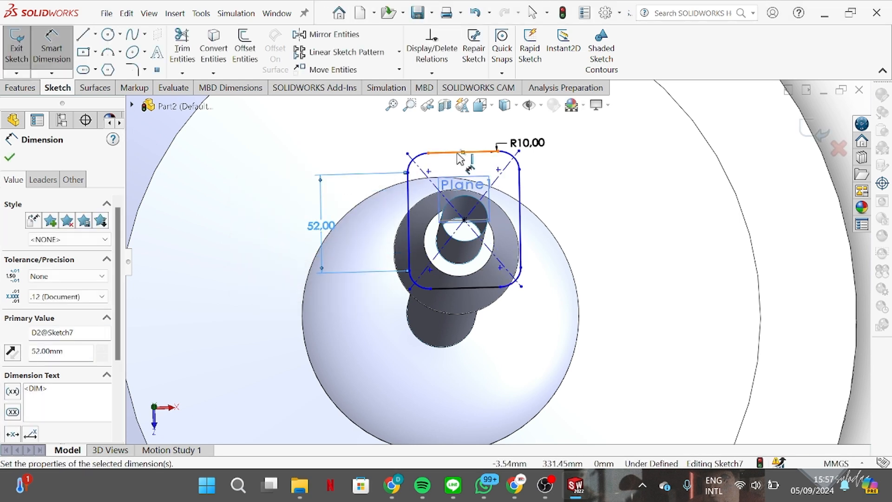
- Dimension the straight horizontal side of the rounded rectangle to 52 mm
click(463, 152)
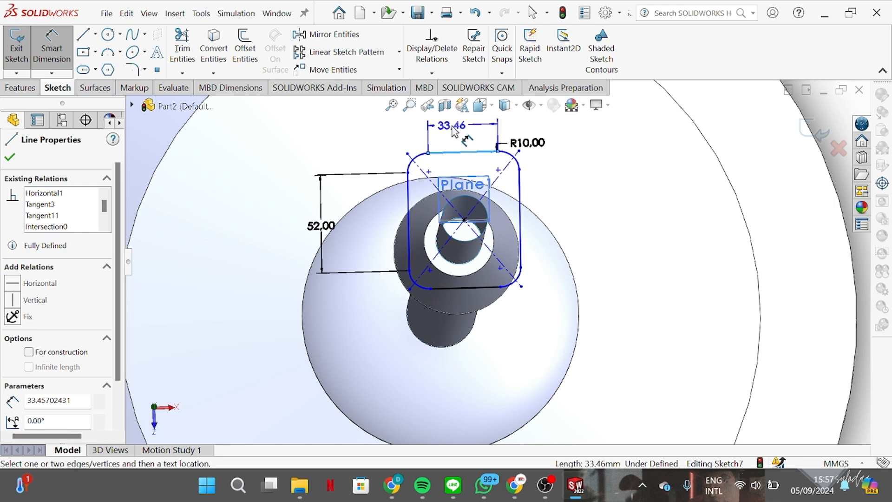
click(454, 132)
double_click(454, 131)
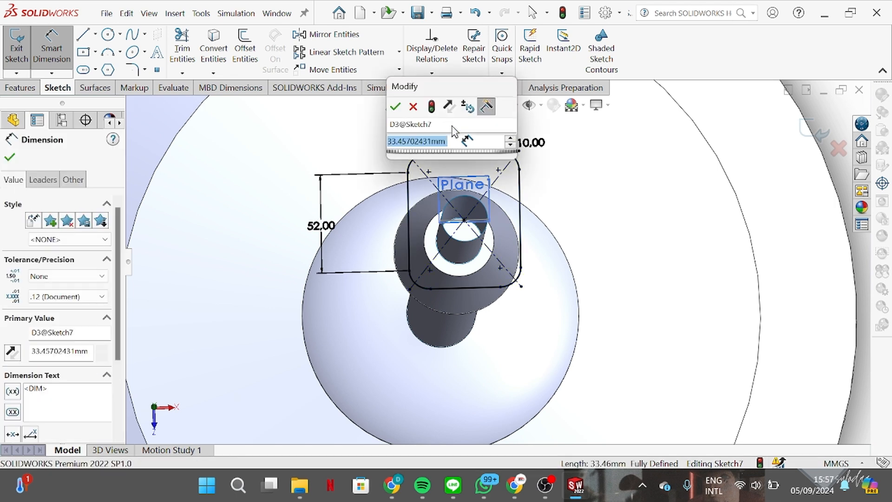
text(52)
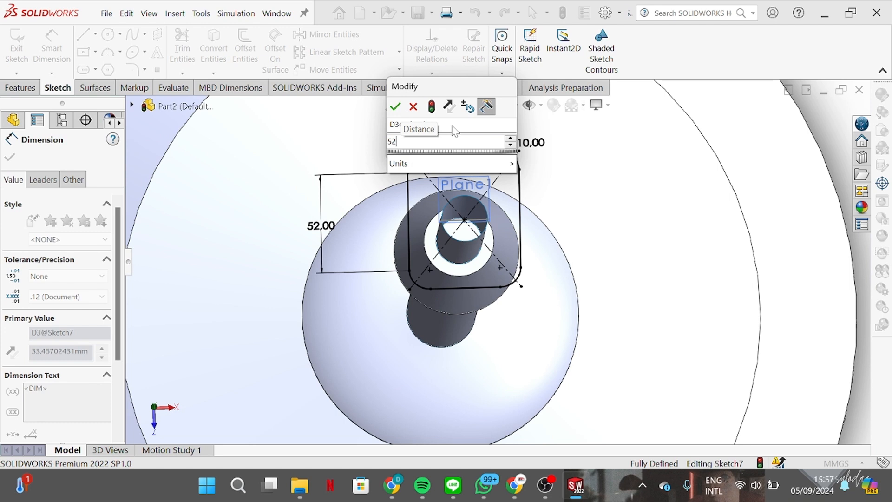
key(Return)
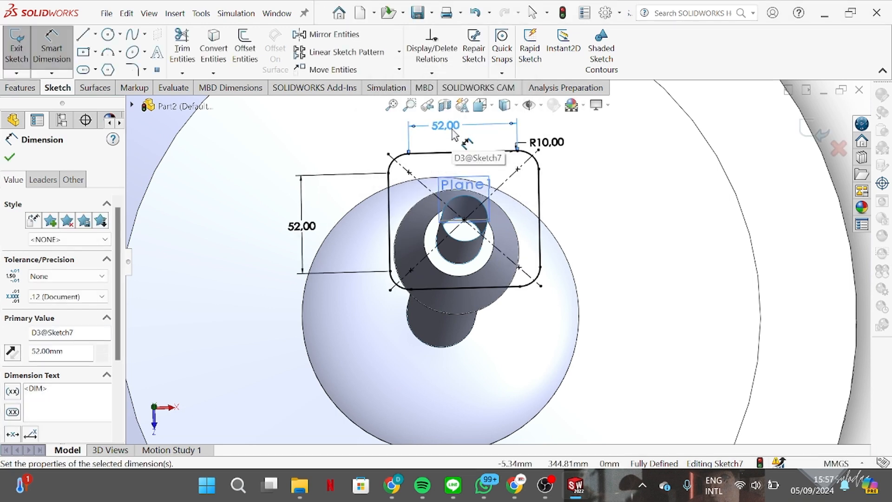
key(Escape)
right_click(39, 422)
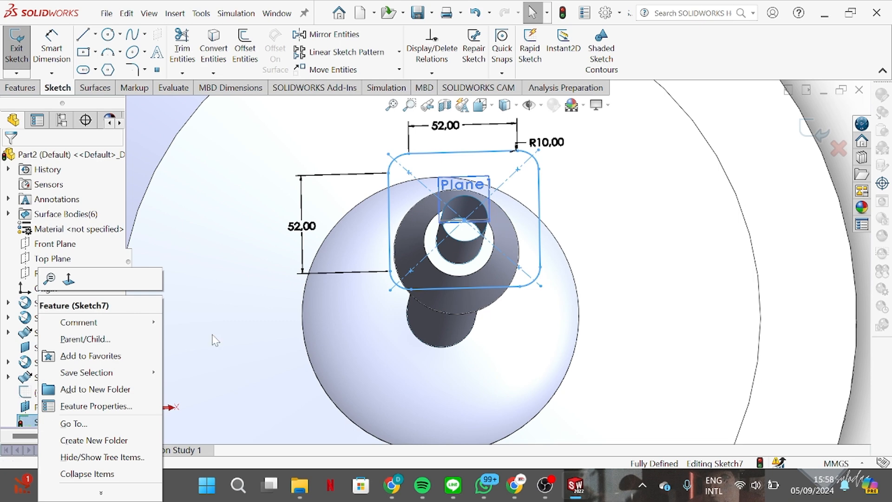
click(279, 297)
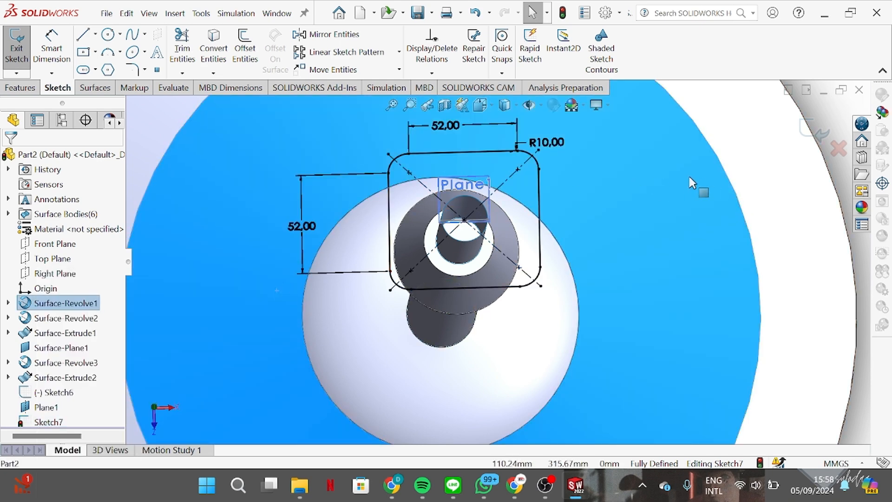
- Set the corner fillet radius of the rounded rectangle to 5 mm
double_click(548, 142)
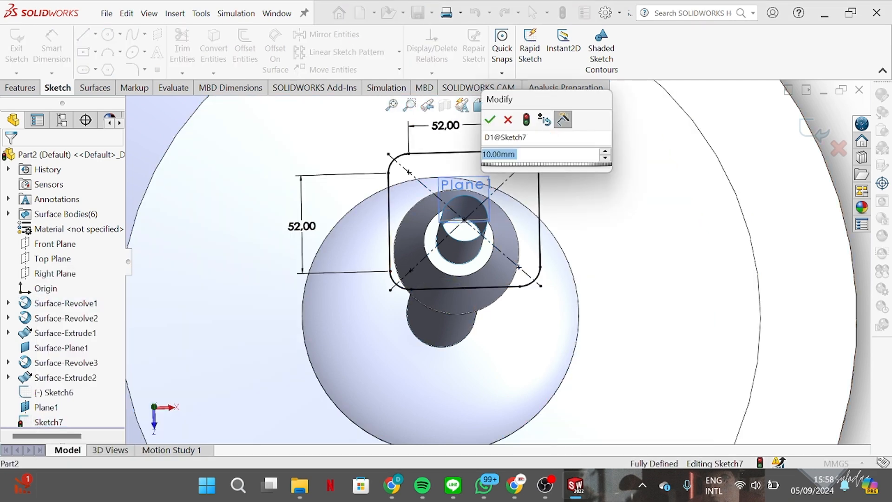
text(5)
key(Return)
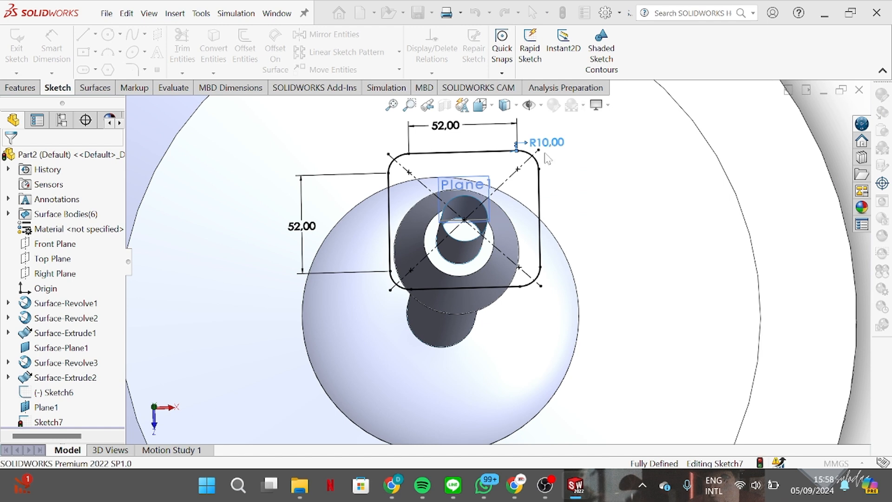
- Finish and exit the 52 mm rounded square sketch on Plane1
click(546, 148)
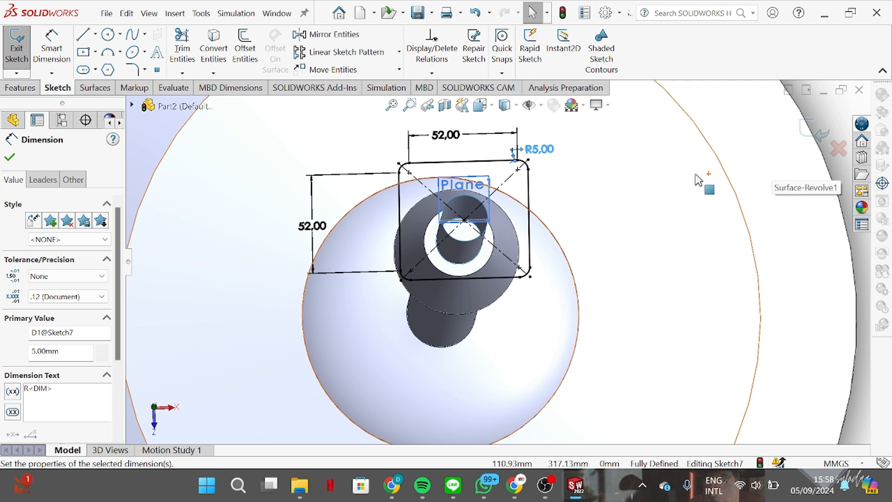
key(Escape)
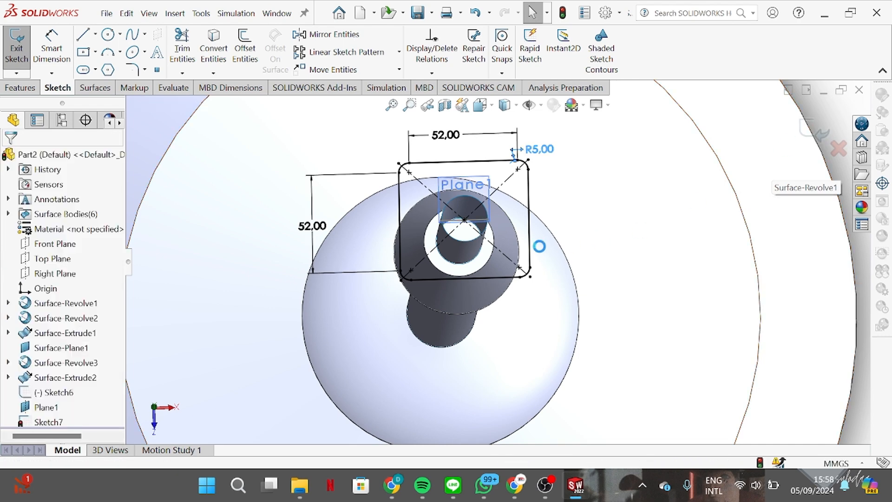
scroll(481, 218, up, 6)
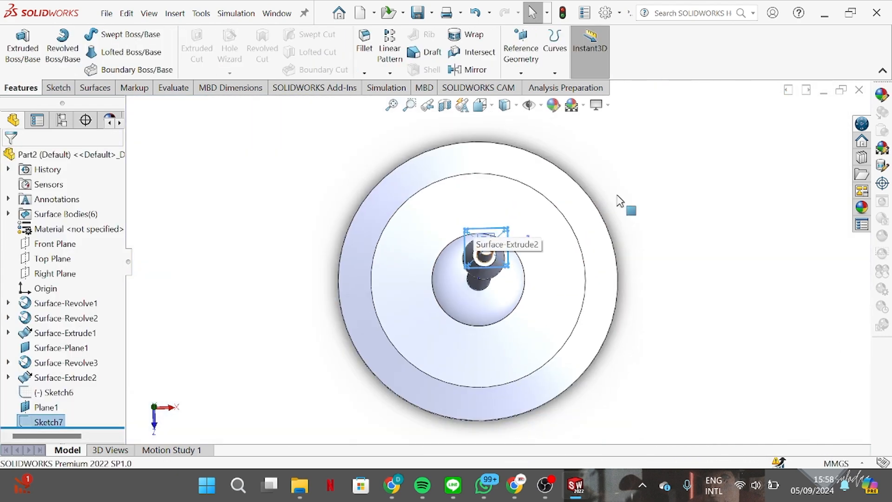
click(618, 200)
- Cap the open upper end of the slim tube with a planar surface bounded by its circular edge
click(521, 73)
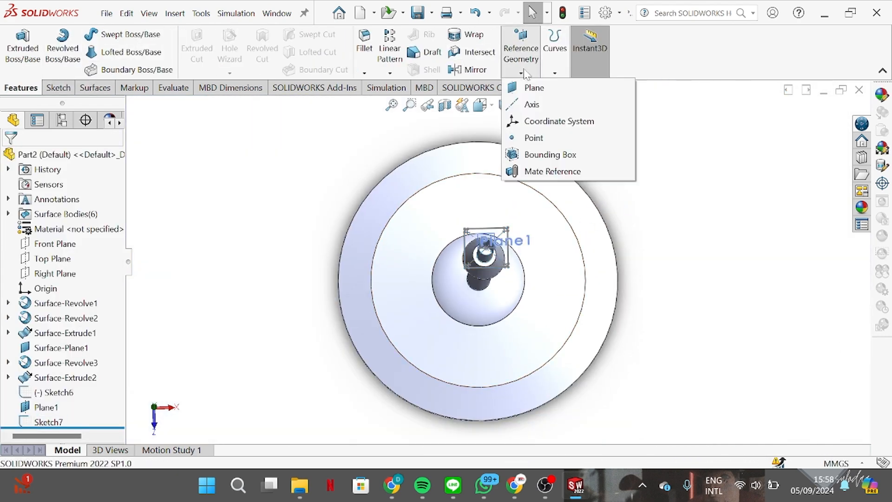
click(555, 73)
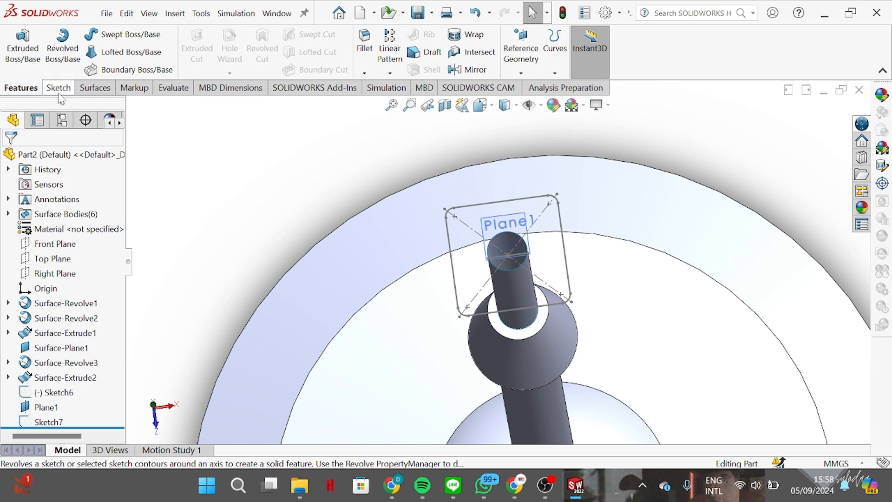
click(93, 87)
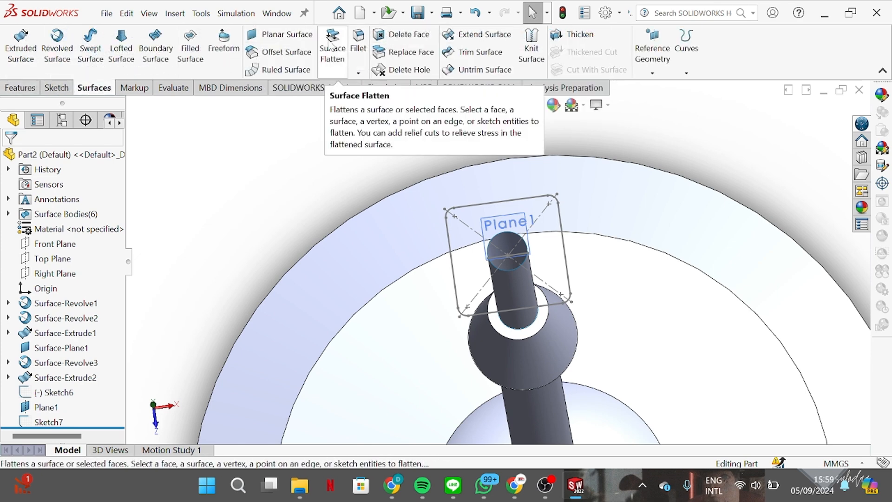
click(296, 43)
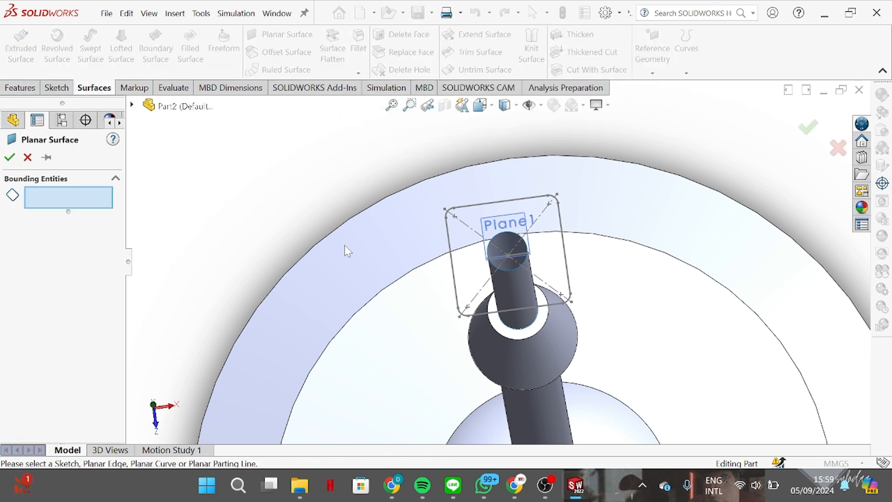
click(521, 272)
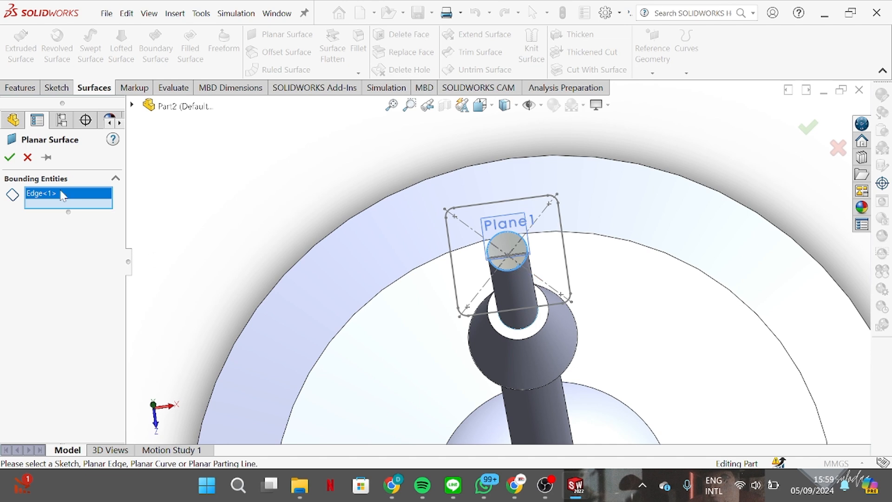
click(9, 159)
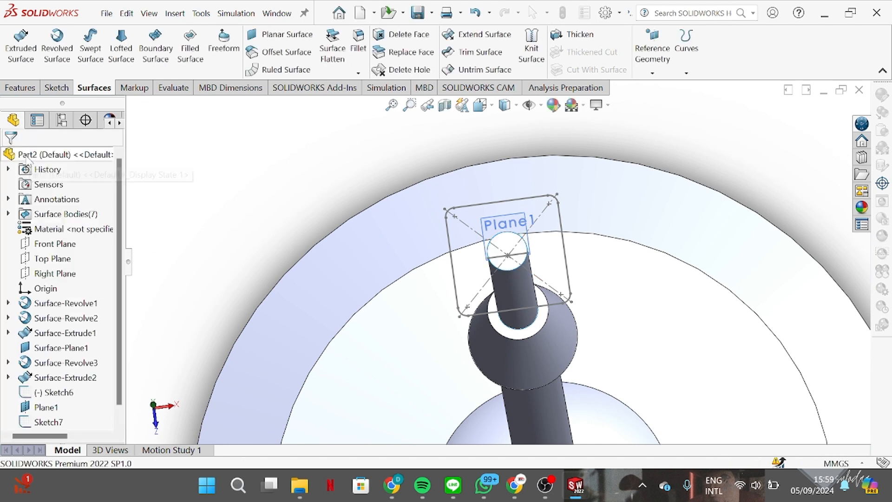
- Start a reference plane offset from the tube's planar end cap, with the offset flipped to point away from the tube
click(20, 87)
click(521, 48)
click(534, 86)
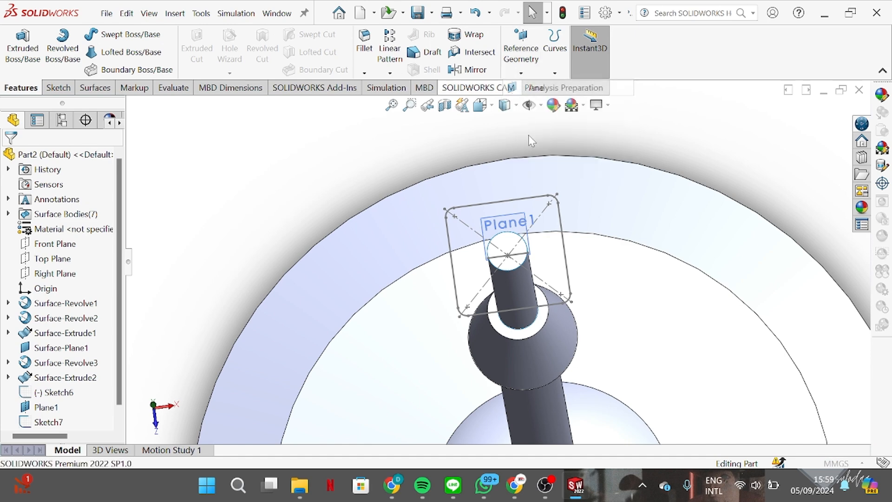
click(508, 249)
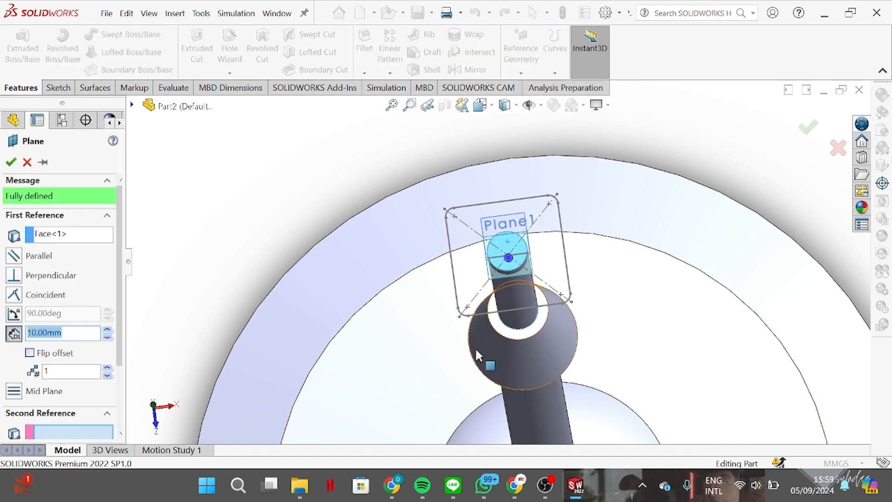
middle_drag(477, 356, 519, 192)
scroll(535, 190, up, 1)
scroll(525, 186, down, 2)
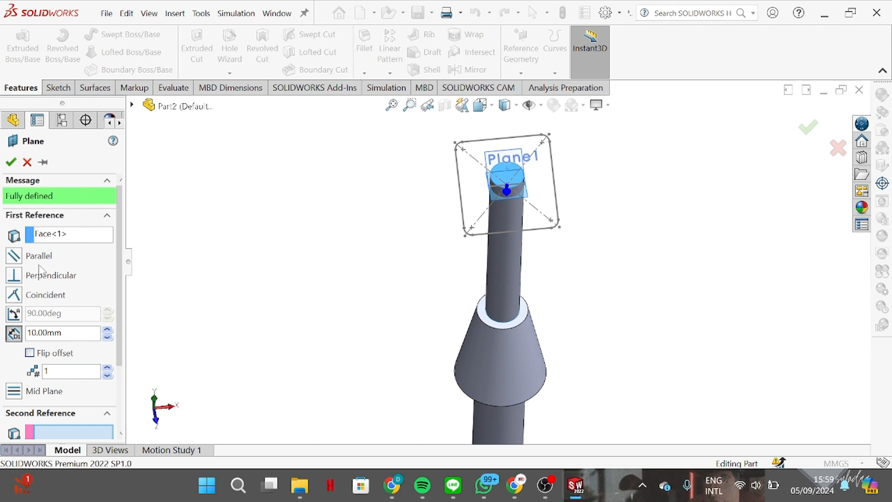
click(29, 353)
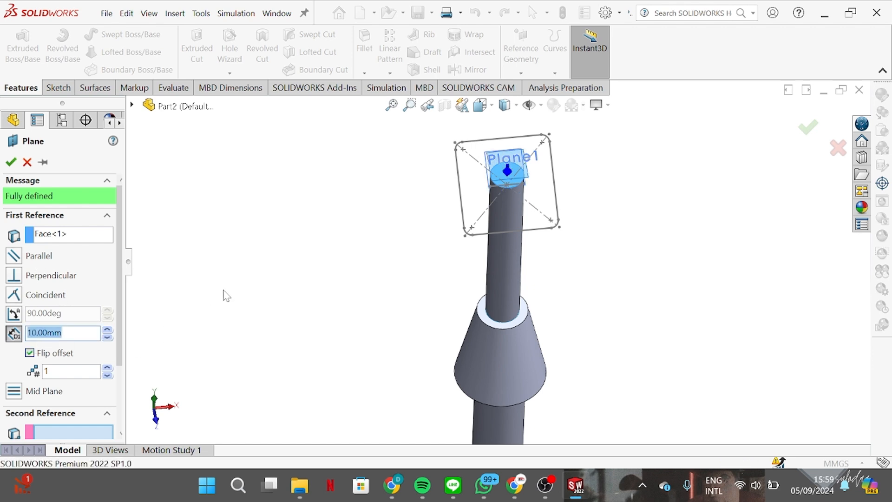
- Set the new plane's offset distance to 50 mm and create the plane
click(108, 329)
click(108, 329)
click(108, 329)
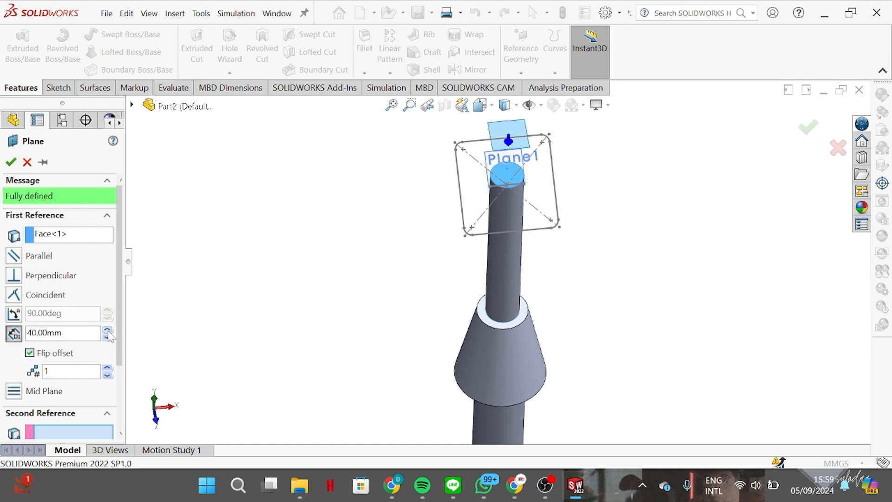
click(107, 330)
scroll(425, 218, up, 2)
mouse_move(483, 236)
middle_down()
mouse_move(484, 249)
mouse_move(489, 223)
middle_up()
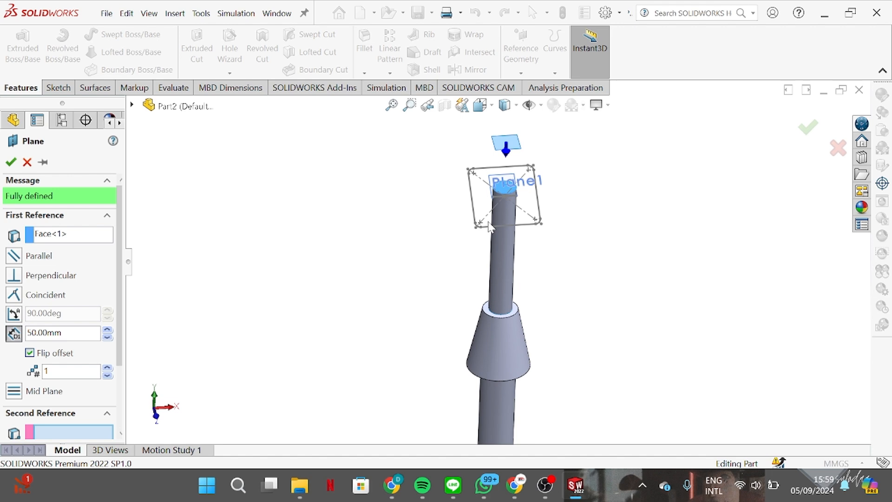
click(11, 162)
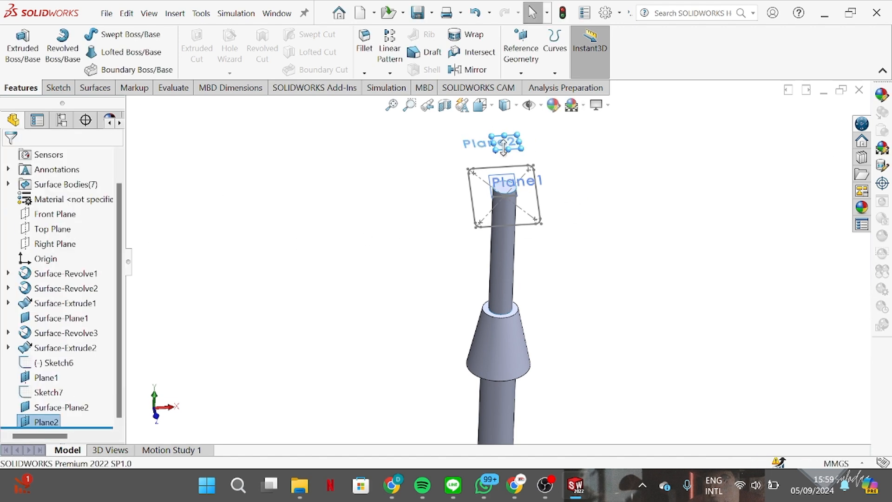
- Open a new sketch on the plane offset above the tube's end cap, viewed square to the plane
right_click(504, 147)
click(538, 133)
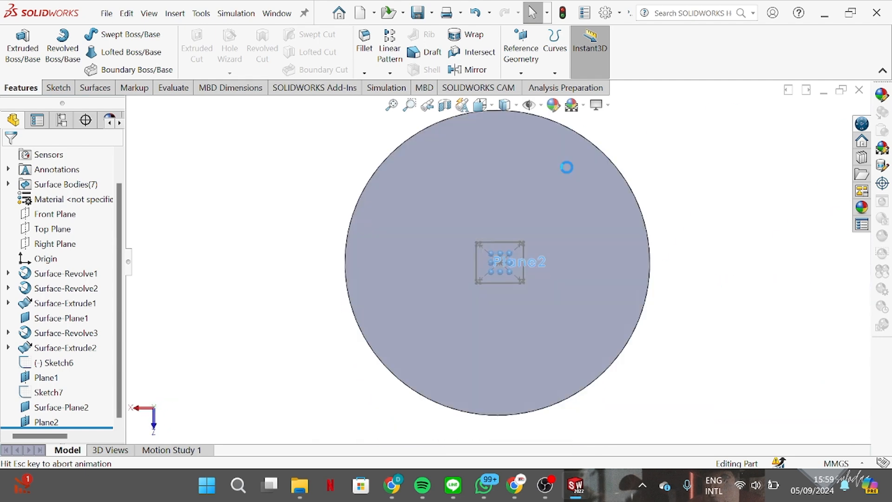
mouse_move(514, 213)
middle_down()
mouse_move(459, 211)
mouse_move(499, 293)
mouse_move(484, 297)
middle_up()
scroll(490, 261, down, 5)
middle_drag(490, 261, 458, 283)
scroll(458, 283, down, 2)
key(ctrl+8)
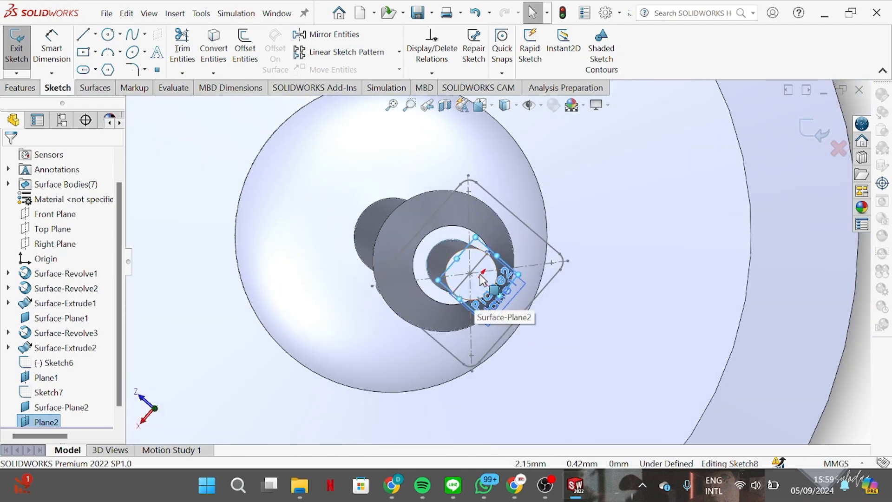
key(ctrl+8)
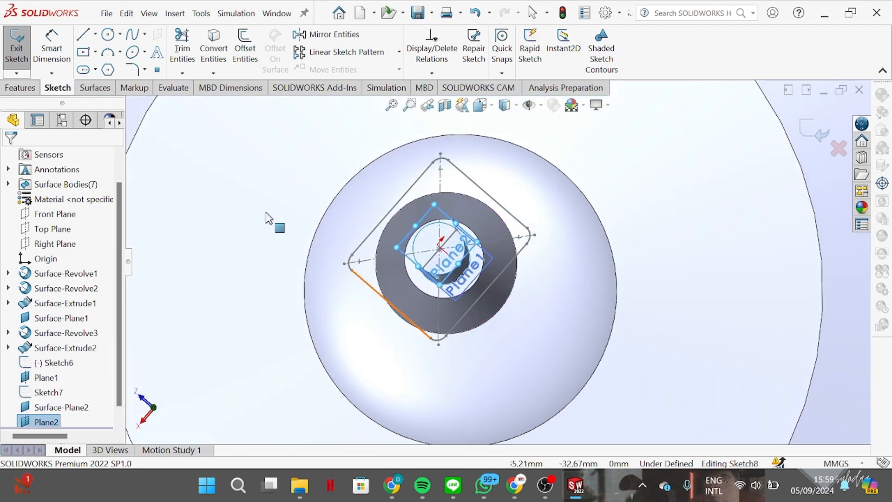
key(Escape)
- Sketch a center rectangle from the sketch origin, slightly larger than the rounded square below and about 68 mm long in X
click(84, 53)
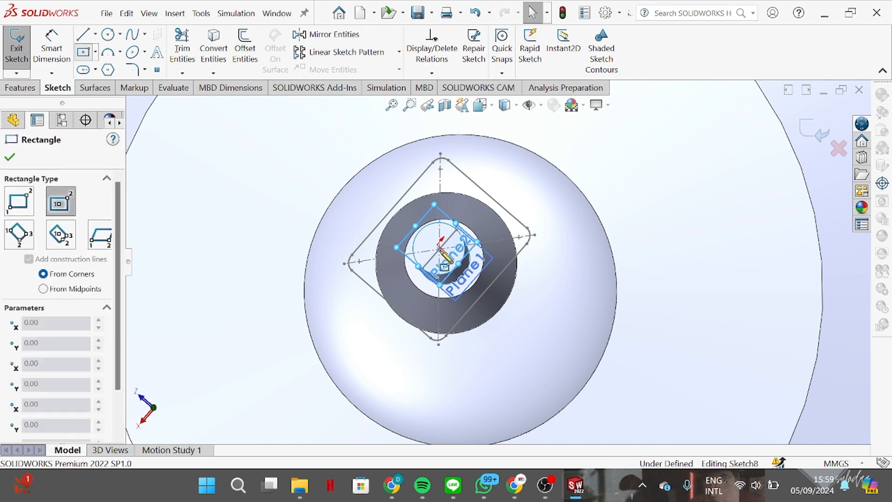
click(439, 245)
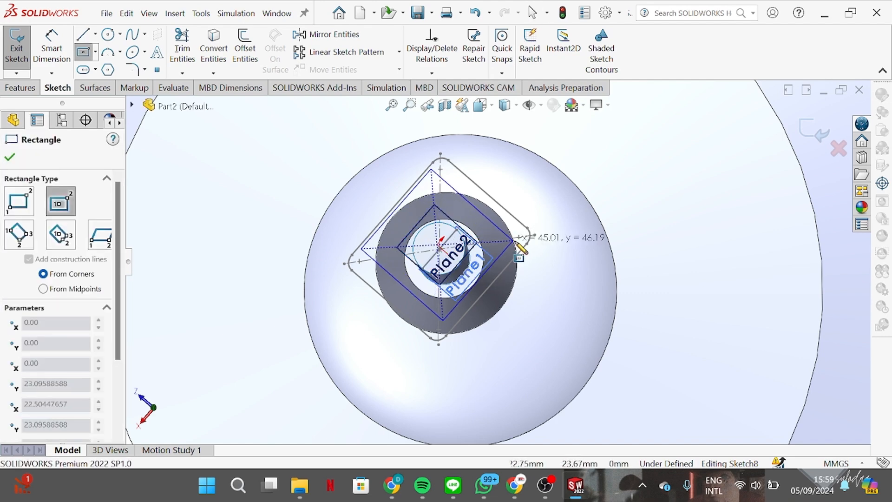
click(550, 236)
right_click(551, 238)
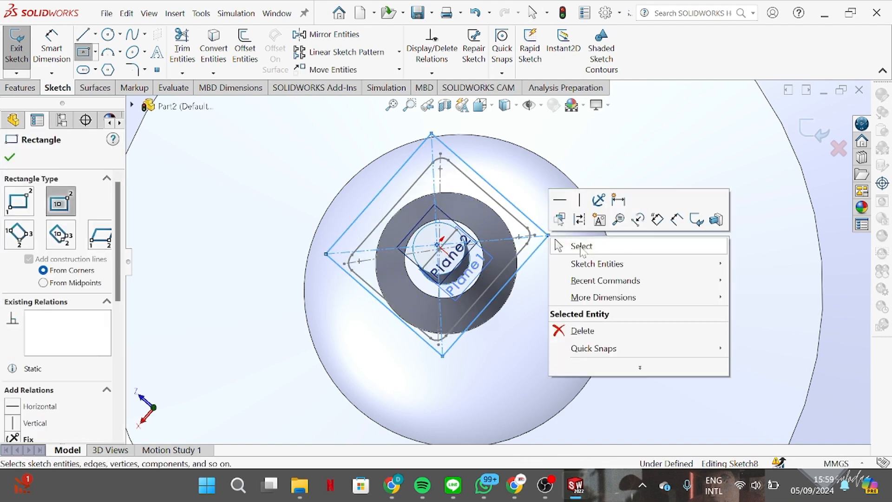
click(581, 245)
- Hide Plane1 to keep the view of the new rectangle clear
key(space)
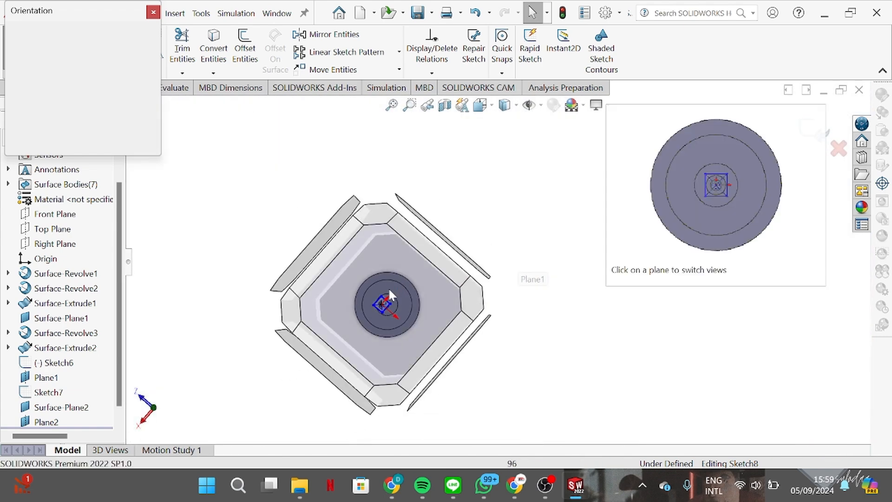
click(386, 291)
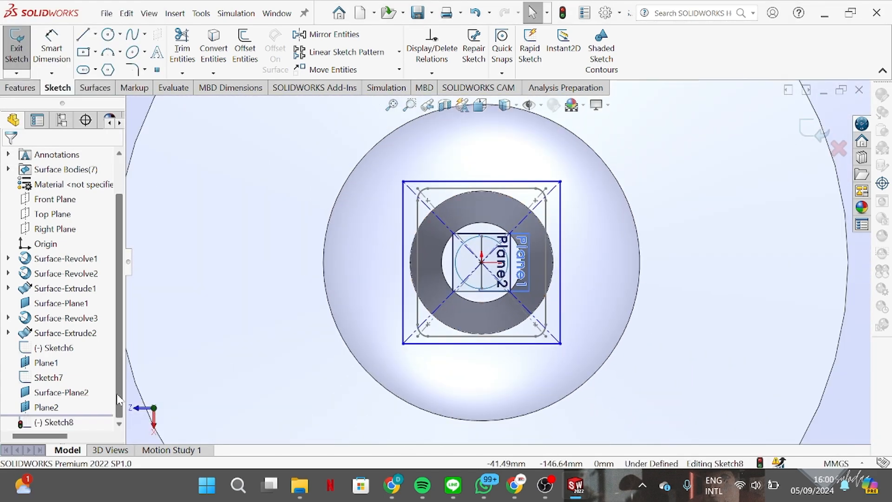
right_click(37, 366)
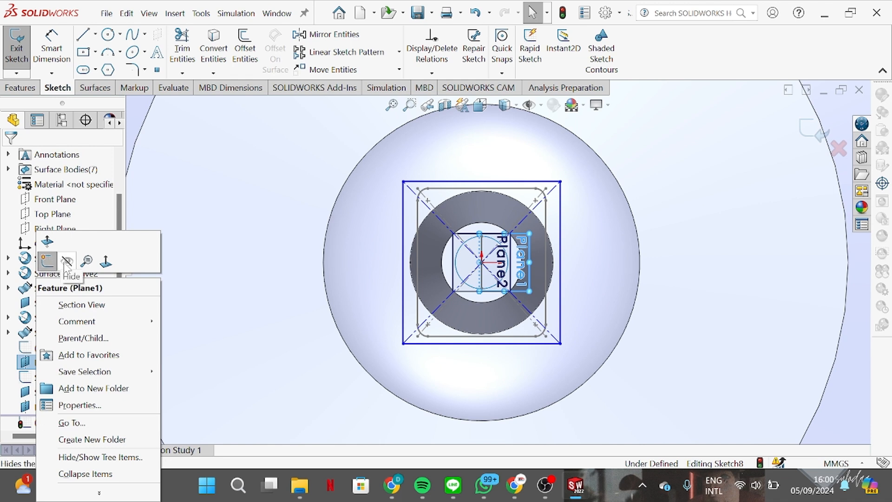
click(65, 264)
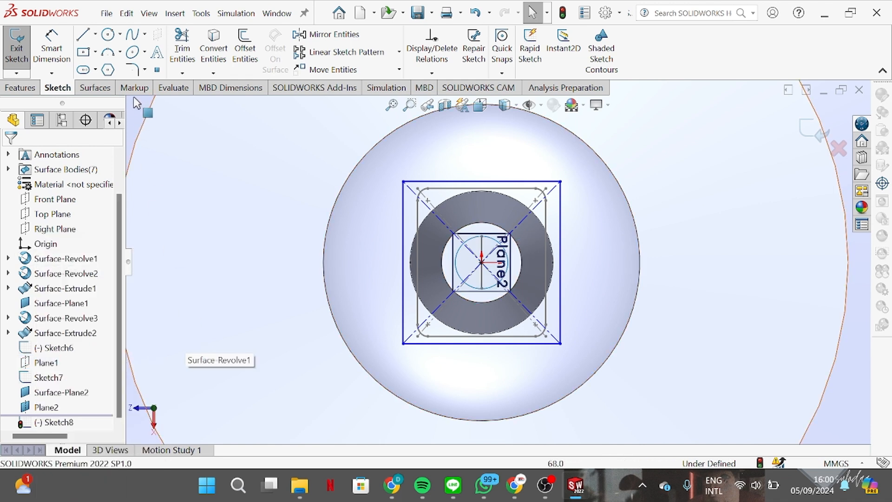
- Fillet all four corners of the new rectangle with a 5 mm radius, keeping constrained corners
click(133, 70)
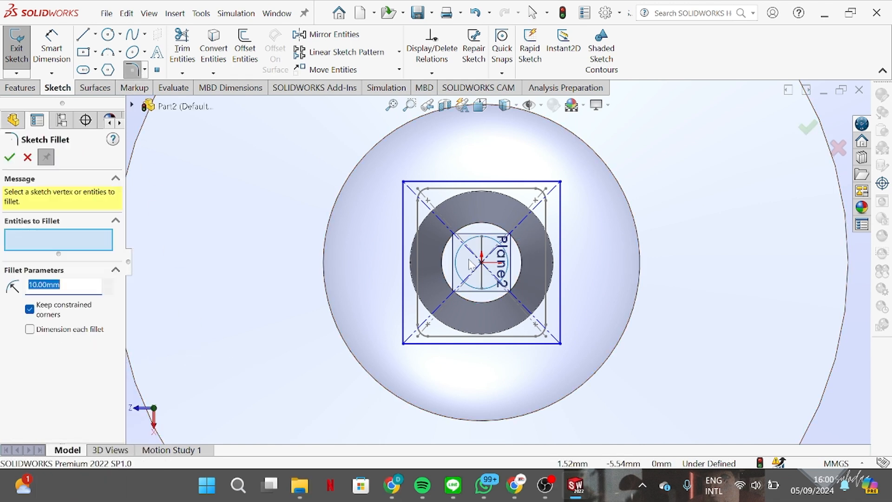
click(404, 182)
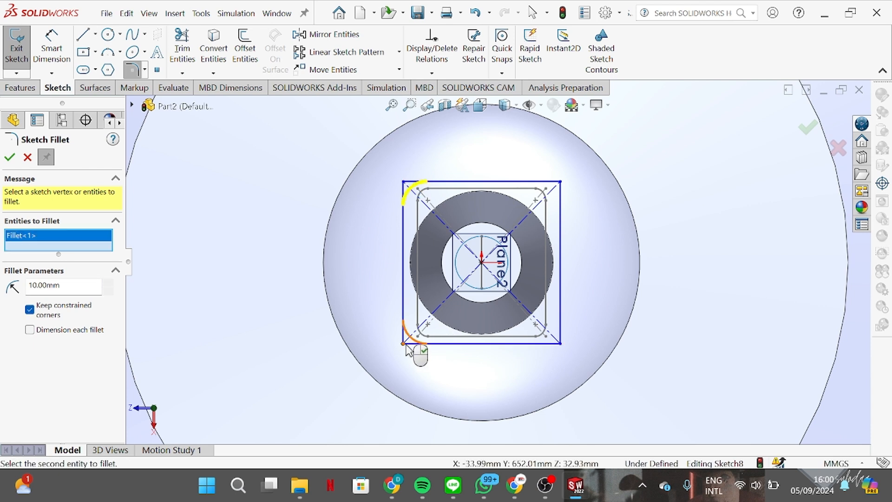
click(404, 344)
click(560, 343)
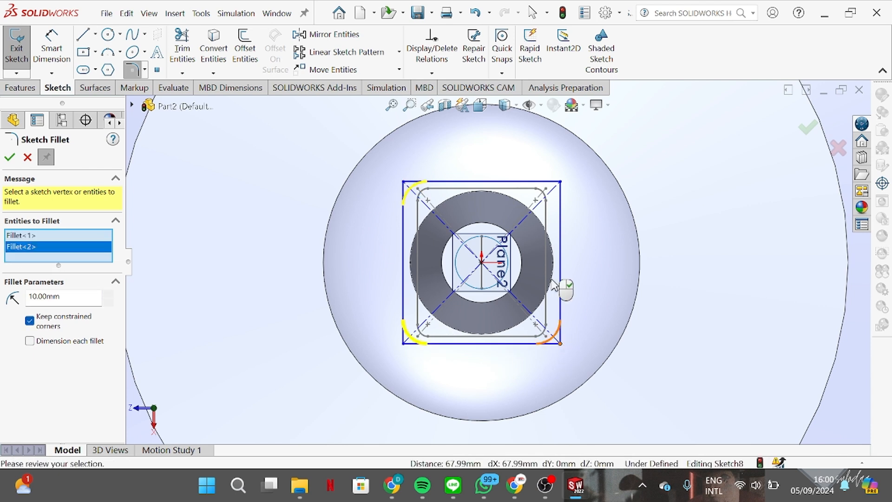
click(560, 184)
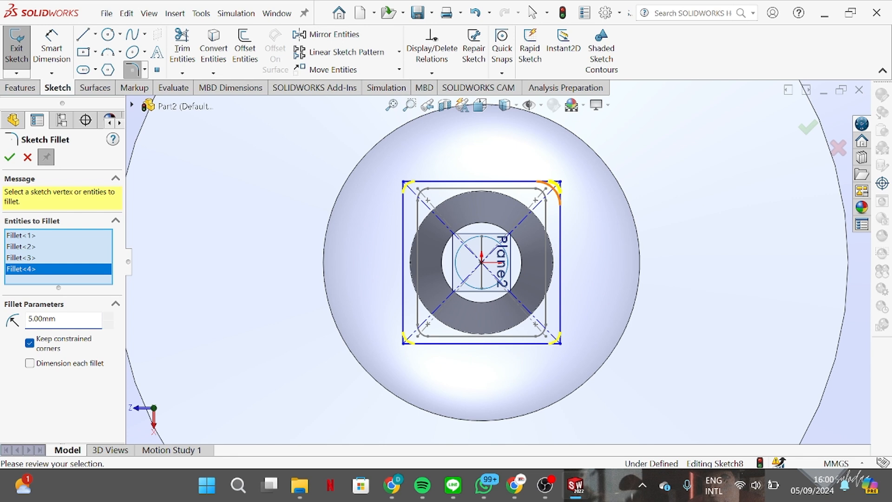
click(10, 158)
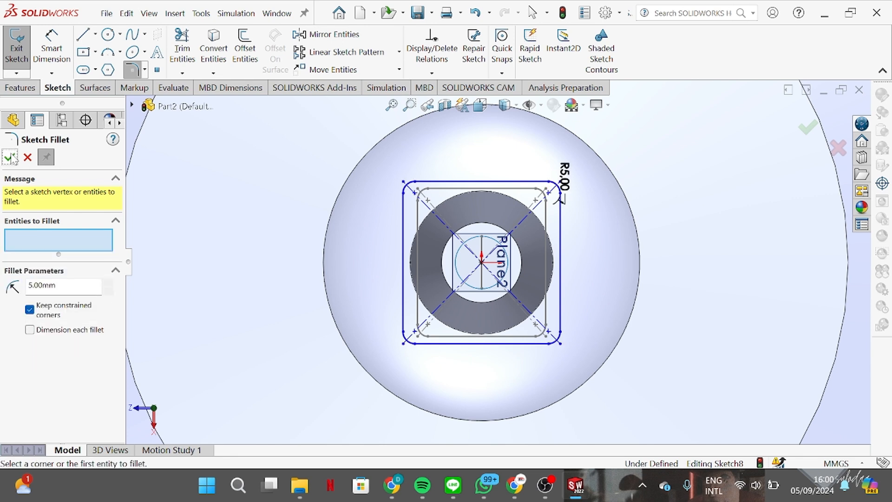
- Dimension the straight vertical side of the larger rounded rectangle to 62 mm
click(51, 46)
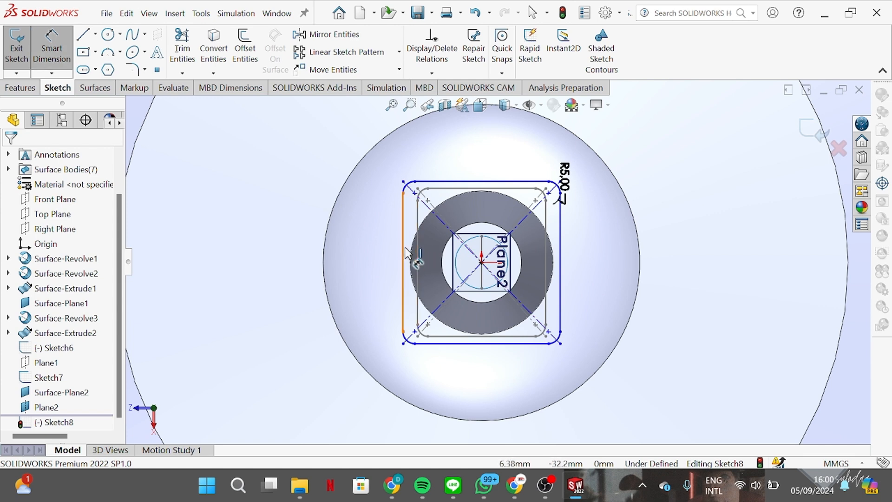
click(332, 257)
click(328, 261)
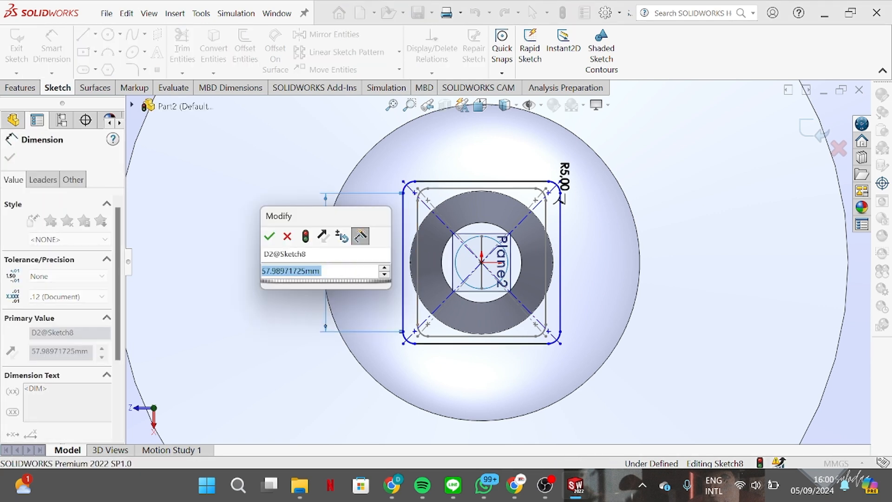
text(62)
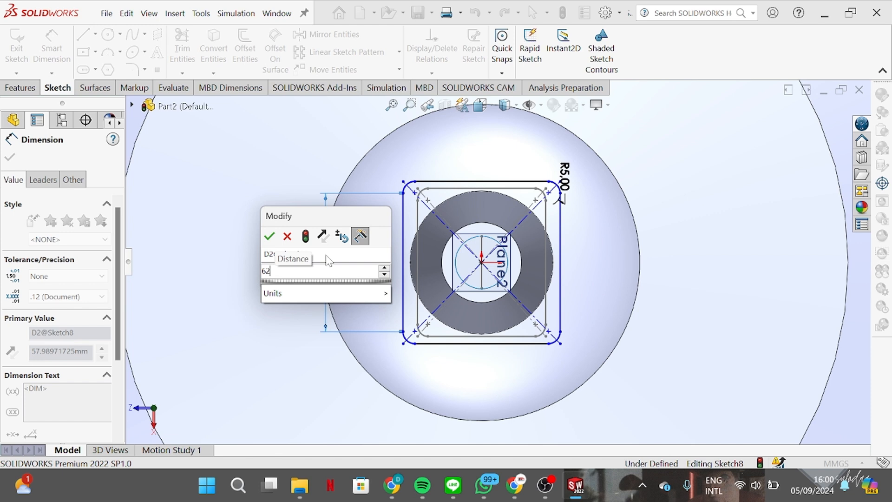
key(Return)
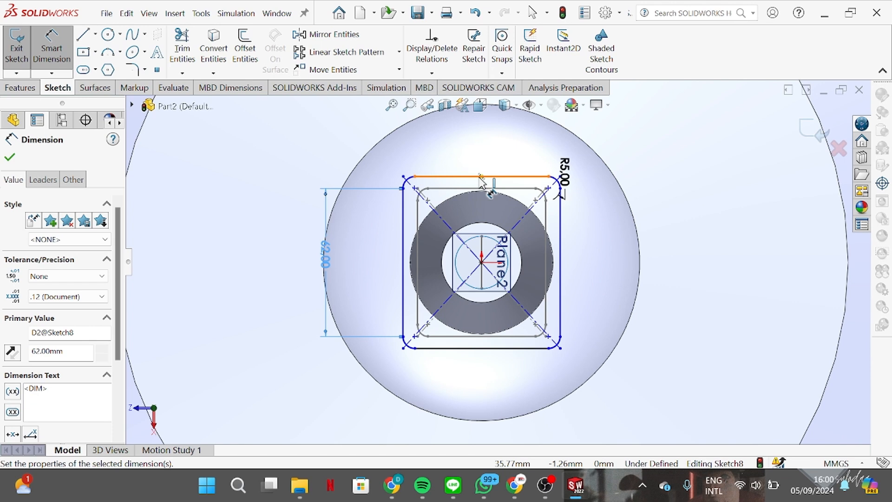
- Dimension the straight horizontal side of the larger rounded rectangle to 80 mm and finish the sketch
click(480, 178)
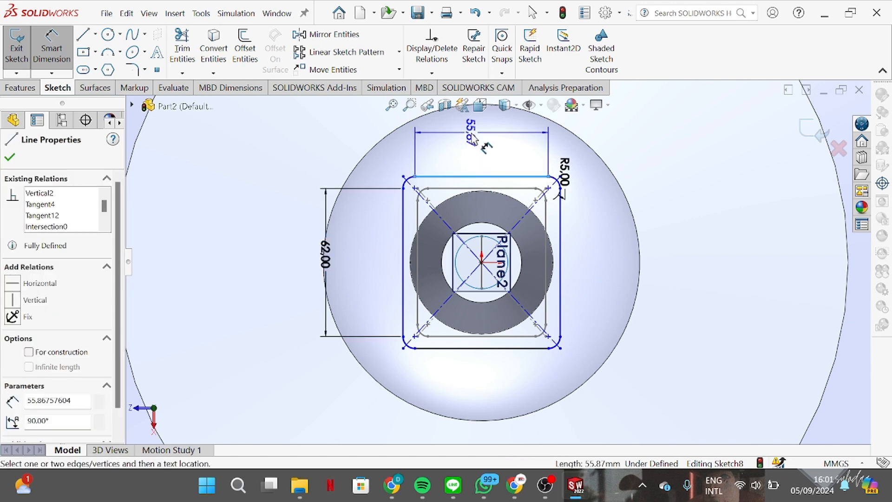
click(473, 139)
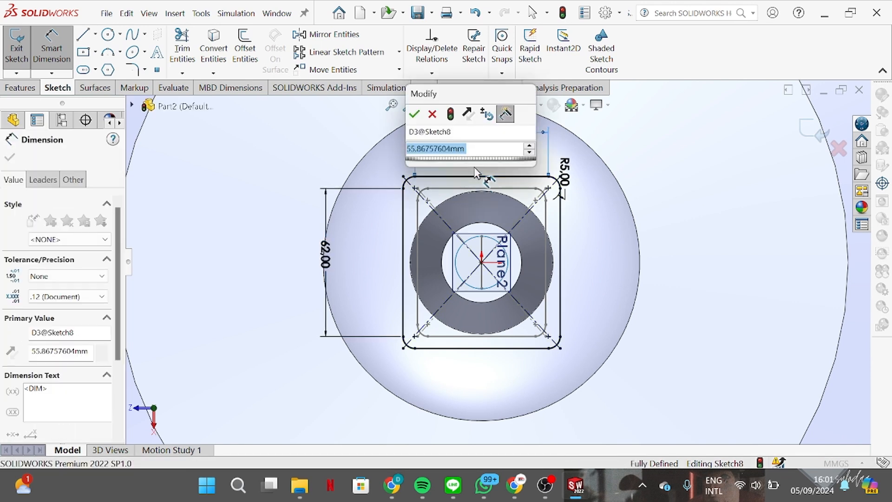
text(80)
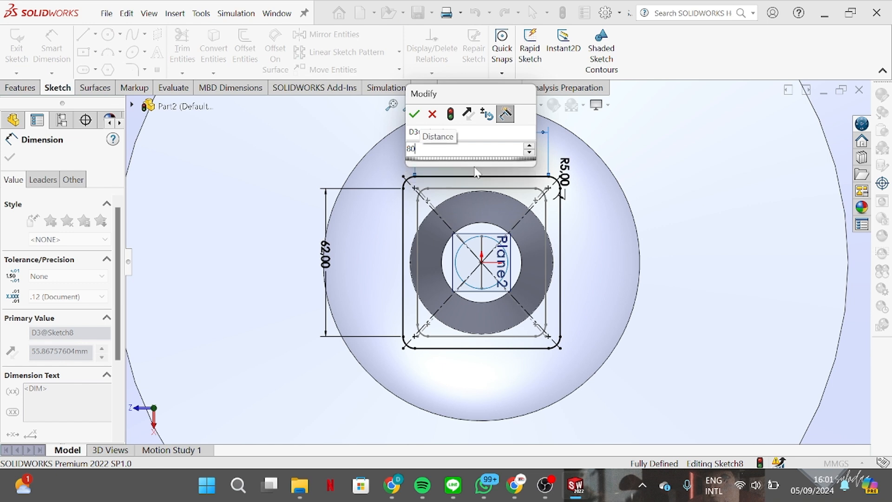
key(Return)
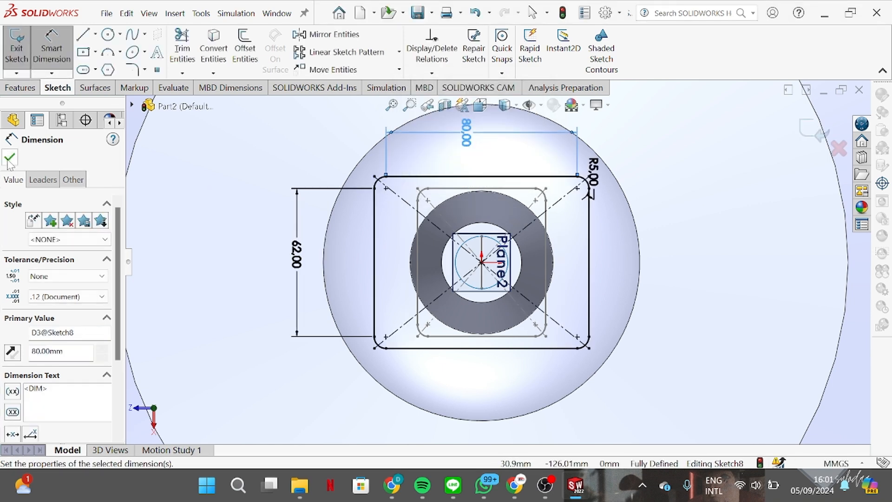
click(10, 159)
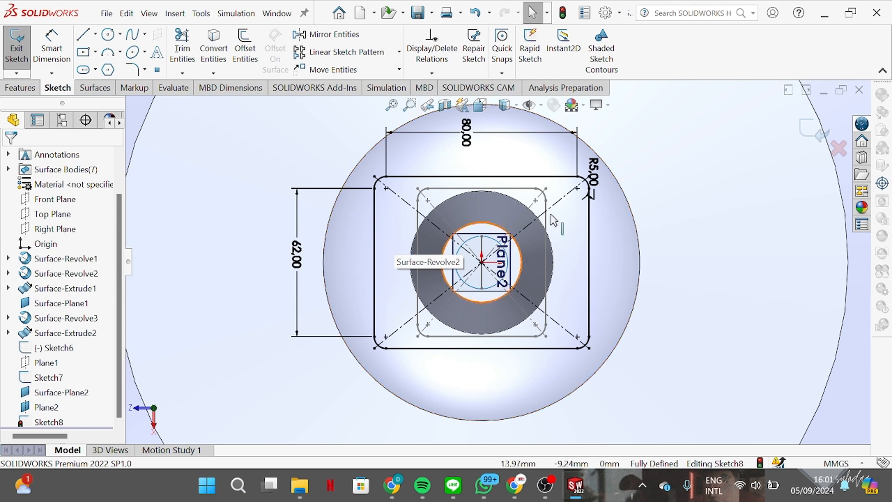
click(814, 132)
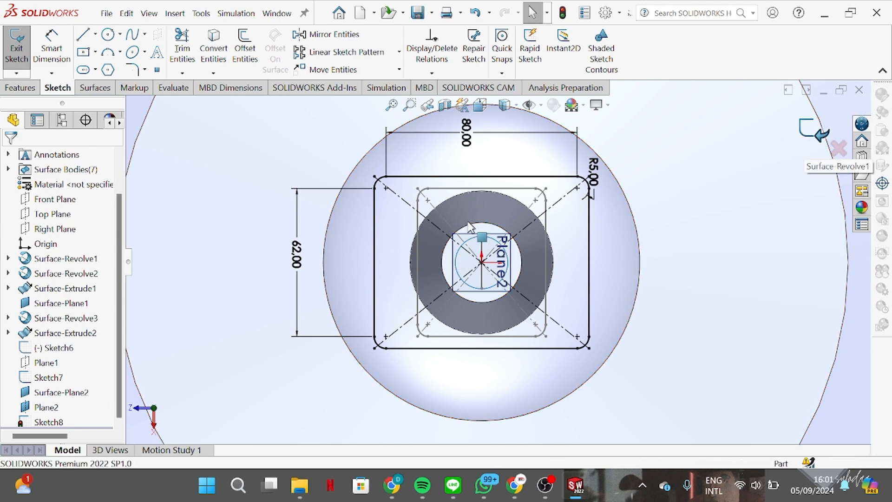
key(f)
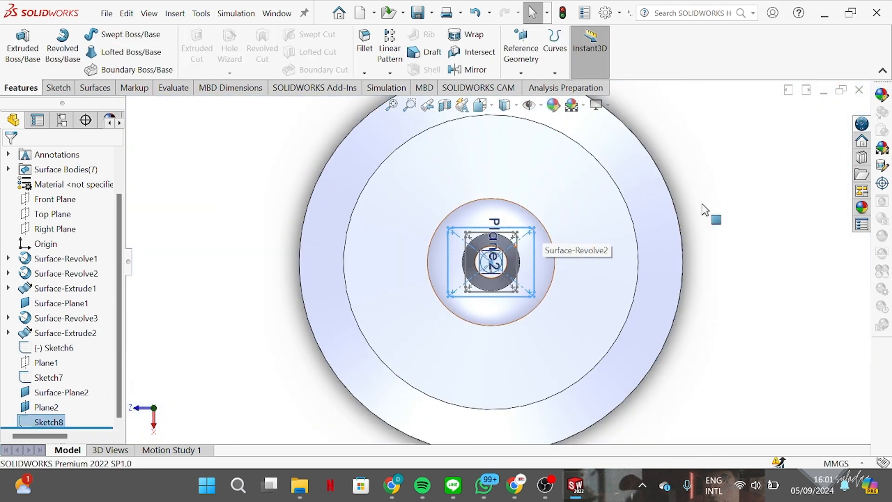
- Hide Plane2 and create a reference plane offset 330 mm from the upper tube's capped end face, flipped to lie above it
right_click(42, 408)
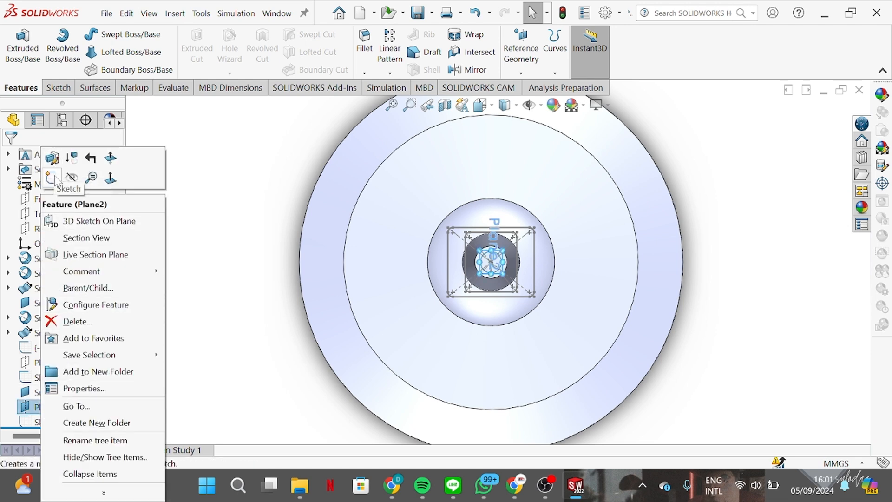
click(69, 179)
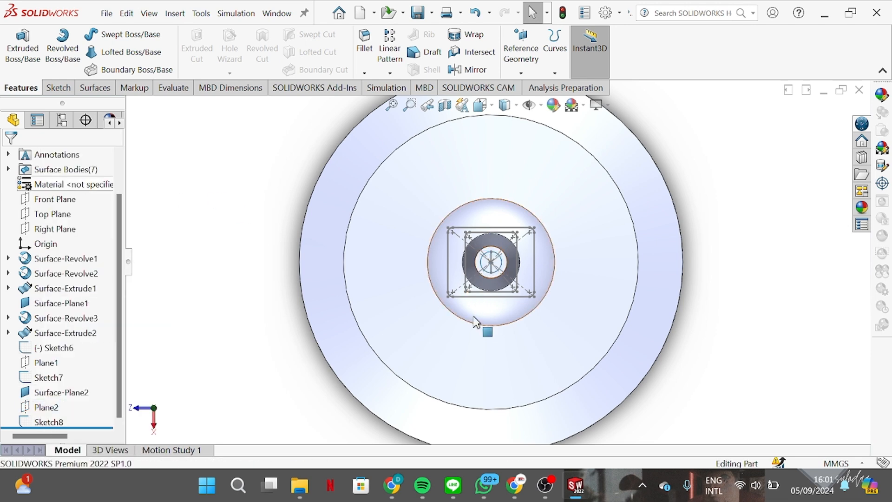
click(521, 53)
click(546, 89)
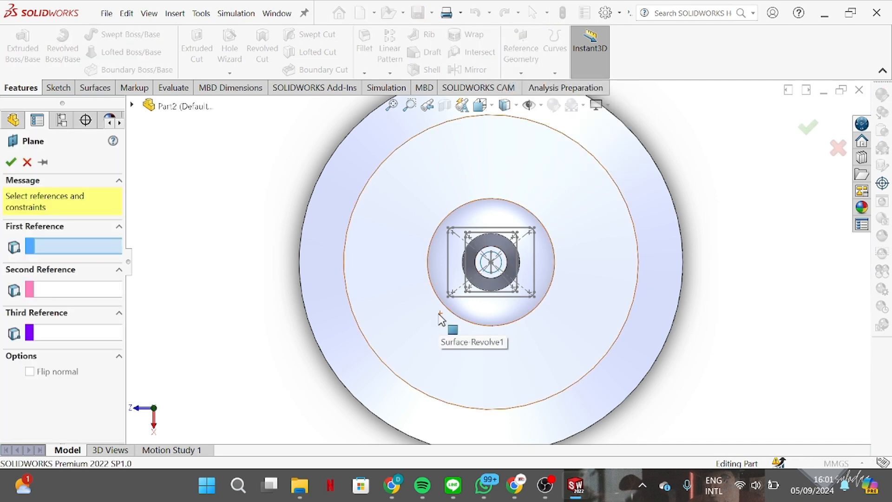
middle_drag(515, 325, 518, 222)
scroll(516, 228, down, 3)
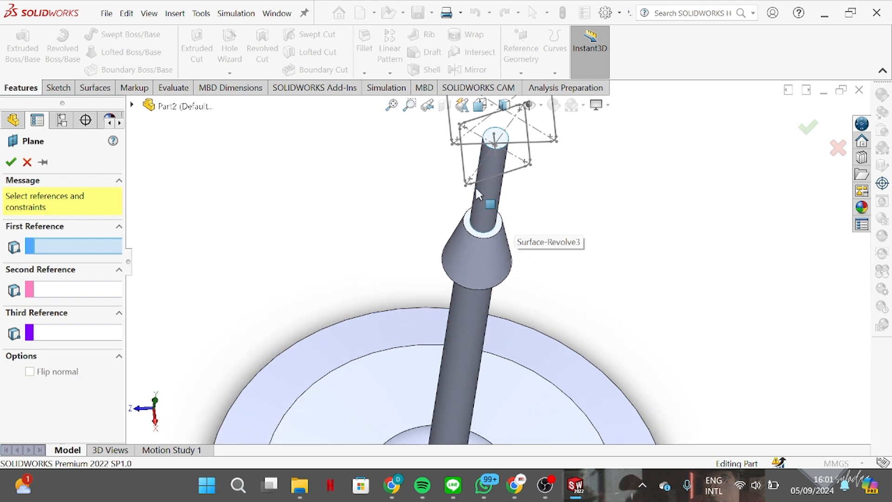
click(493, 139)
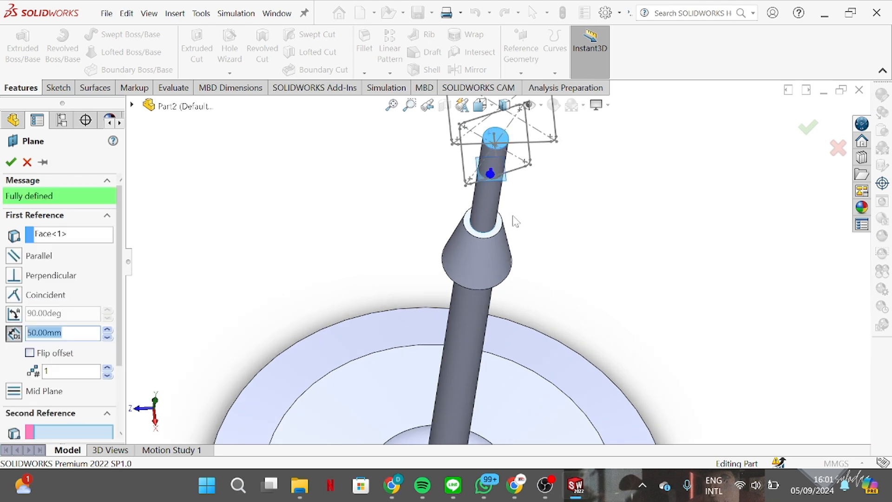
click(29, 353)
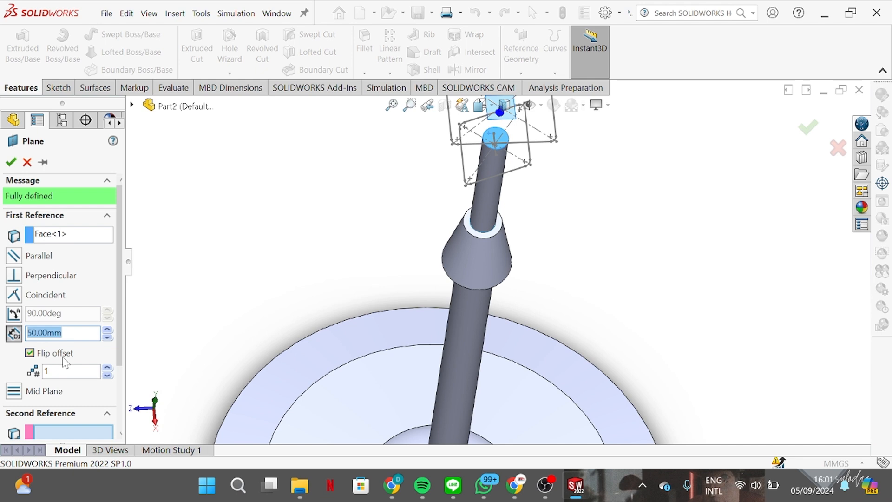
key(BackSpace)
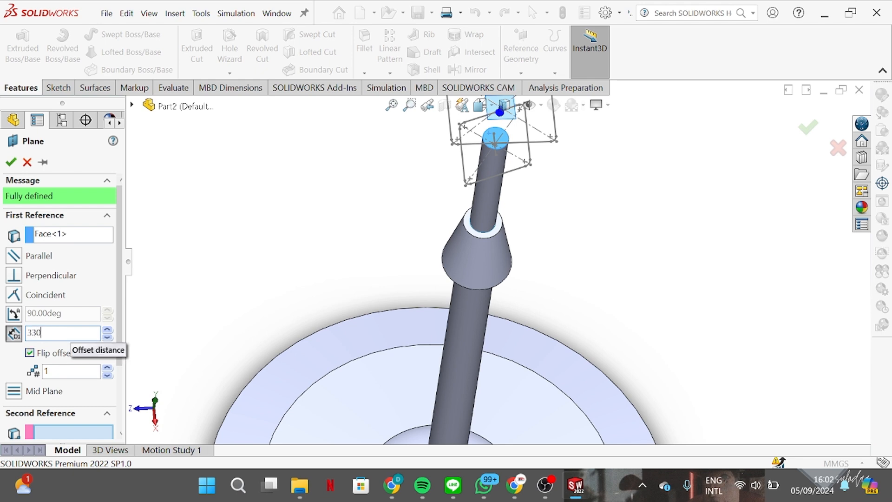
scroll(434, 223, up, 5)
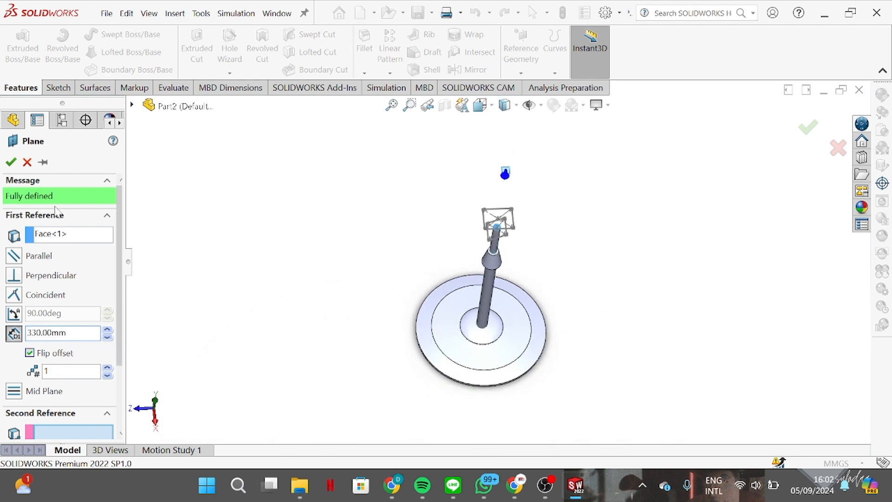
key(Return)
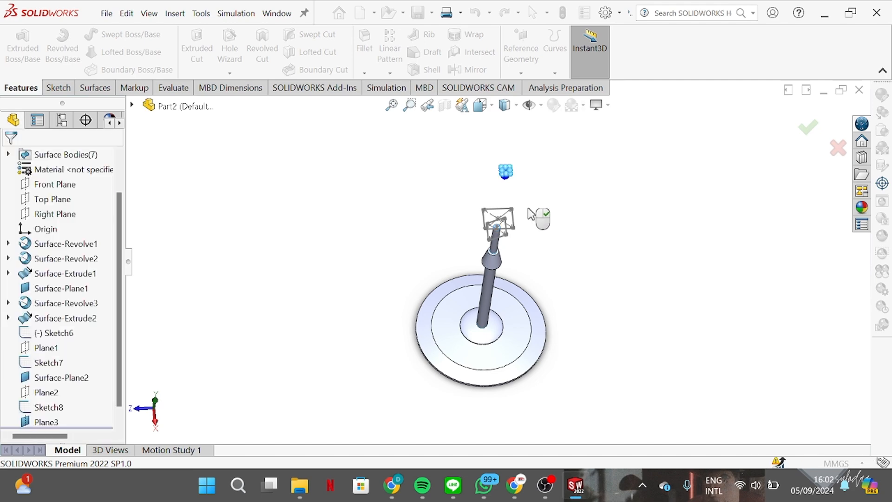
- On the new 330 mm offset plane, sketch a center rectangle from the origin, about 105 mm in X by 102 mm in Z
scroll(537, 215, down, 3)
right_click(485, 160)
click(518, 141)
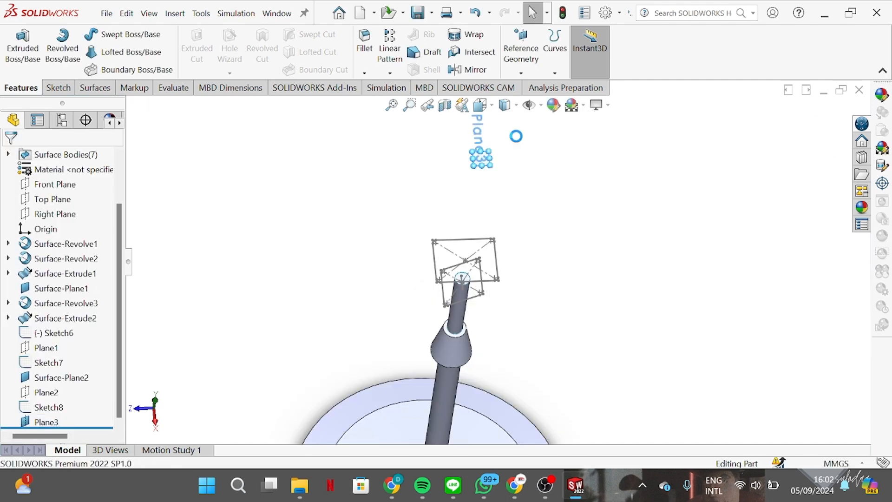
middle_drag(478, 244, 644, 355)
key(space)
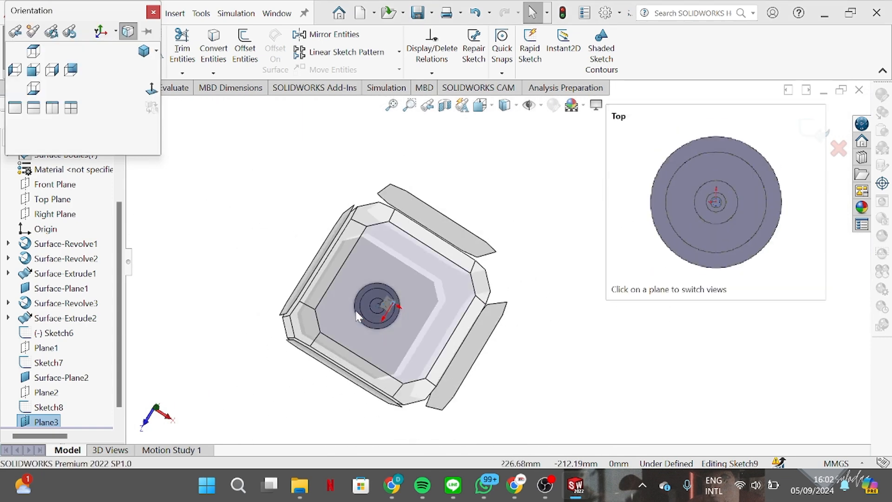
click(413, 295)
scroll(502, 270, down, 5)
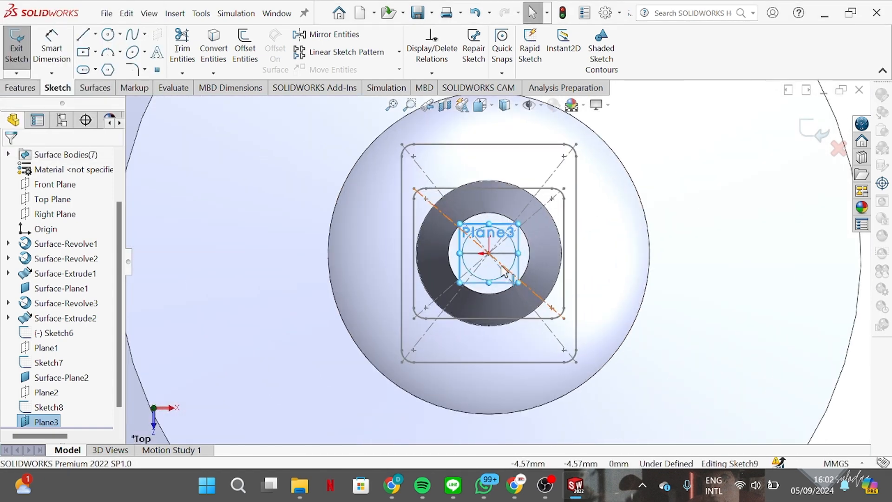
click(83, 52)
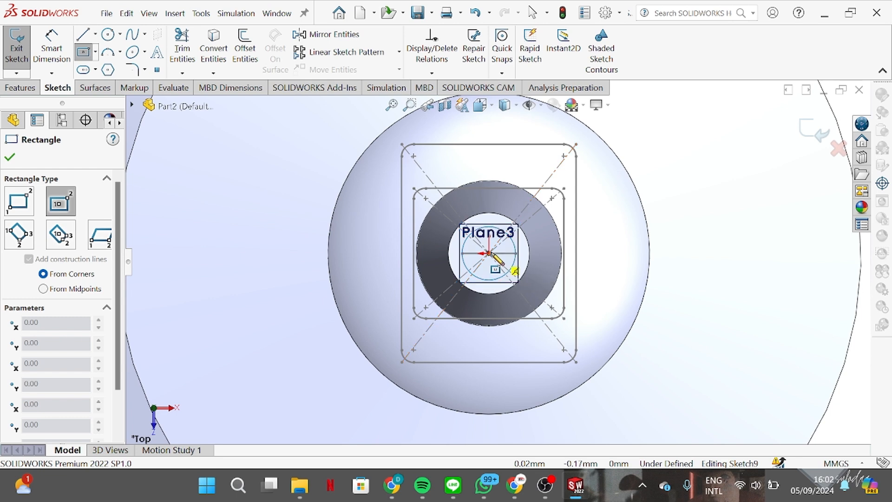
click(489, 253)
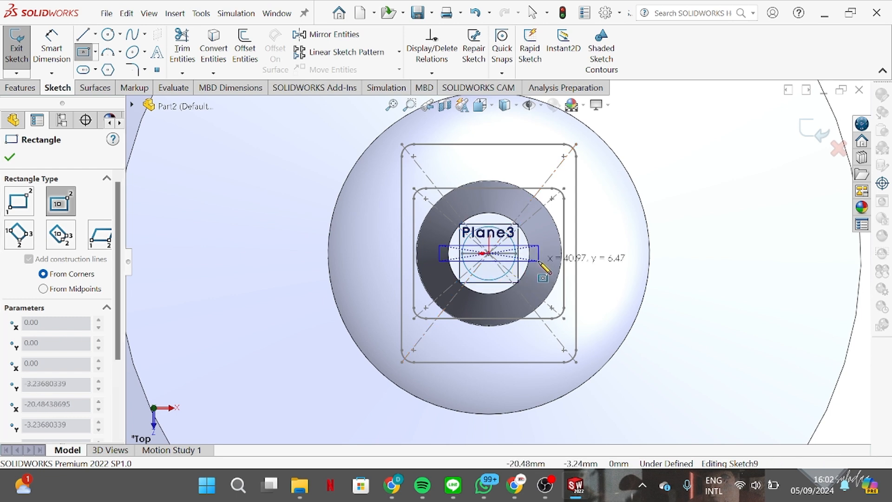
click(618, 378)
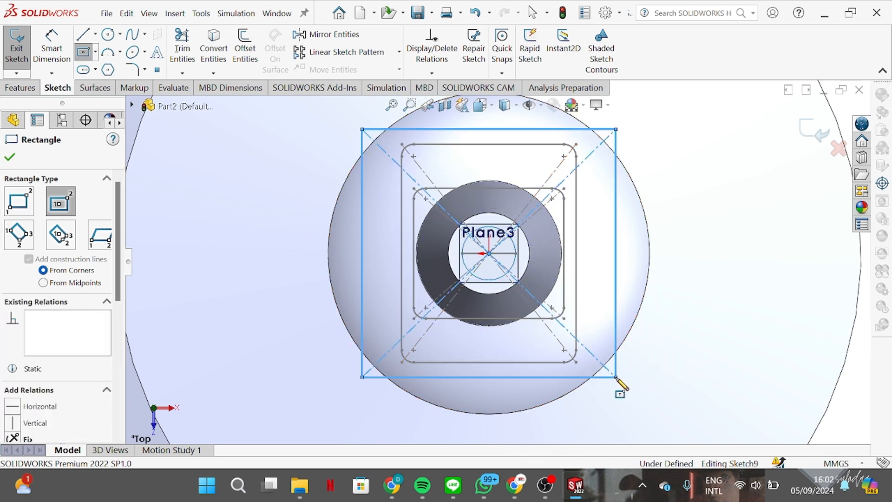
right_click(623, 377)
click(639, 370)
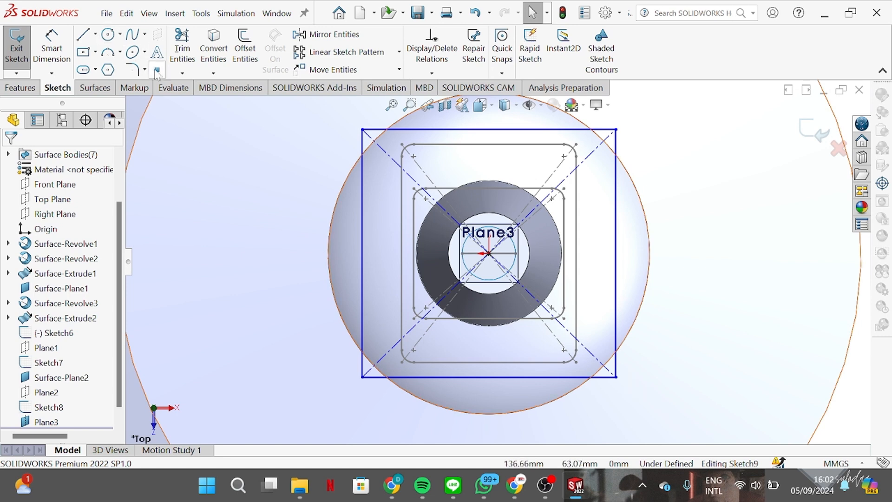
- Fillet the four corners of the rectangle on Plane3 with a 5 mm radius, keeping constrained corners
click(133, 70)
click(364, 132)
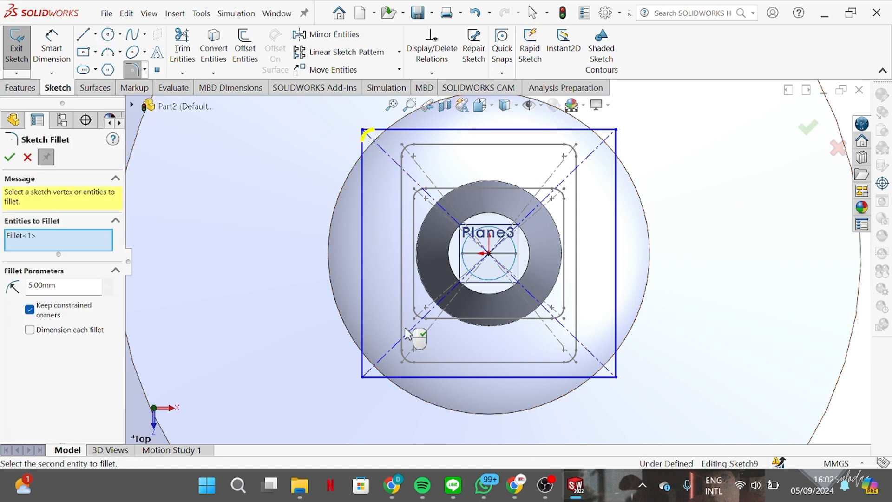
click(365, 374)
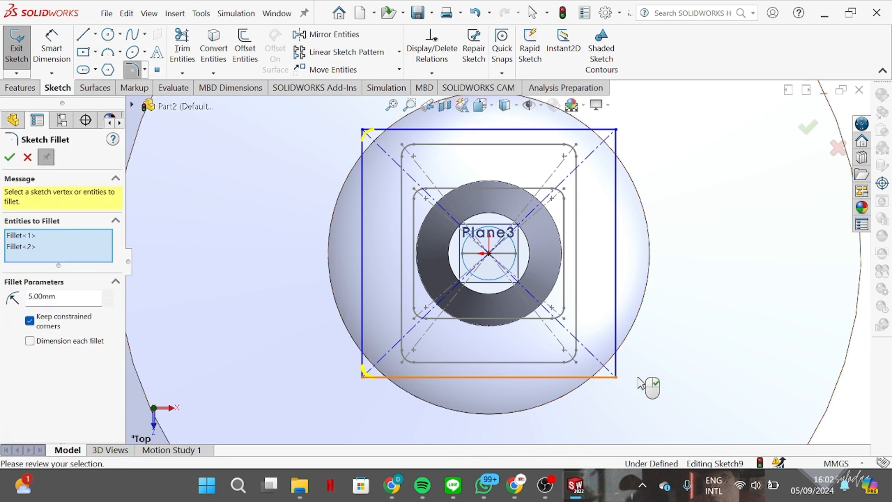
click(613, 374)
click(614, 131)
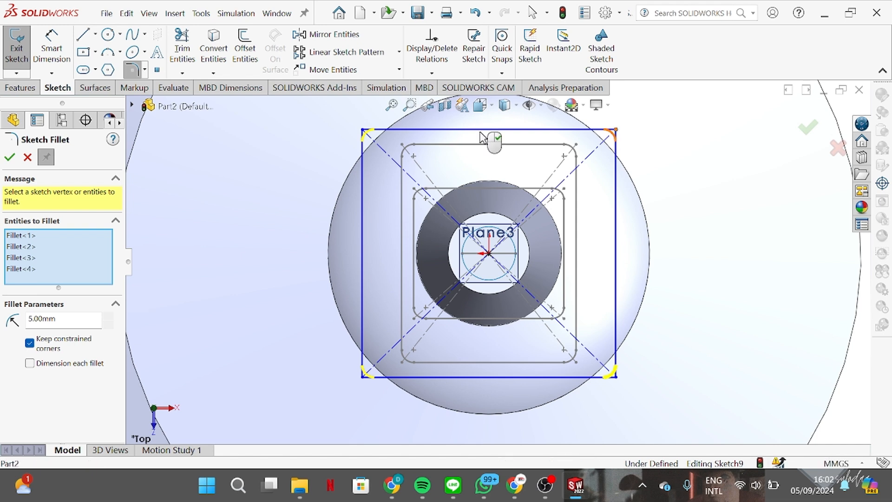
click(10, 158)
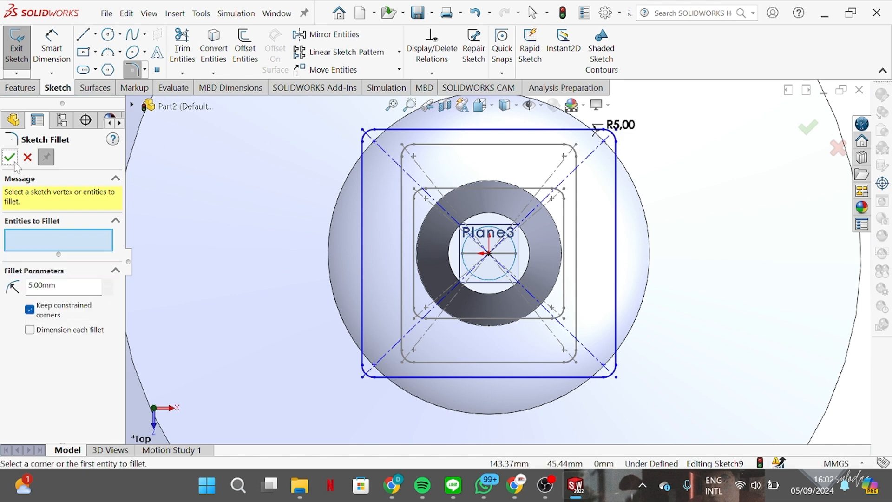
- Dimension the straight lower horizontal side of the rounded rectangle on Plane3 to 42 mm
click(51, 46)
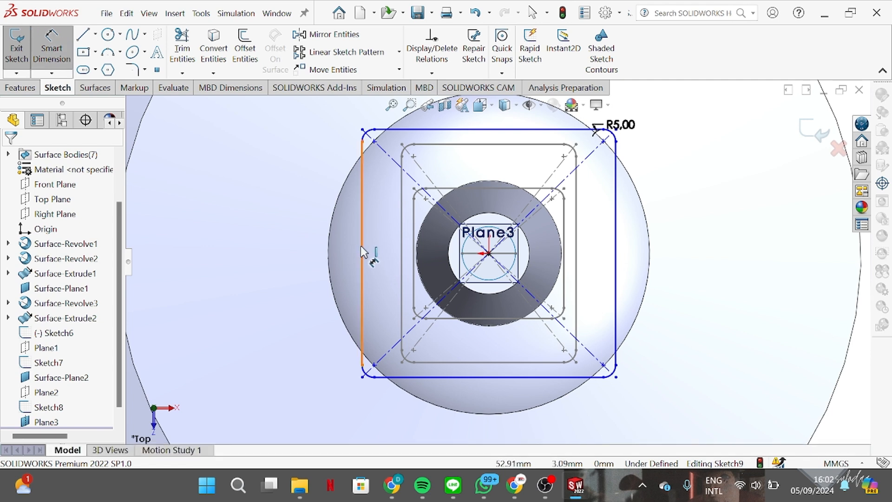
click(448, 377)
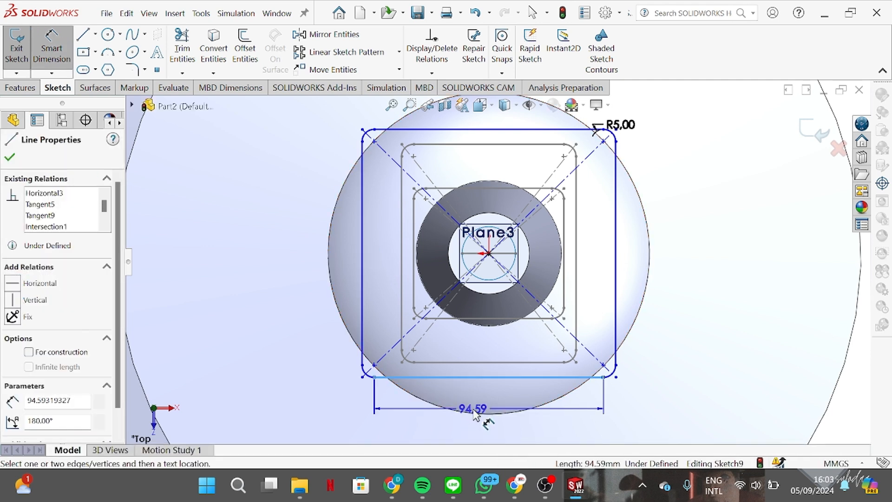
click(474, 415)
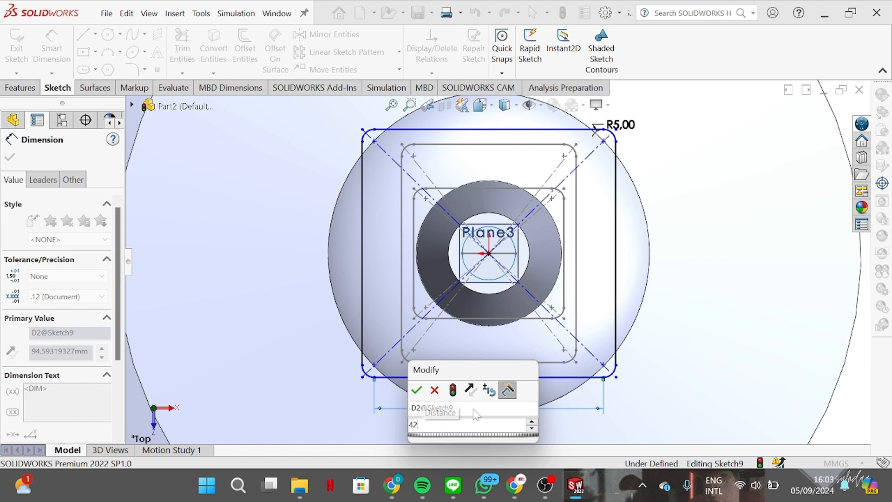
key(Return)
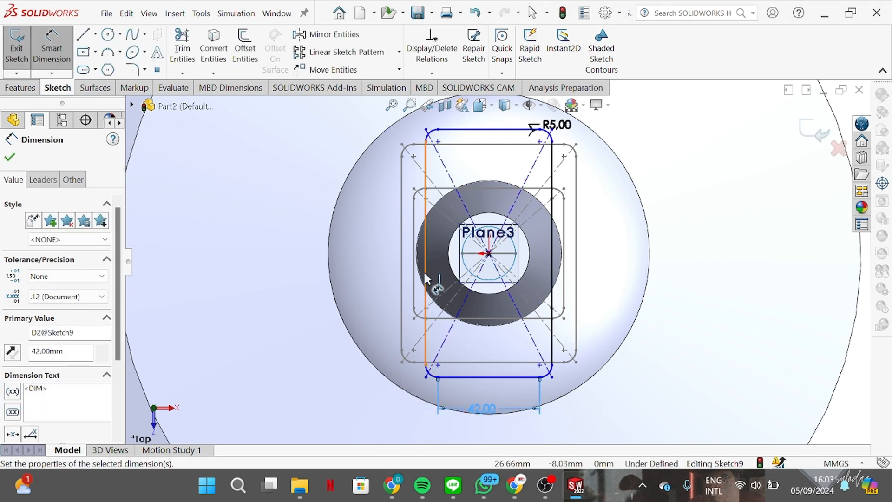
- Dimension the straight vertical side of the rounded rectangle on Plane3 to 70 mm and close the dimensioning
click(425, 270)
click(320, 261)
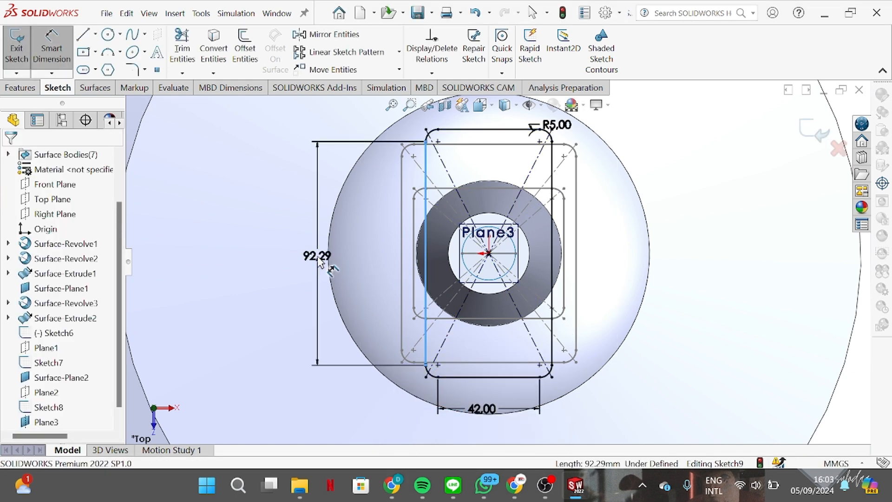
text(7)
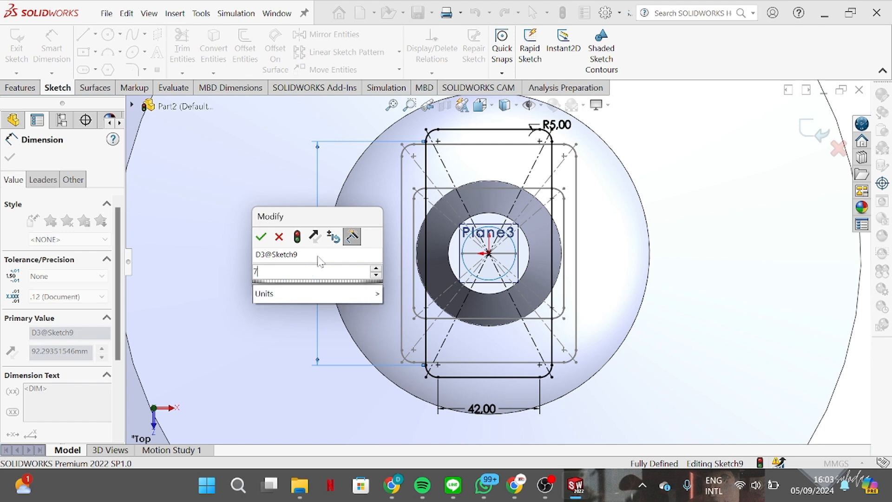
text(0)
key(Return)
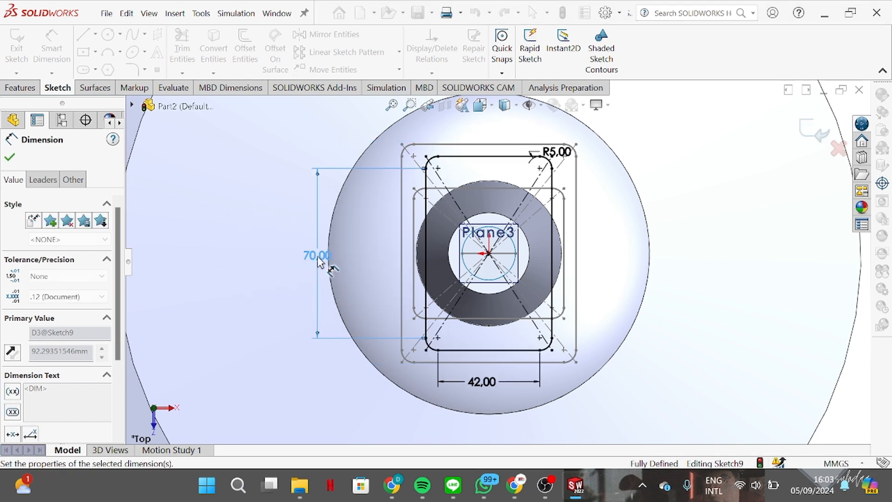
click(10, 157)
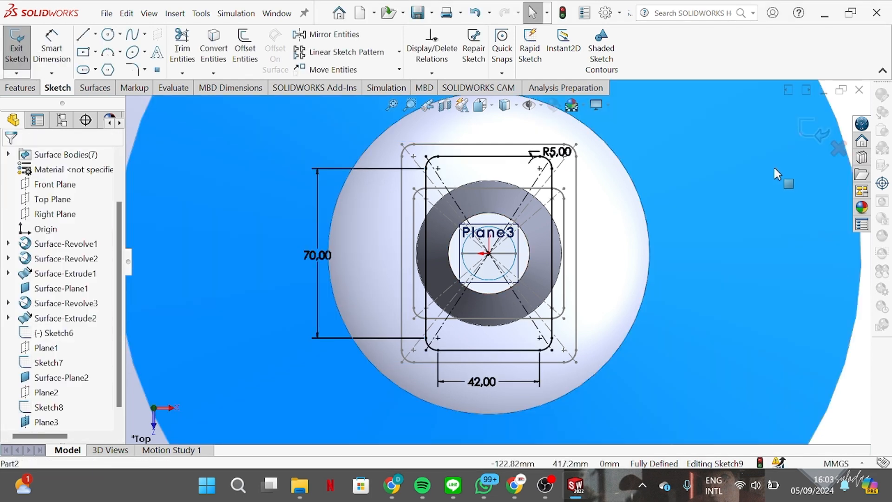
- Finish the rounded-rectangle sketch on Plane3 and hide Plane3
click(781, 142)
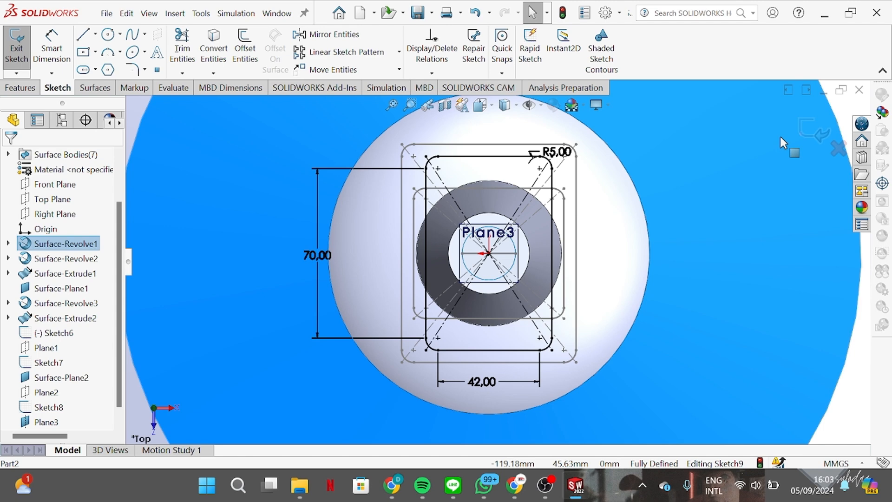
click(820, 131)
scroll(696, 205, up, 3)
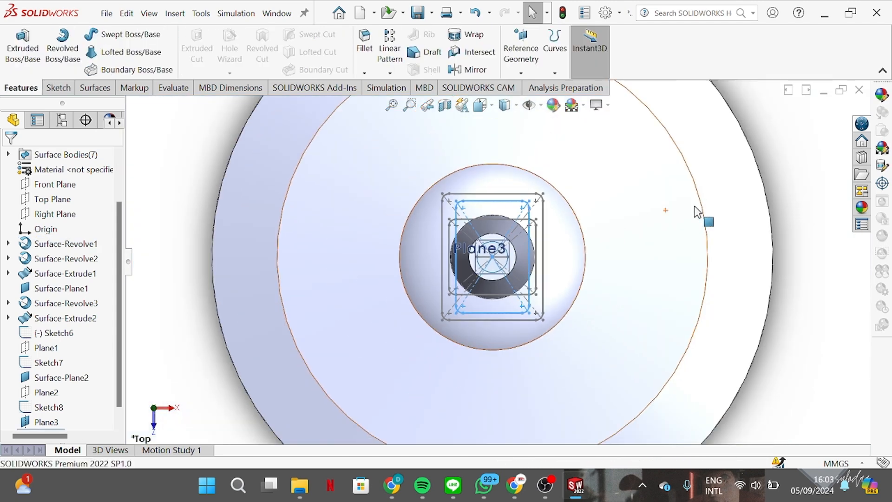
scroll(696, 211, up, 2)
mouse_move(724, 217)
middle_down()
mouse_move(534, 239)
mouse_move(314, 325)
middle_up()
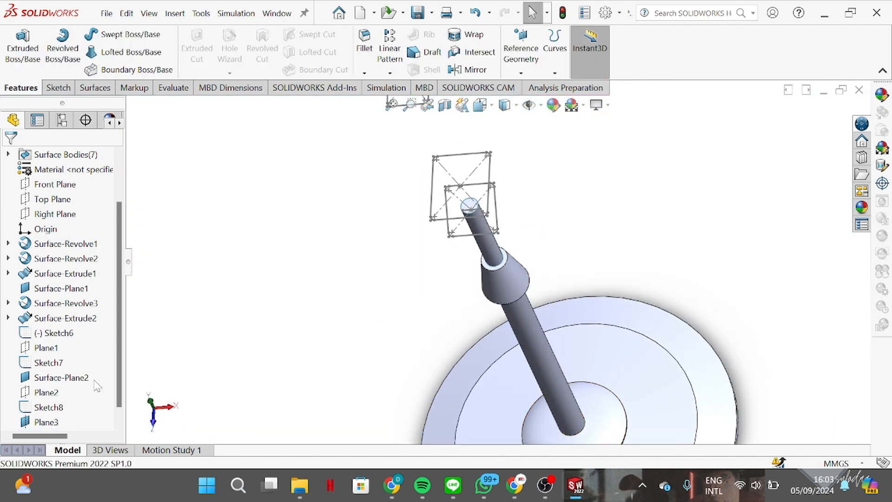
right_click(40, 422)
click(72, 180)
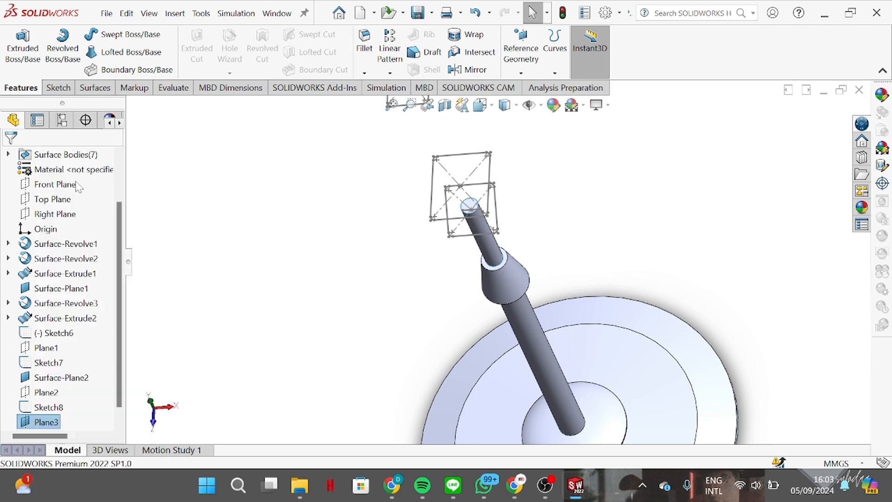
scroll(465, 253, up, 2)
middle_drag(439, 251, 455, 226)
scroll(525, 189, up, 4)
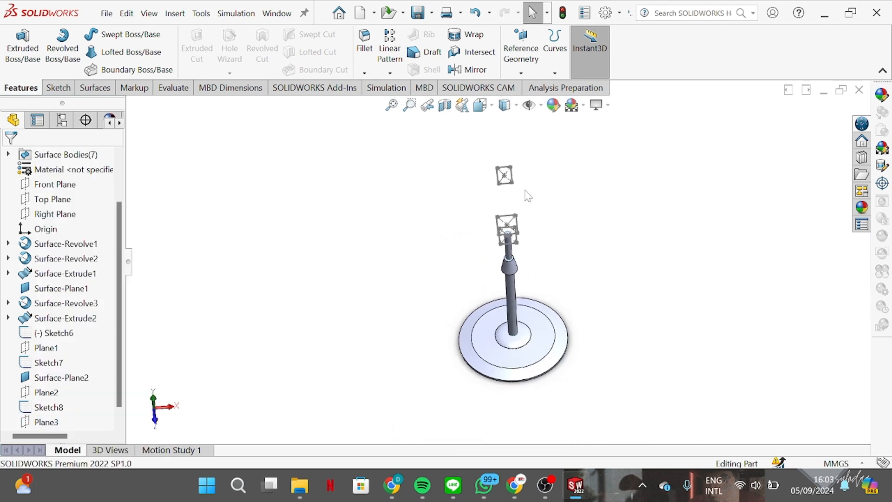
- Set up a surface loft through the three rounded rectangles, picking Sketch7, Sketch8 and Sketch9 in that order
click(95, 87)
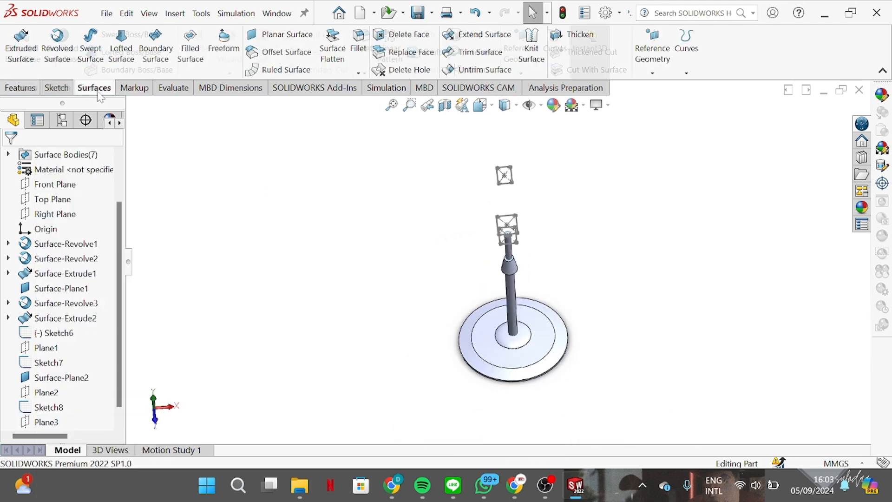
click(122, 62)
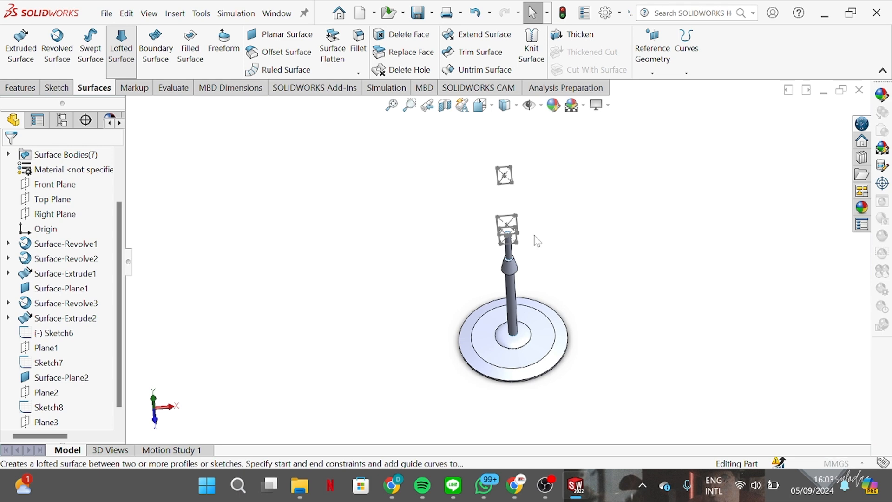
scroll(504, 238, down, 5)
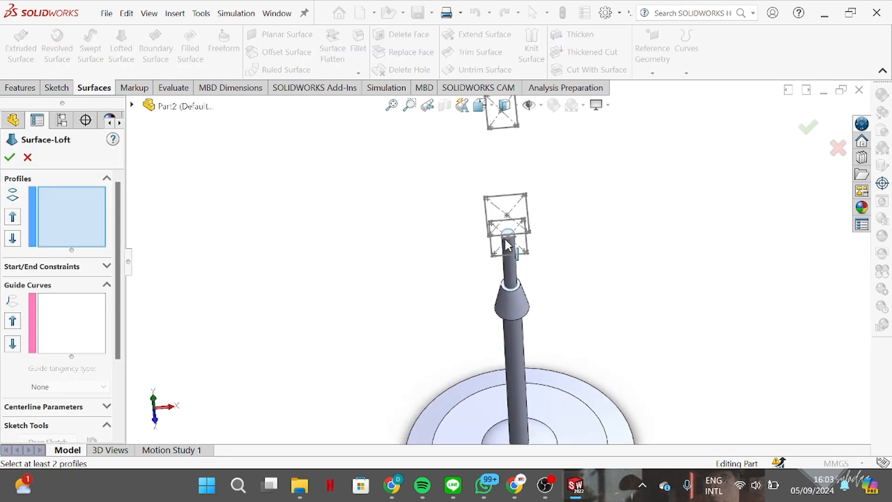
click(514, 246)
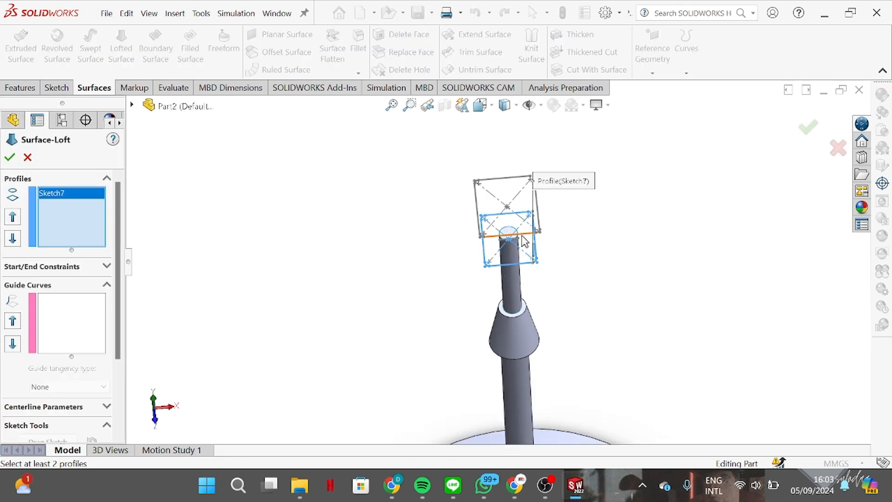
click(529, 238)
scroll(506, 197, up, 5)
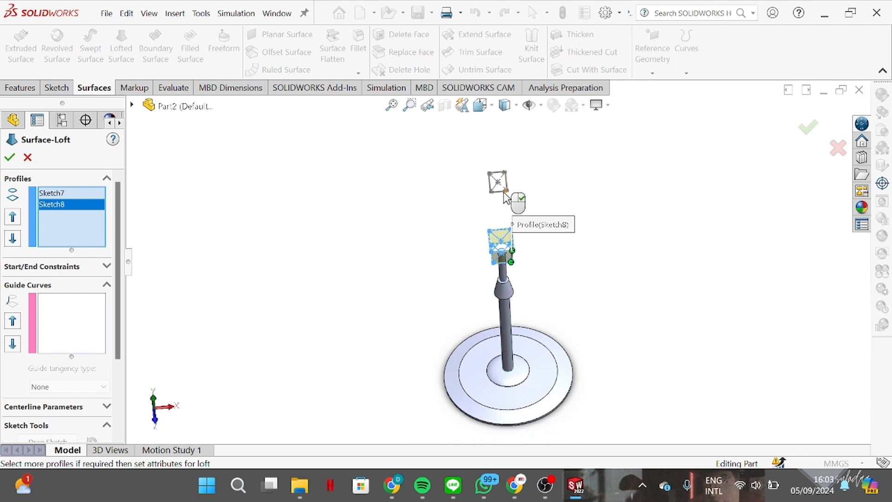
click(504, 195)
- Check the loft preview, adjust the connector point at the lowest profile's corner, and accept the lofted surface
mouse_move(530, 205)
middle_down()
mouse_move(549, 173)
mouse_move(544, 205)
middle_up()
scroll(521, 265, down, 6)
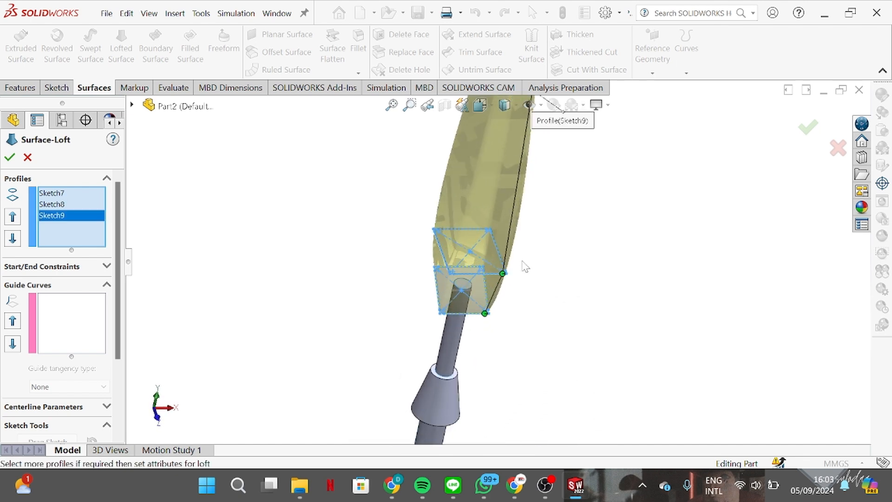
scroll(467, 201, up, 5)
middle_drag(488, 195, 465, 168)
scroll(462, 204, down, 5)
middle_drag(462, 204, 450, 343)
mouse_move(446, 329)
mouse_down()
mouse_move(476, 299)
mouse_move(453, 320)
mouse_up()
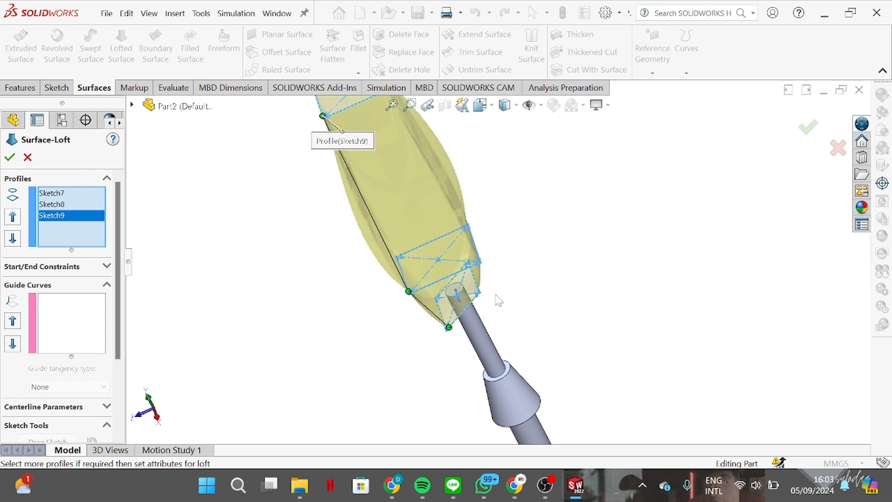
mouse_move(486, 325)
middle_down()
mouse_move(524, 294)
mouse_move(504, 310)
mouse_move(480, 312)
middle_up()
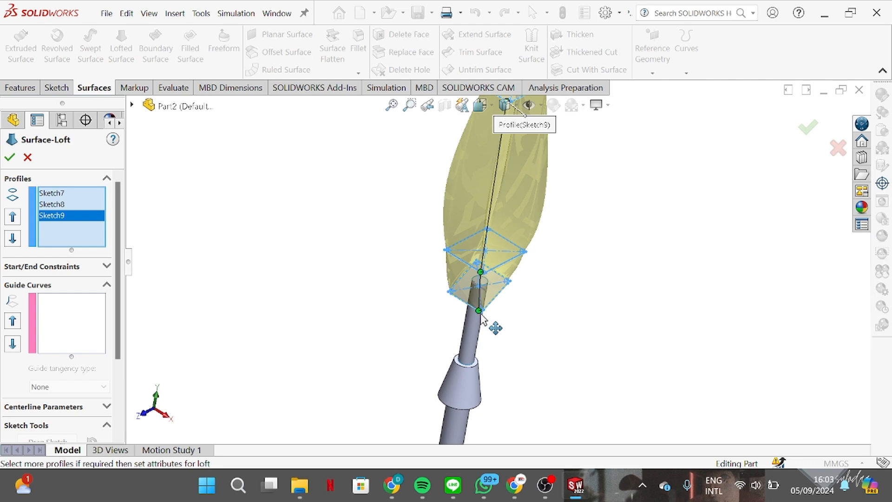
scroll(527, 285, up, 4)
middle_drag(525, 268, 478, 288)
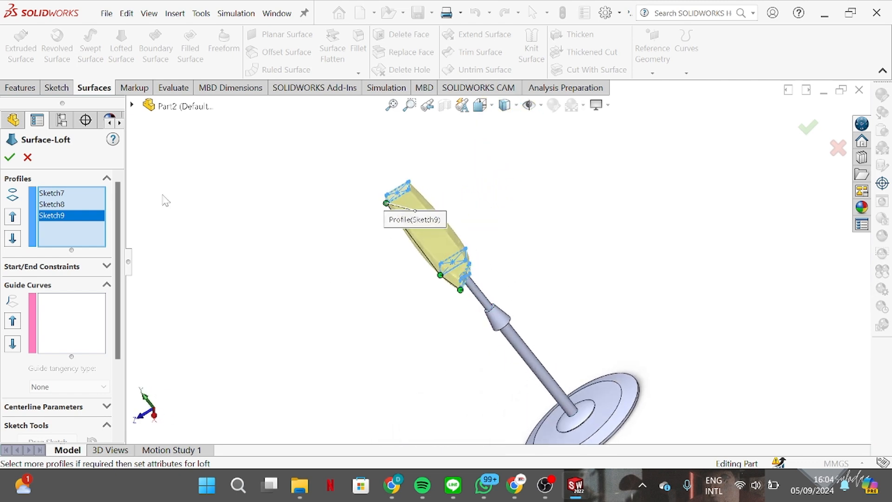
click(808, 128)
- Hide Sketch6
mouse_move(518, 249)
middle_down()
mouse_move(538, 183)
mouse_move(428, 174)
mouse_move(446, 186)
middle_up()
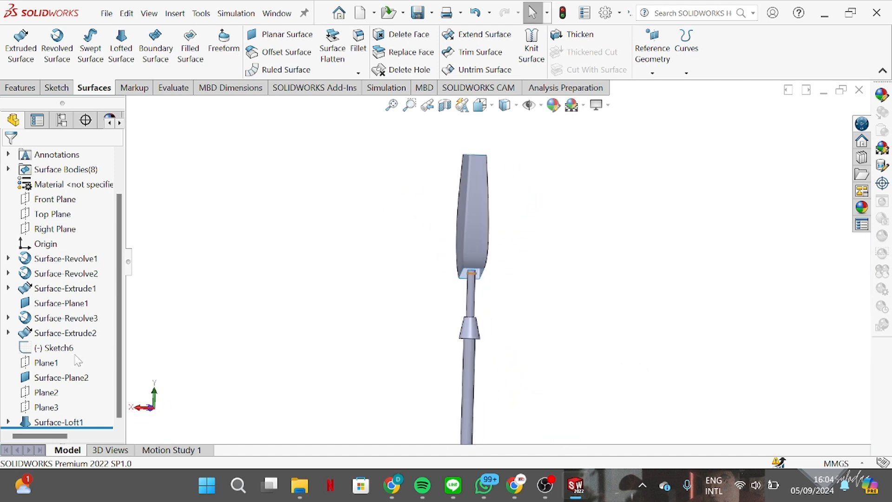
right_click(46, 352)
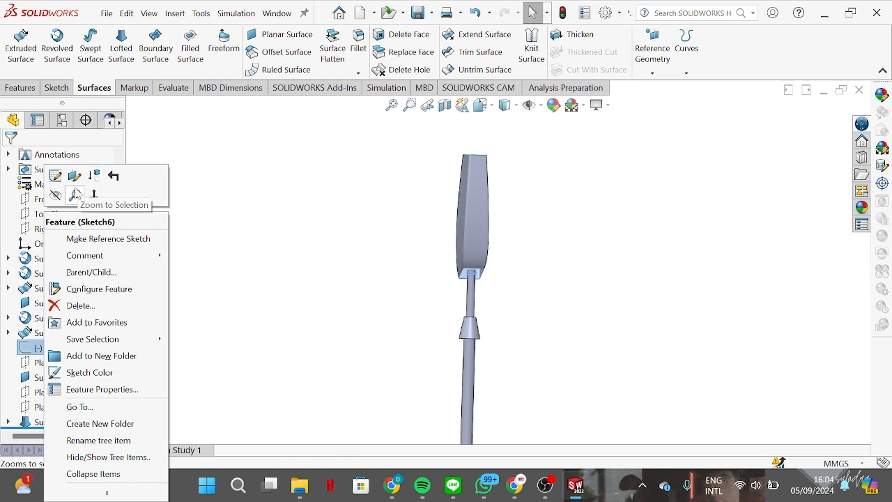
click(56, 195)
- Close the open upper end of the lofted body with a planar surface bounded by its rim
middle_drag(245, 227, 575, 242)
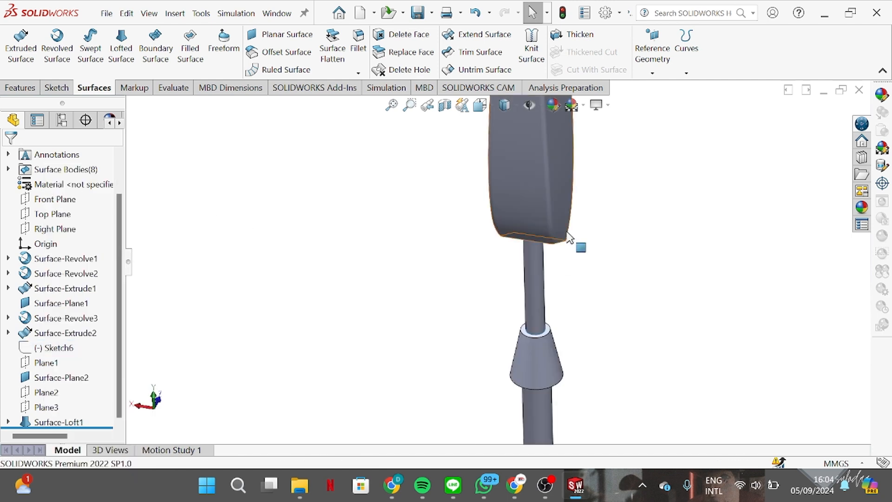
scroll(541, 227, up, 2)
scroll(539, 219, down, 5)
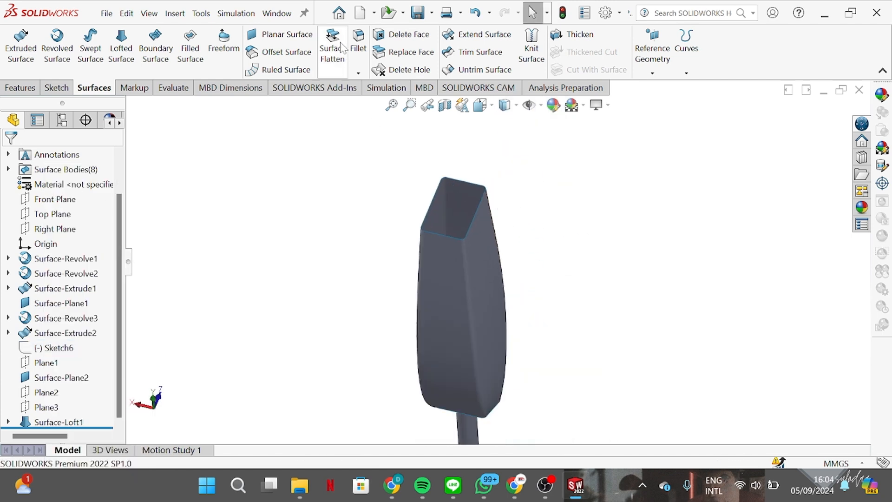
click(282, 34)
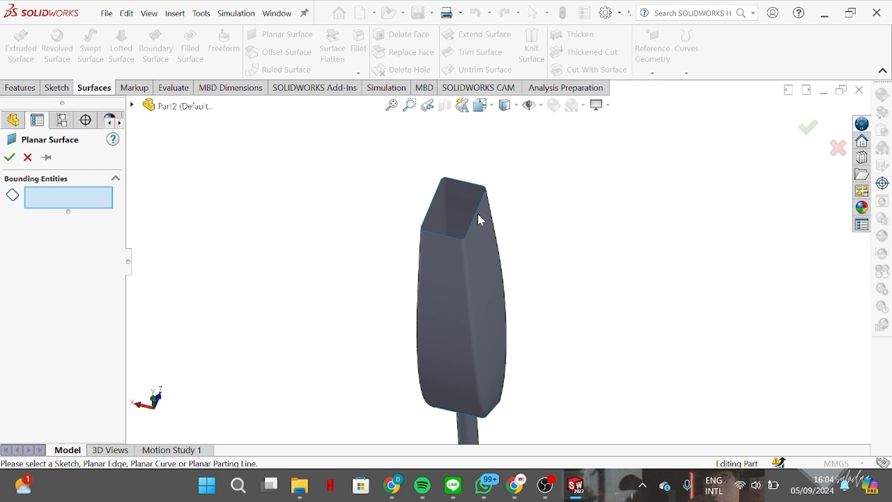
click(477, 214)
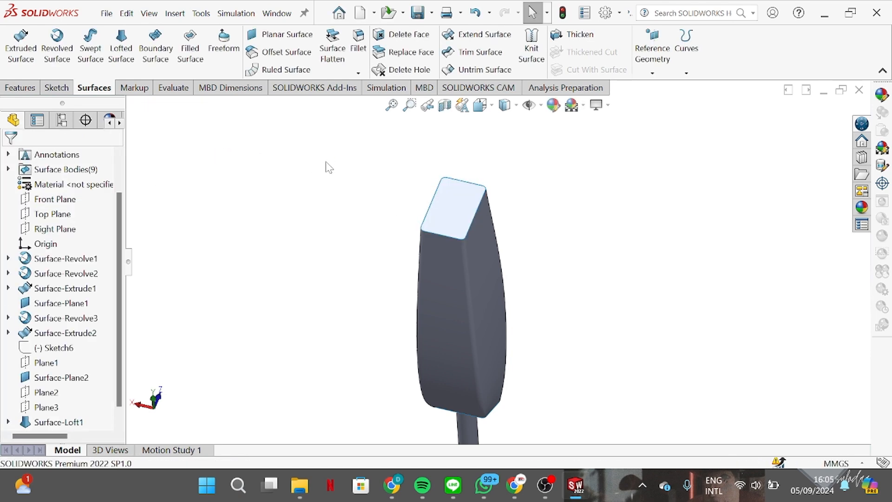
- Open a new sketch on the planar surface that caps the upper end of the loft
click(444, 210)
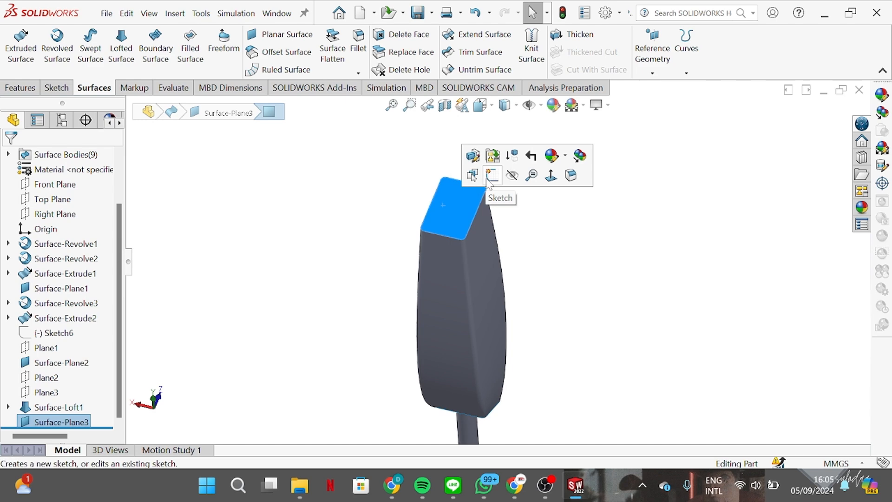
click(485, 177)
middle_drag(479, 255, 605, 246)
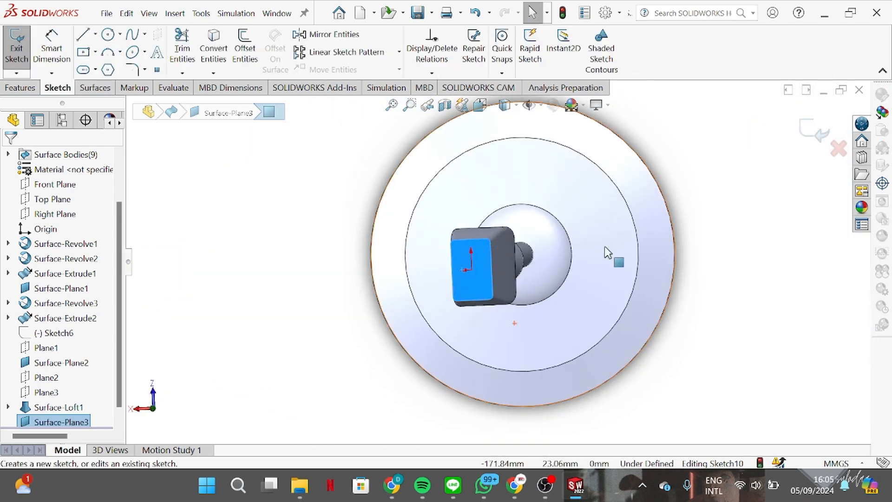
- Sketch a center rectangle about 36 mm by 12 mm, centred on the origin of the body's flat end face
key(space)
key(Escape)
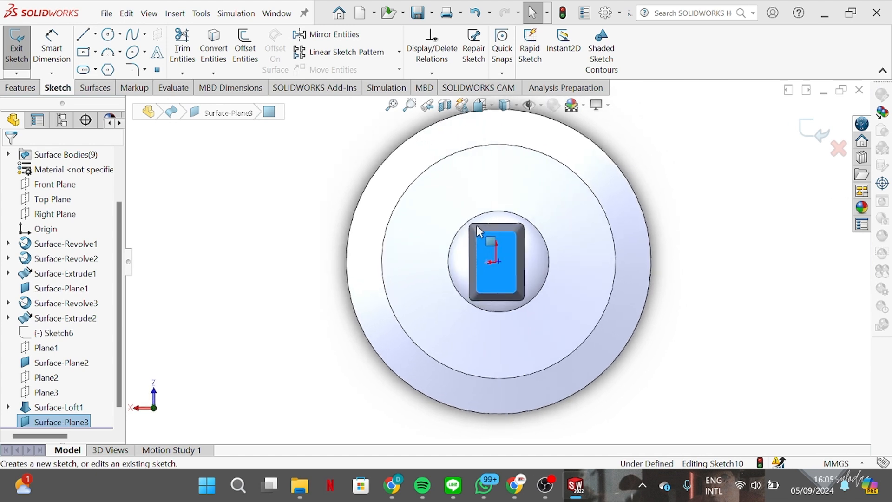
click(95, 52)
click(106, 89)
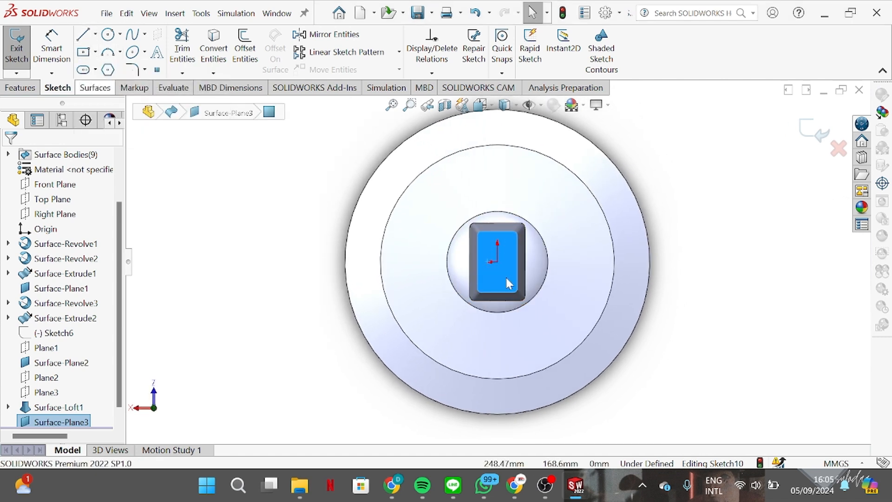
click(497, 262)
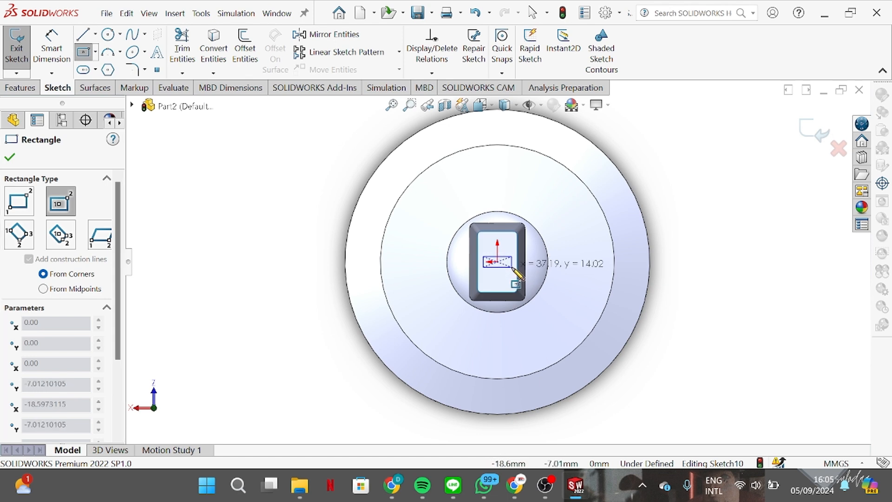
click(512, 268)
right_click(513, 269)
click(521, 275)
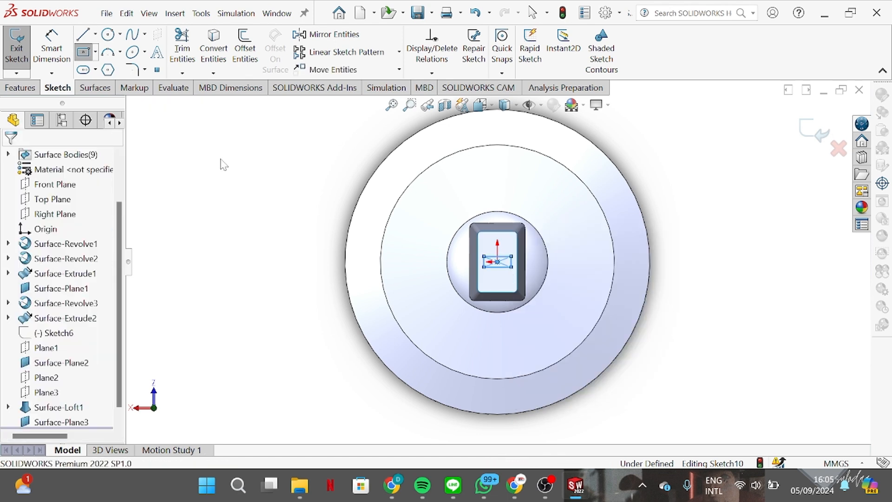
- Dimension the horizontal side of the rectangle to 30 mm
click(70, 54)
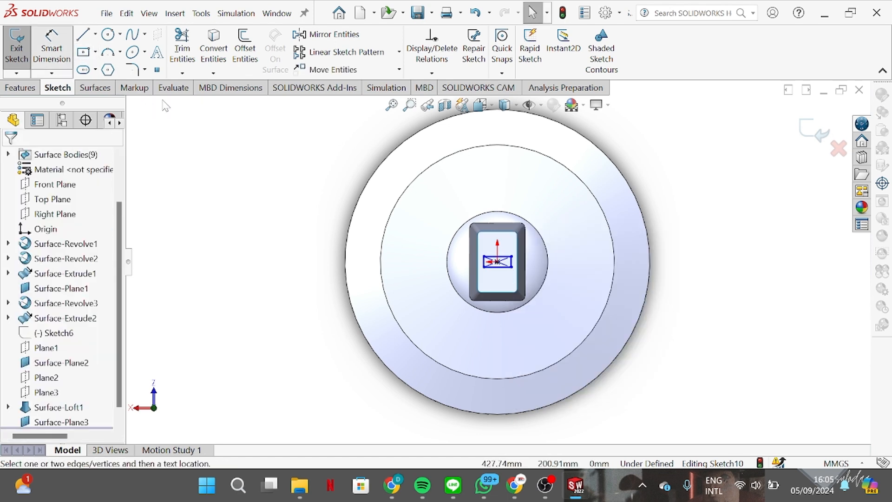
click(497, 268)
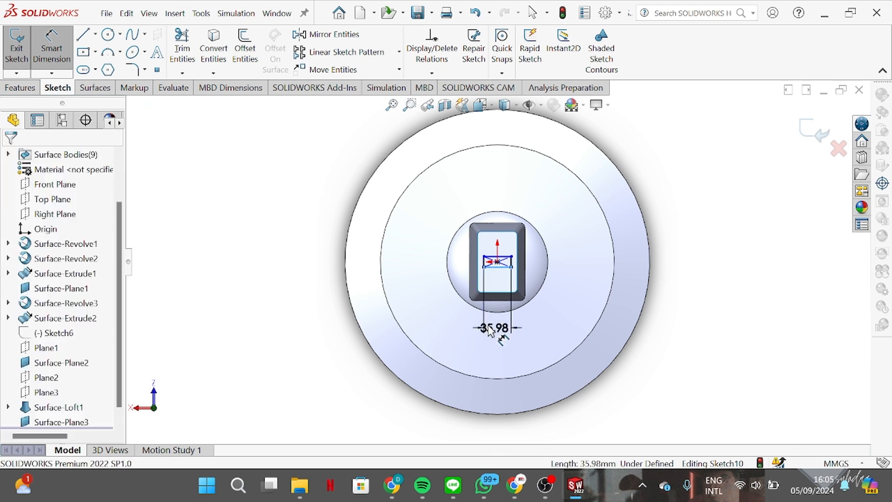
click(489, 330)
text(3)
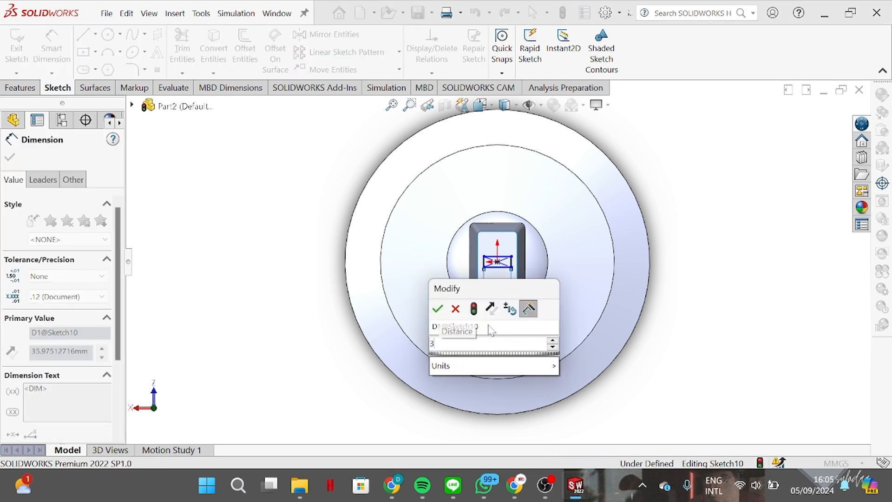
text(0)
key(Return)
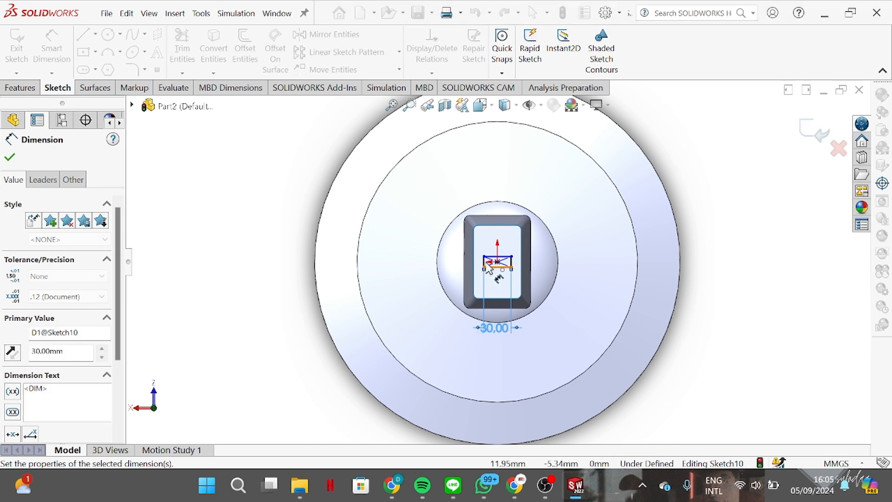
- Dimension the vertical side of the rectangle to 15 mm
click(484, 263)
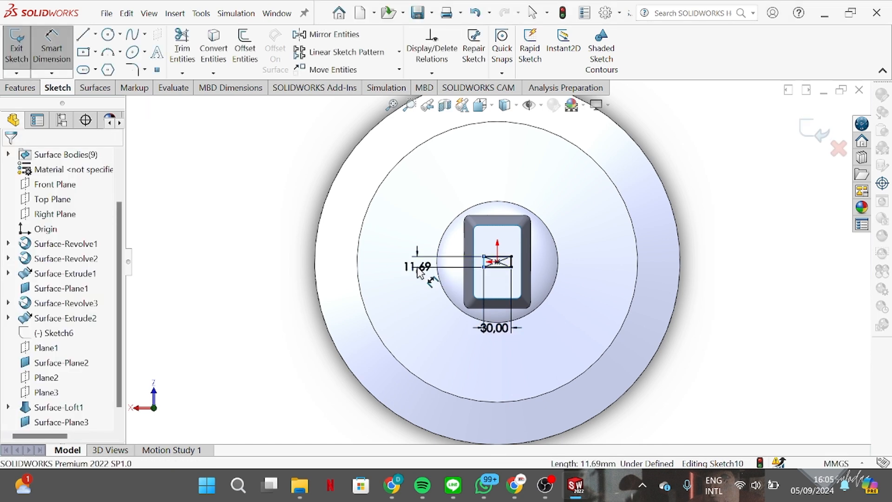
click(420, 273)
text(15)
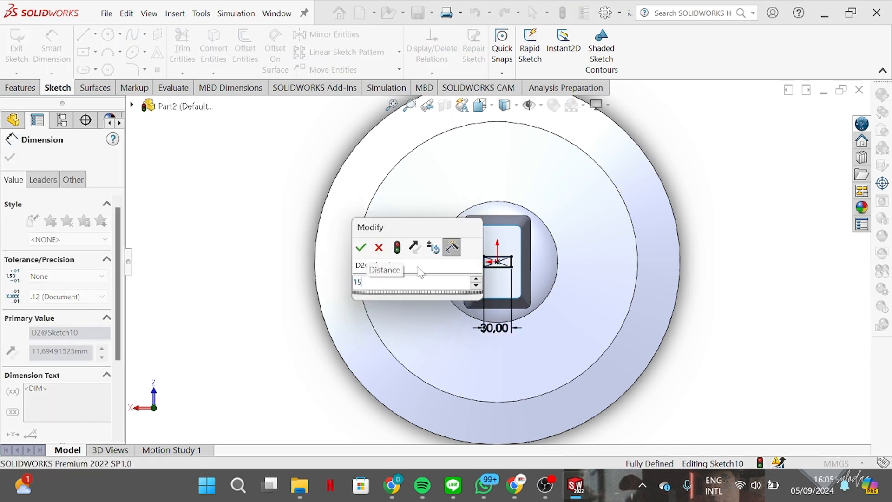
key(Escape)
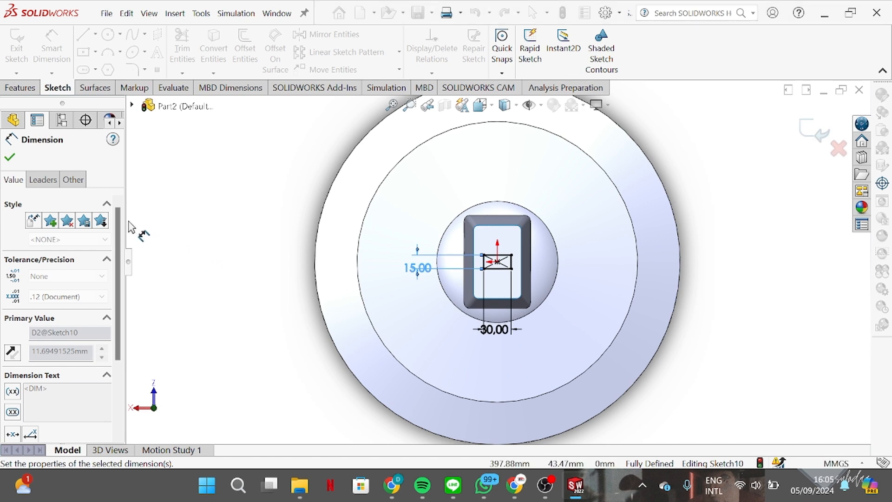
click(9, 158)
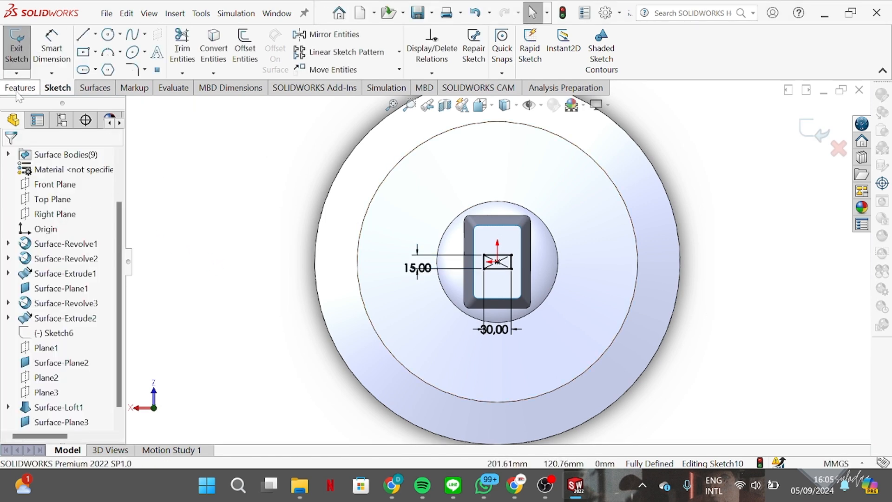
- Extrude the 30 by 15 mm rectangle as a blind surface with a depth of 35 mm
click(83, 89)
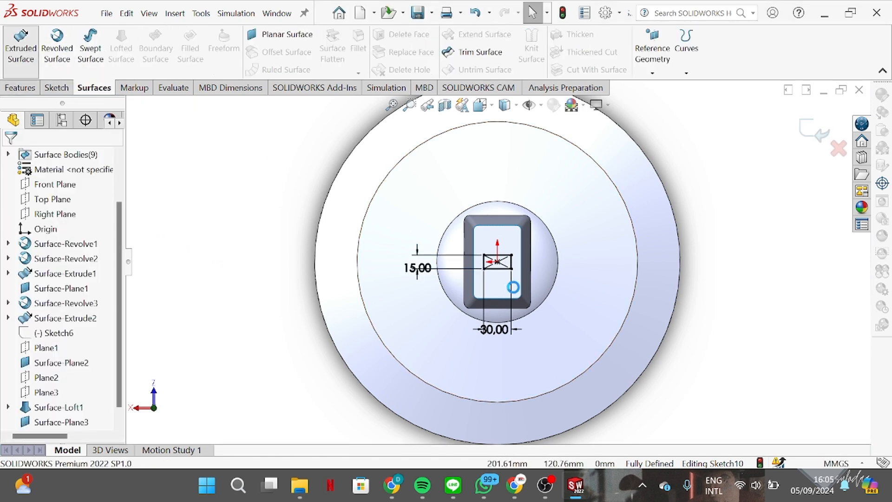
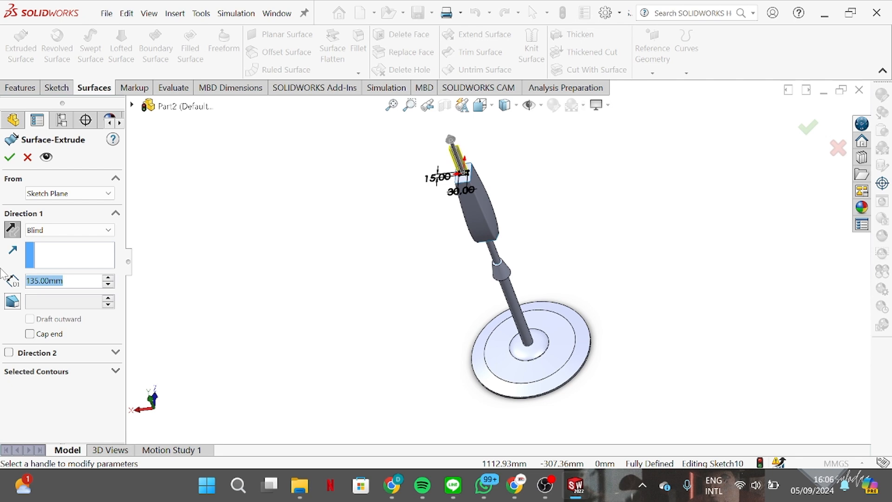
text(20)
key(Return)
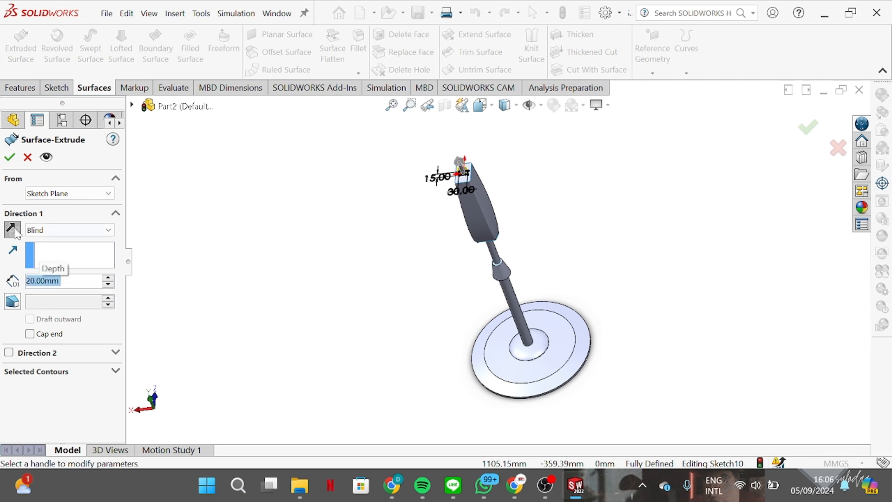
text(35)
key(Return)
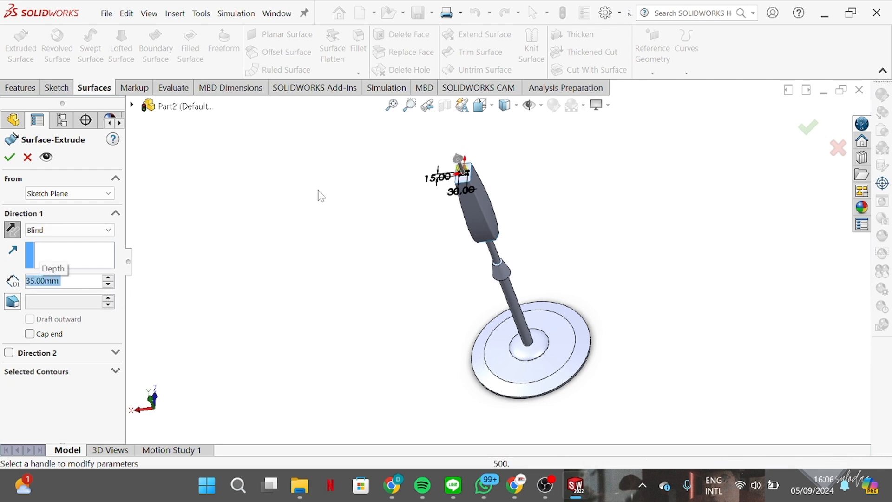
scroll(508, 178, down, 4)
middle_drag(507, 176, 527, 149)
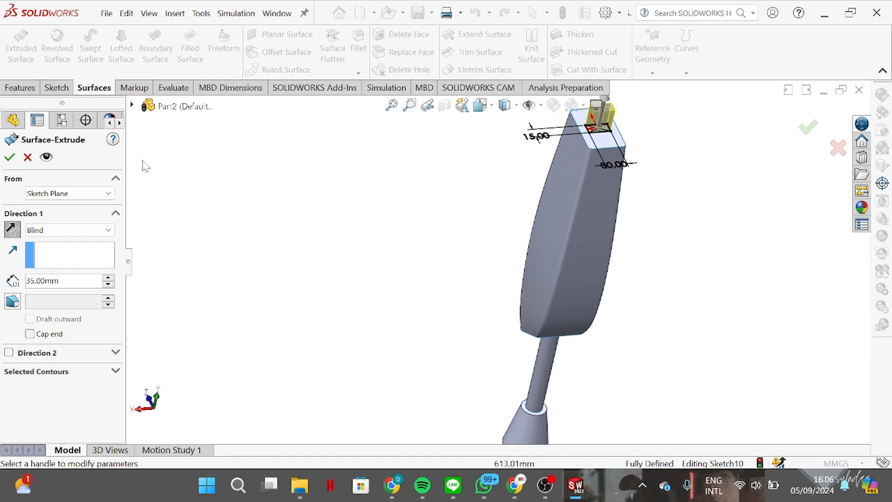
middle_drag(633, 148, 618, 165)
scroll(598, 163, up, 3)
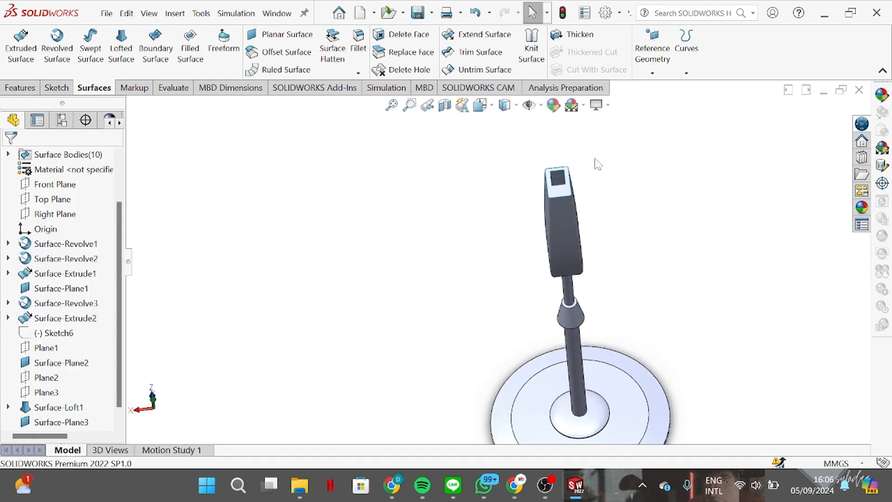
- Close the open end of the extruded rectangular stub with a planar surface bounded by its four end edges
scroll(575, 188, down, 2)
middle_drag(574, 197, 615, 275)
click(280, 34)
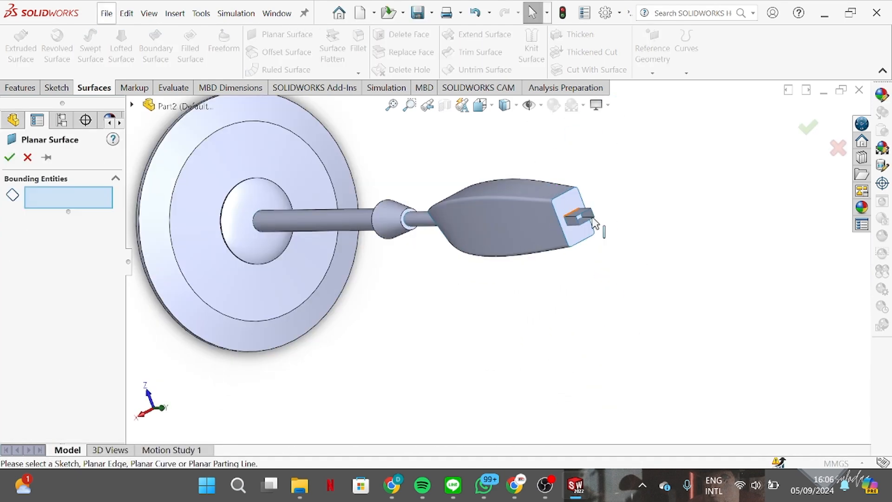
scroll(593, 214, down, 3)
click(570, 225)
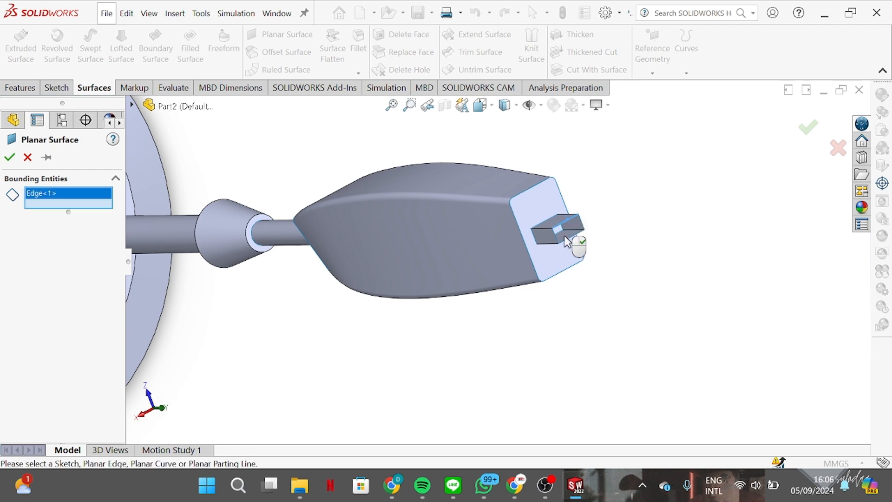
click(567, 240)
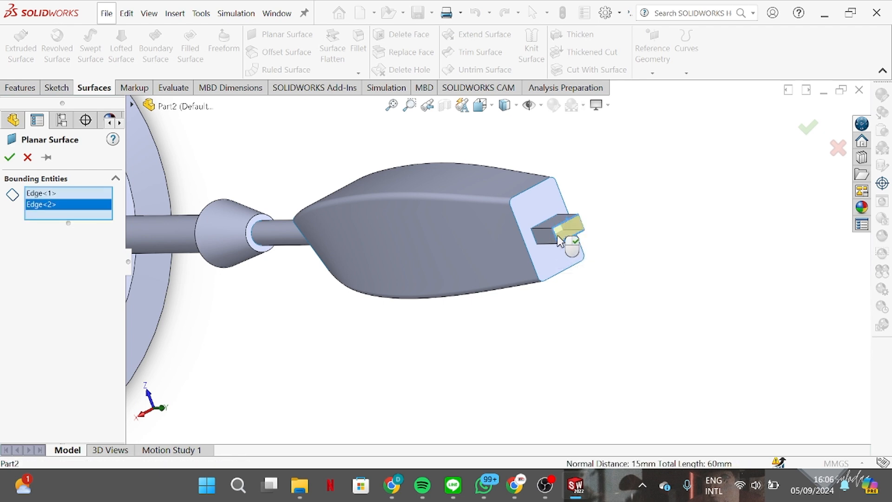
click(583, 227)
click(581, 224)
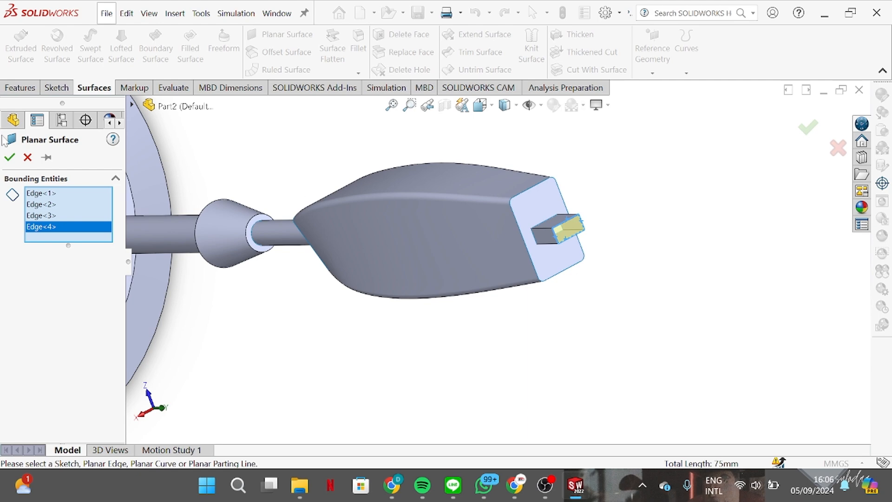
click(10, 158)
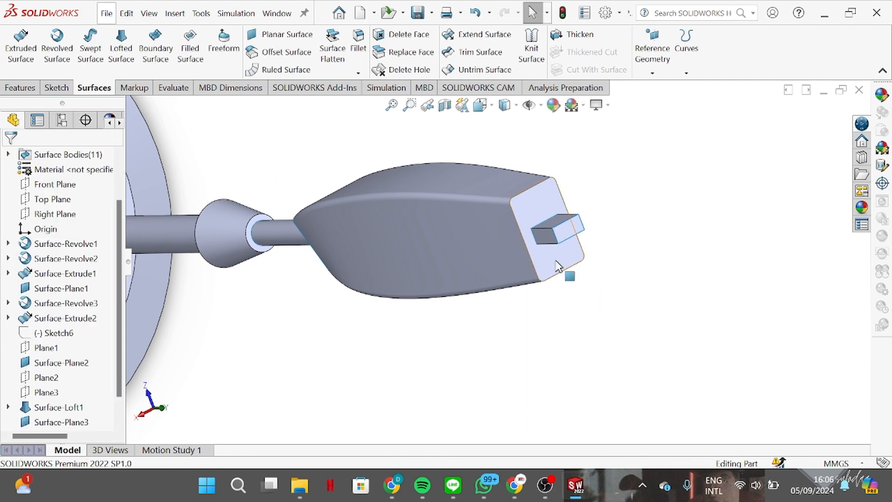
- Start a new sketch on the Right Plane for a profile above the rectangular stub
middle_drag(557, 266, 510, 183)
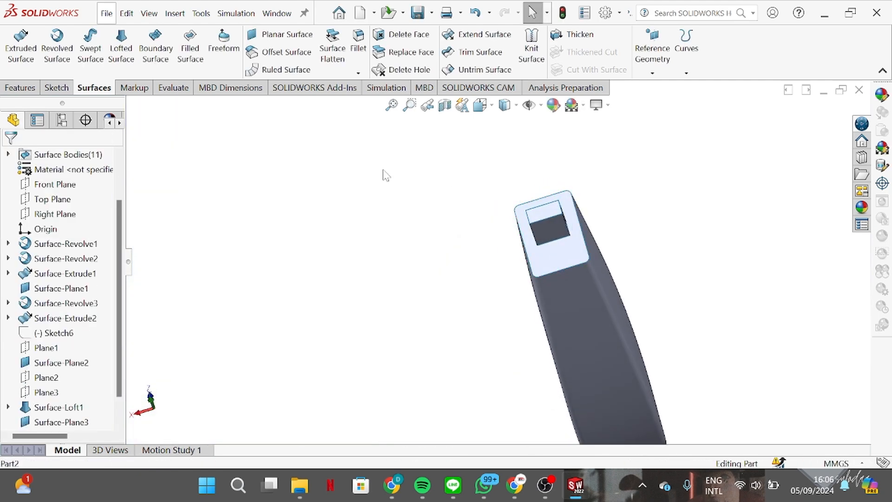
click(55, 213)
click(63, 200)
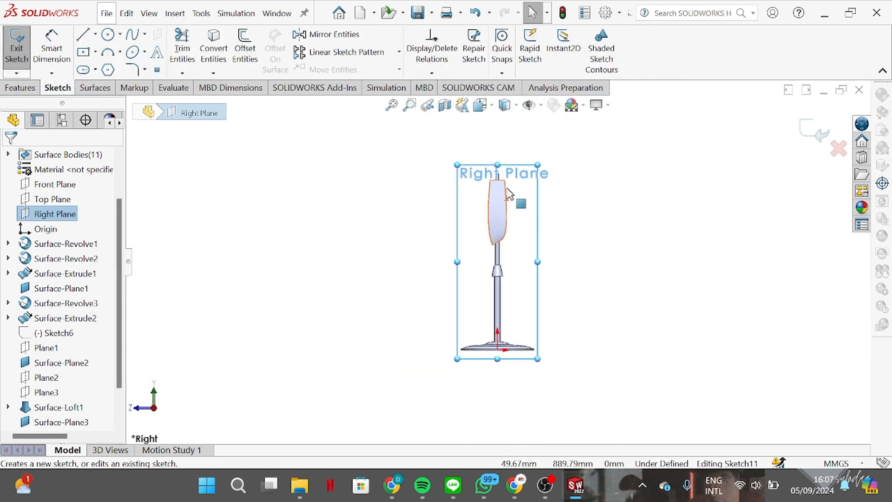
scroll(505, 201, down, 2)
scroll(501, 192, down, 5)
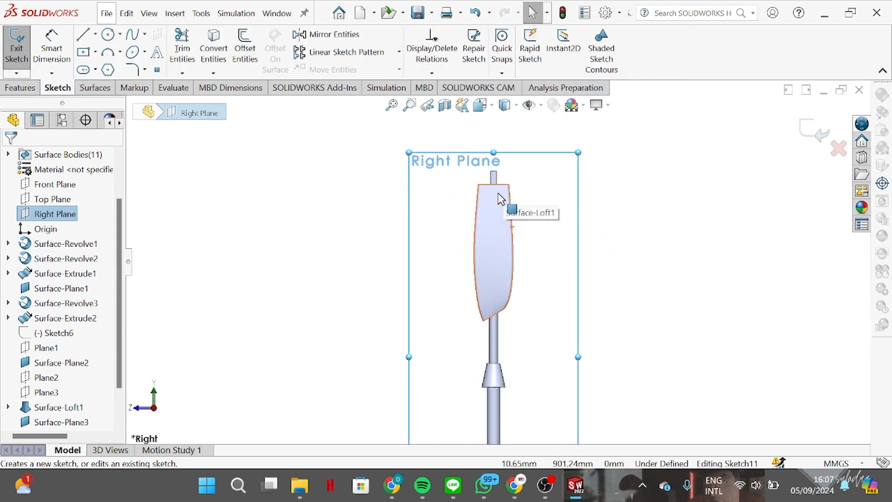
- Sketch a horizontal midpoint line about 209 mm long just above the stub, with its midpoint aligned to the stub's right edge
click(94, 34)
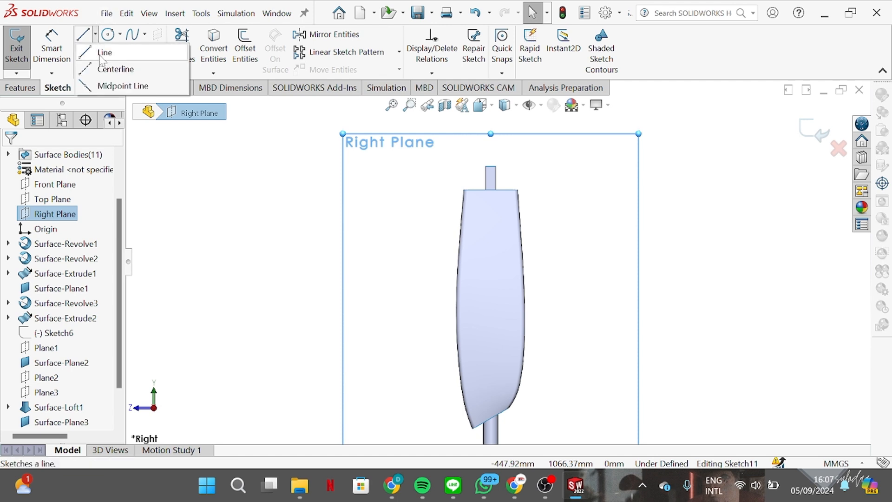
click(119, 84)
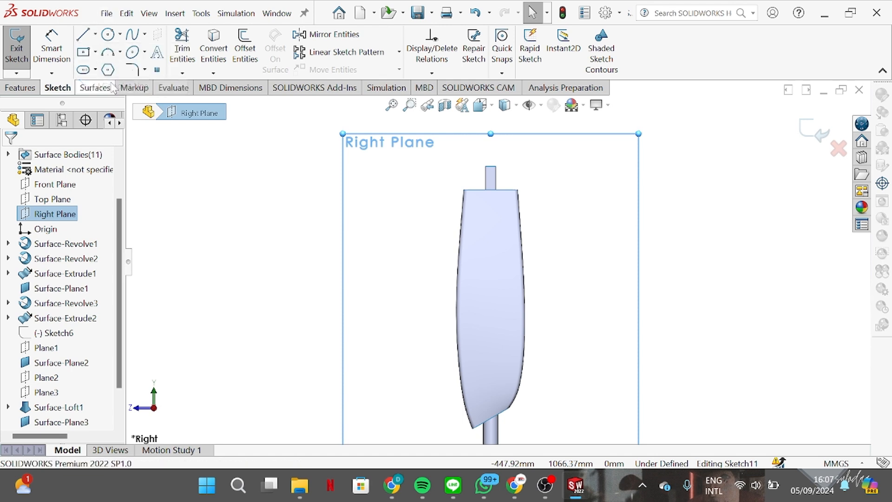
scroll(497, 166, down, 2)
click(495, 161)
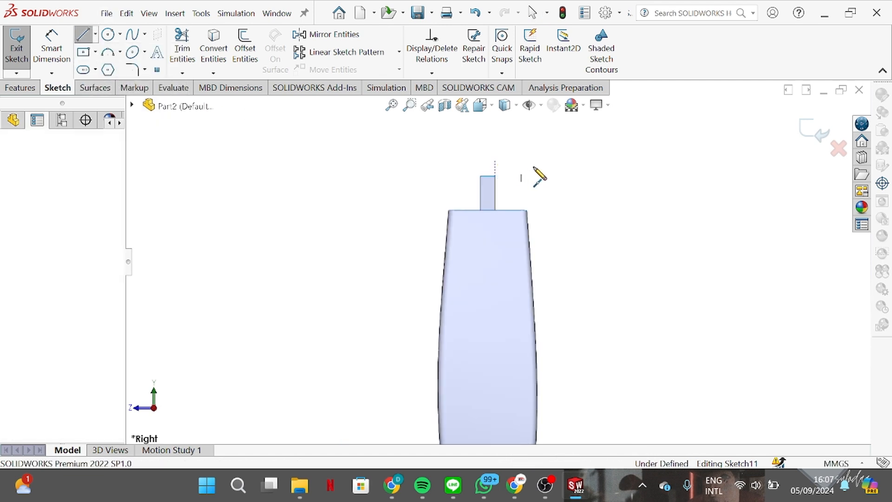
click(597, 161)
right_click(598, 162)
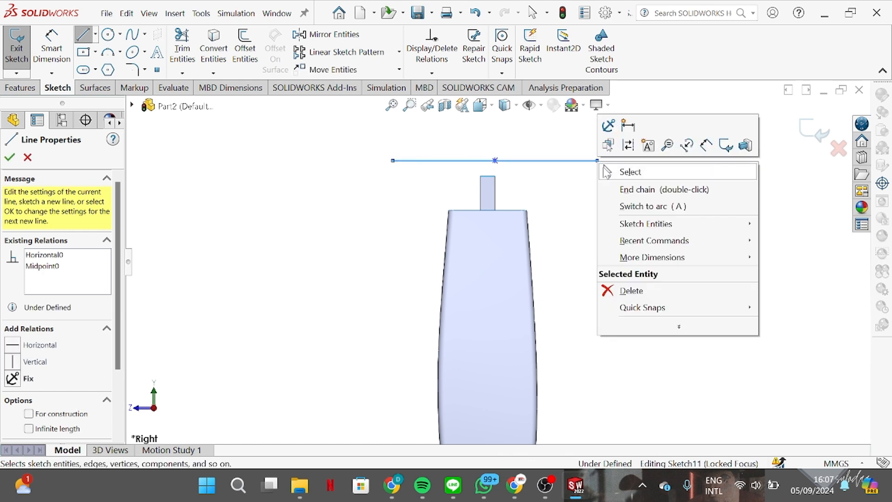
click(607, 172)
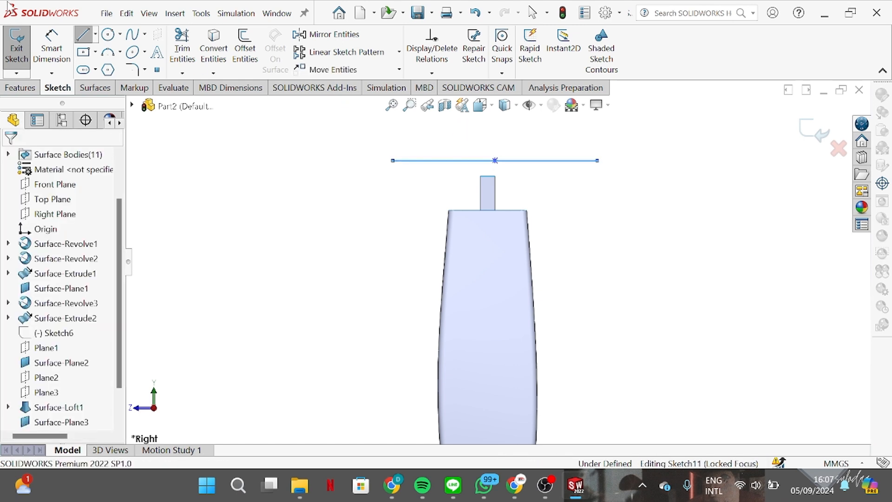
- Draw a vertical line about 31 mm long upward from the left end of the horizontal line
key(l)
click(393, 161)
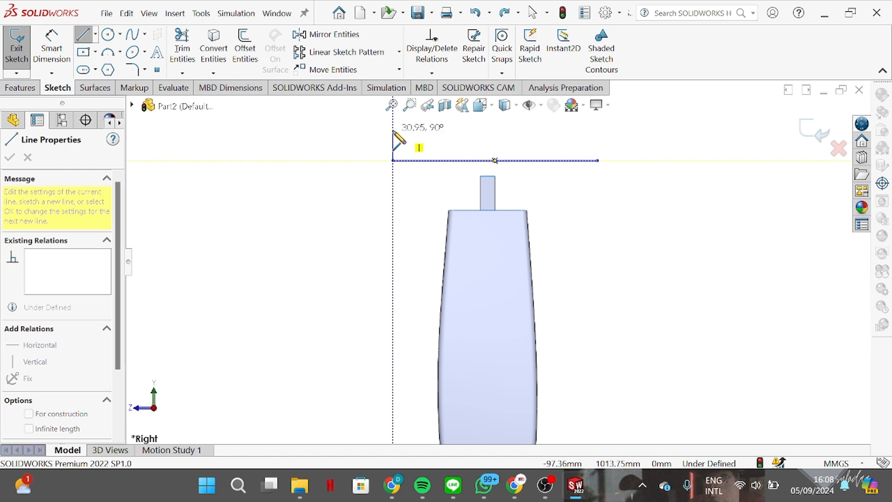
click(392, 132)
right_click(393, 132)
click(424, 141)
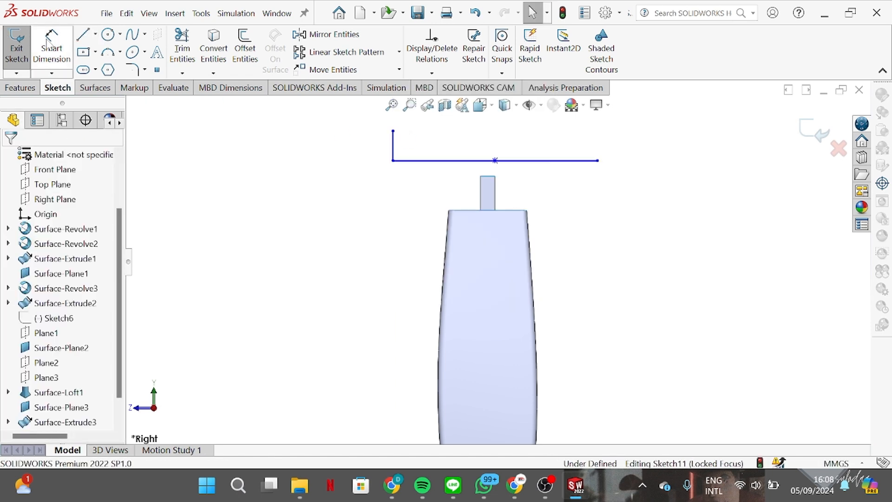
- Dimension the vertical distance between the horizontal line and the stub's top edge to 52 mm
key(d)
click(436, 161)
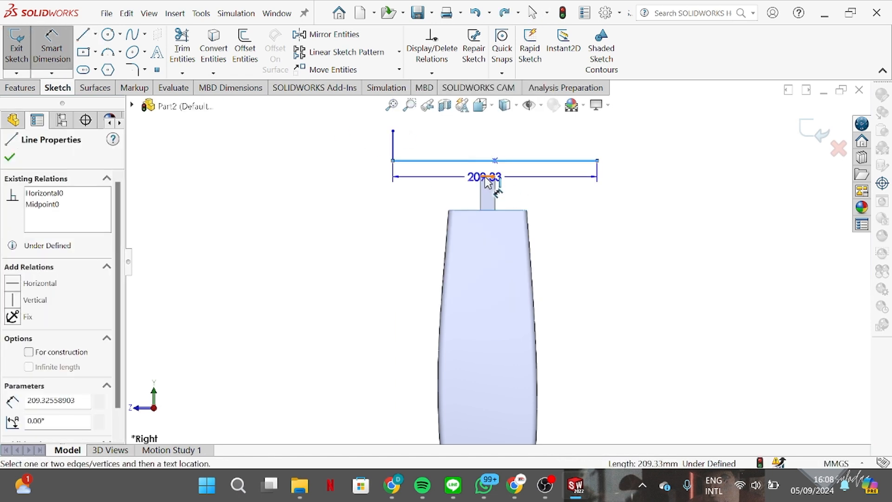
click(484, 176)
click(359, 192)
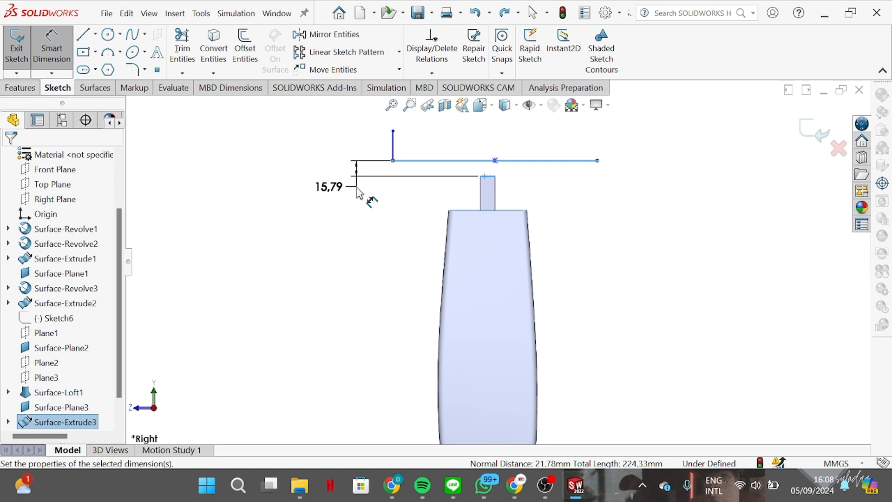
text(52)
key(Return)
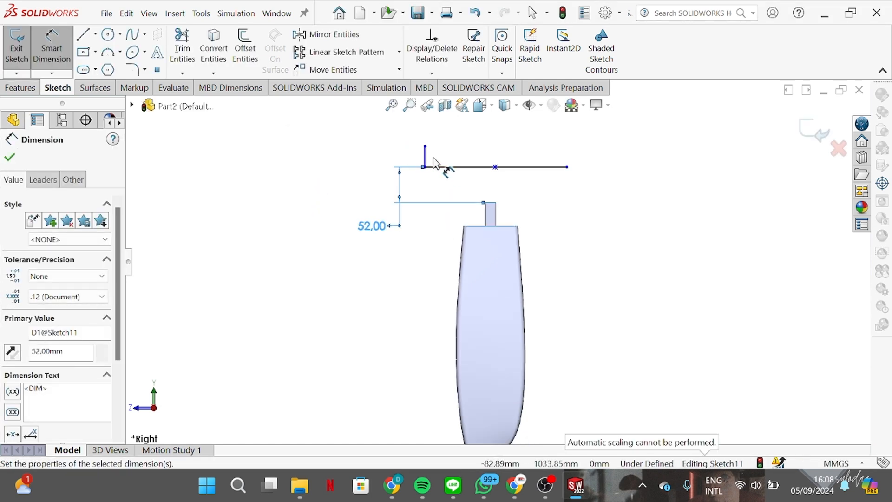
- Dimension the vertical line at the profile's left end to 45 mm
click(426, 158)
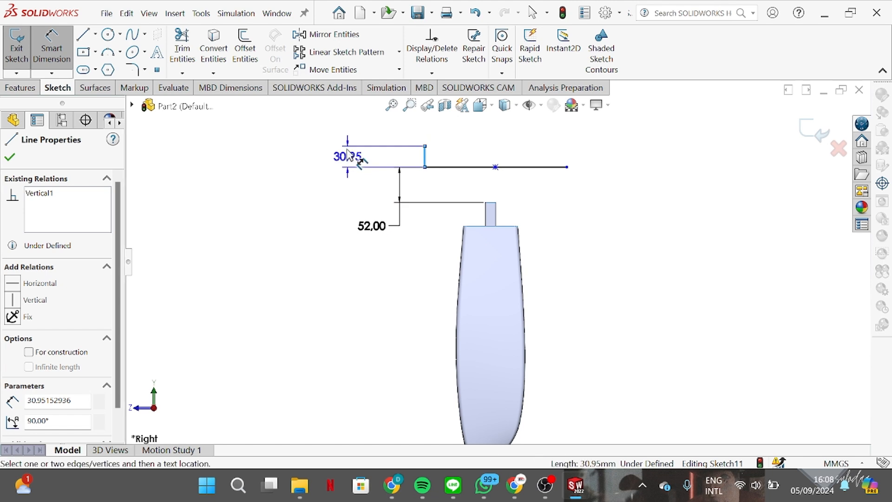
click(349, 153)
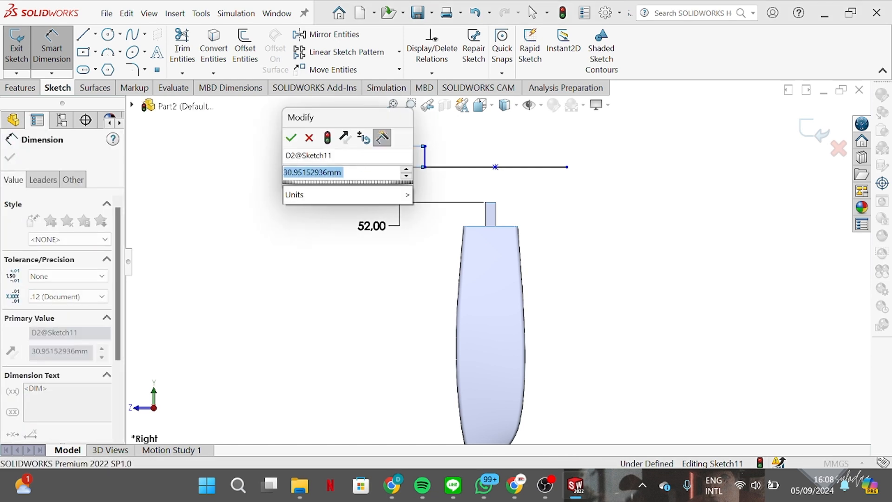
text(45)
key(Return)
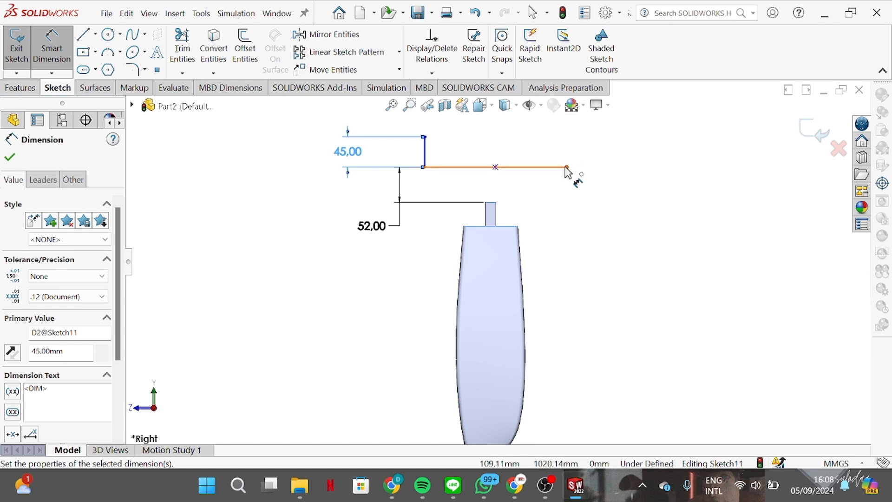
- Set the length of the horizontal base line to 200 mm
click(553, 168)
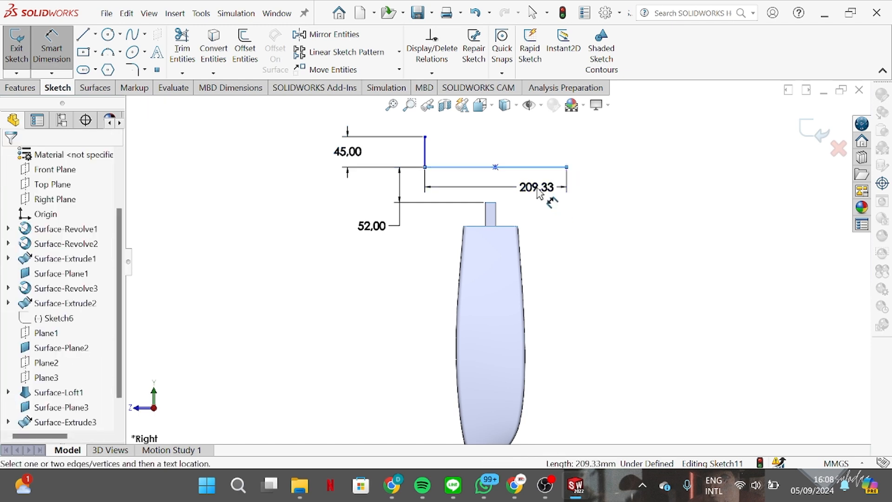
click(538, 192)
text(200)
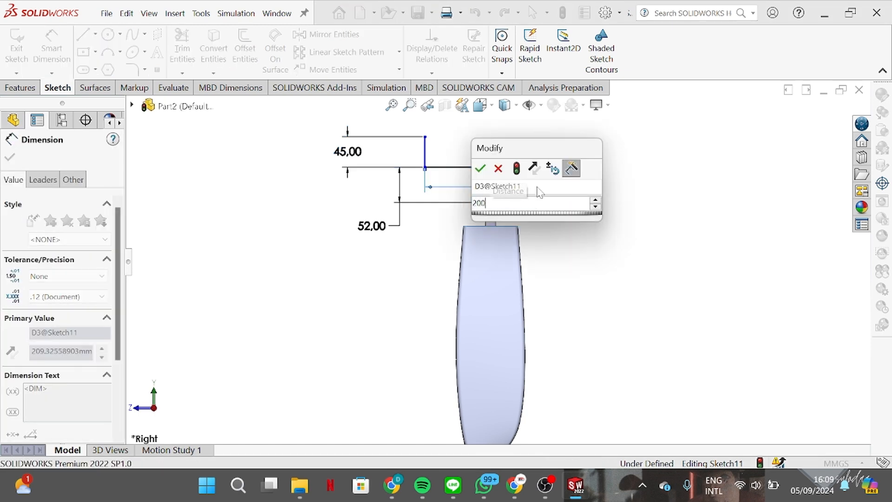
key(Return)
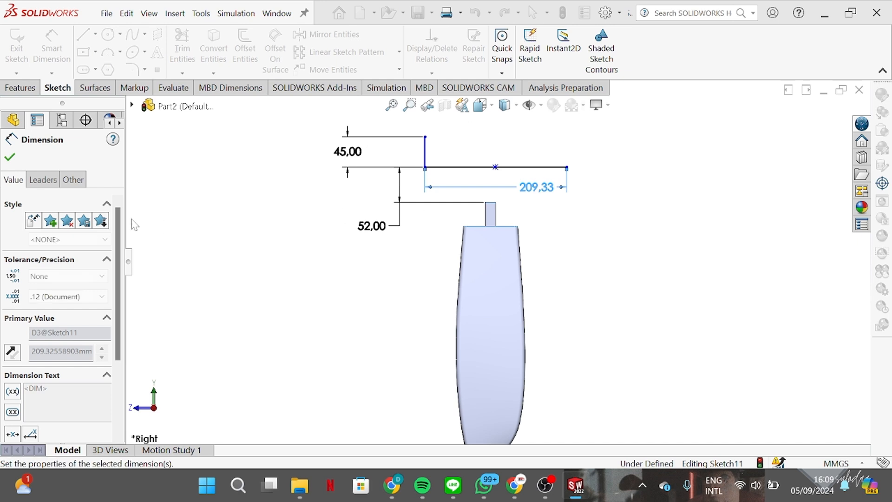
click(10, 157)
- Draw an arched three-point spline from the top of the vertical line, ending level with its start and just short of the base line's right end
scroll(510, 149, up, 5)
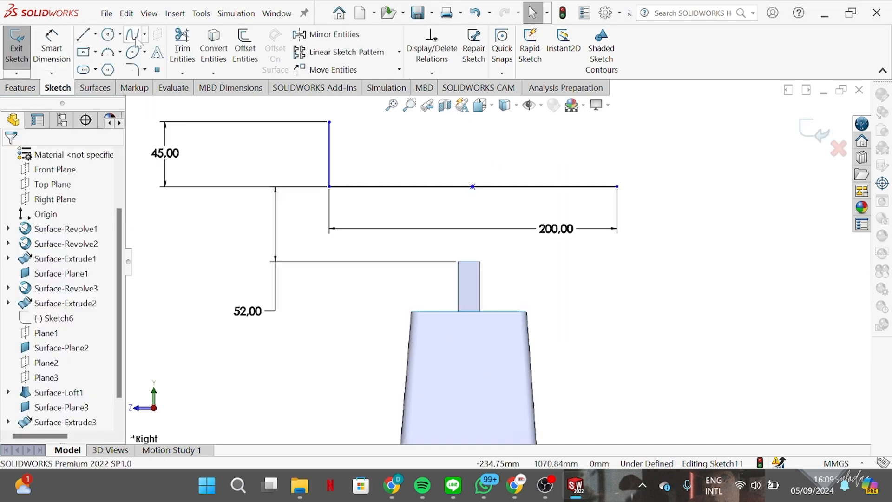
click(145, 36)
click(148, 51)
scroll(356, 144, up, 3)
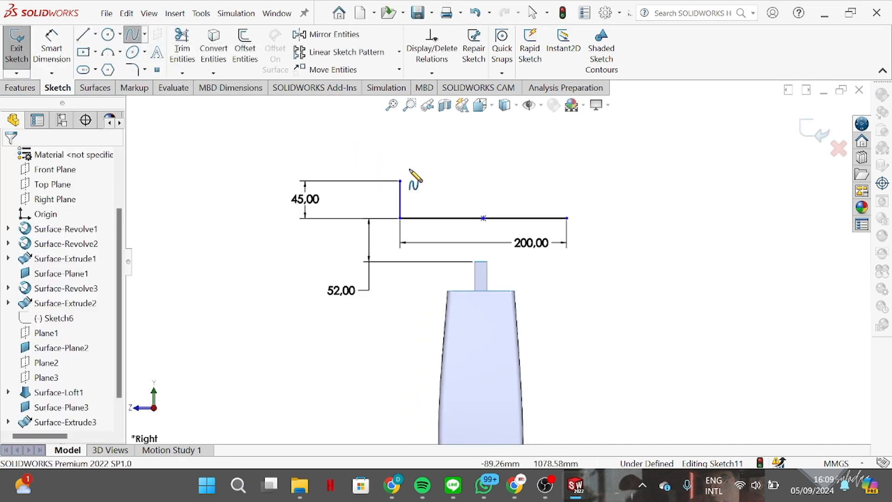
scroll(413, 170, down, 3)
scroll(443, 192, up, 2)
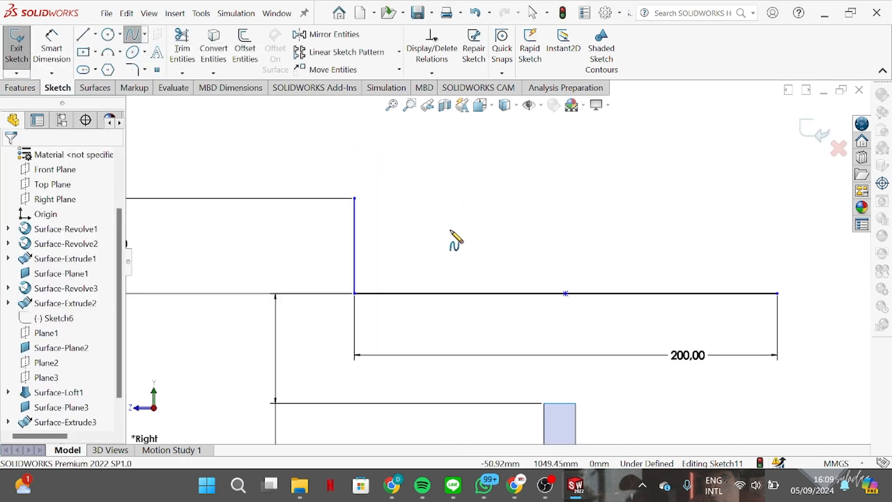
click(354, 198)
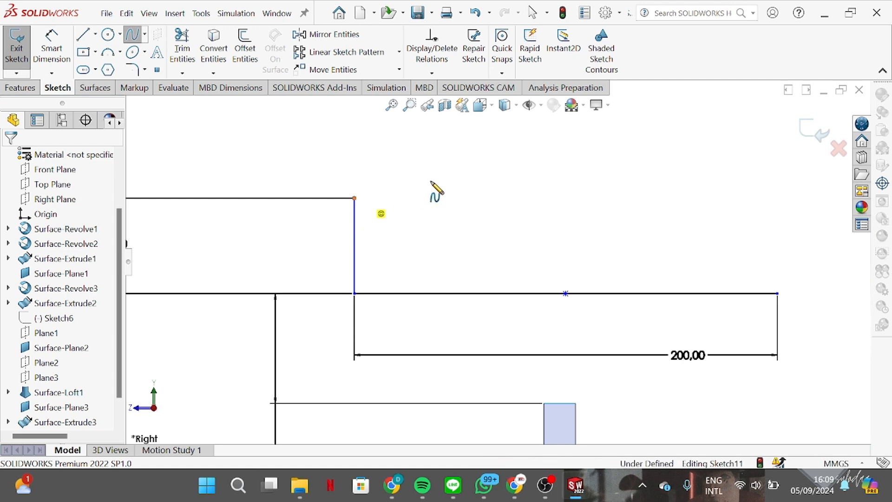
click(543, 163)
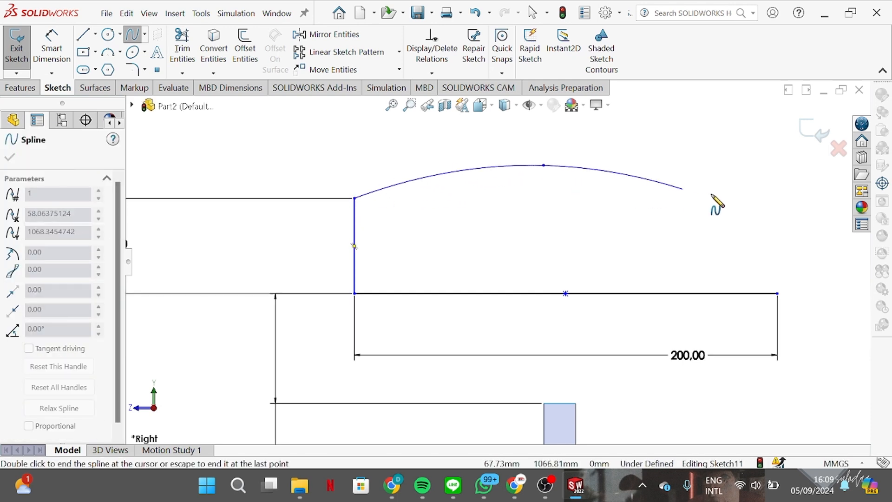
right_click(739, 203)
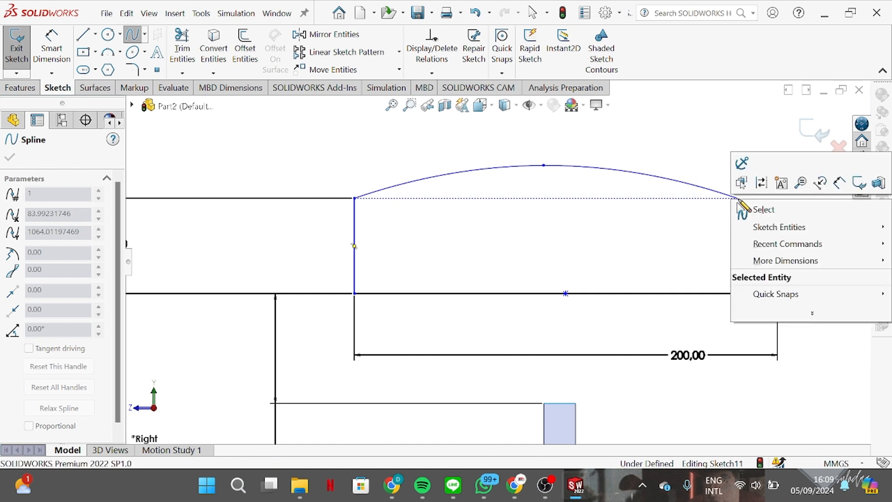
click(751, 206)
- Close the profile's right end with a stepped line chain from the base line up to the spline, including a slanted segment about 10 mm long
click(88, 36)
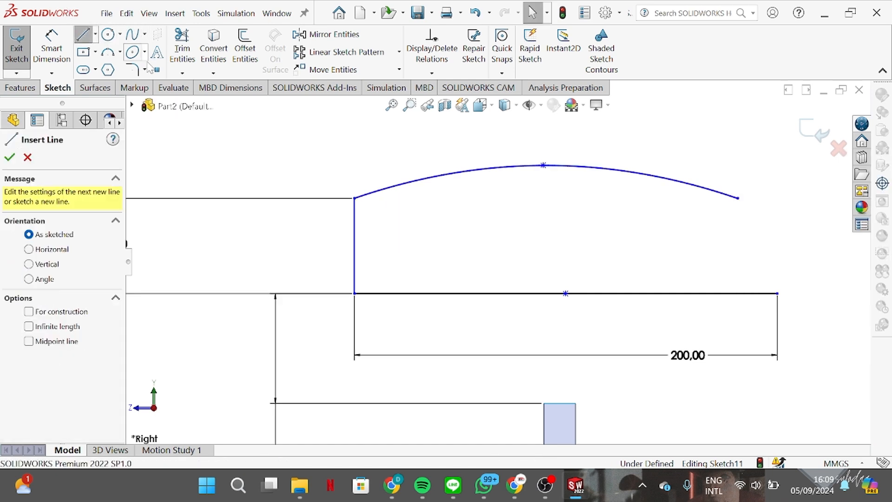
click(777, 294)
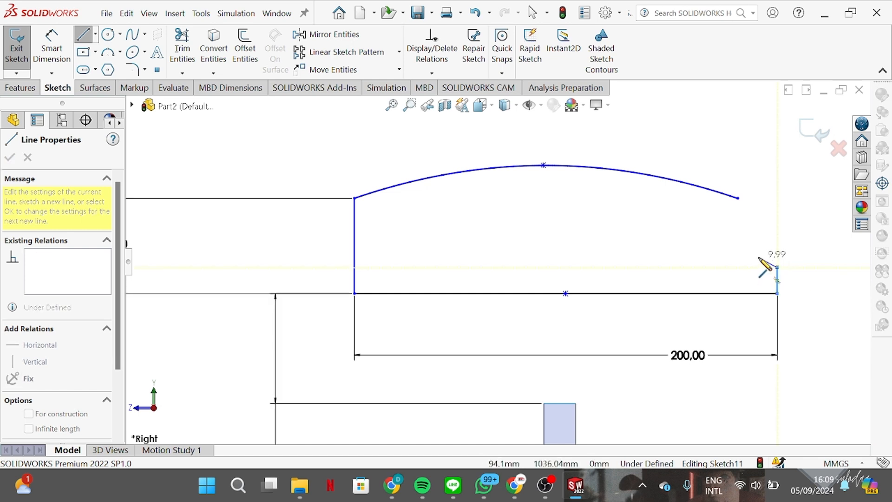
click(758, 257)
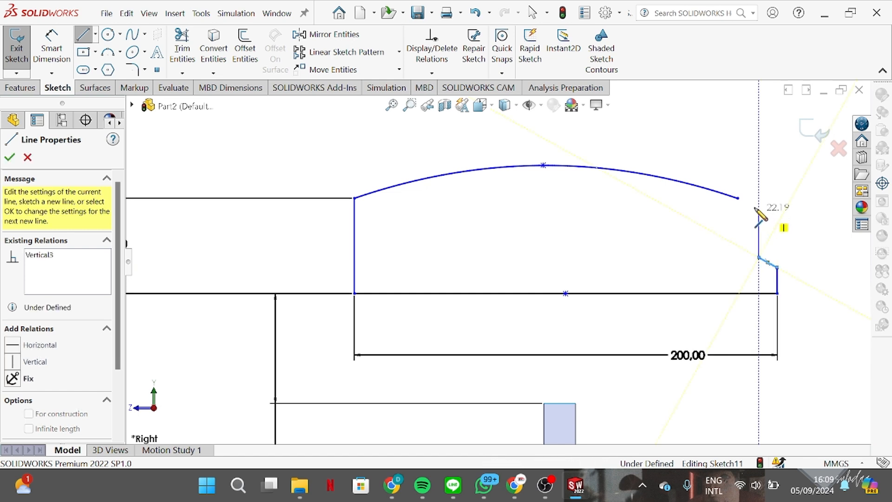
right_click(756, 210)
click(753, 210)
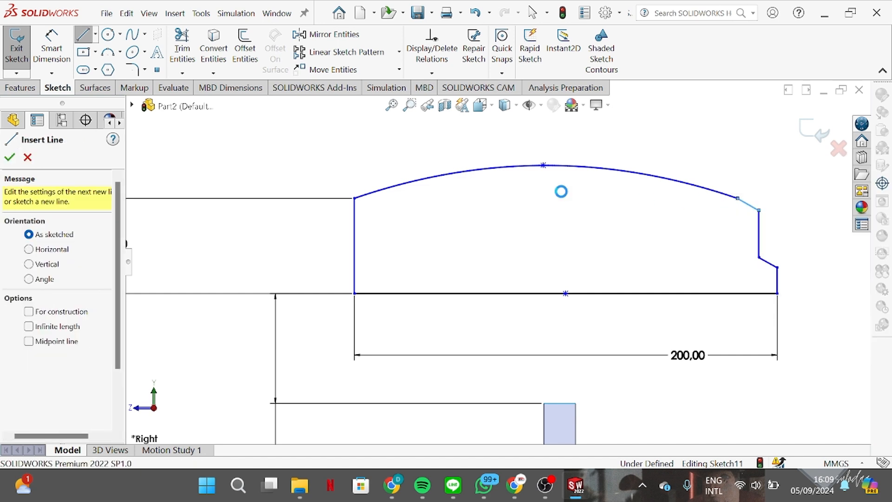
- Fillet the profile's upper right corner with a 10 mm radius and move the step's inner corner point slightly upward
click(134, 70)
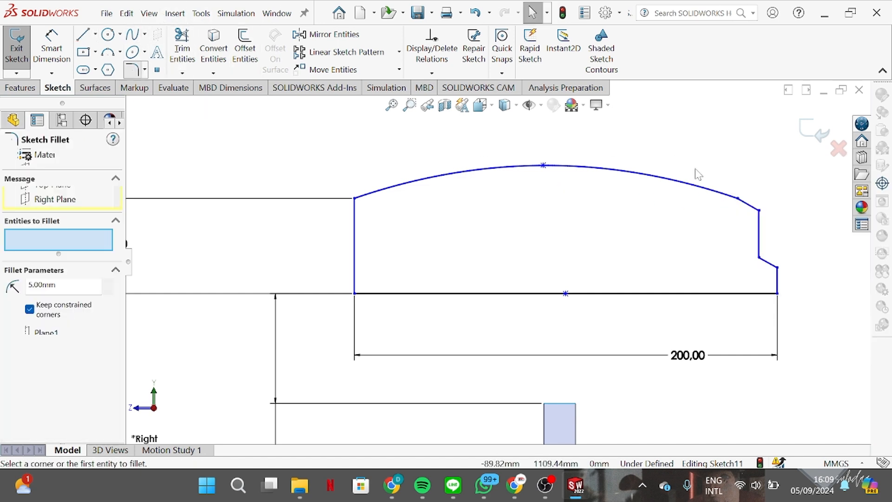
click(758, 211)
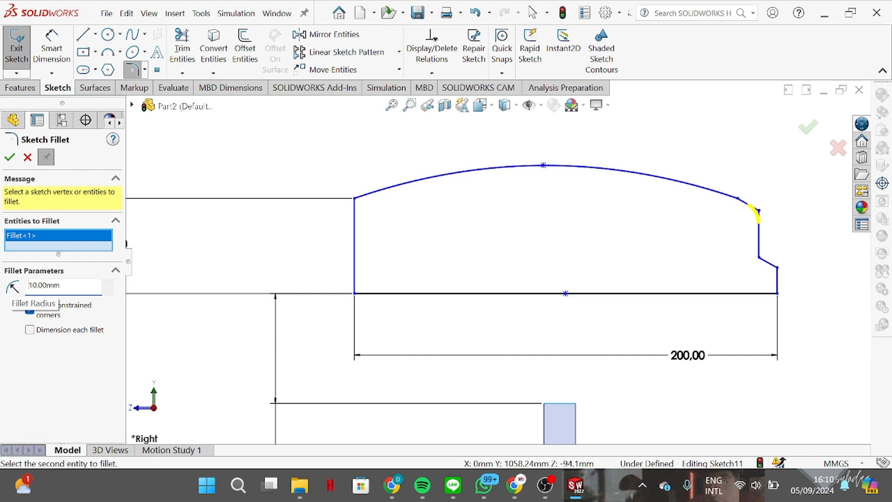
click(9, 158)
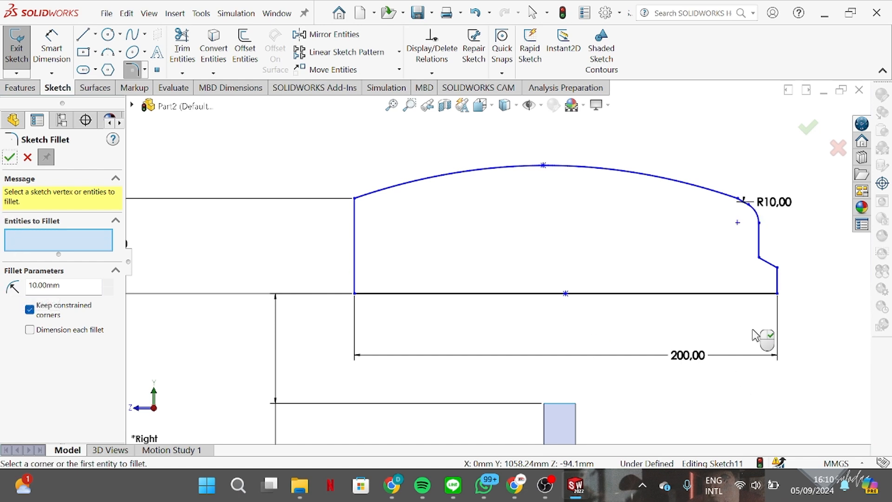
right_click(746, 284)
drag(761, 256, 765, 253)
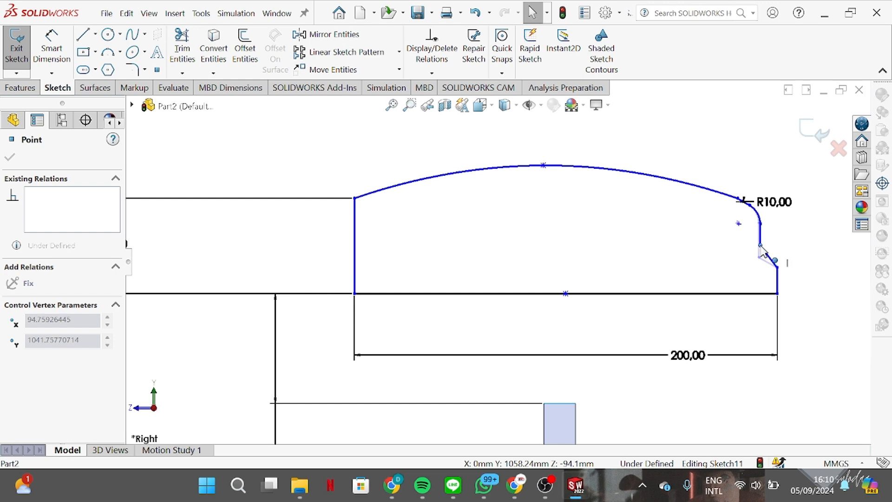
drag(766, 249, 767, 250)
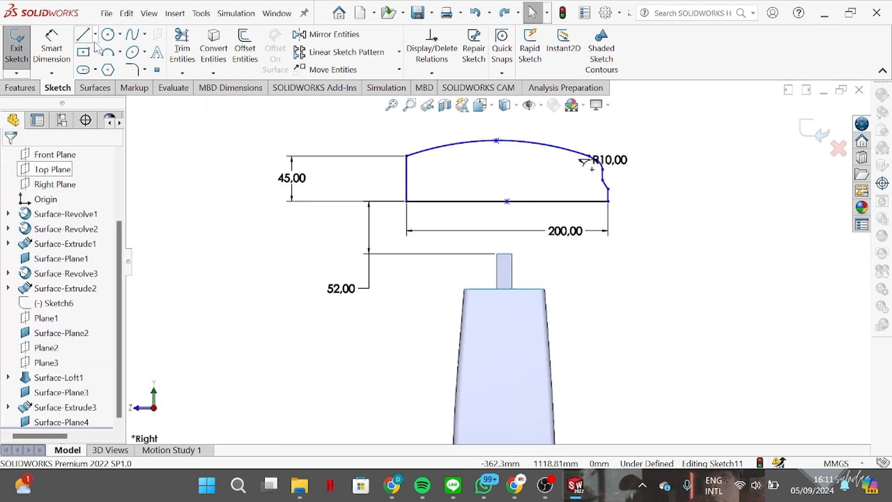
- Draw a horizontal centerline from the base line's left end, along the base line and past its right end
click(95, 34)
click(102, 68)
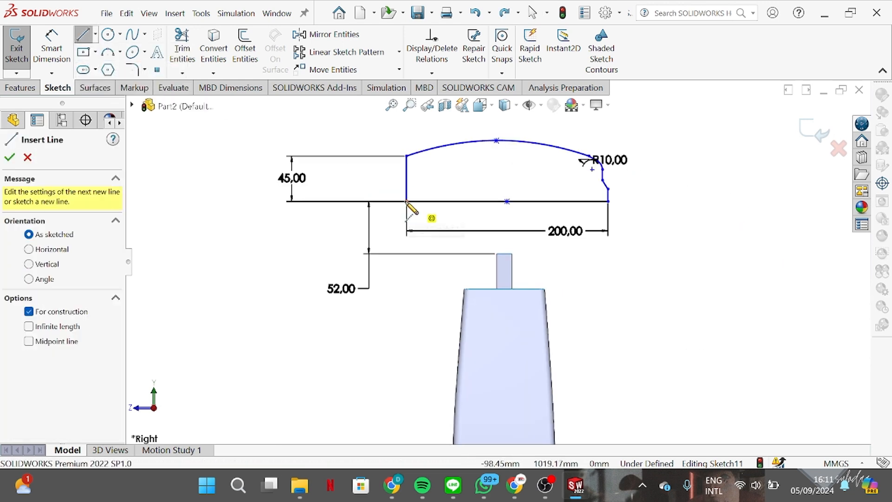
click(407, 202)
click(708, 201)
right_click(709, 200)
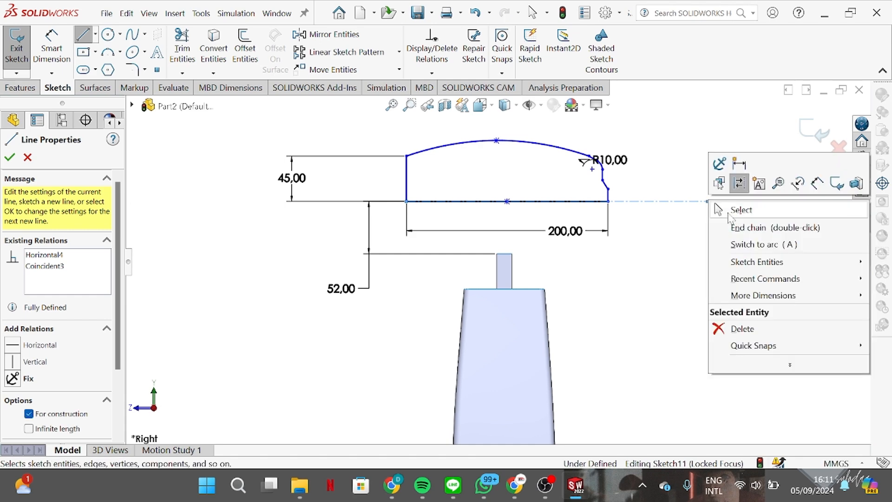
click(734, 210)
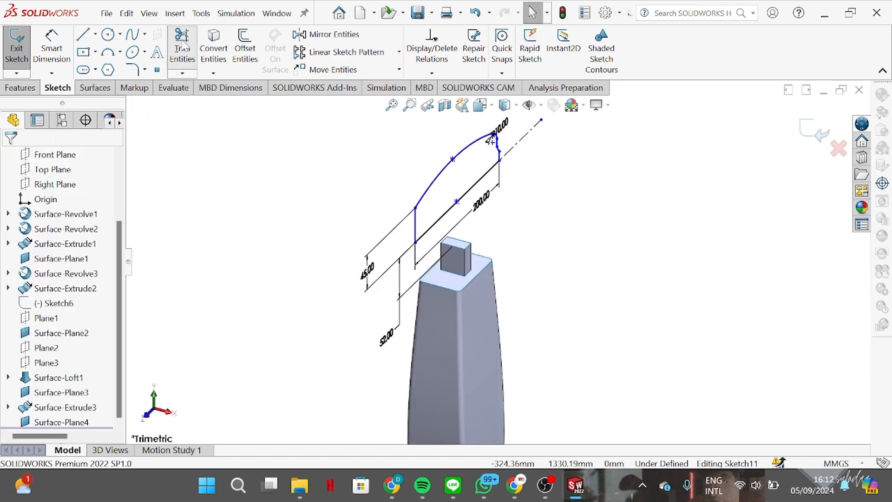
- Trim away the solid 200 mm base line, keeping the centerline
click(183, 45)
drag(481, 169, 484, 184)
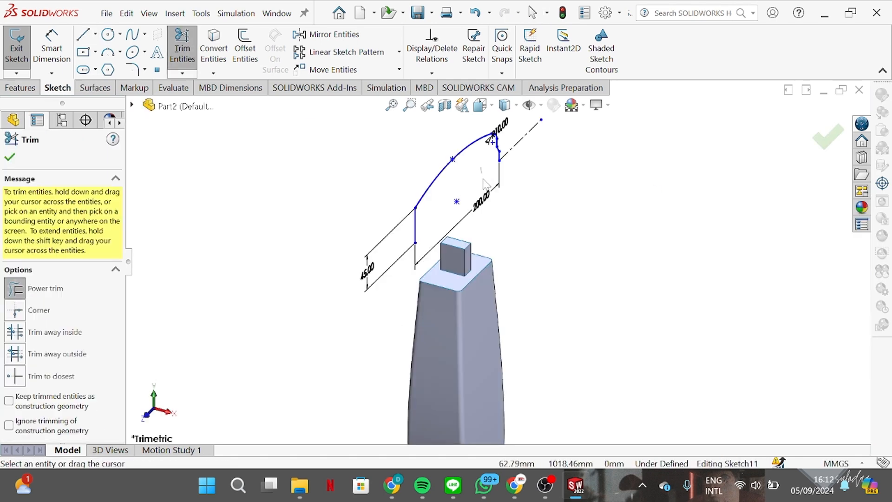
click(10, 159)
- Create a revolved surface from the open profile, turning it 360 degrees about the centerline
click(94, 88)
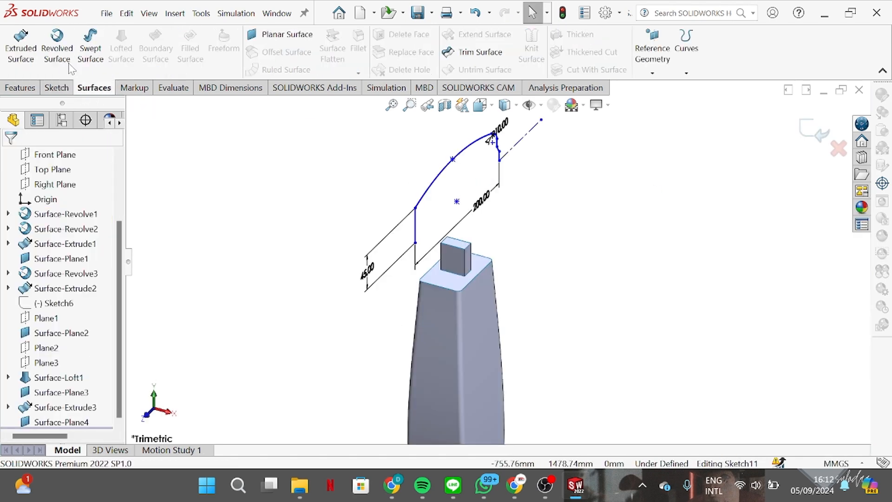
click(56, 48)
click(461, 171)
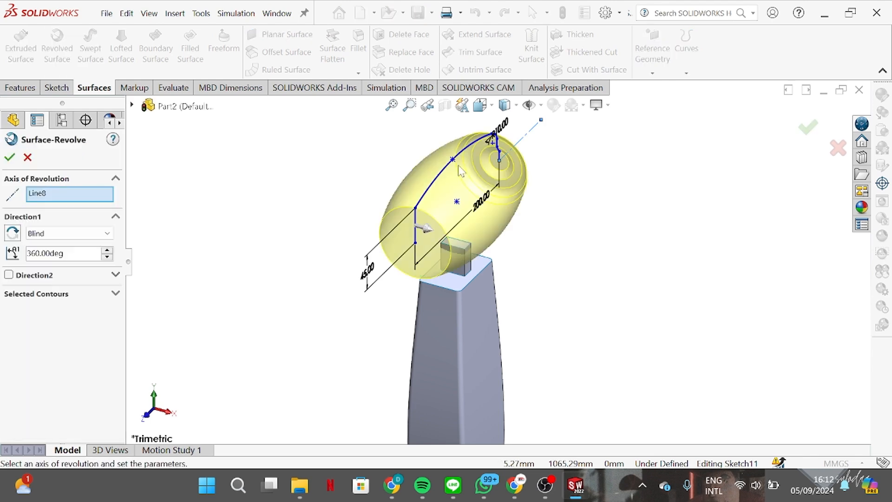
middle_drag(483, 265, 419, 225)
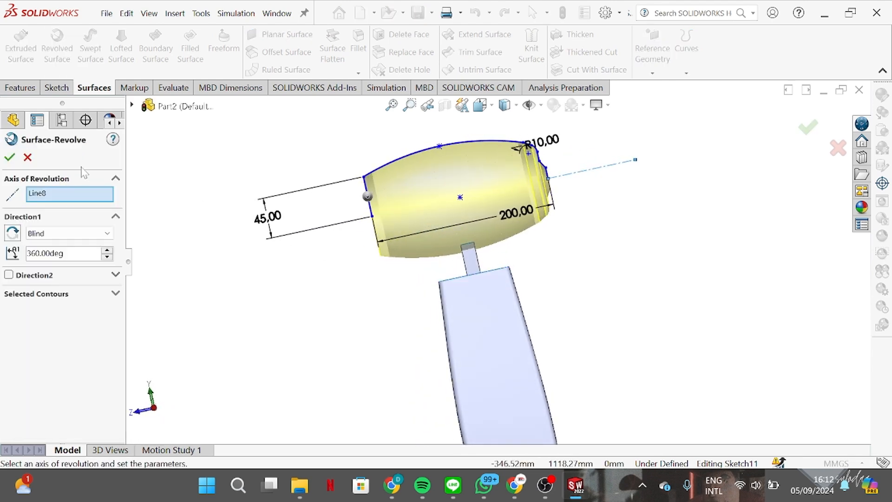
click(10, 157)
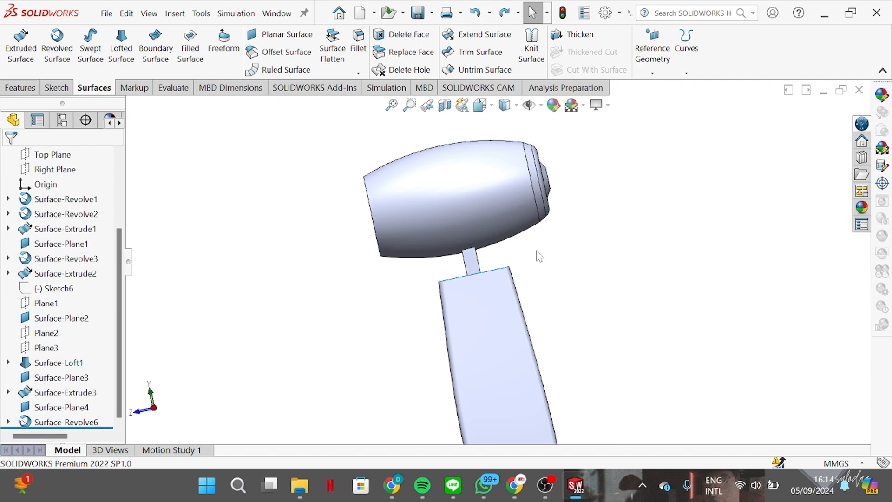
- Start a new sketch on the flat circular front face of the revolved head and view it from the front
middle_drag(539, 256, 491, 232)
click(493, 225)
click(536, 197)
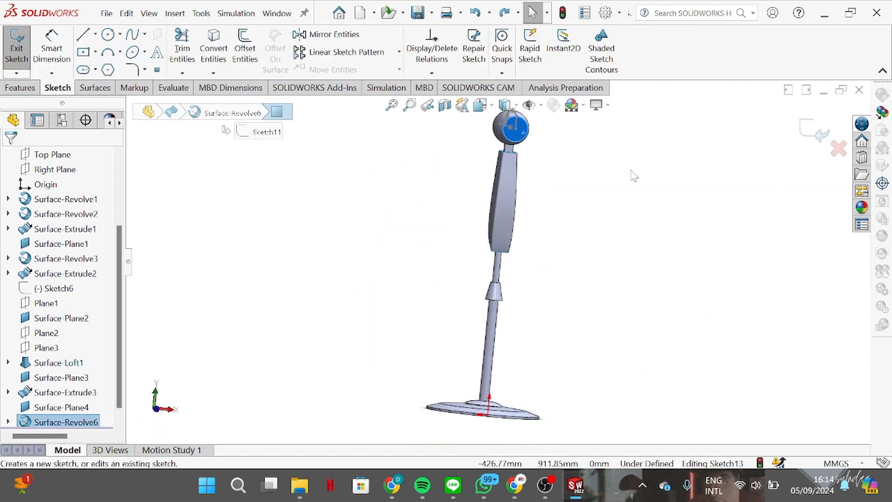
key(space)
click(394, 278)
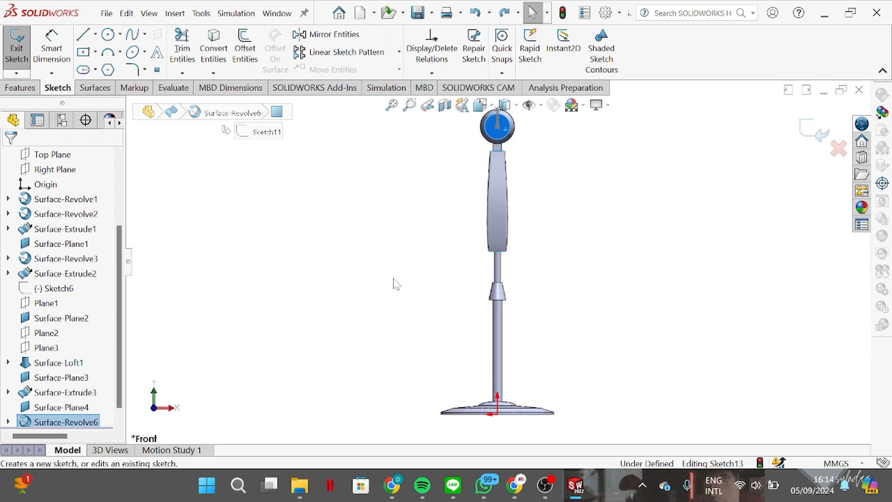
scroll(506, 132, up, 2)
scroll(507, 156, down, 2)
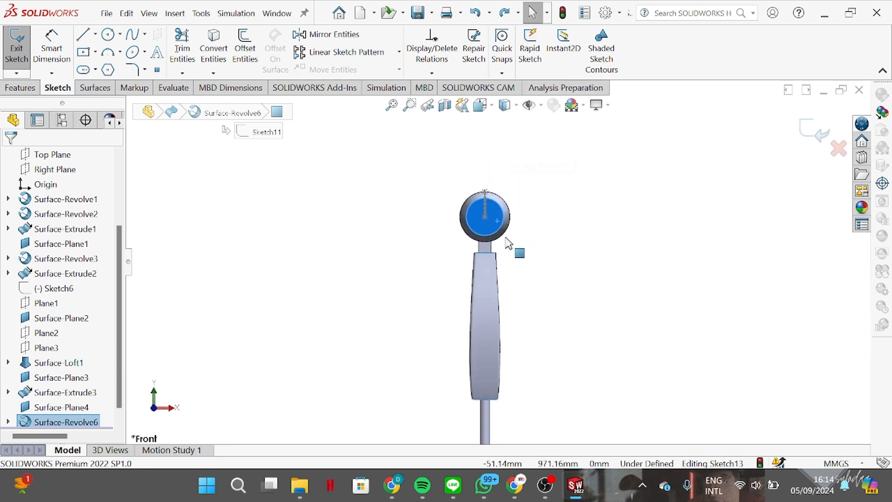
- Offset the circular edge of the head's front face inward by 40 mm to form a small concentric circle
scroll(506, 243, down, 2)
scroll(477, 251, down, 1)
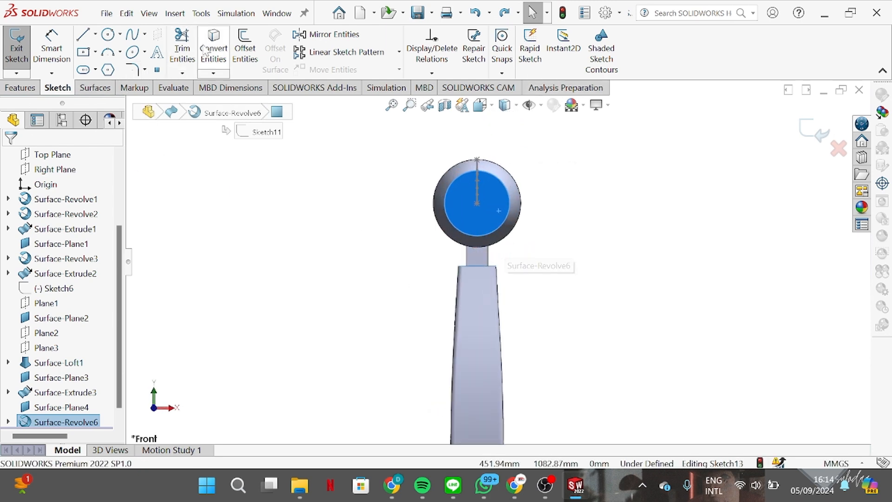
click(244, 46)
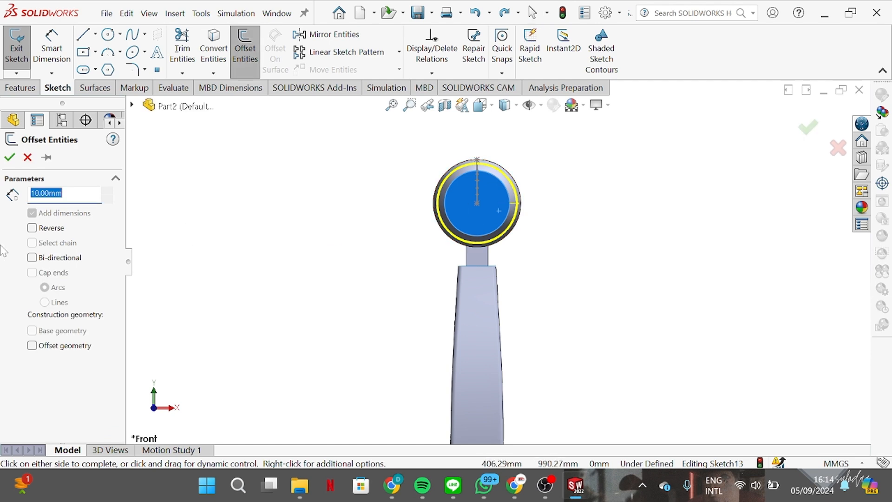
click(37, 230)
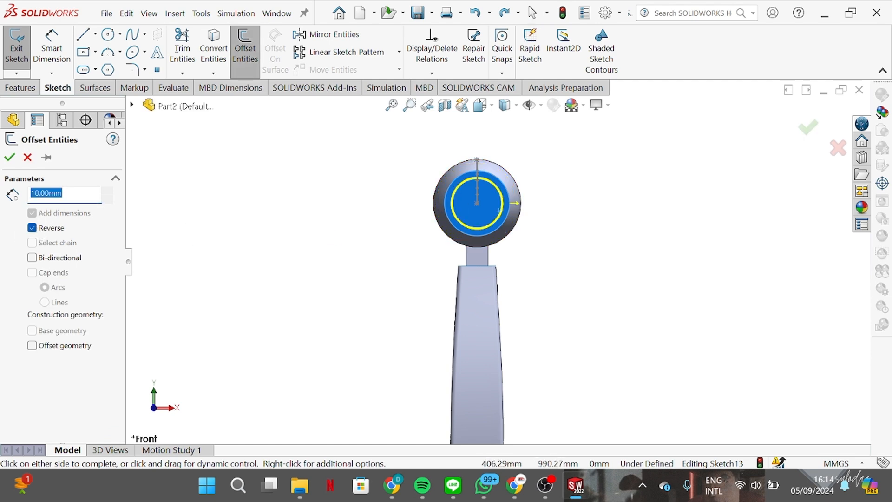
text(35)
key(Return)
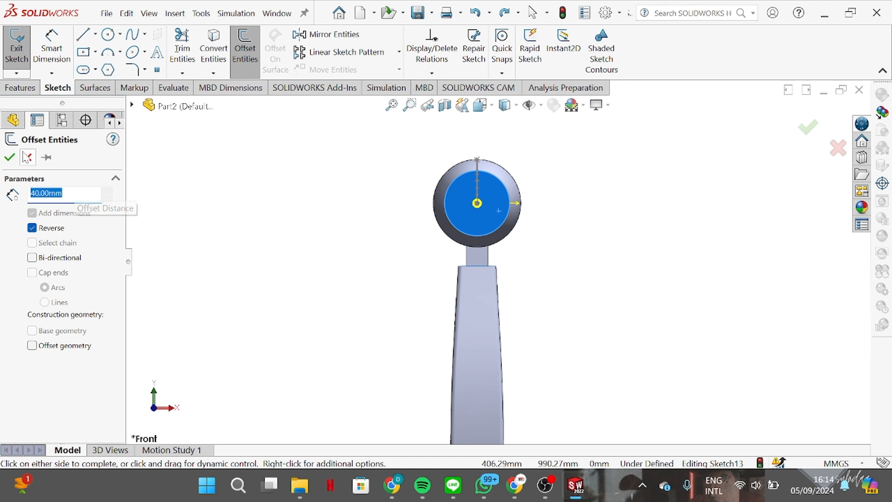
click(10, 157)
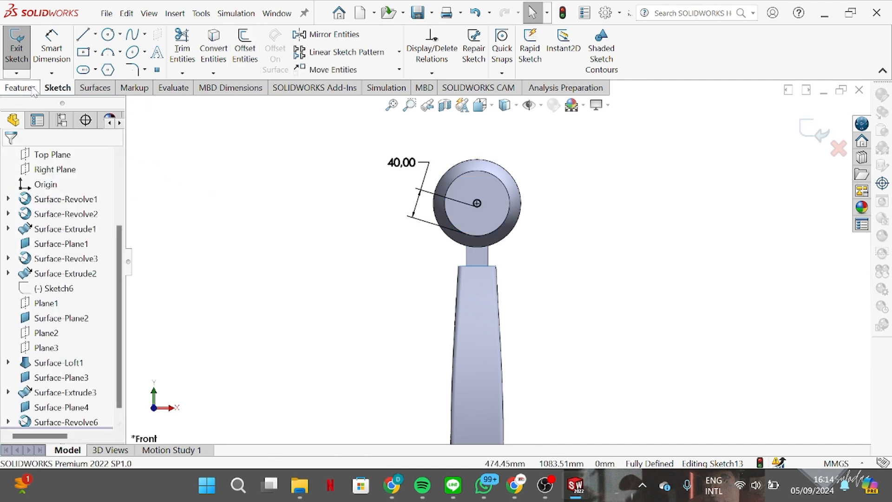
- Extrude the small circle as a surface, 52 mm outward from the head's front face
click(97, 88)
click(21, 44)
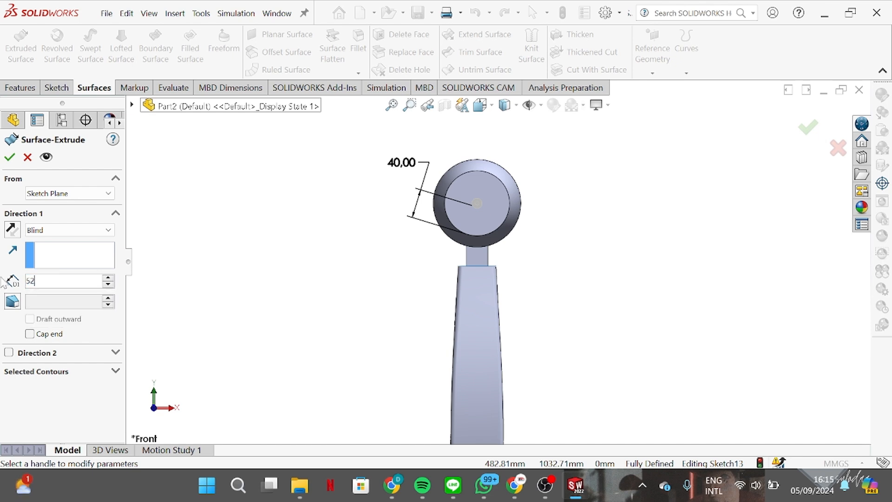
key(Return)
middle_drag(458, 279, 516, 273)
click(11, 157)
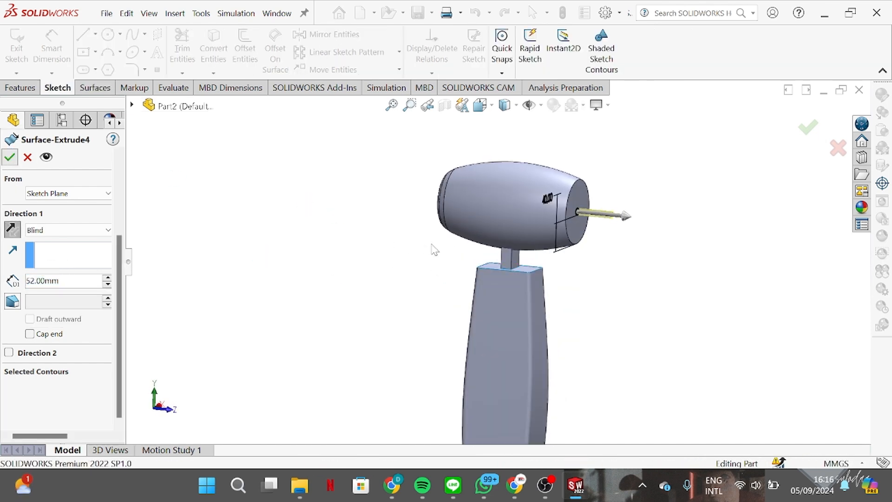
- Create a reference plane parallel to the head's circular front face, offset 50 mm outward with the offset flipped
click(24, 88)
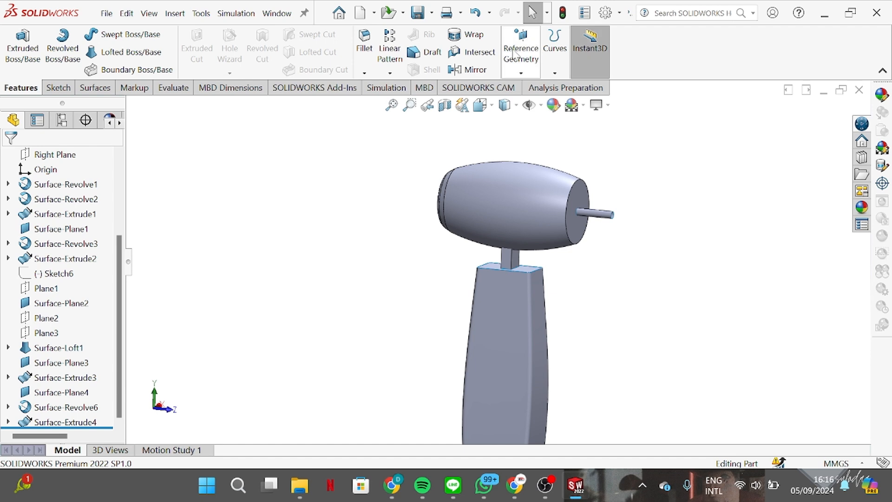
click(555, 73)
click(521, 74)
click(622, 85)
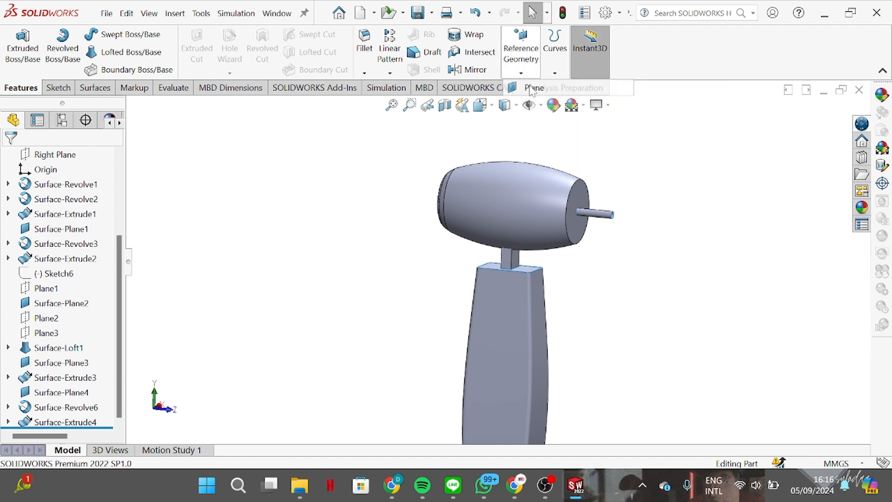
click(575, 237)
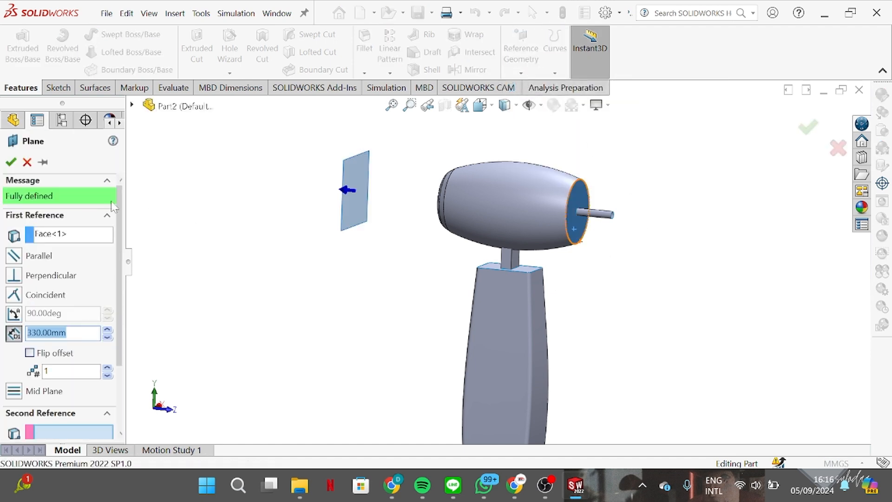
click(30, 352)
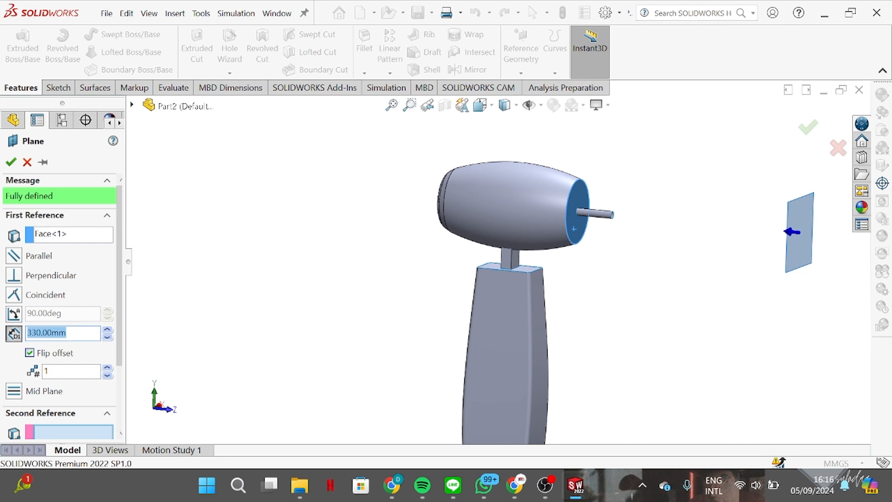
text(50)
key(Return)
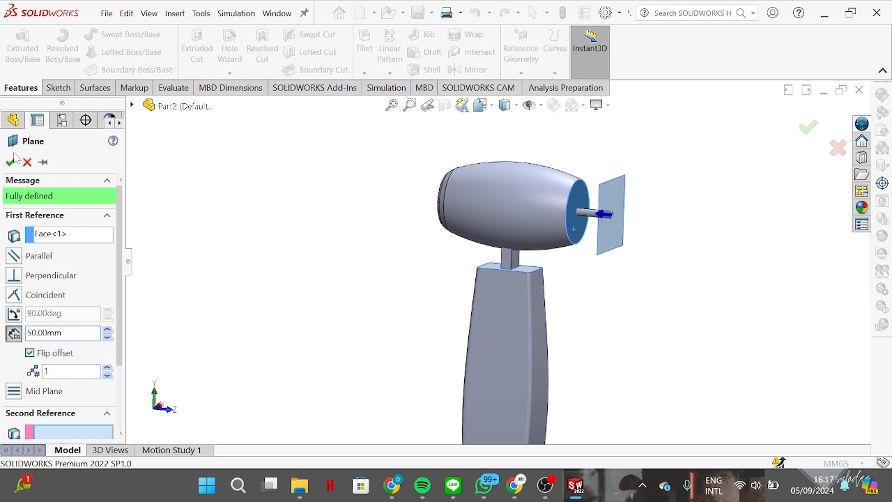
middle_drag(471, 244, 504, 242)
scroll(627, 219, down, 4)
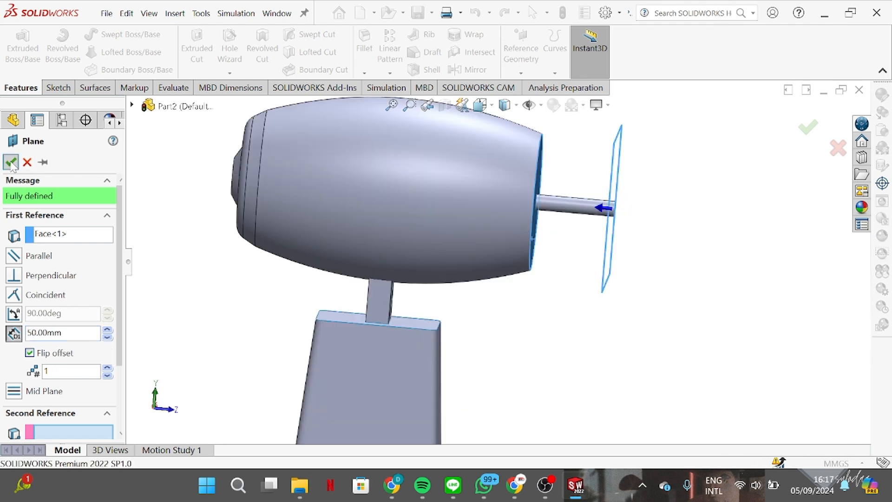
click(11, 162)
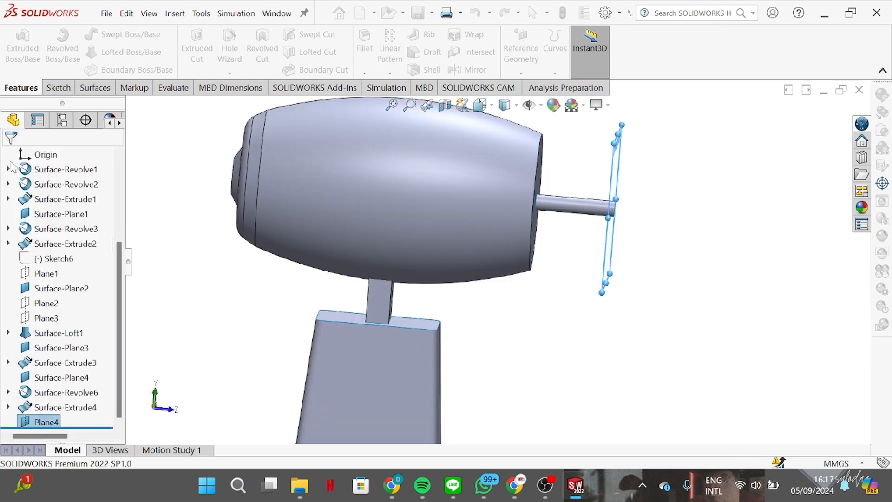
- Start a new sketch on the 50 mm offset plane and view it from the front, framing the head
right_click(46, 421)
click(51, 178)
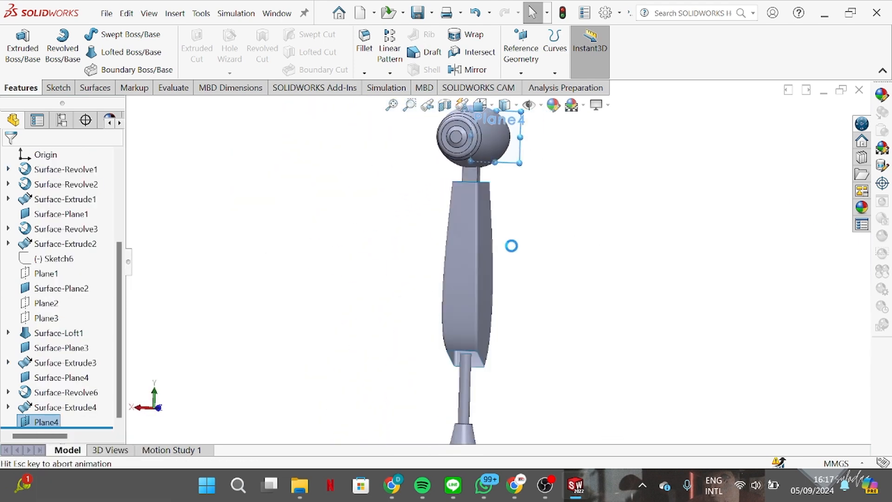
middle_drag(502, 188, 477, 179)
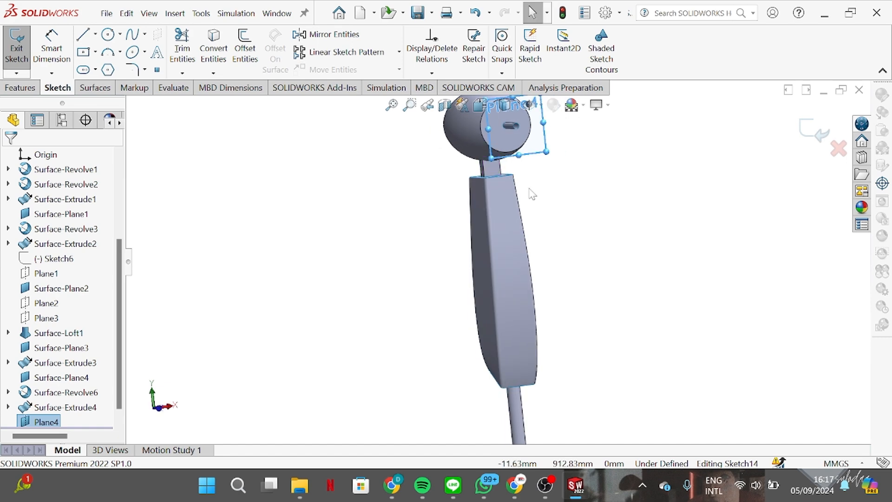
key(space)
key(Escape)
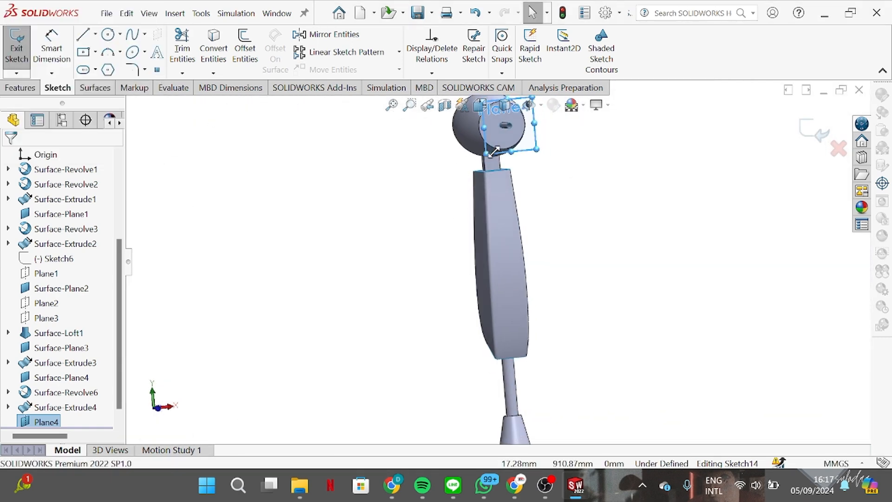
scroll(505, 135, down, 6)
- Convert the circular edge of the head's front face into the sketch
click(108, 35)
click(214, 53)
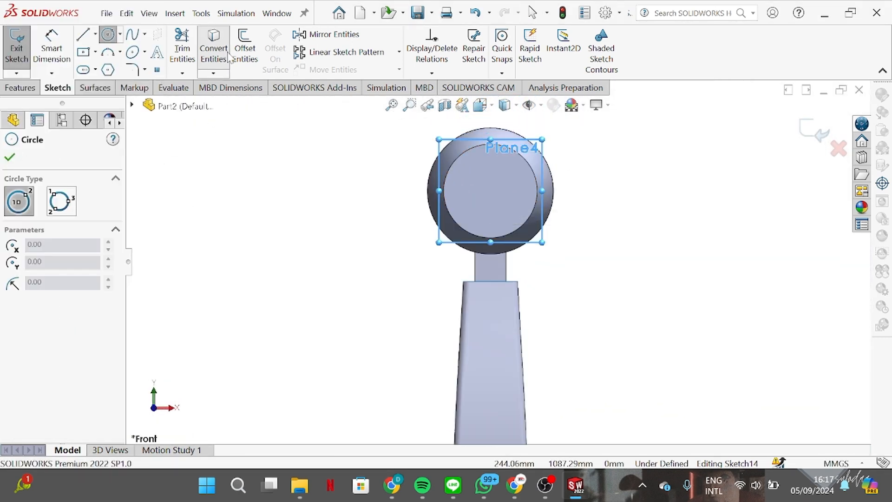
click(468, 152)
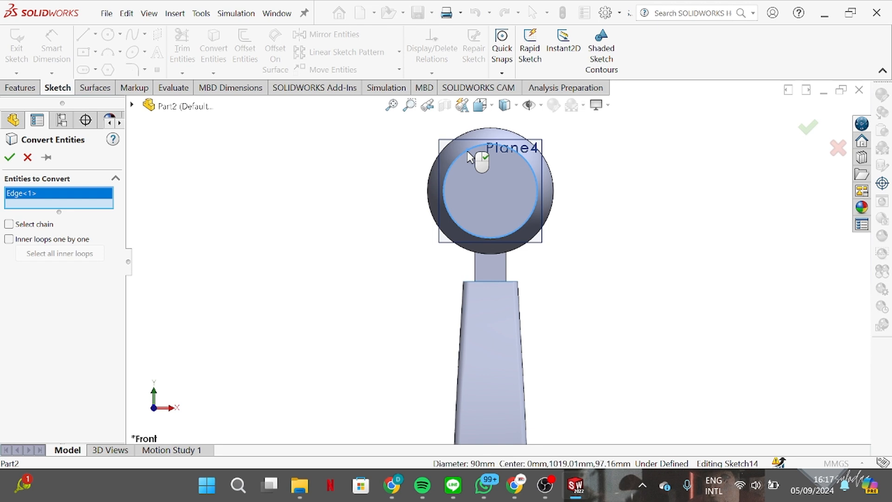
right_click(469, 155)
- Draw a smaller circle concentric with the converted circle and dimension its diameter to 75 mm
click(108, 35)
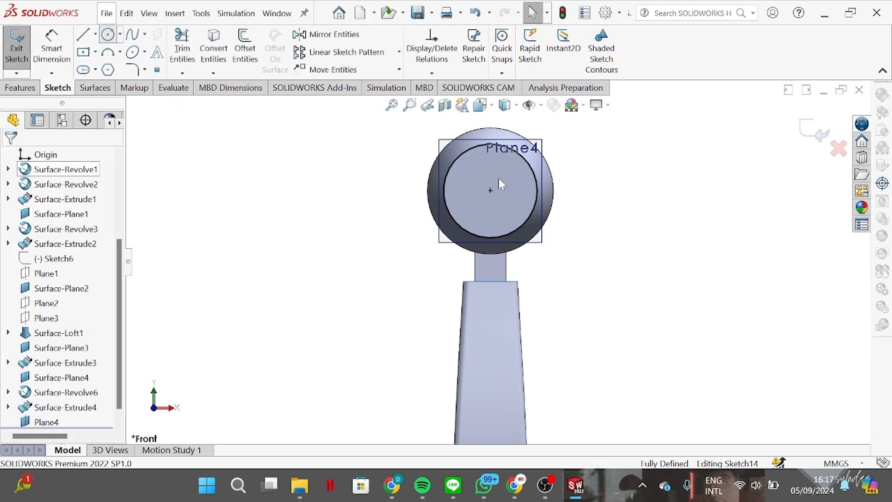
click(491, 190)
click(530, 195)
right_click(528, 186)
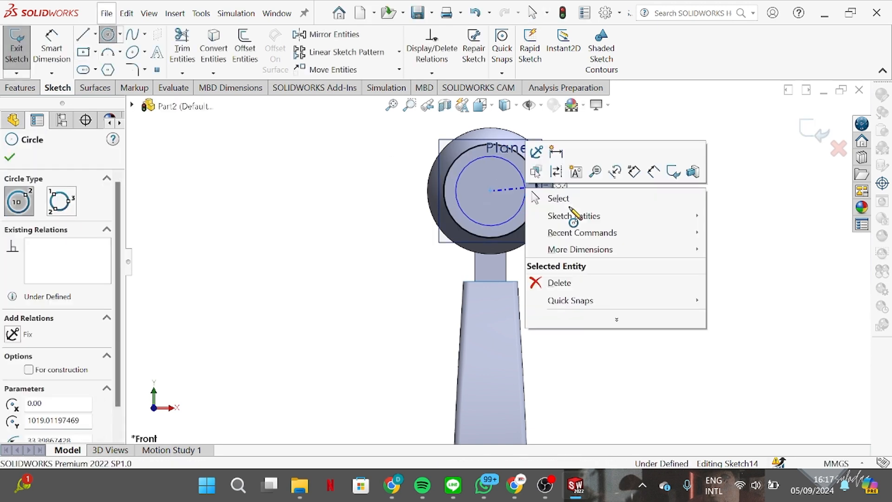
click(543, 195)
click(51, 44)
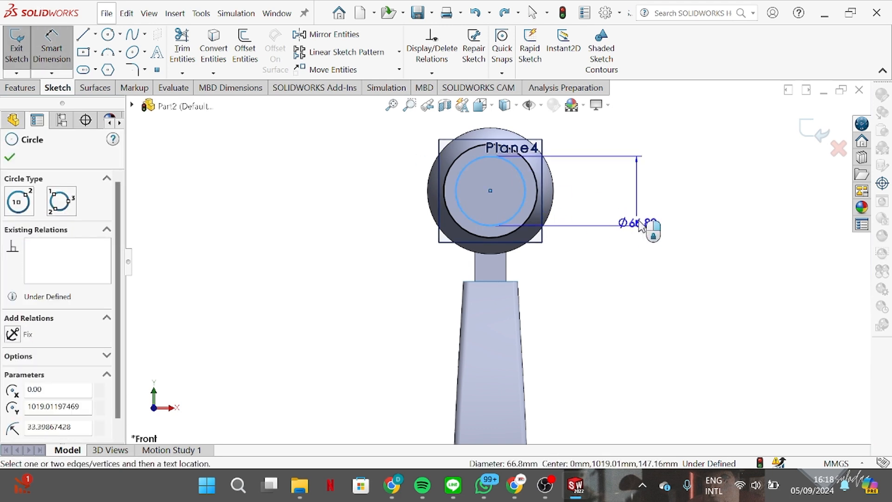
click(640, 223)
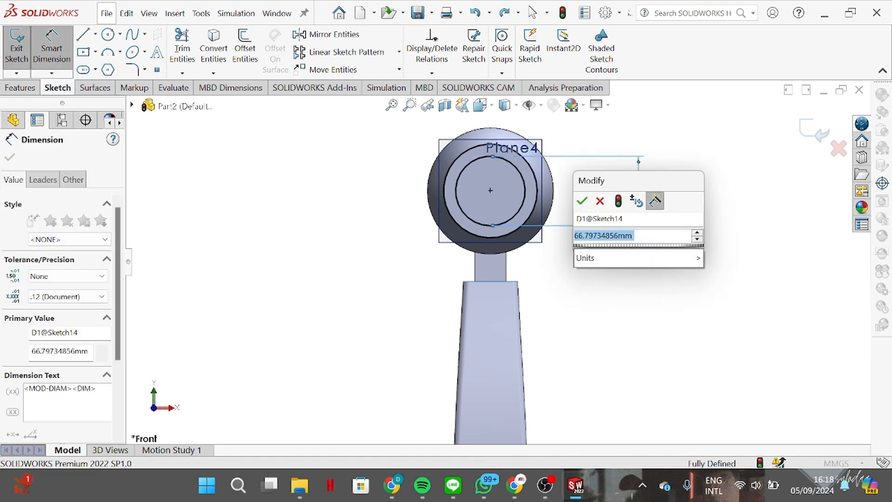
key(Return)
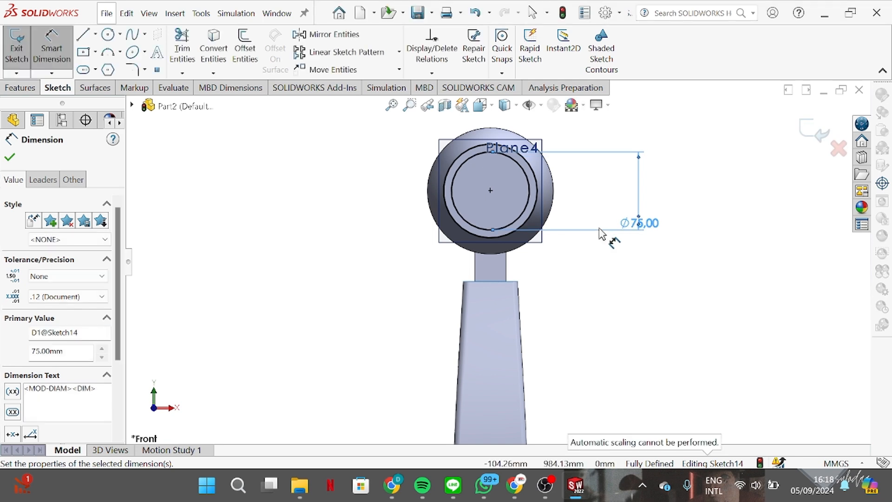
- Trim away the converted outer circle, keeping only the 75 mm circle
click(182, 48)
drag(480, 141, 479, 146)
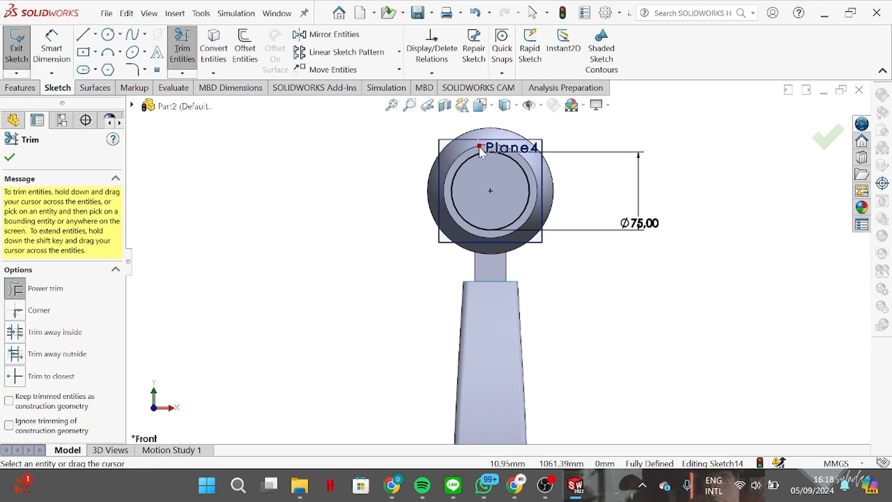
click(827, 137)
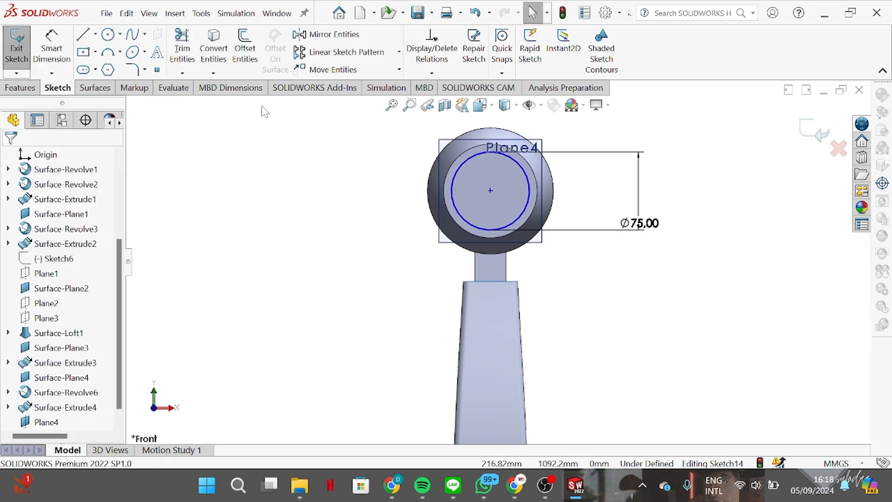
- Create a constant-pitch helix from the 75 mm circle with 80 mm pitch, 0.5 revolutions and a 270° start angle
click(4, 90)
click(555, 46)
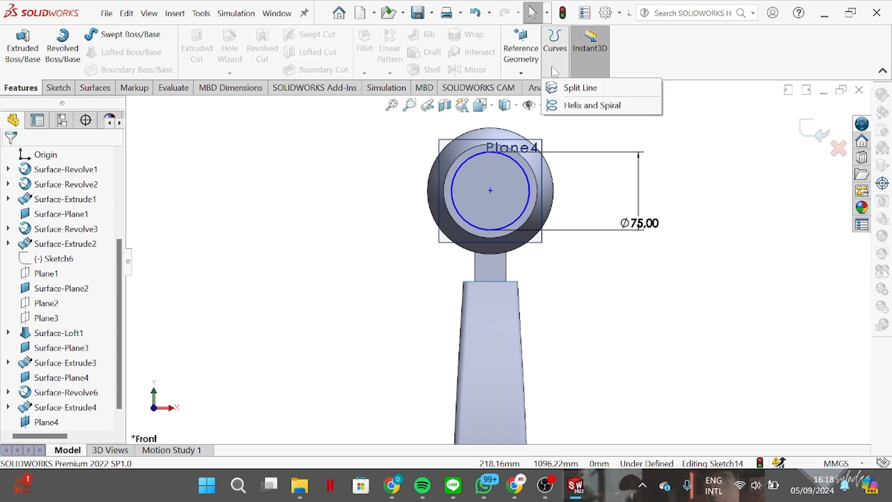
click(570, 105)
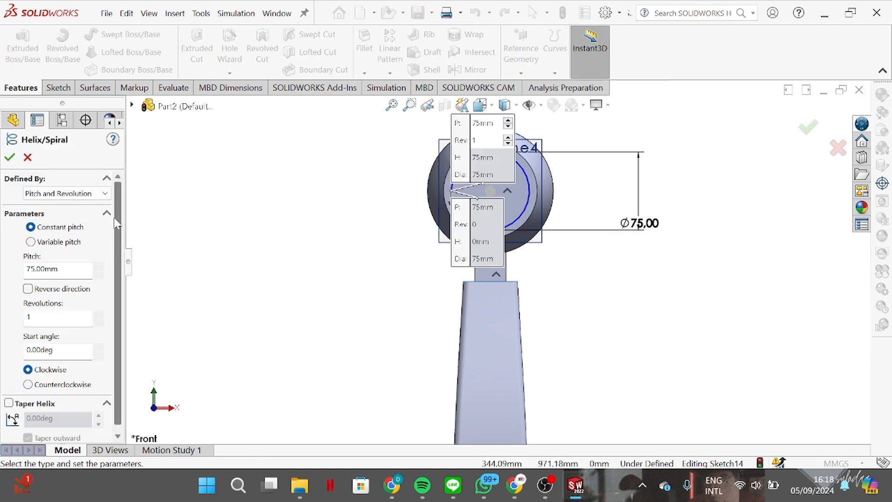
scroll(117, 224, down, 1)
double_click(29, 311)
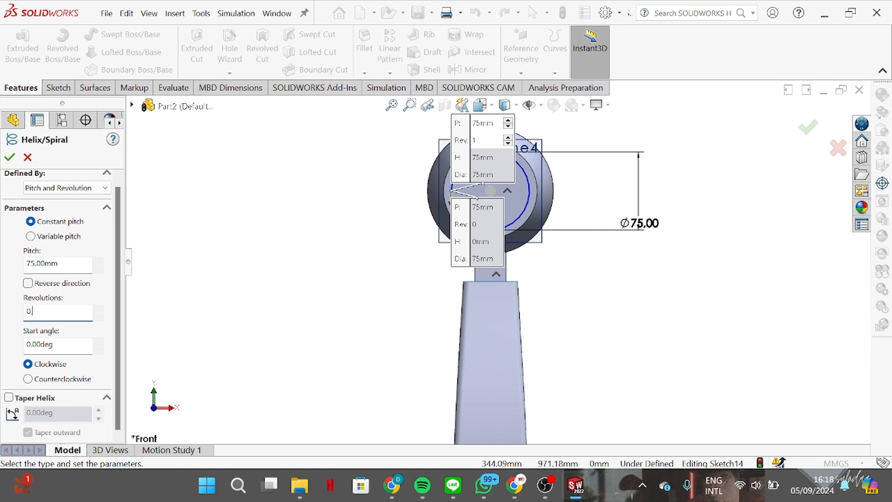
drag(60, 264, 3, 260)
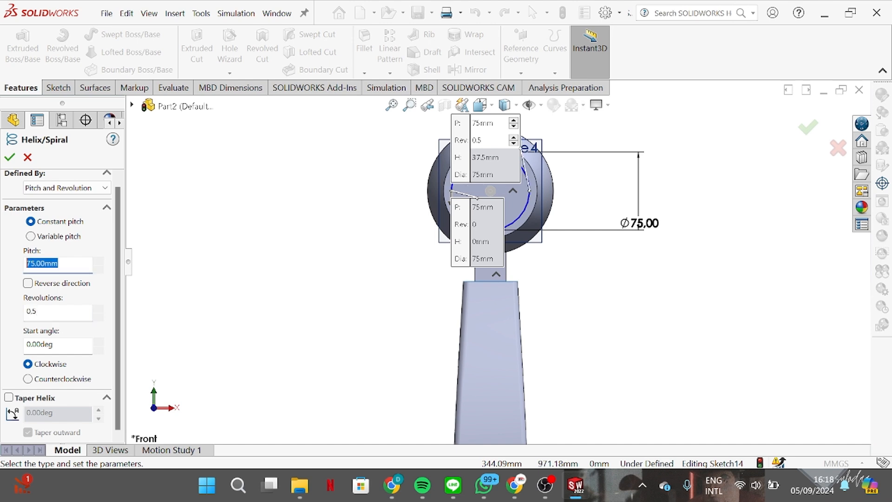
text(80)
key(Return)
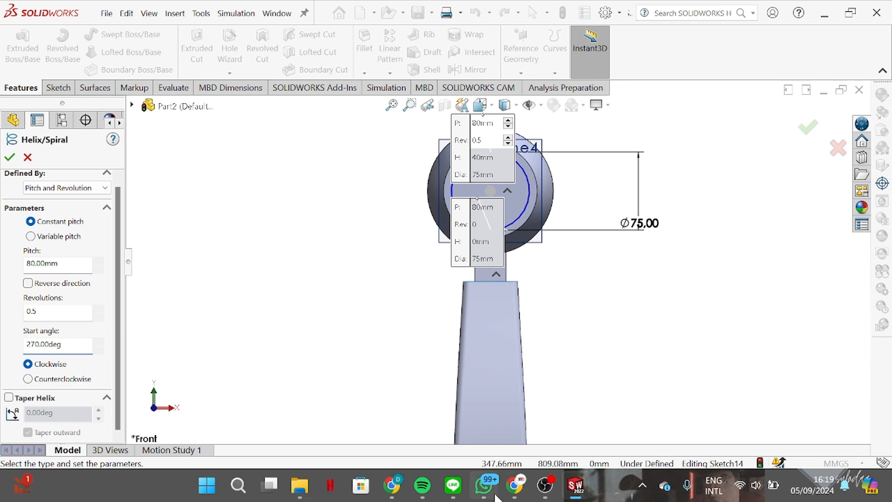
middle_drag(581, 288, 467, 352)
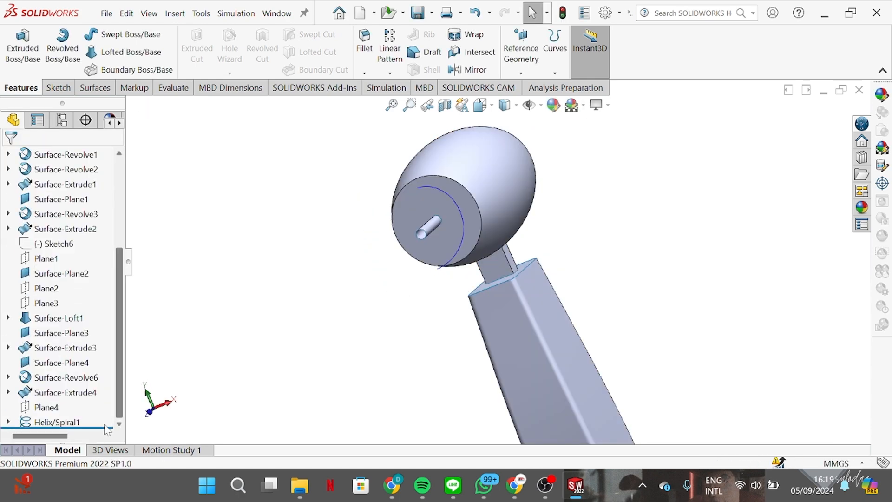
- Edit the helix in front of the head so that it winds counterclockwise
right_click(50, 422)
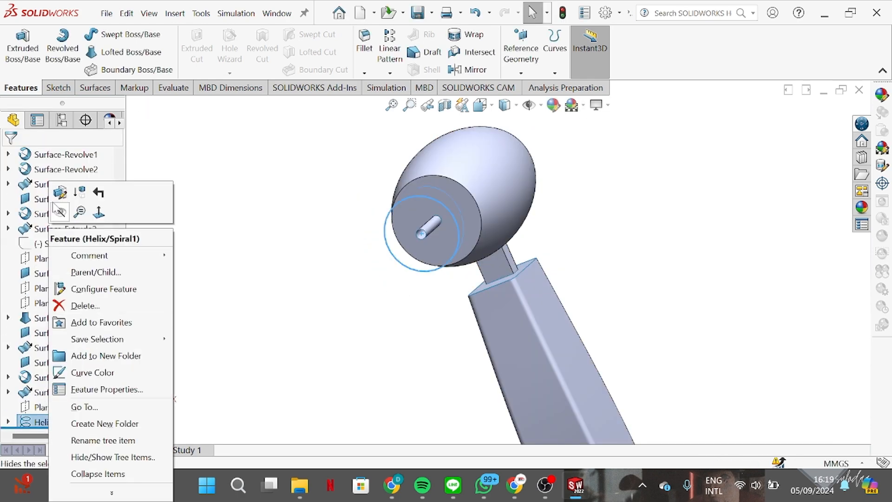
click(60, 194)
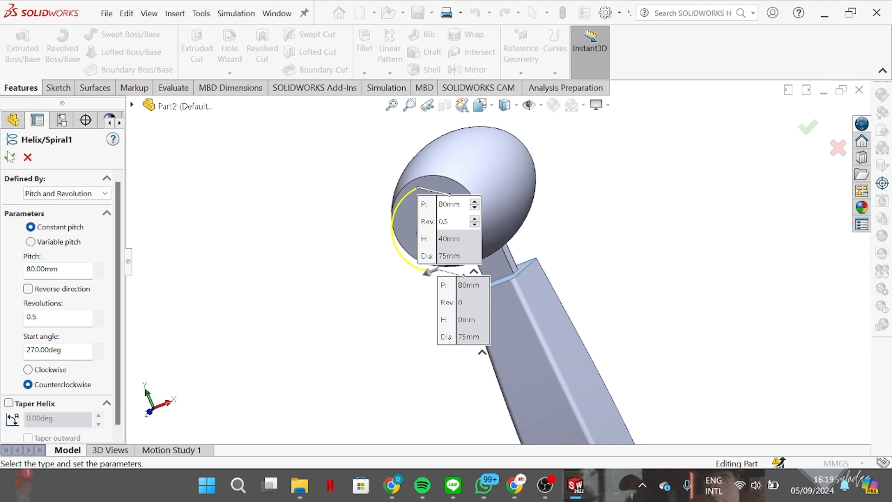
click(10, 157)
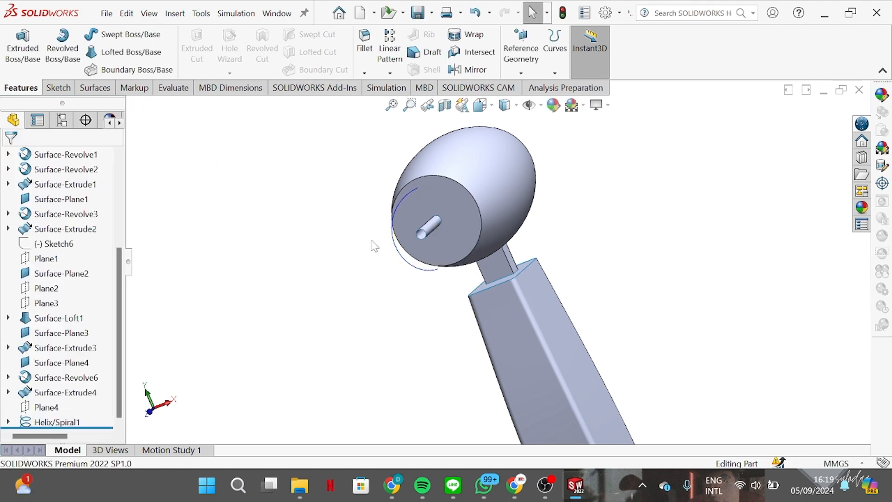
- On the Right Plane, sketch a vertical line about 58 mm long downward from the helix's lower end
scroll(48, 279, up, 5)
click(51, 273)
click(60, 256)
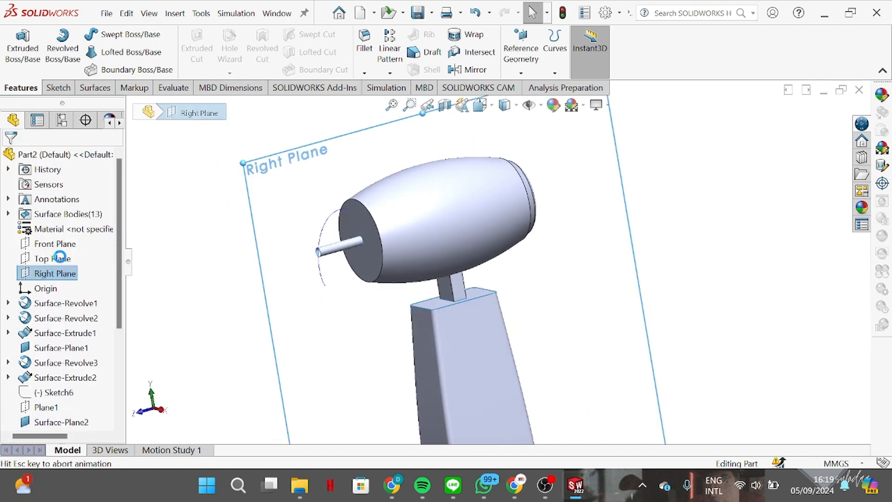
scroll(473, 216, down, 5)
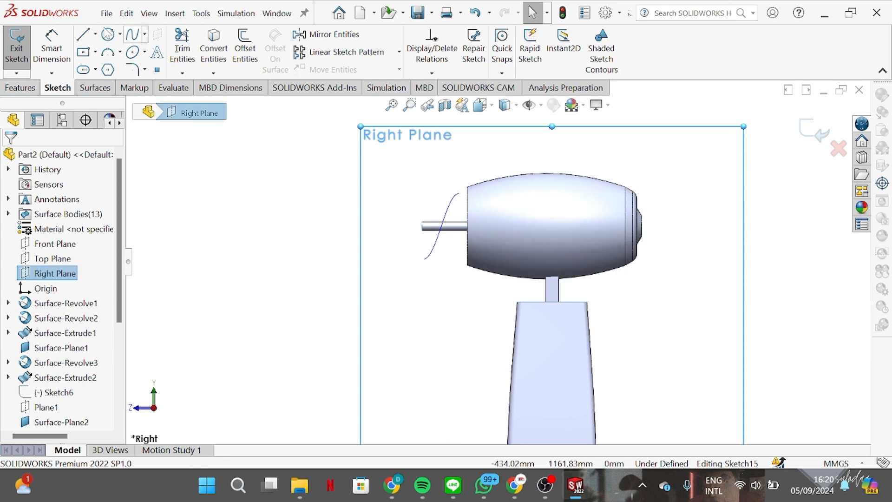
click(96, 34)
click(102, 52)
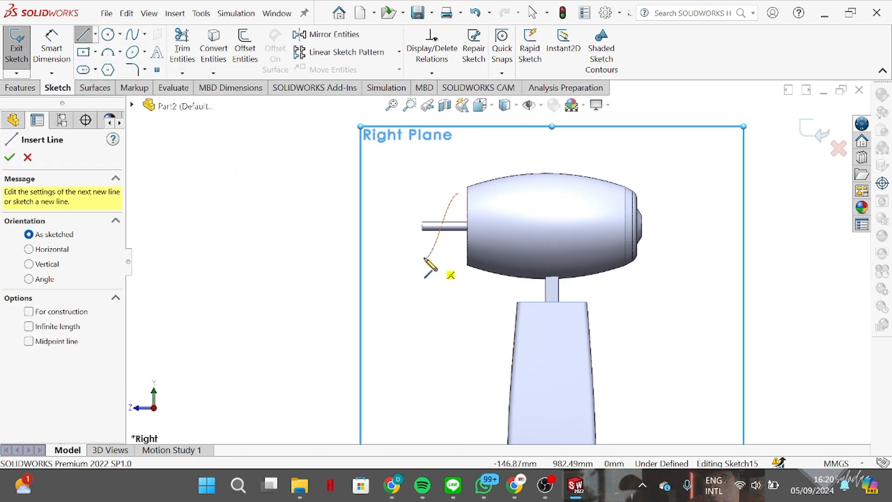
scroll(425, 261, down, 3)
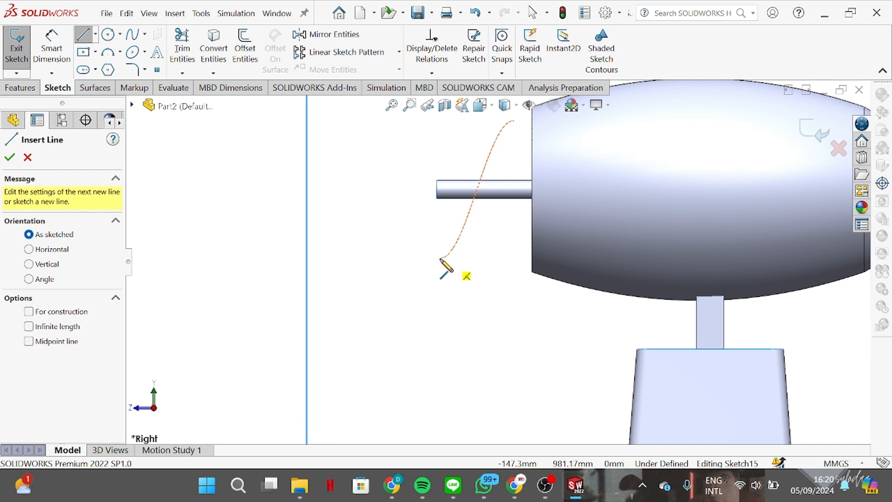
click(441, 258)
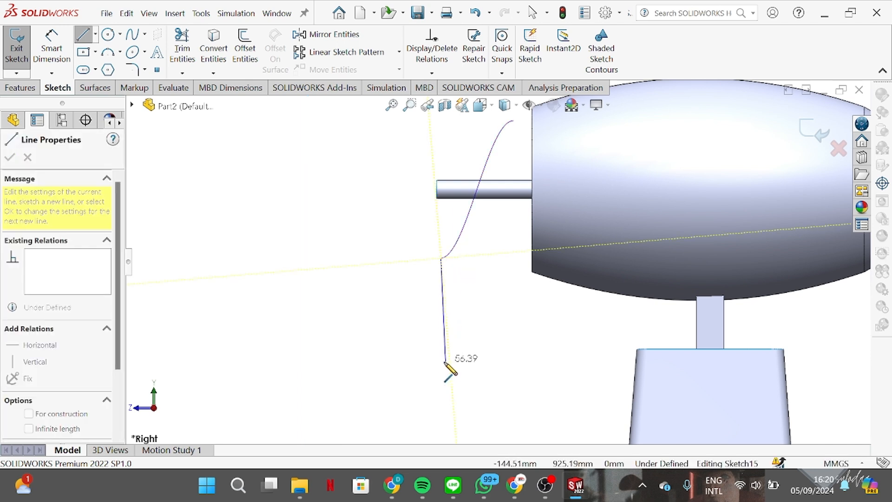
click(441, 364)
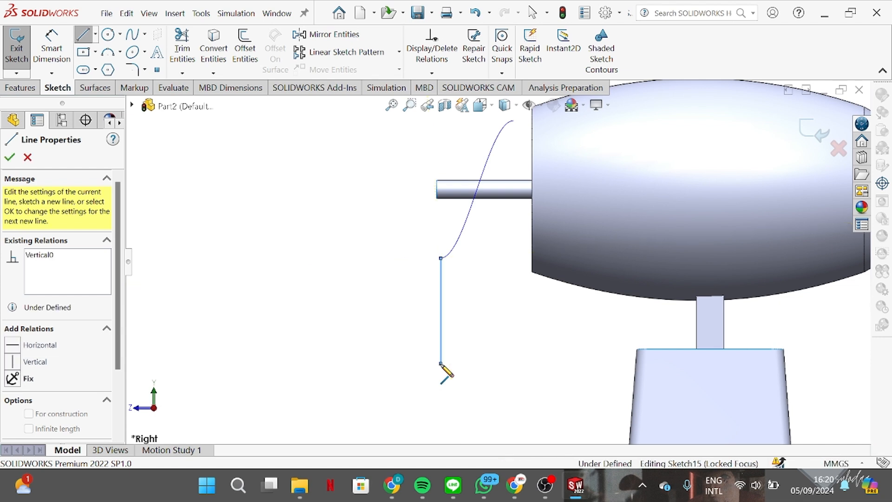
right_click(442, 325)
click(458, 336)
scroll(344, 292, up, 3)
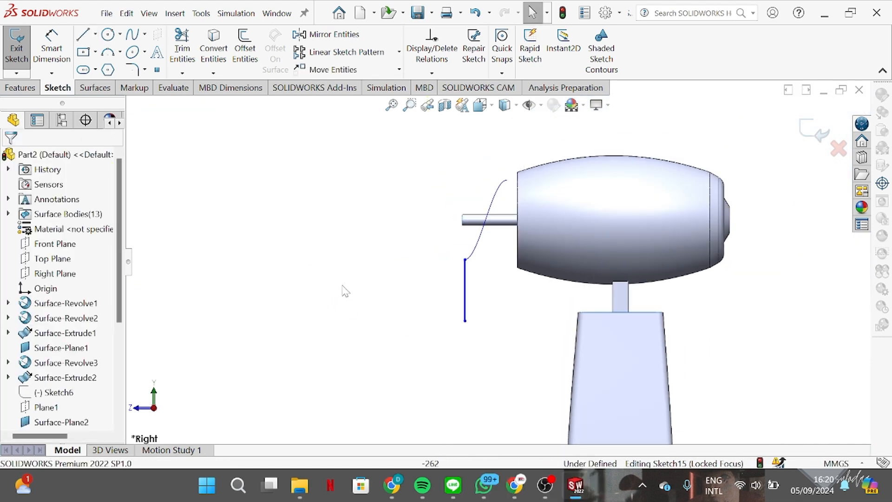
- Dimension the vertical line's length to 180 mm
click(55, 41)
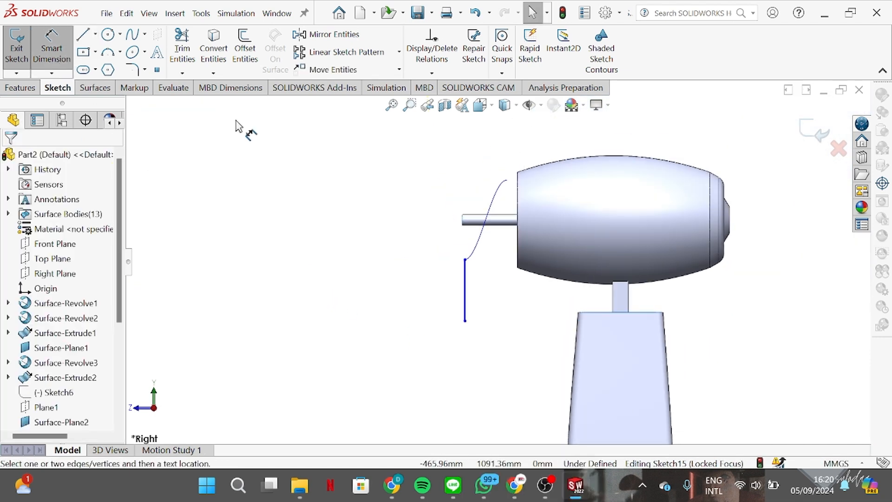
click(465, 287)
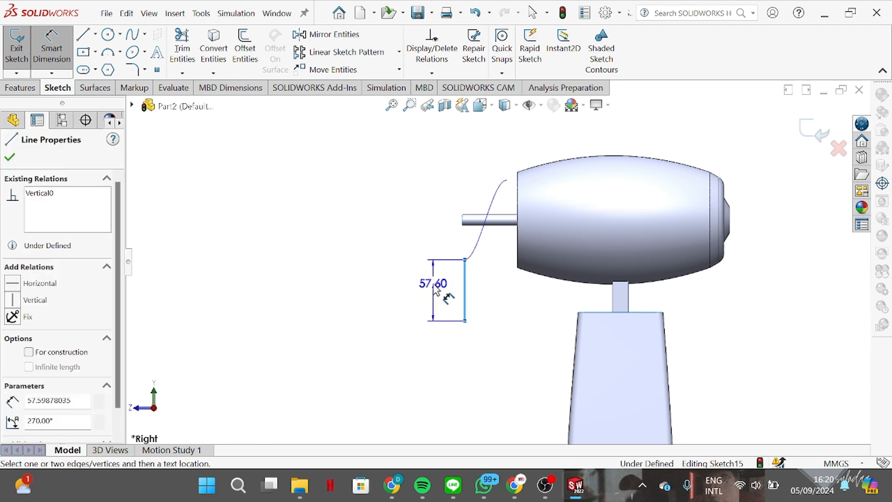
click(437, 295)
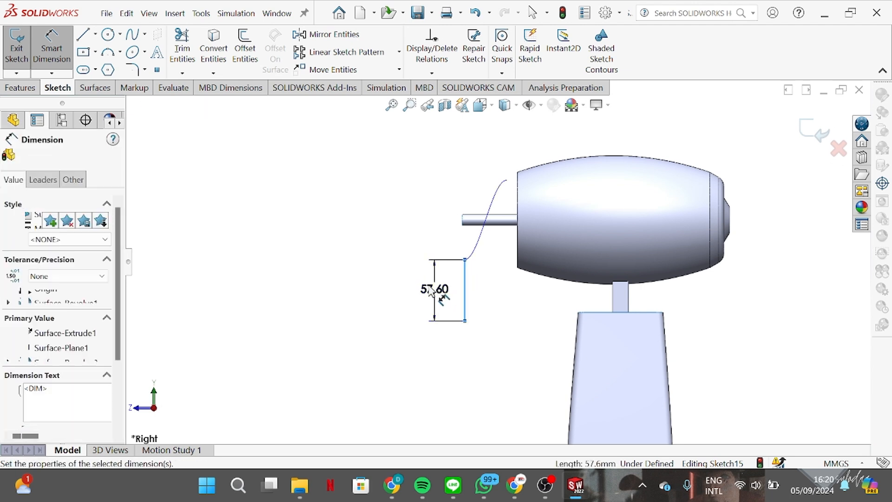
text(100)
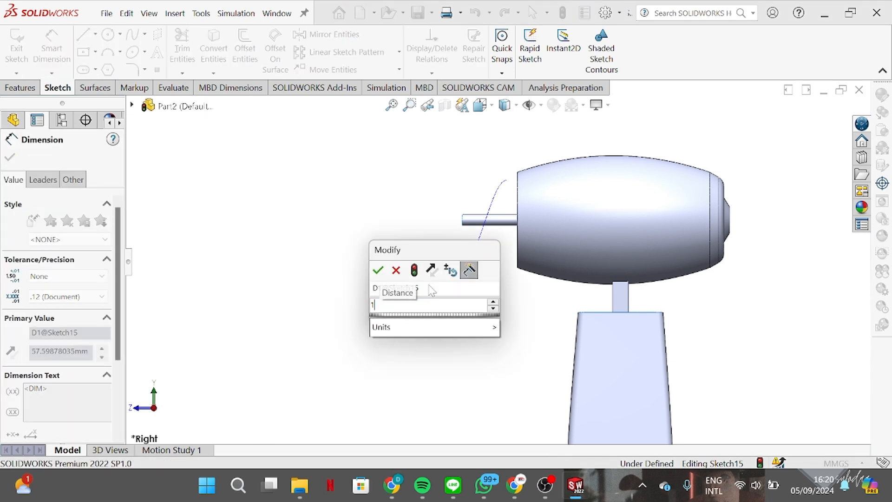
key(Return)
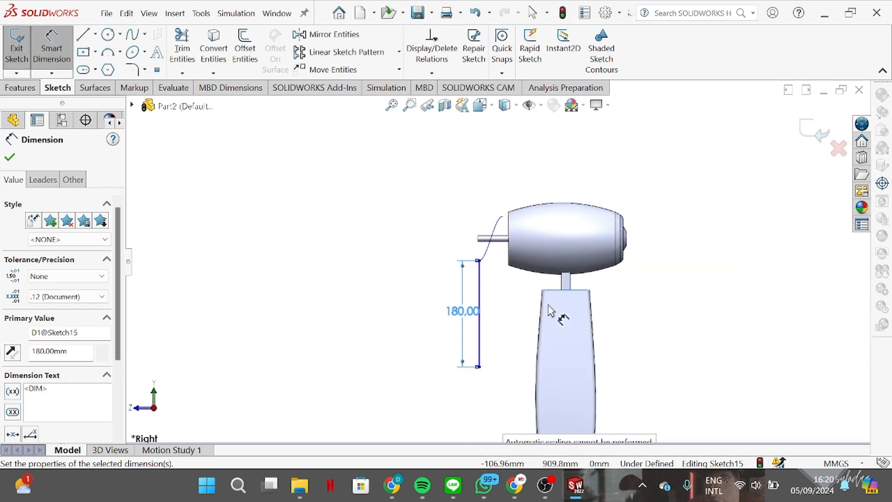
- Create a swept surface using the 180 mm line as the profile and the helix as the path
middle_drag(568, 258, 491, 293)
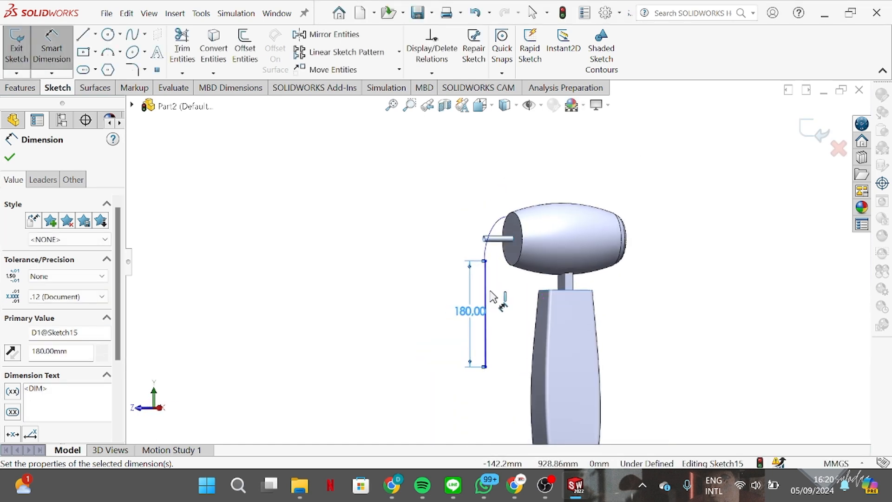
scroll(490, 293, down, 2)
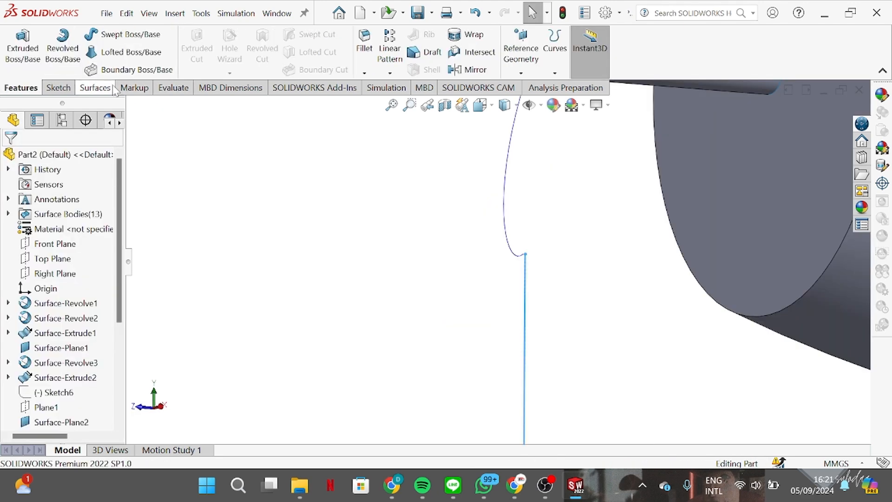
click(94, 88)
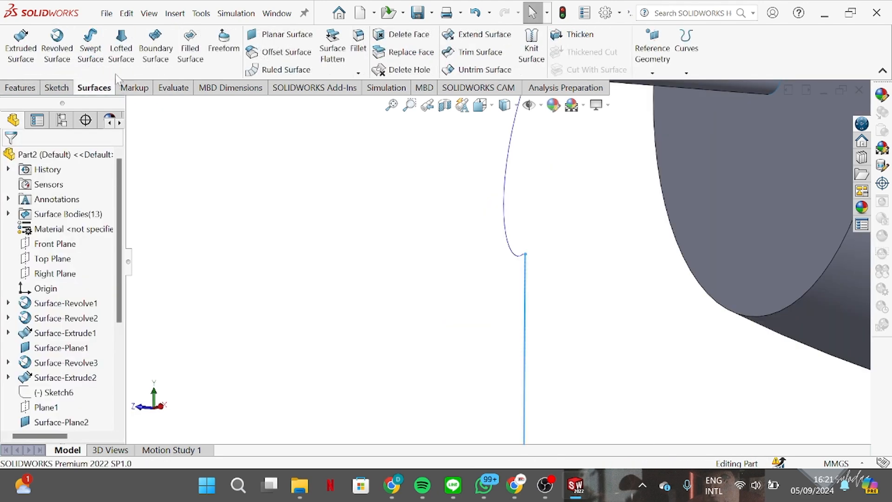
click(504, 208)
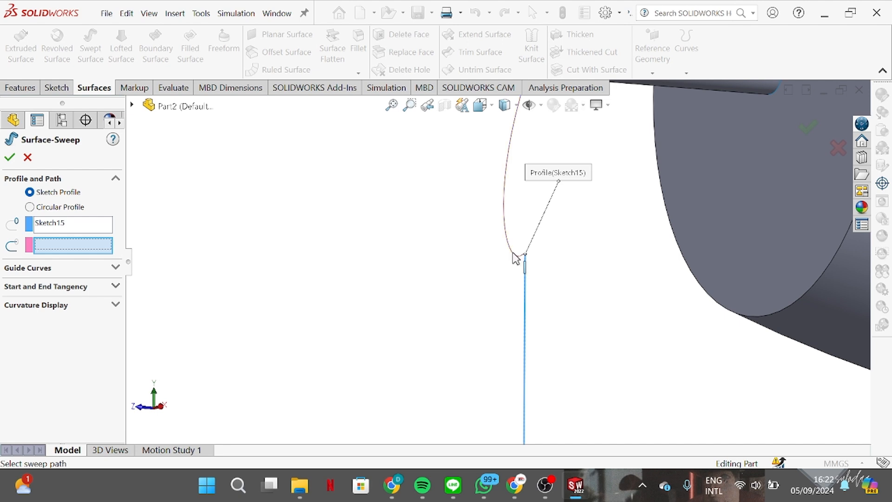
click(513, 255)
scroll(492, 209, up, 5)
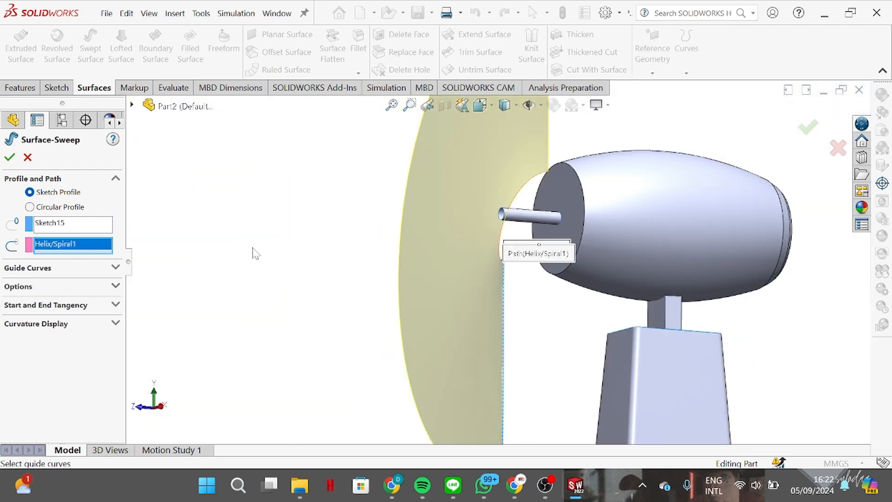
middle_drag(253, 253, 852, 187)
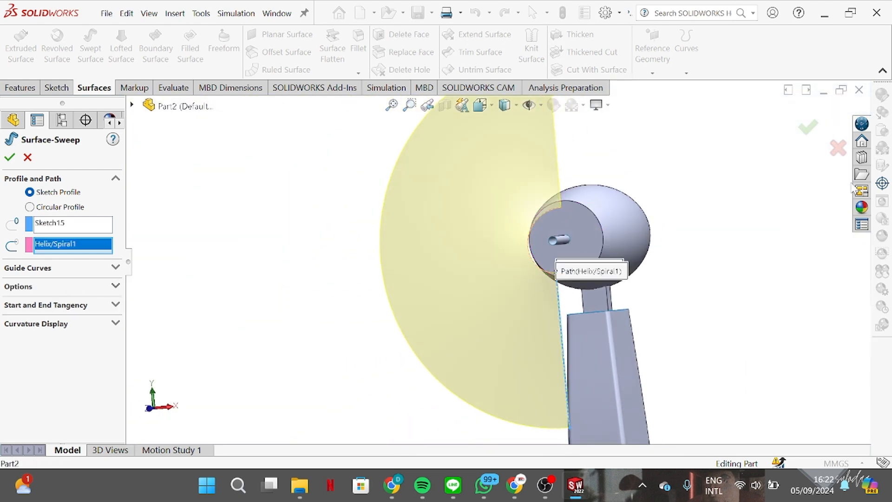
click(808, 128)
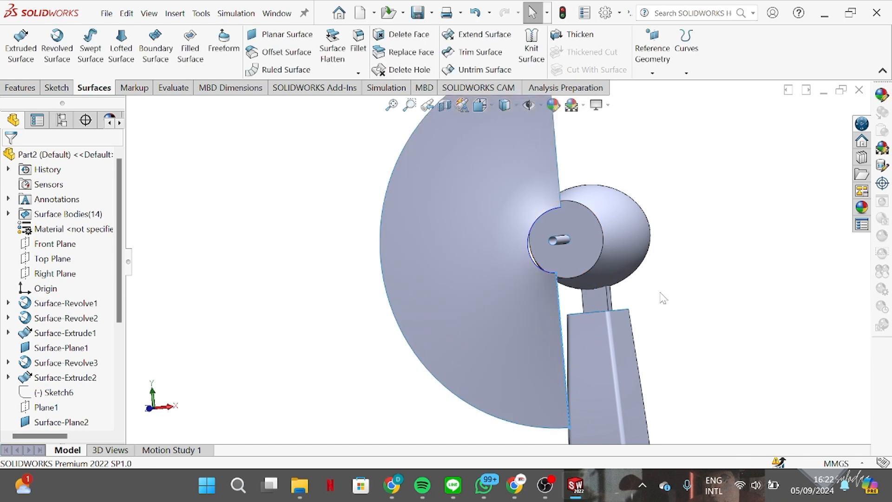
- Thicken the swept blade surface by 10 mm on both sides
middle_drag(667, 303, 453, 289)
click(451, 282)
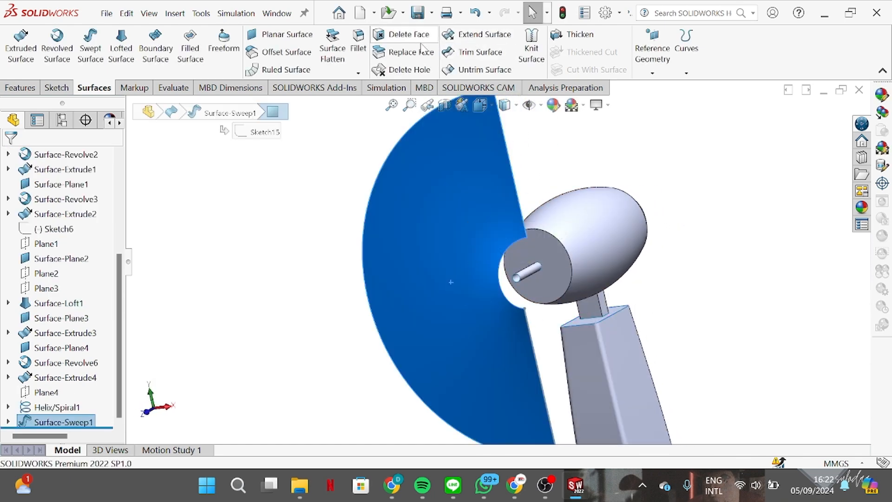
click(573, 35)
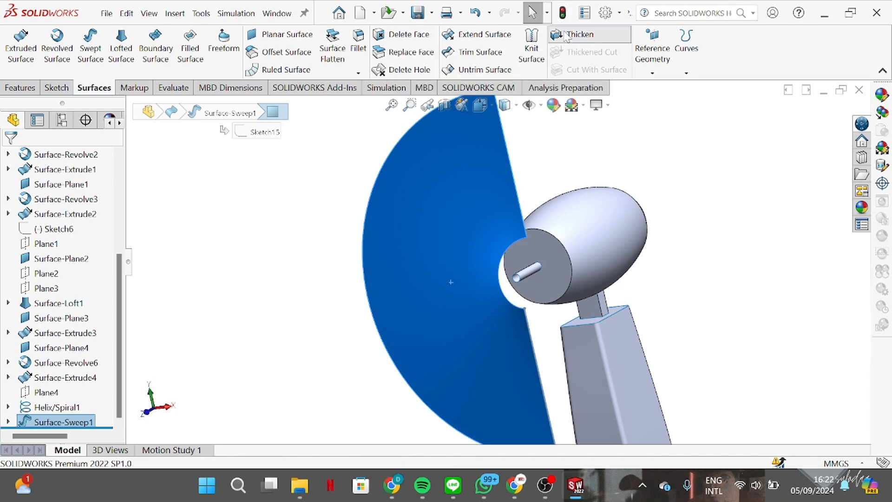
mouse_move(412, 243)
middle_down()
mouse_move(614, 235)
mouse_move(402, 257)
middle_up()
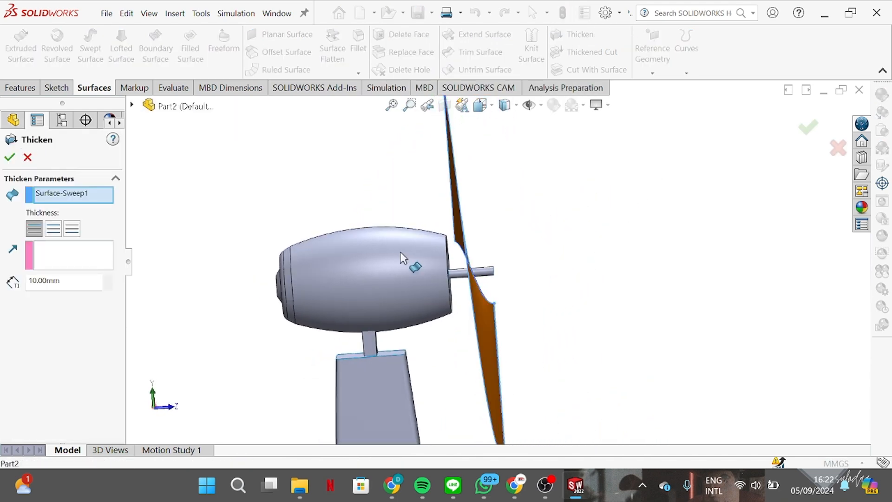
click(59, 233)
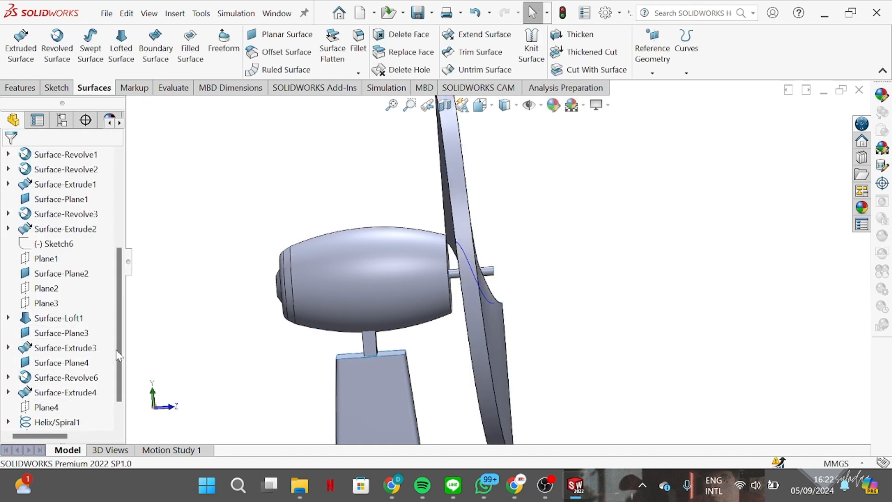
- Edit the blade's thickening so the 10 mm is added only on the side facing away from the head
scroll(118, 355, down, 1)
right_click(42, 422)
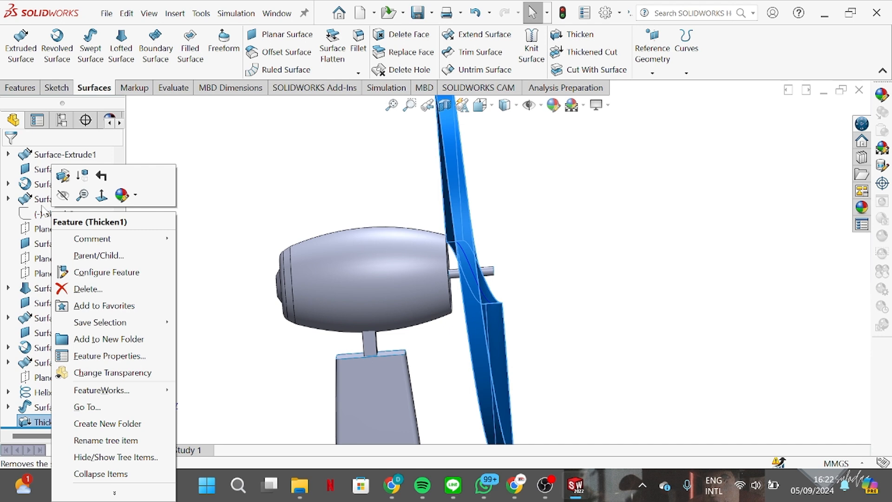
click(64, 176)
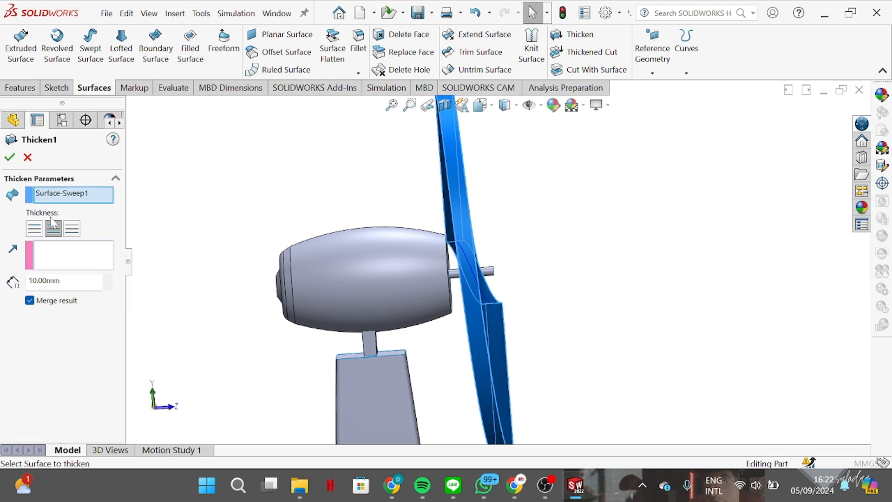
click(38, 233)
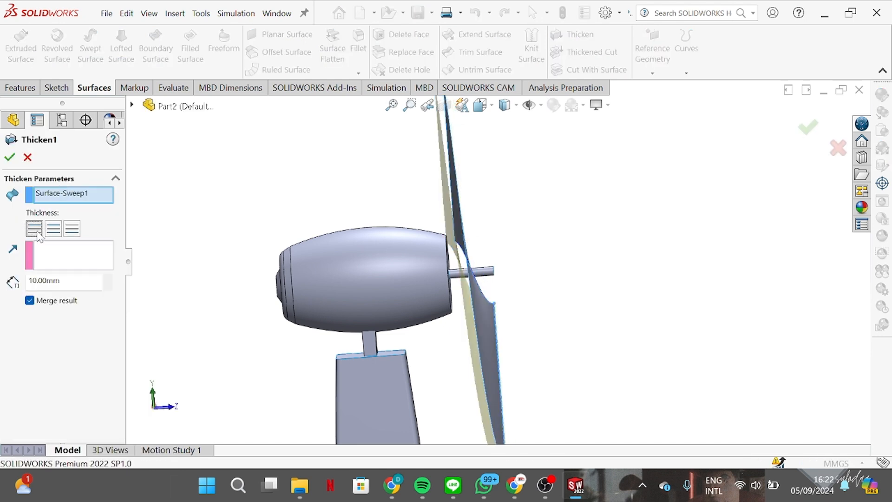
click(68, 232)
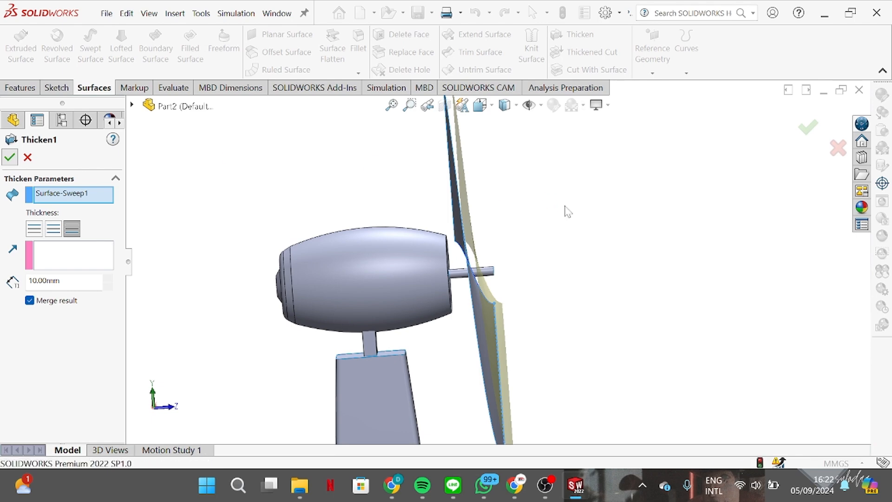
key(Return)
middle_drag(578, 292, 492, 300)
key(space)
click(376, 310)
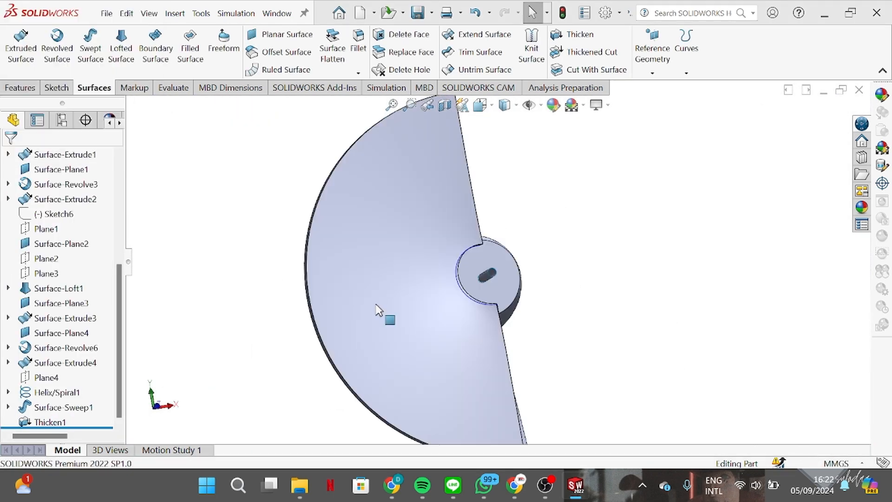
scroll(61, 232, up, 10)
click(52, 259)
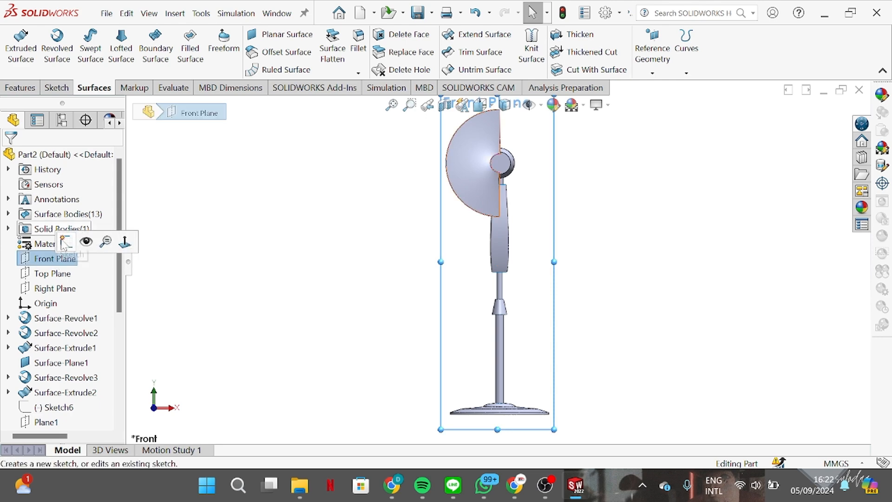
click(65, 243)
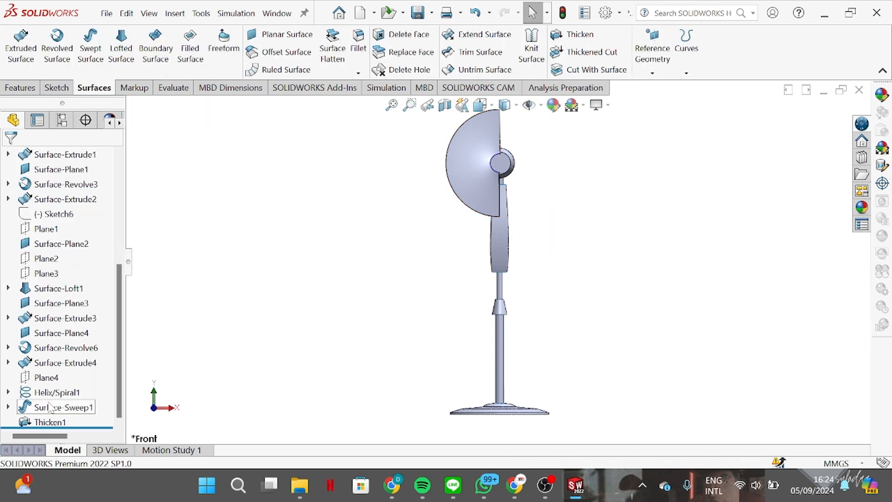
- Edit the swept blade's profile sketch so the vertical line is 230 mm long, and rebuild the blade
right_click(50, 407)
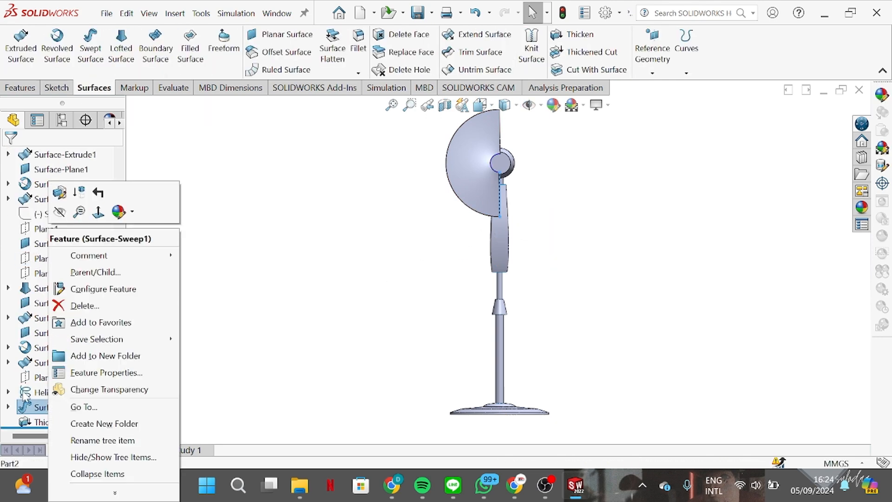
click(8, 407)
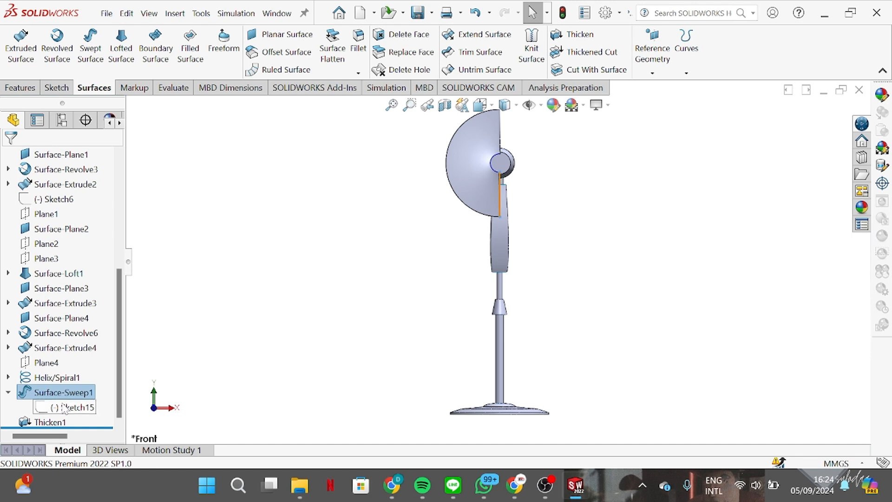
right_click(65, 409)
click(73, 233)
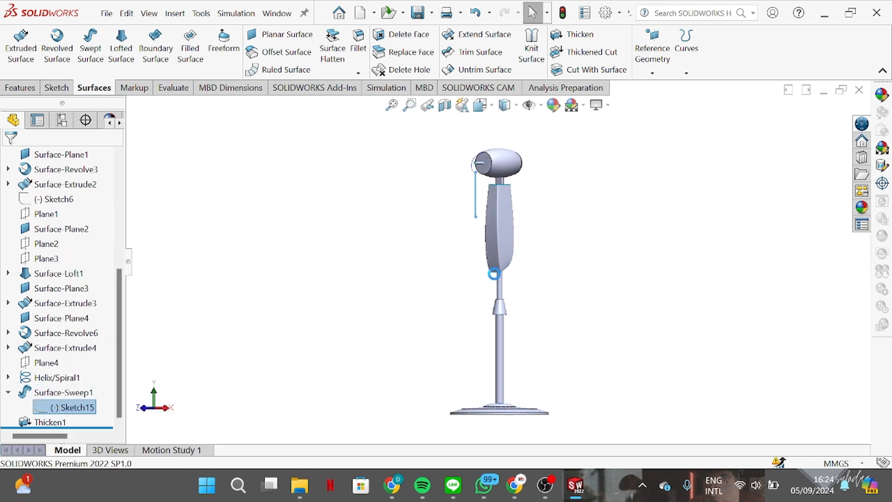
double_click(448, 162)
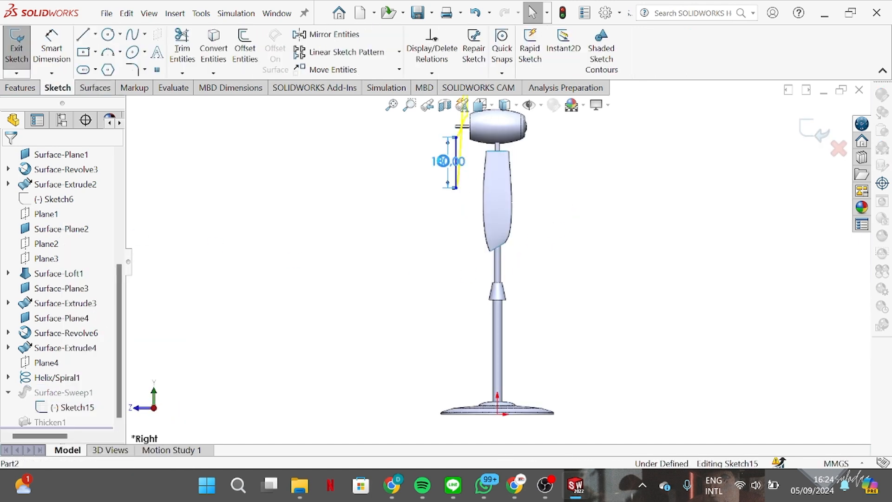
text(180)
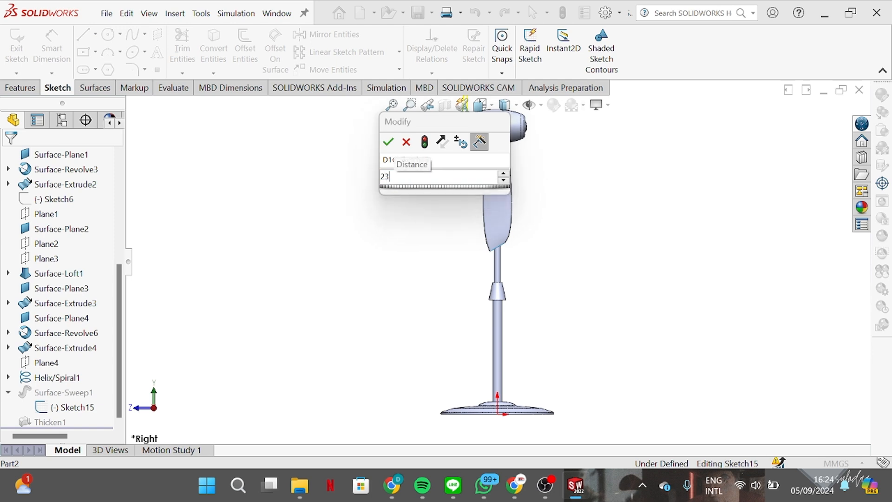
key(Return)
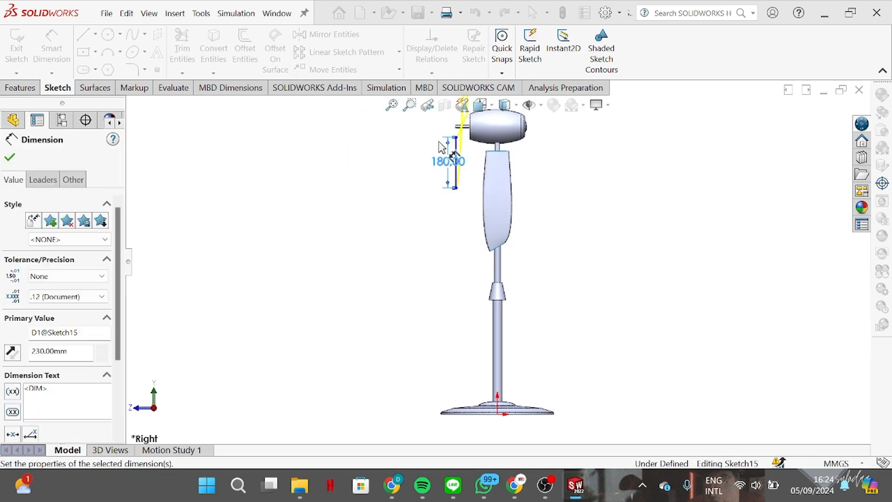
click(816, 130)
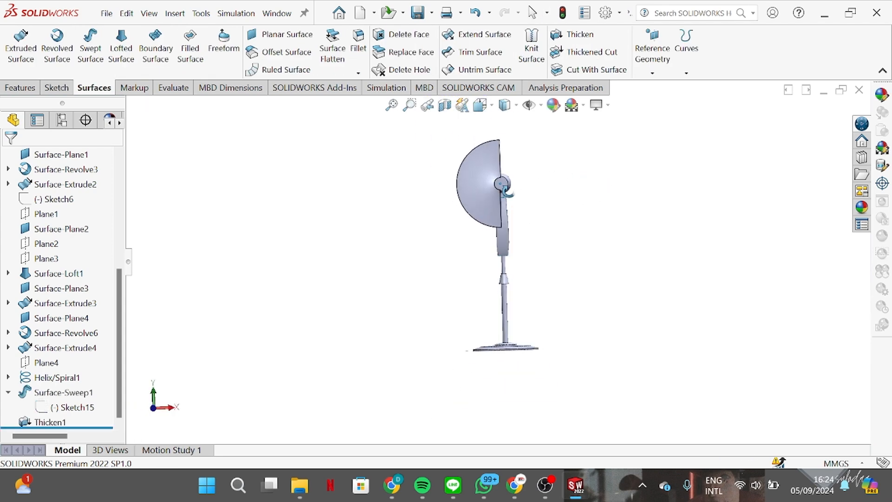
- Start a sketch on the Front Plane and convert the outline of the head's circular front face into it
key(space)
click(393, 284)
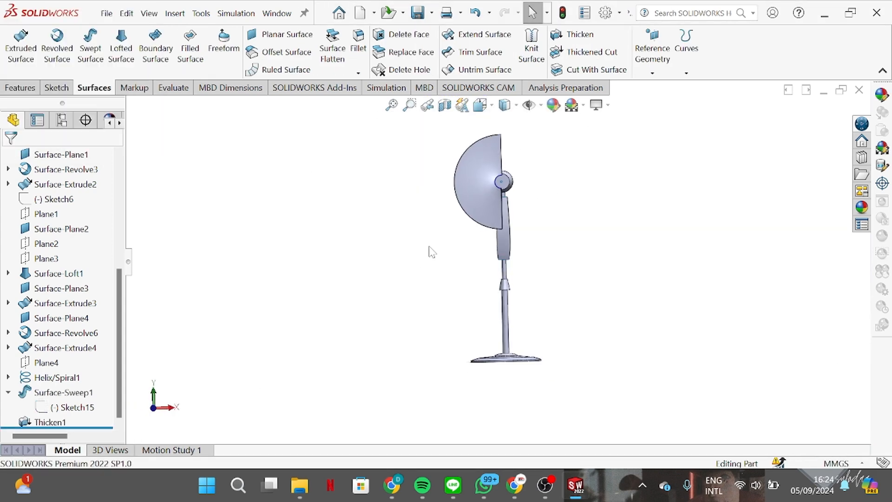
scroll(428, 250, down, 3)
scroll(76, 255, up, 2)
scroll(77, 256, up, 4)
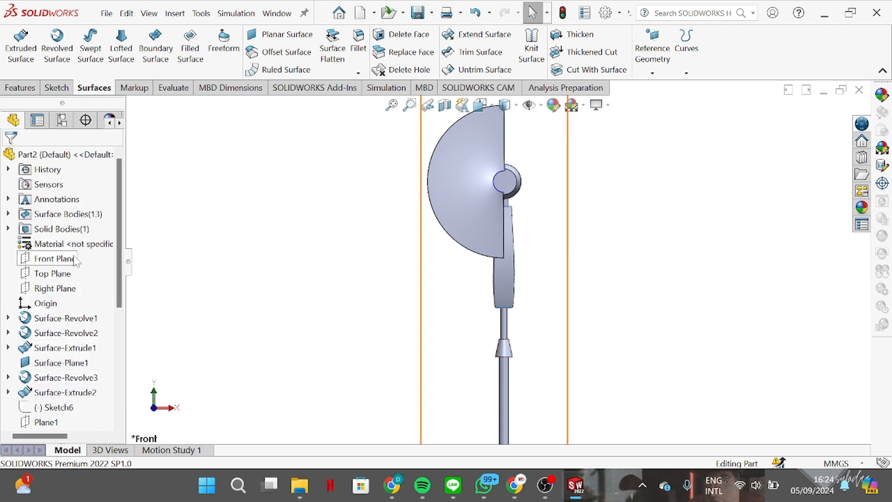
click(59, 260)
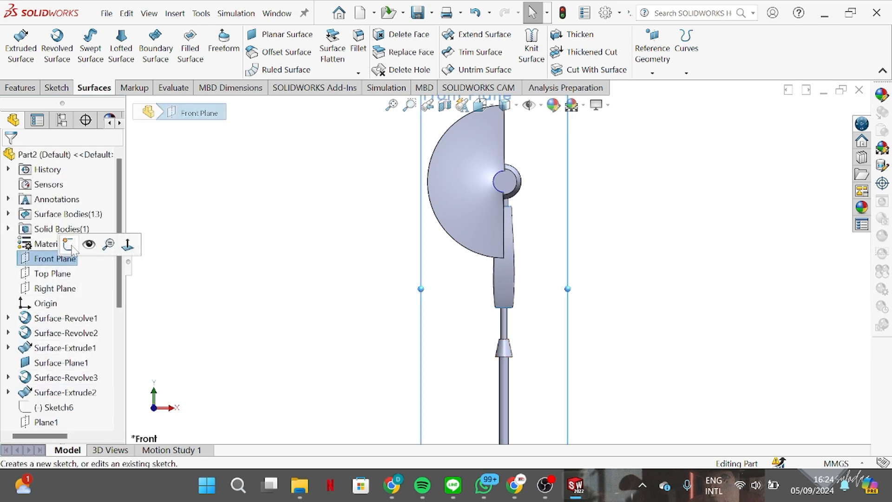
click(67, 243)
scroll(521, 144, down, 3)
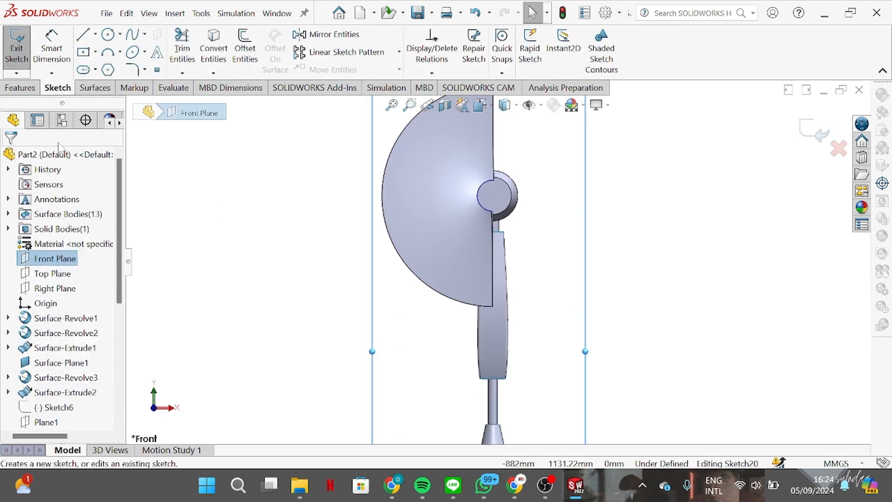
click(481, 201)
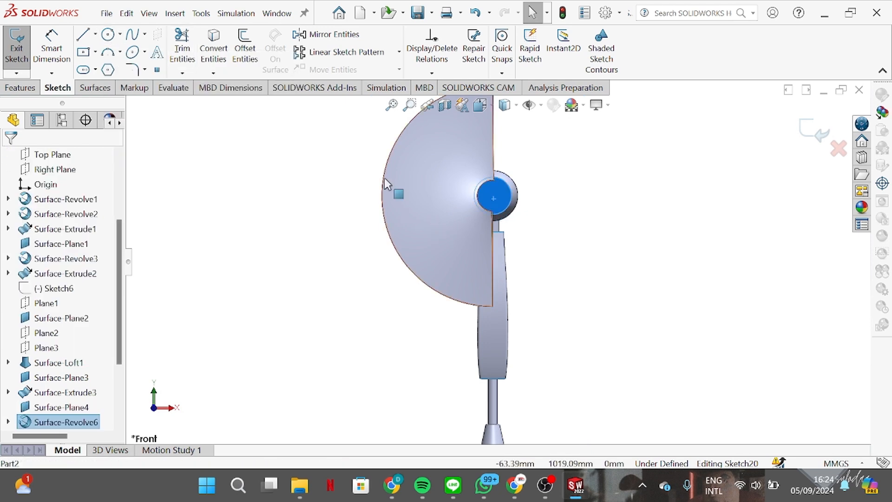
click(214, 48)
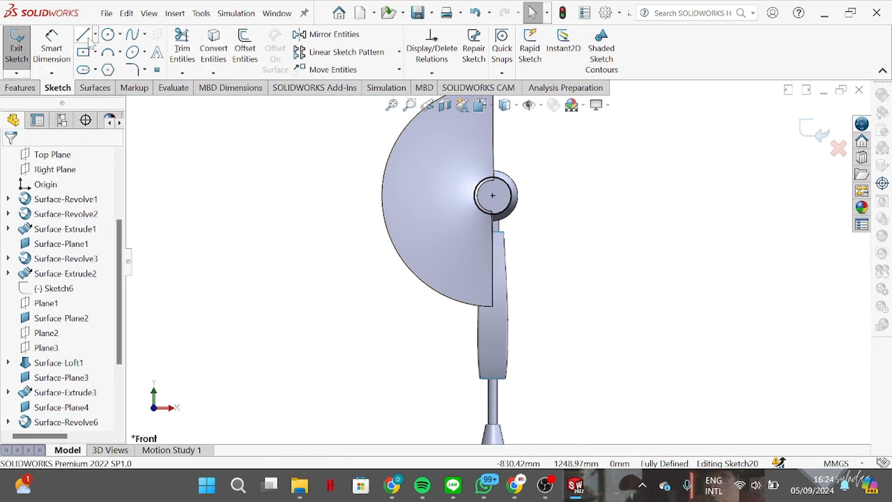
- Draw a closed teardrop-shaped spline from the head's centre, extending about 250 mm toward the blade's outer edge and back
click(132, 34)
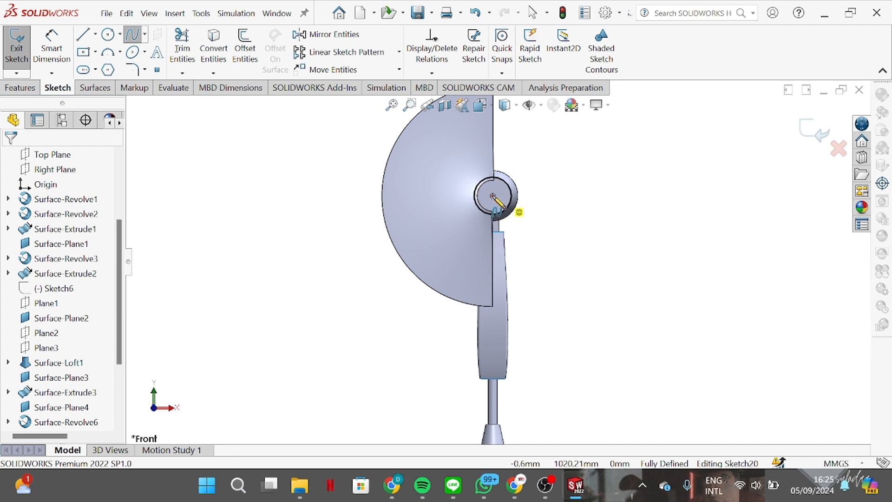
click(493, 195)
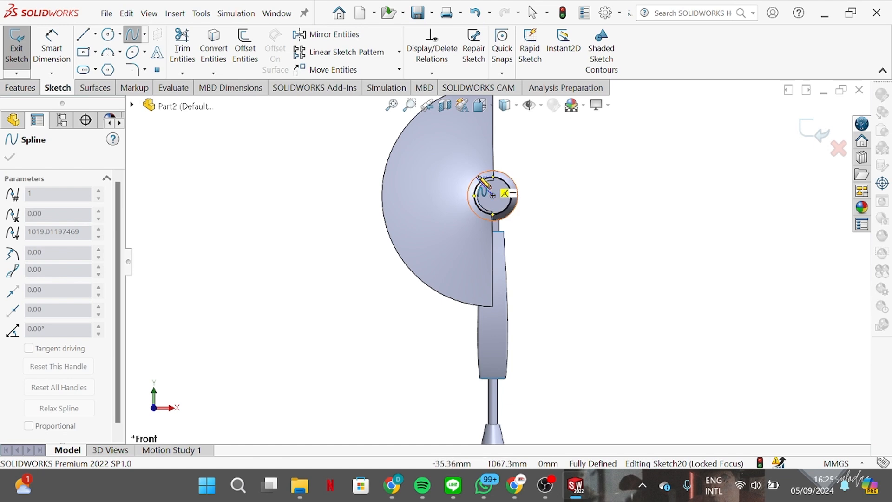
click(463, 149)
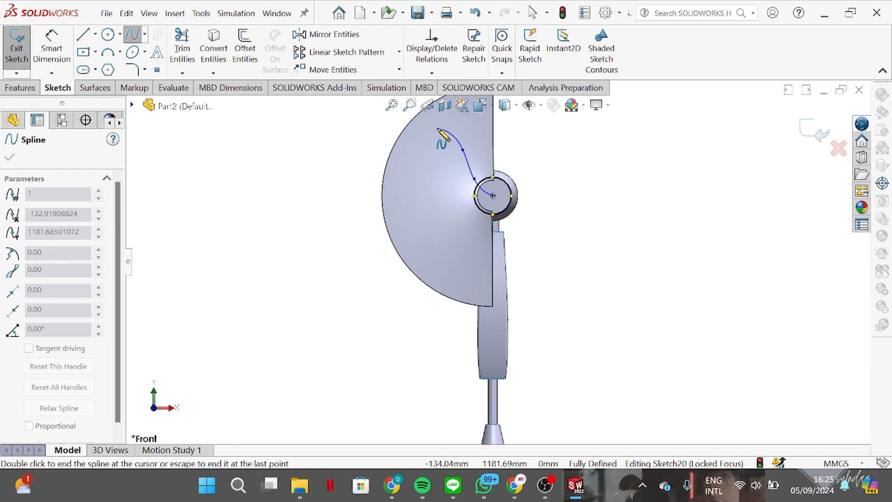
click(413, 124)
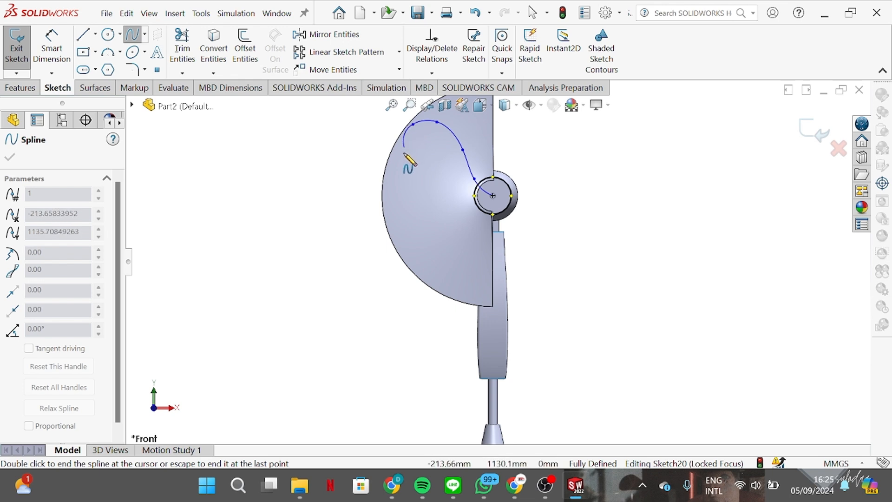
click(390, 183)
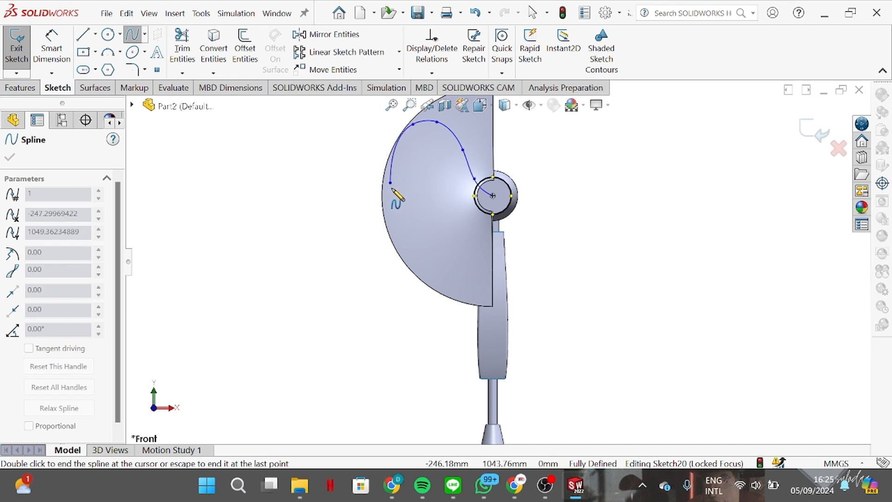
click(427, 210)
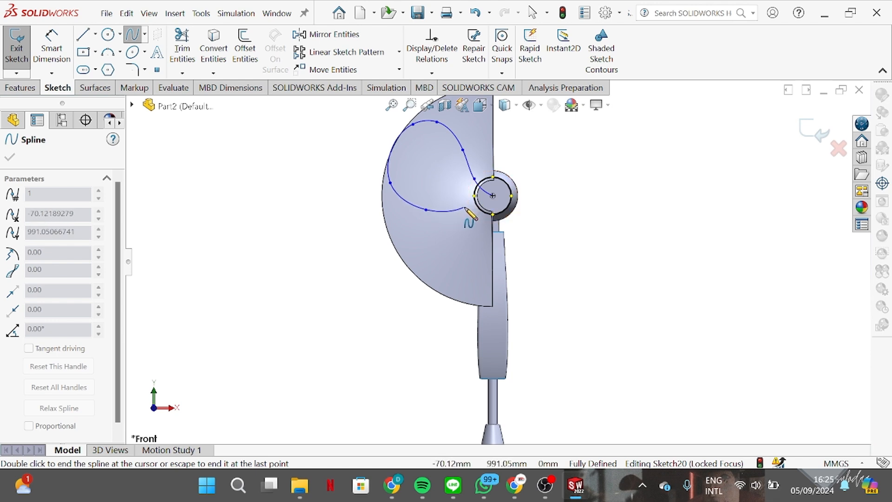
click(470, 205)
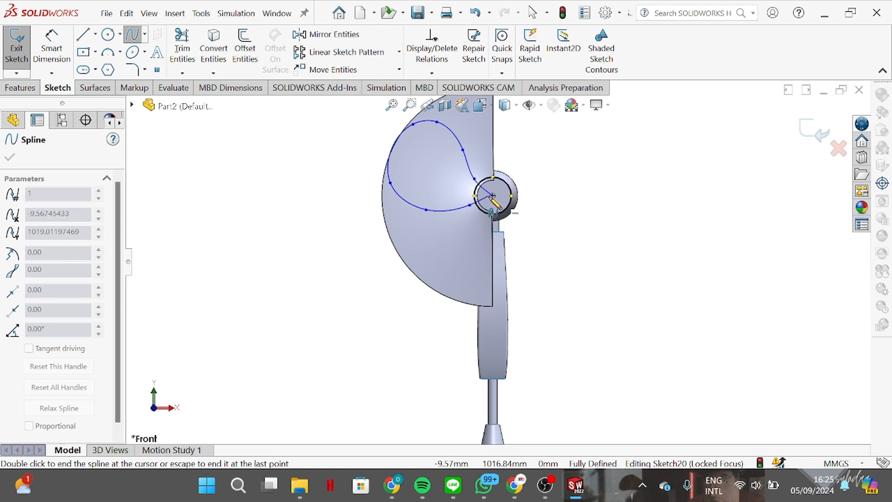
right_click(494, 201)
click(522, 207)
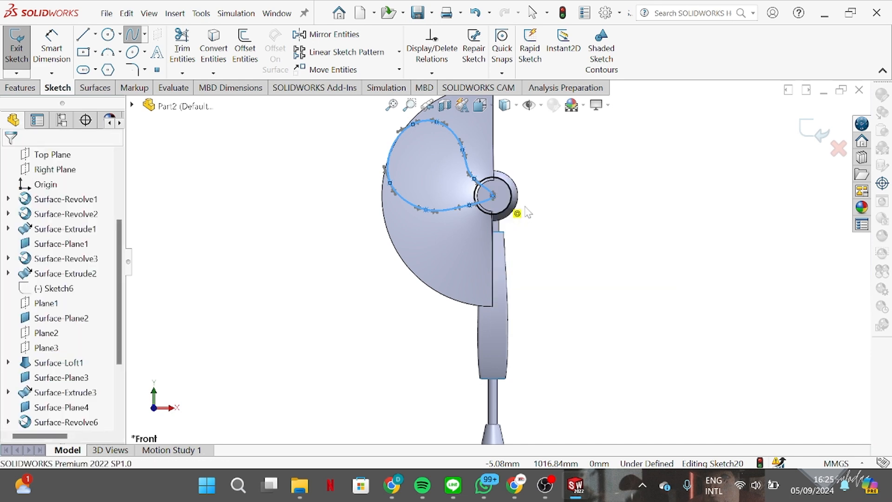
- Reshape the spline's upper outer end by adjusting its point and tangent handle to follow the blade's curved edge
scroll(418, 160, down, 3)
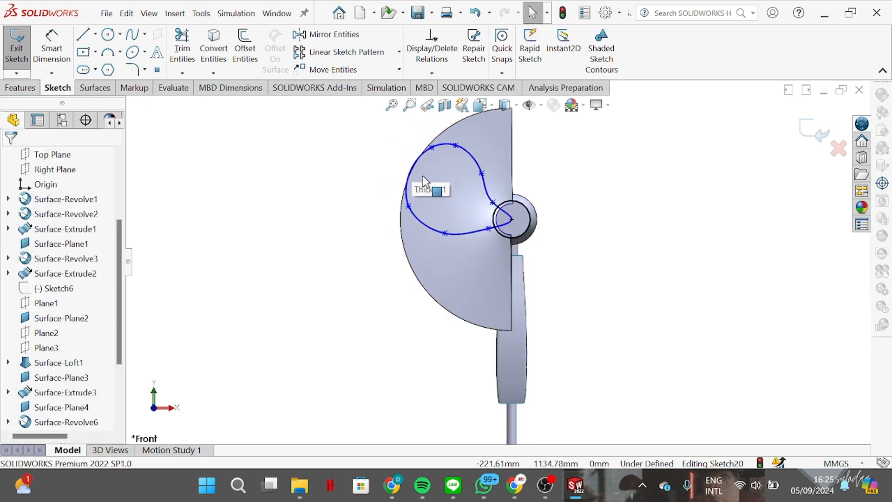
click(445, 148)
drag(445, 155, 426, 161)
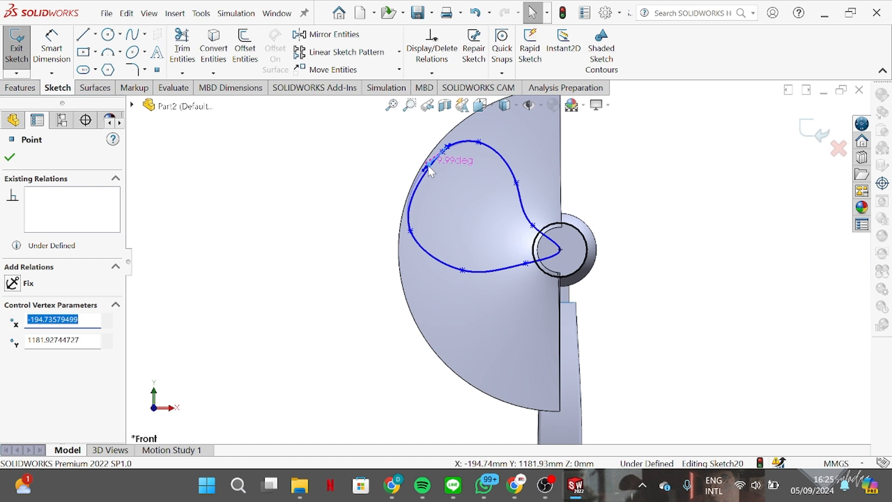
click(445, 143)
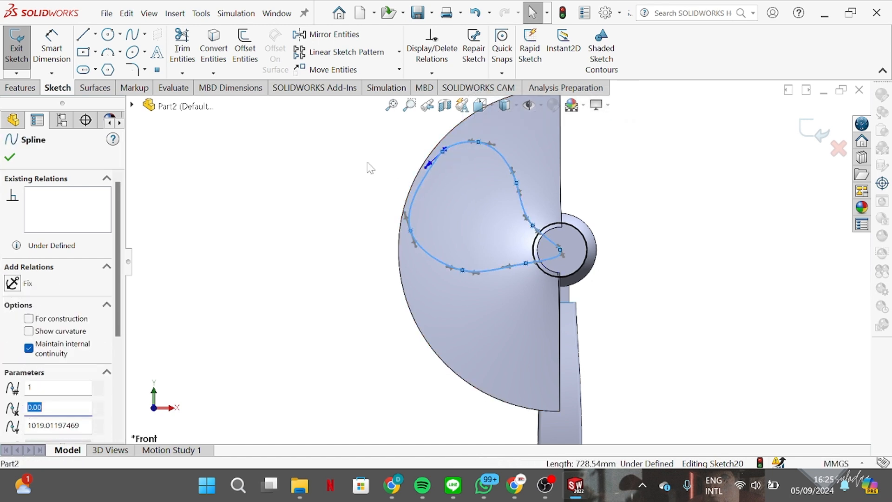
click(368, 164)
click(444, 152)
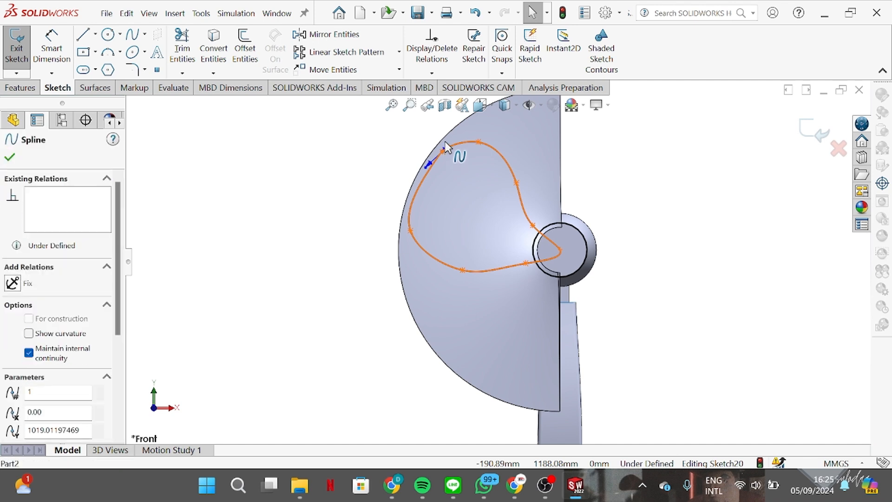
mouse_move(444, 151)
mouse_down()
mouse_move(445, 140)
mouse_move(445, 148)
mouse_up()
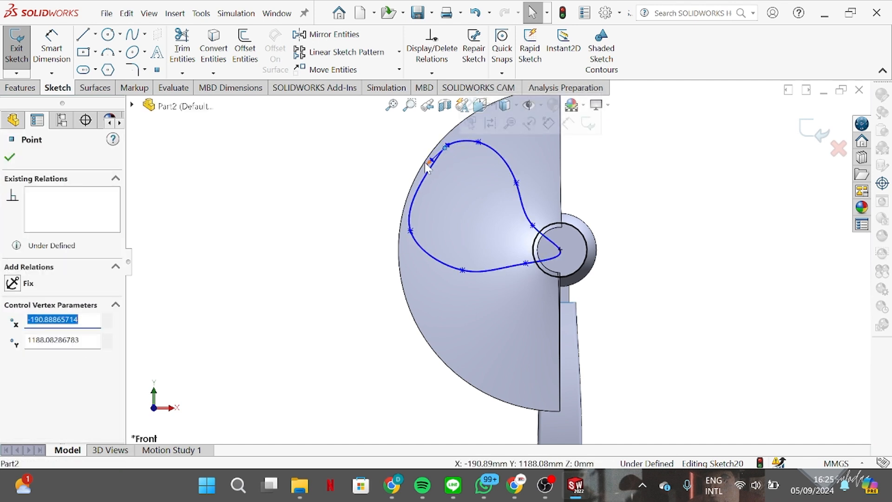
click(425, 161)
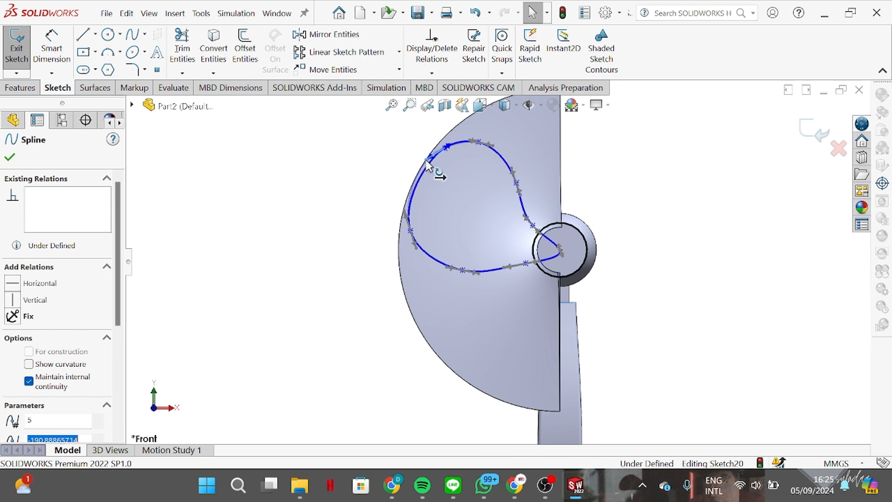
key(Escape)
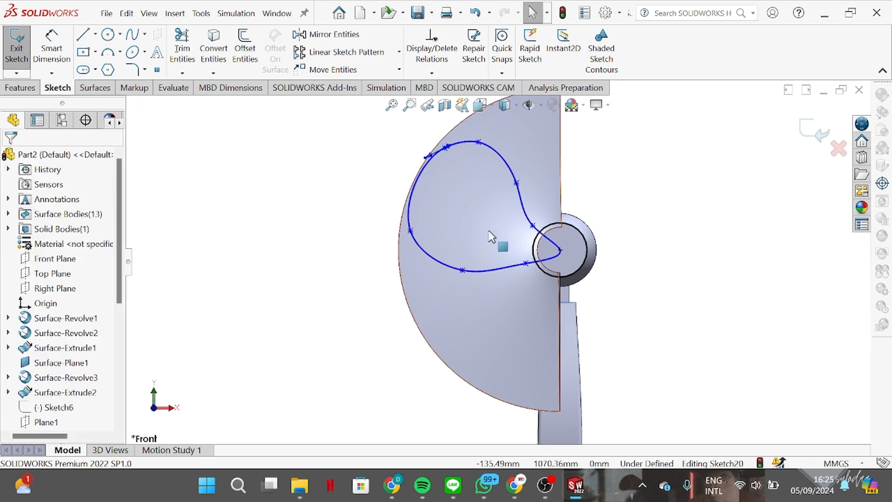
- Nudge the spline's lower point near the head and its topmost point to smooth the blade outline
click(526, 264)
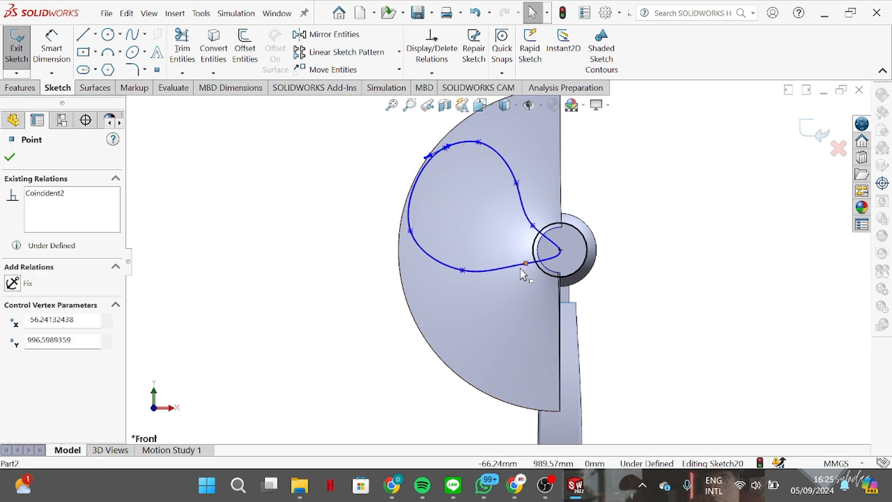
drag(523, 274, 522, 271)
mouse_move(478, 142)
mouse_down()
mouse_move(488, 146)
mouse_move(482, 143)
mouse_up()
click(586, 187)
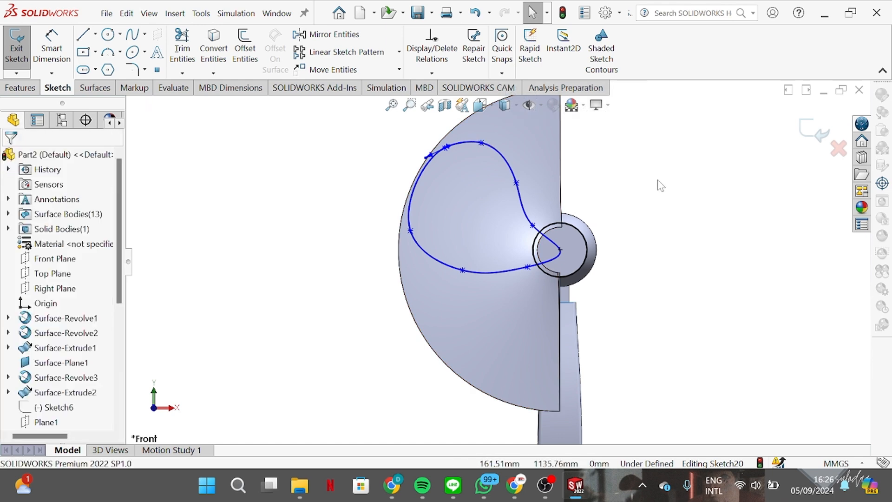
- Convert the edges of the thickened half-disc blade face into the sketch
click(213, 49)
click(564, 148)
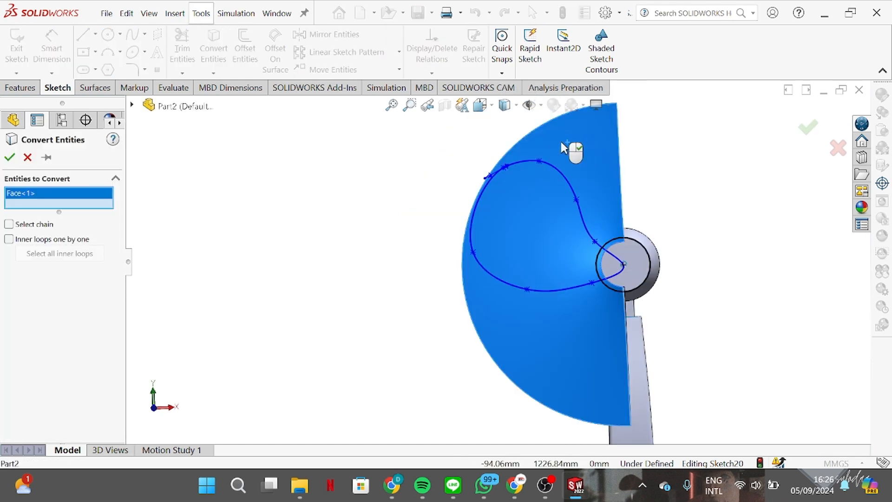
right_click(564, 148)
- Cut-extrude the region between the blade spline and the converted half-disc outline, reversed toward the half-disc, with the Through All end condition
mouse_move(631, 199)
middle_down()
mouse_move(642, 193)
mouse_move(634, 197)
middle_up()
click(20, 88)
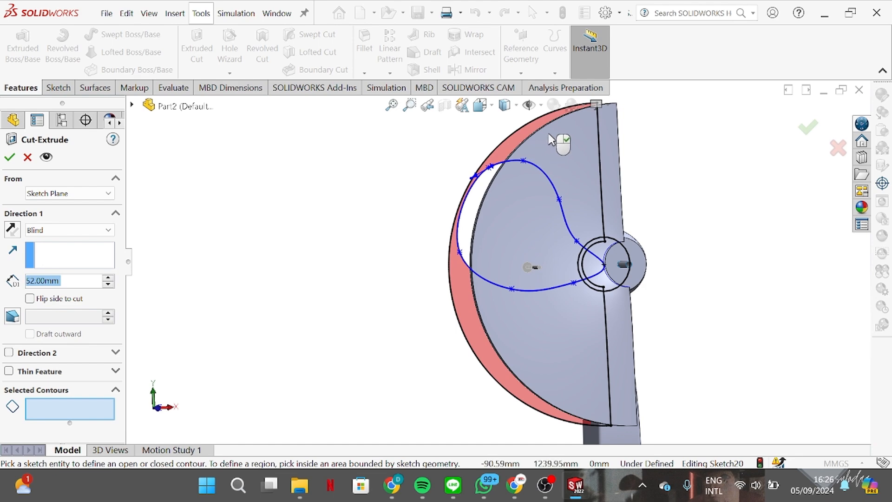
click(563, 139)
mouse_move(695, 225)
middle_down()
mouse_move(761, 228)
mouse_move(679, 213)
mouse_move(769, 235)
mouse_move(722, 249)
middle_up()
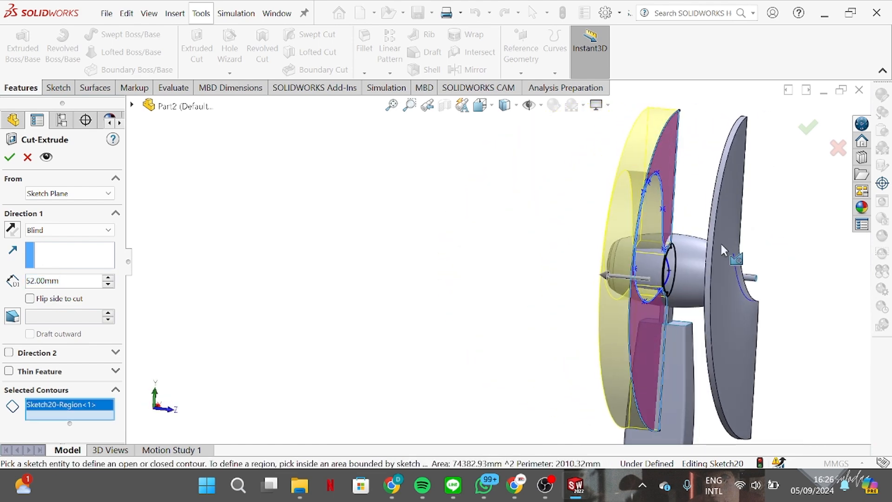
click(12, 229)
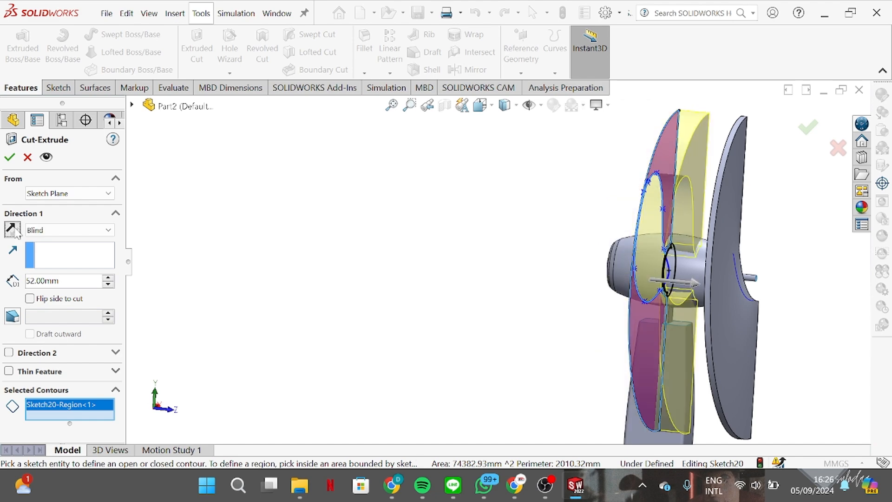
click(48, 231)
click(56, 247)
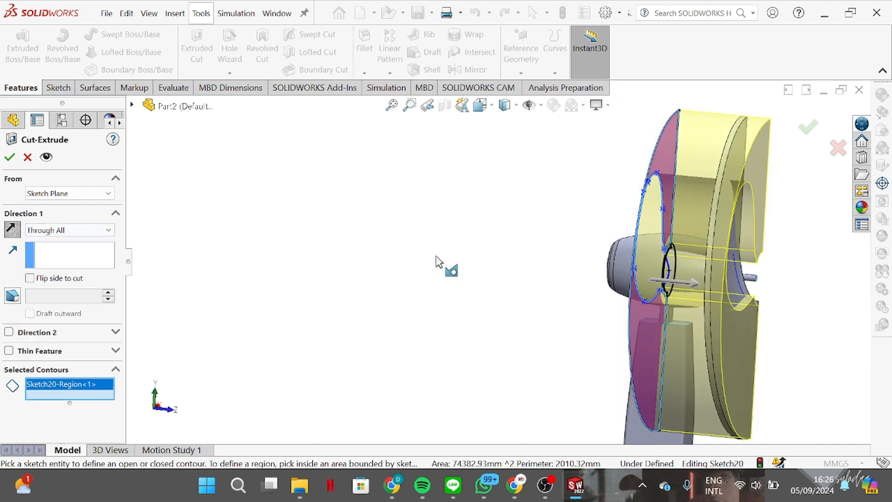
middle_drag(516, 259, 445, 256)
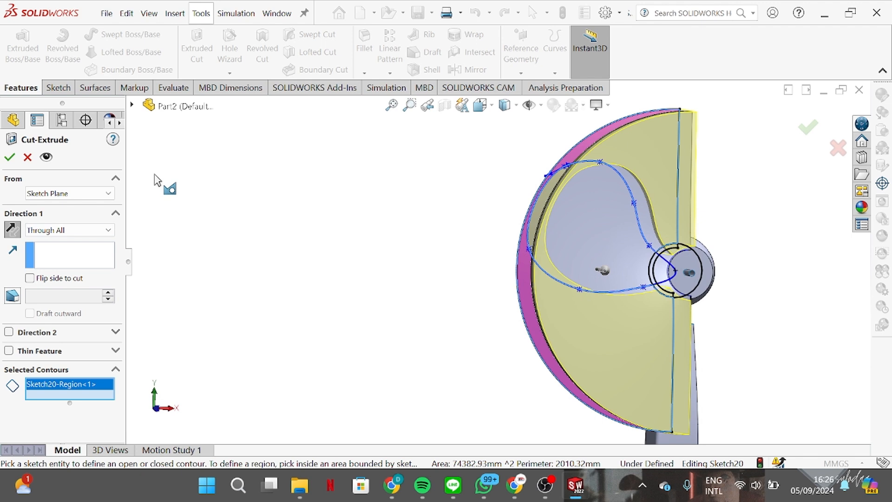
click(10, 157)
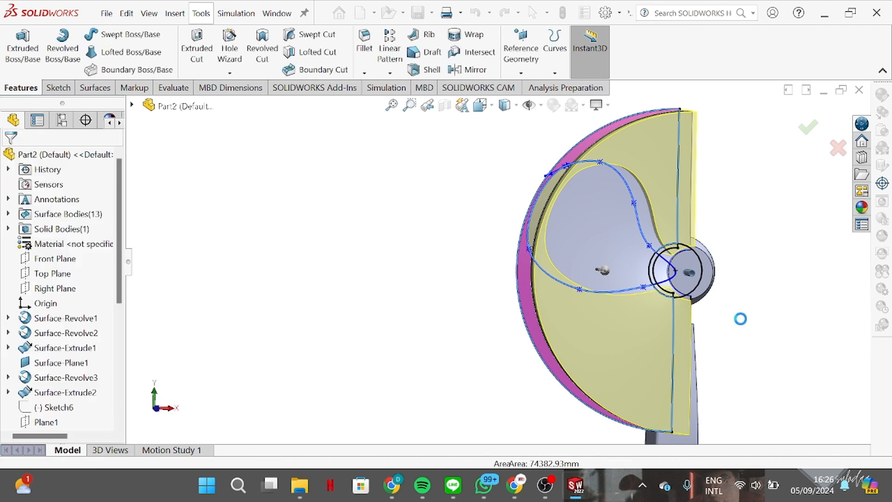
mouse_move(739, 320)
middle_down()
mouse_move(712, 368)
mouse_move(711, 305)
mouse_move(712, 321)
middle_up()
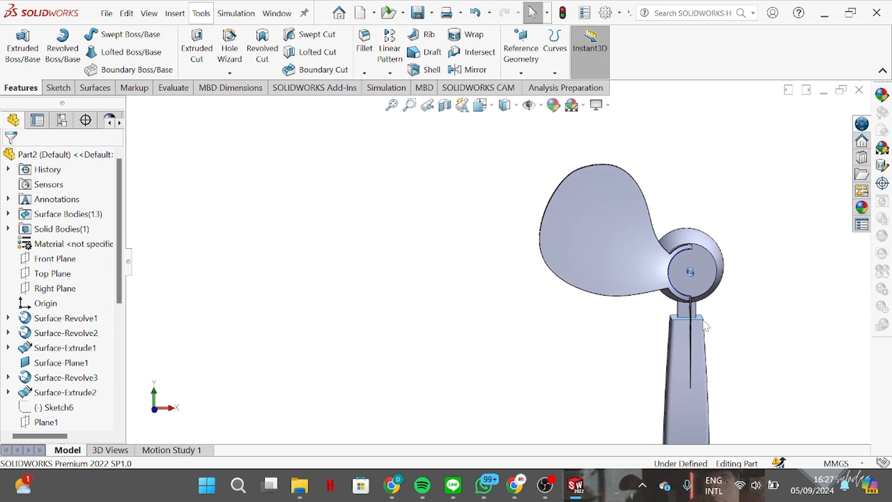
scroll(70, 297, down, 5)
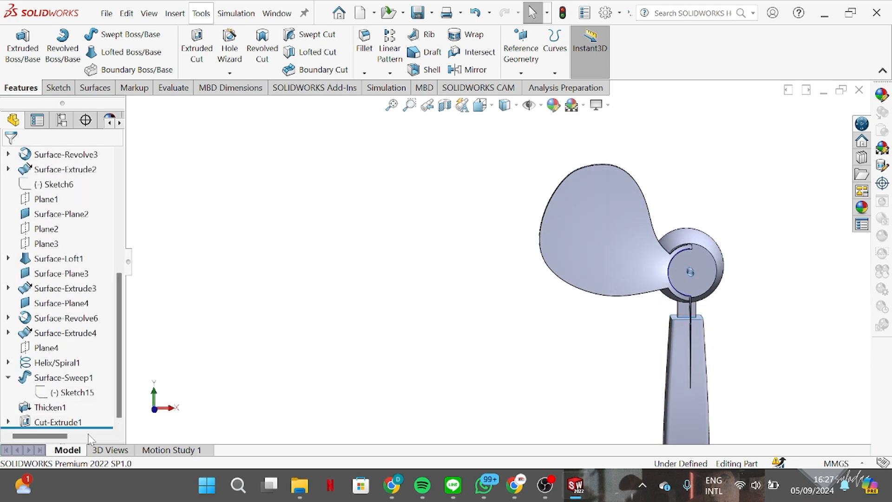
right_click(37, 421)
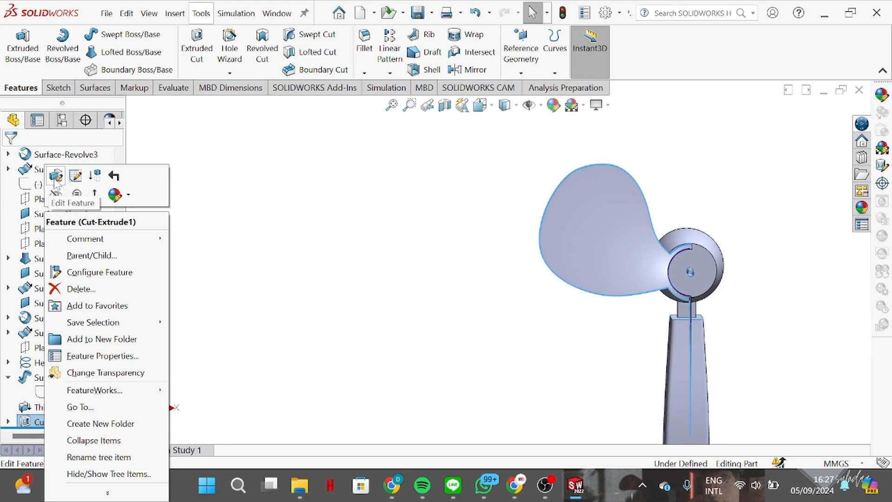
click(56, 176)
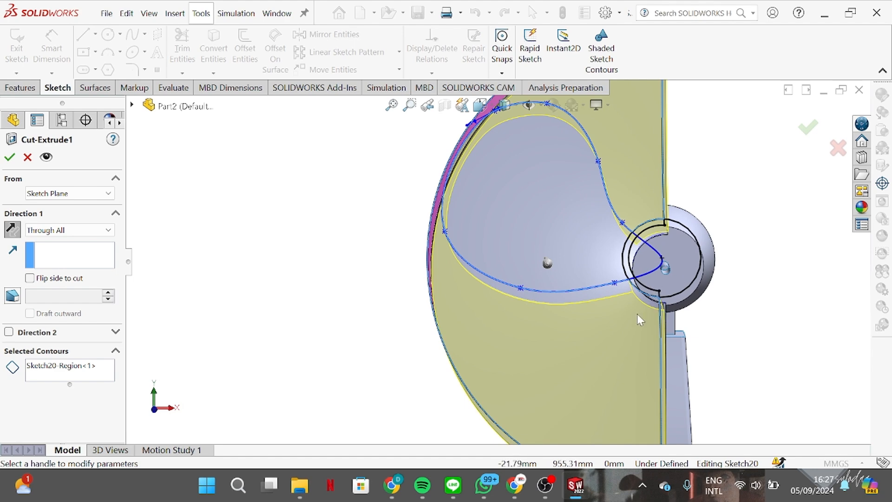
key(space)
click(418, 293)
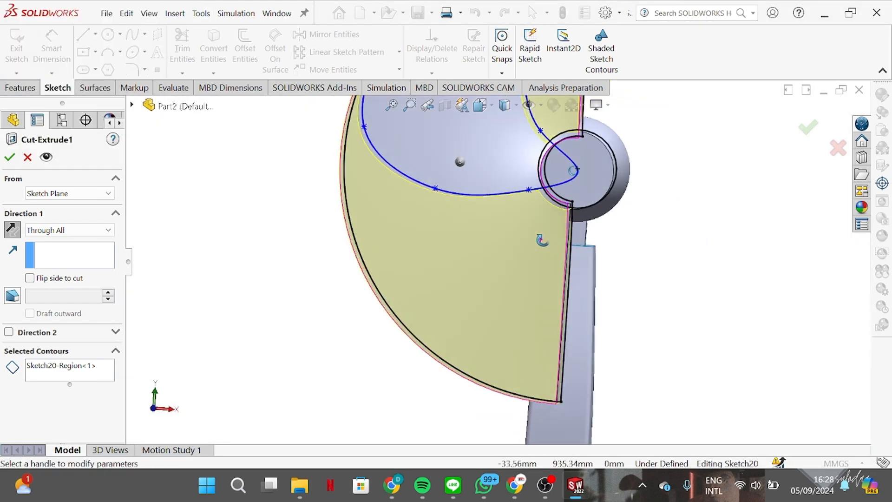
middle_drag(542, 240, 556, 219)
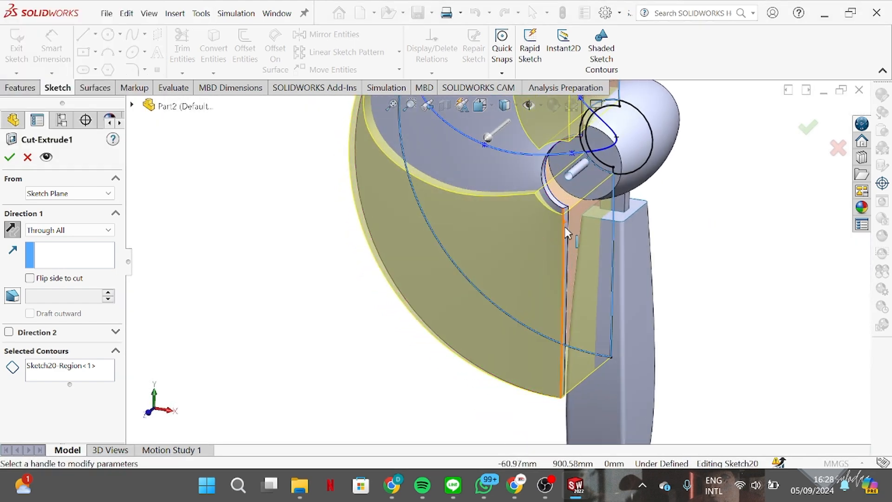
click(27, 157)
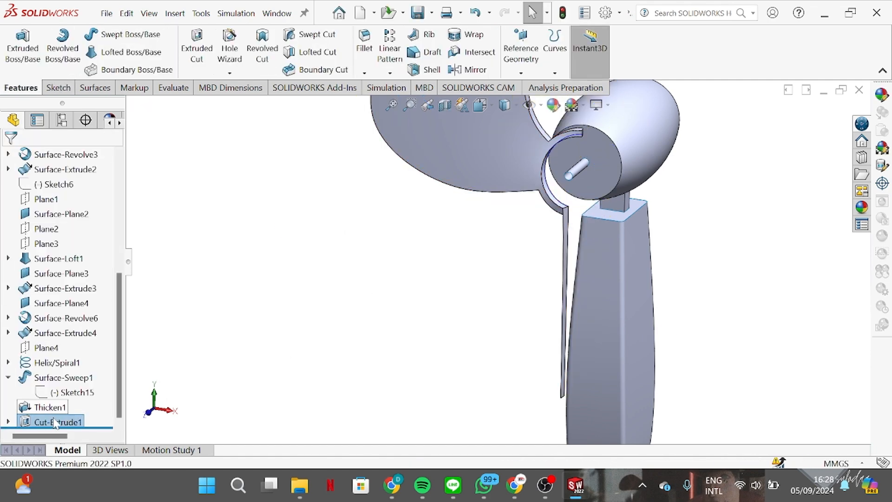
- Edit the cut's sketch and trim away all the converted half-disc edges, leaving only the blade spline
click(9, 422)
right_click(58, 422)
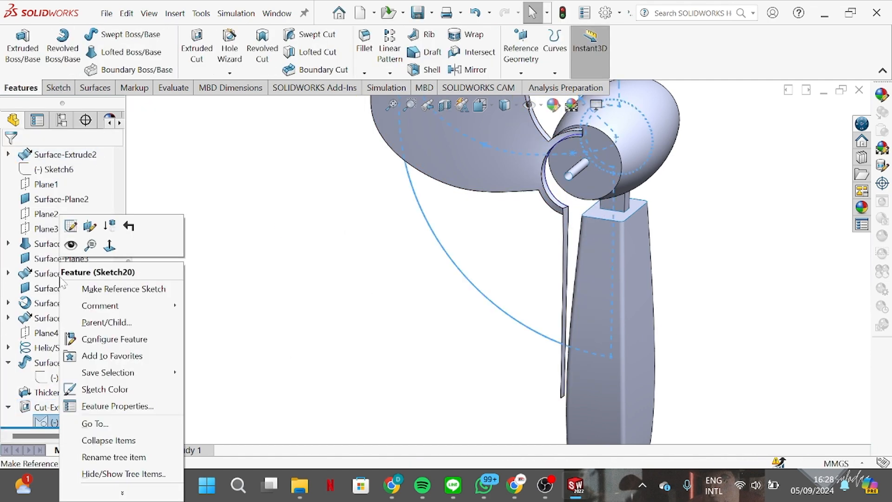
click(71, 226)
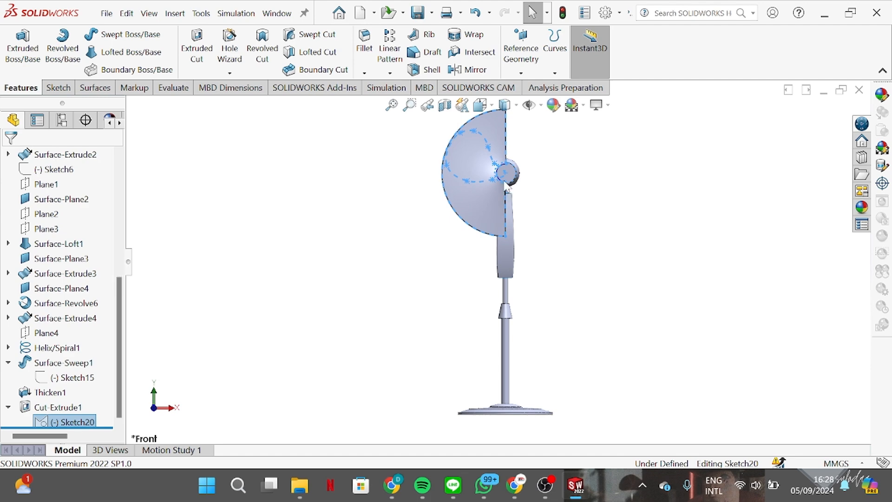
scroll(501, 191, down, 5)
scroll(500, 191, down, 2)
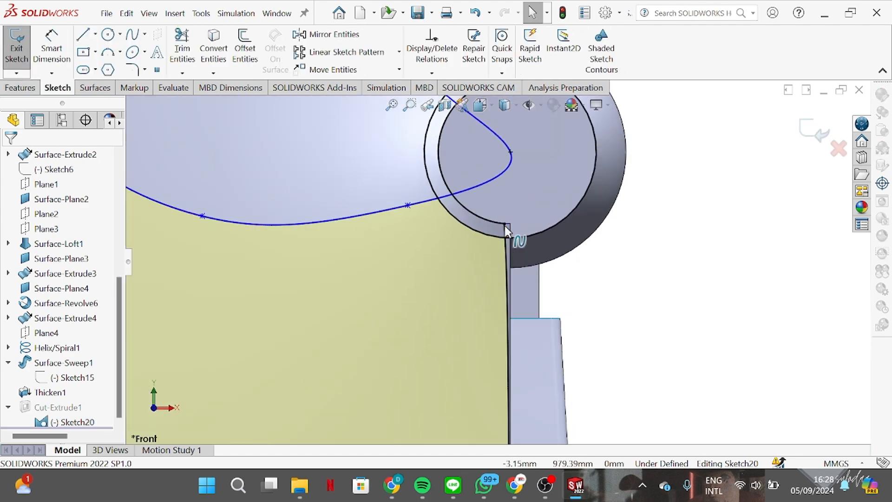
scroll(518, 199, up, 5)
drag(533, 271, 386, 248)
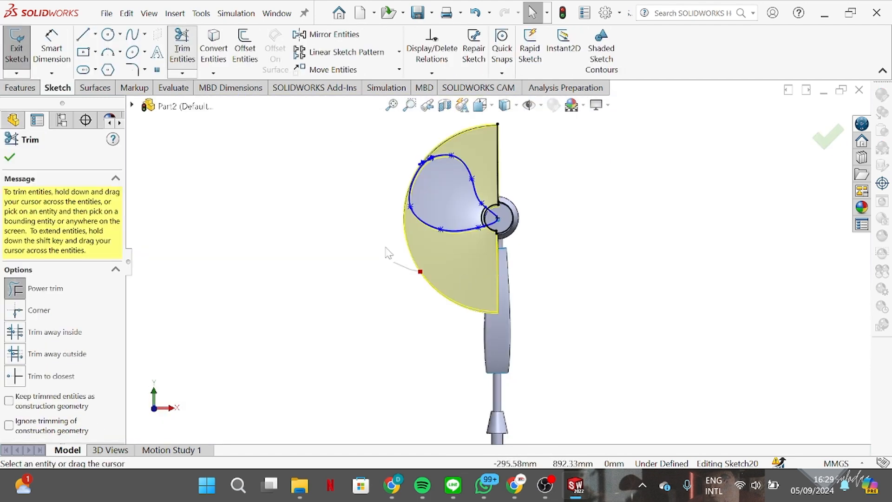
drag(450, 121, 521, 170)
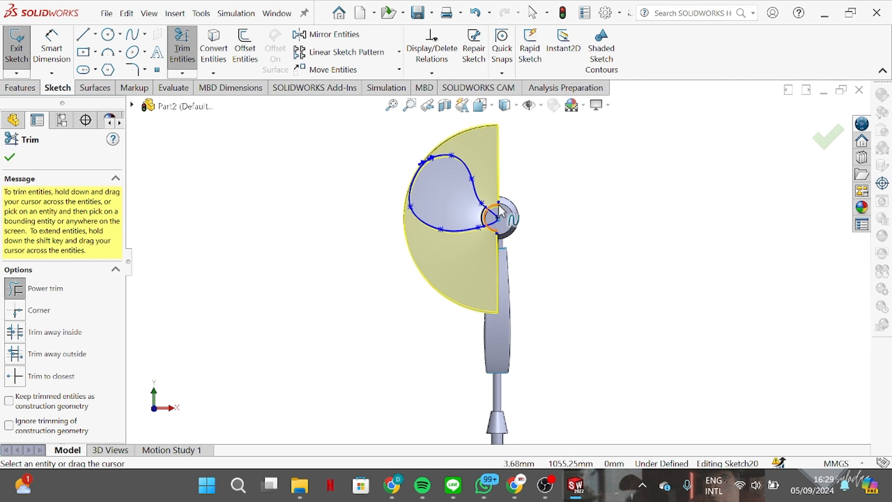
scroll(502, 209, down, 4)
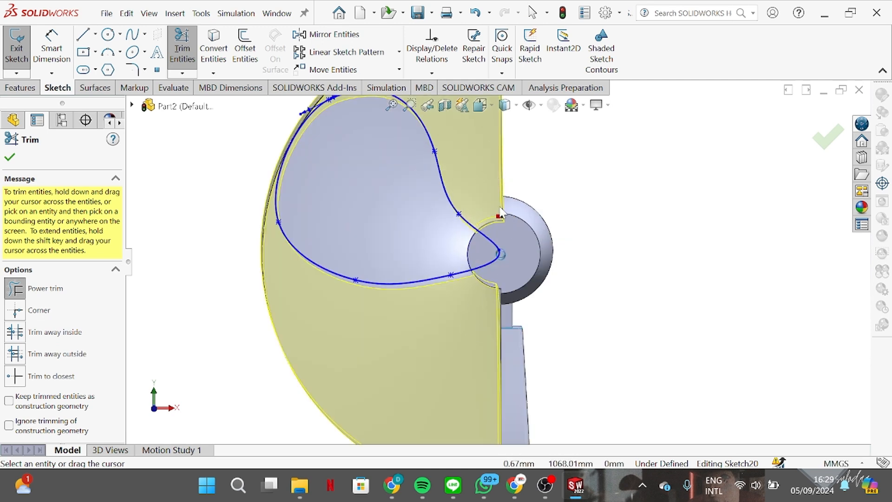
drag(500, 208, 501, 211)
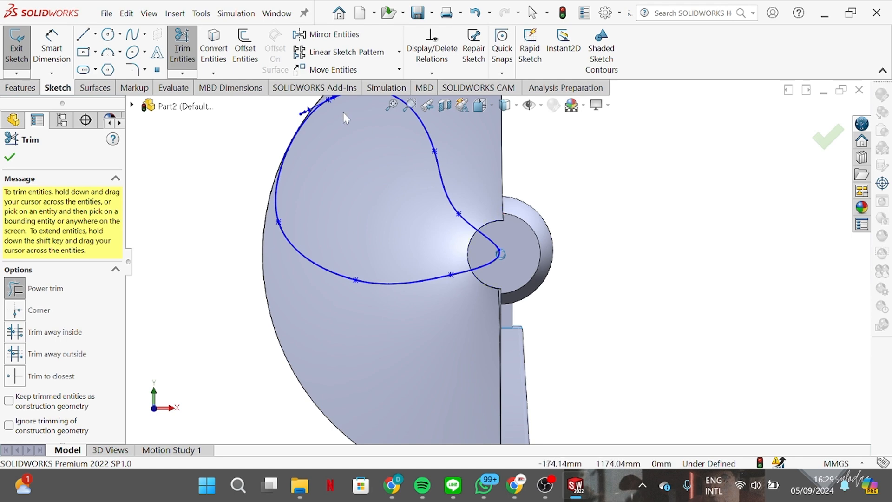
- Draw a circle centred on the spline's start point at the head, slightly larger than the half-disc, and exit the sketch to rebuild the cut
click(109, 36)
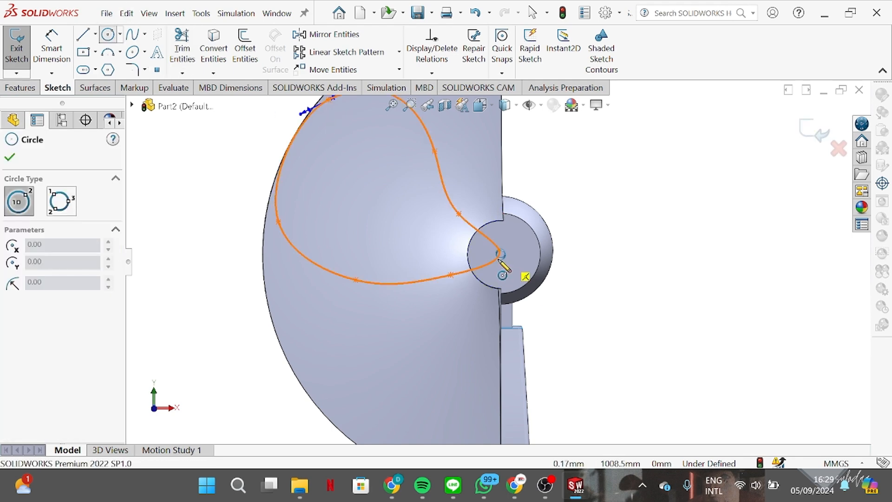
key(space)
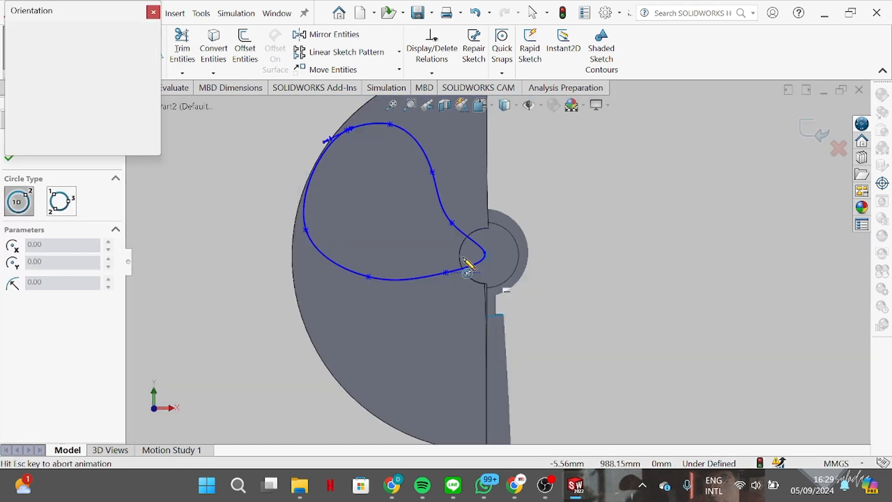
click(386, 261)
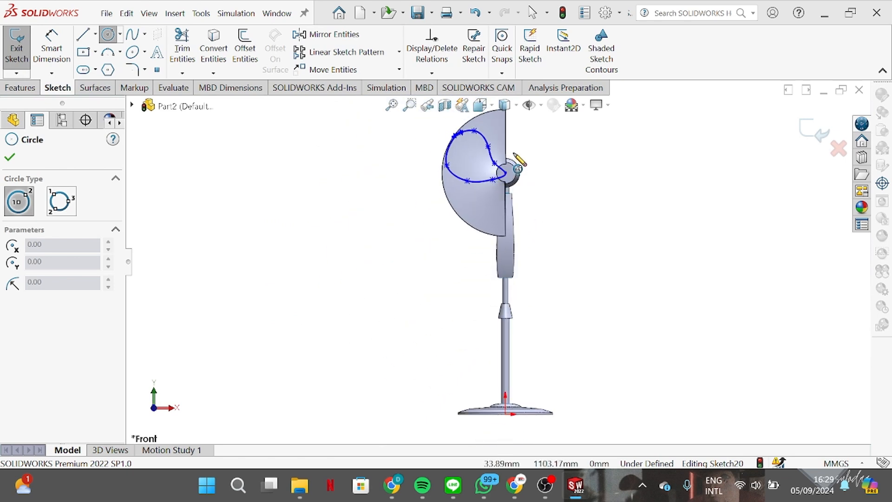
scroll(513, 160, down, 5)
click(500, 212)
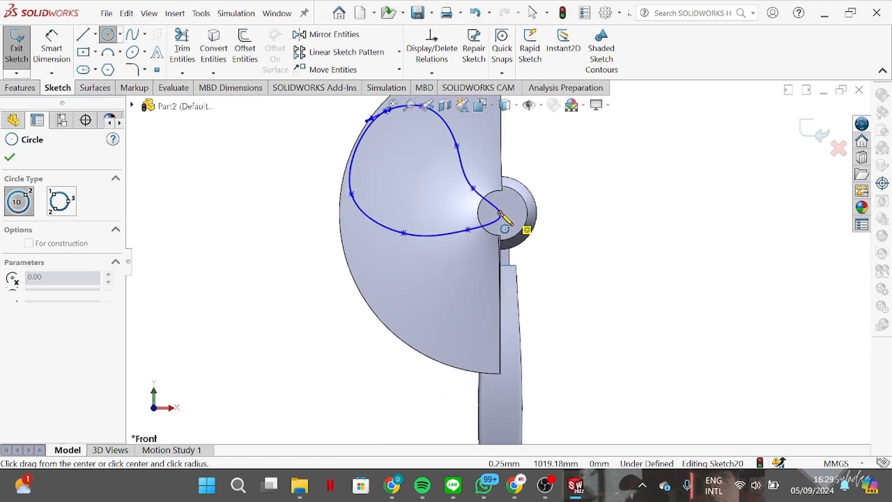
click(612, 349)
right_click(613, 350)
click(637, 355)
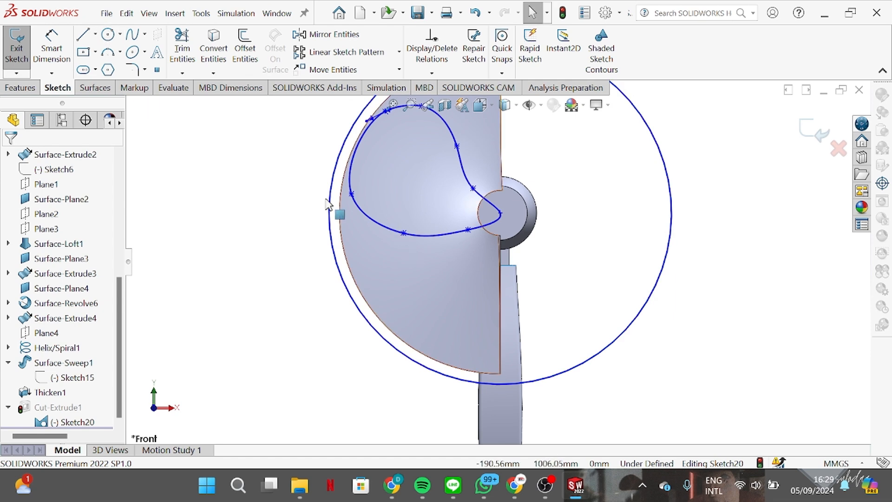
click(798, 136)
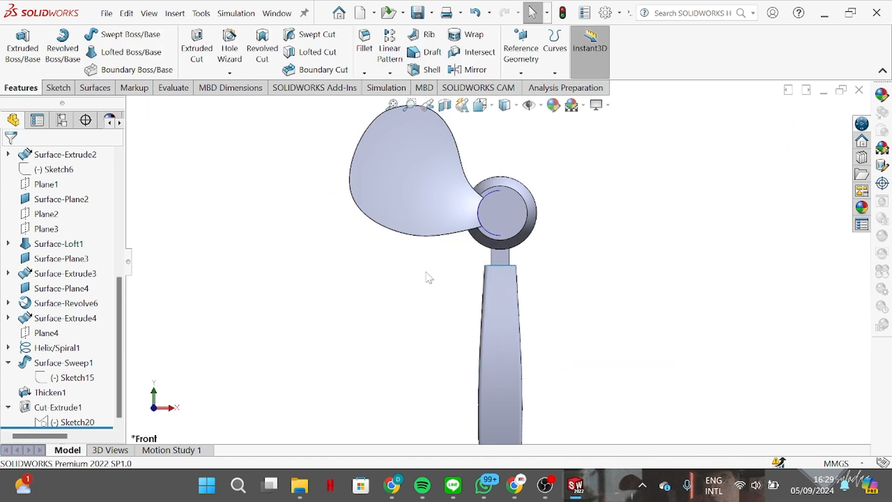
- Circular-pattern the blade body around the head's circular edge with 3 equally spaced instances over 360 degrees
middle_drag(460, 286, 403, 263)
key(space)
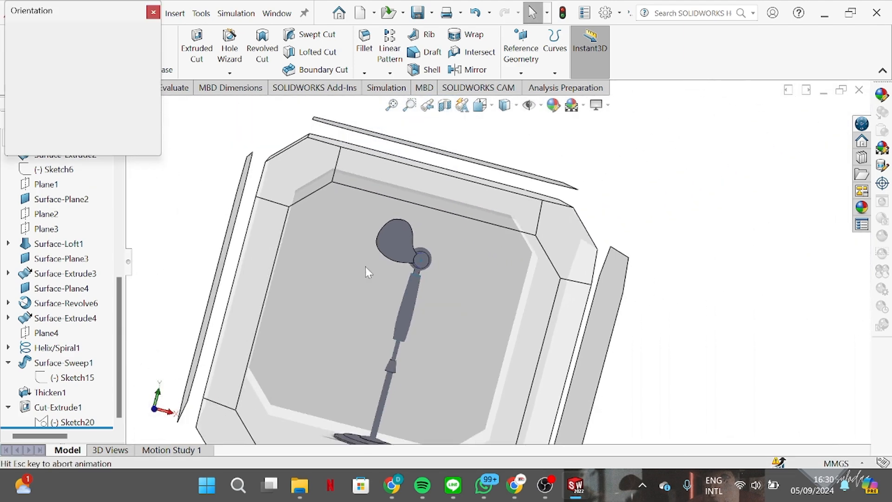
click(364, 268)
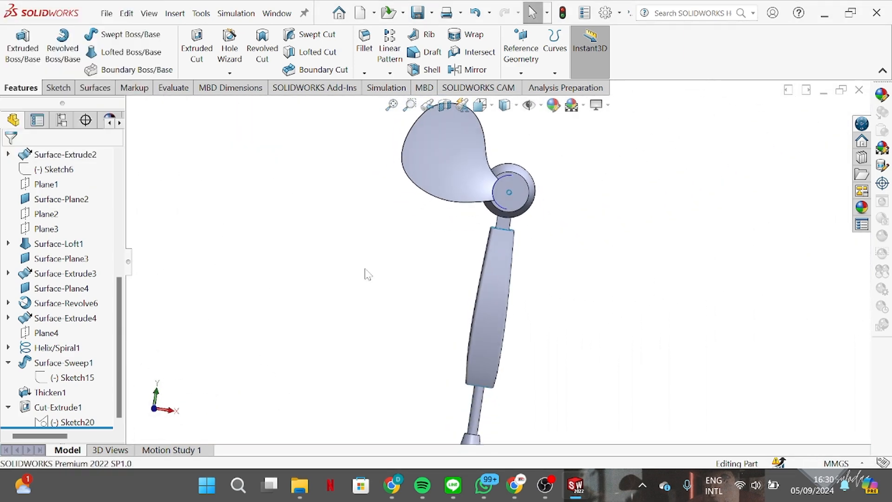
click(390, 73)
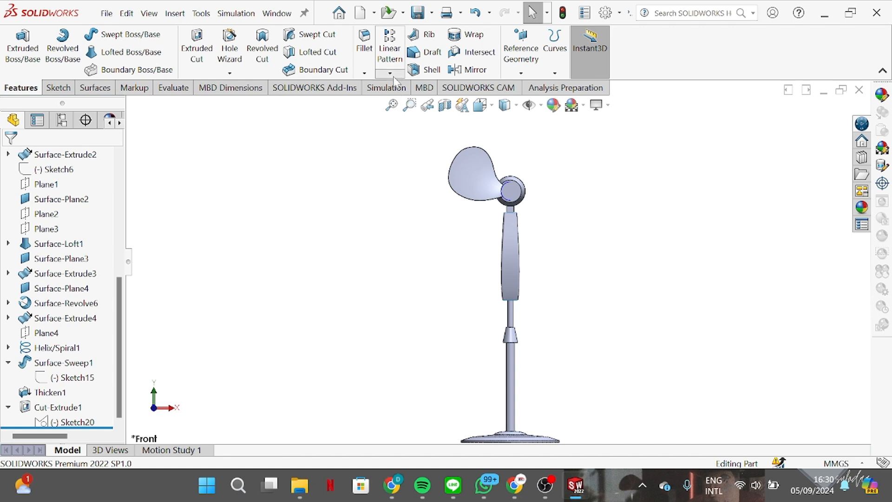
click(390, 73)
click(414, 106)
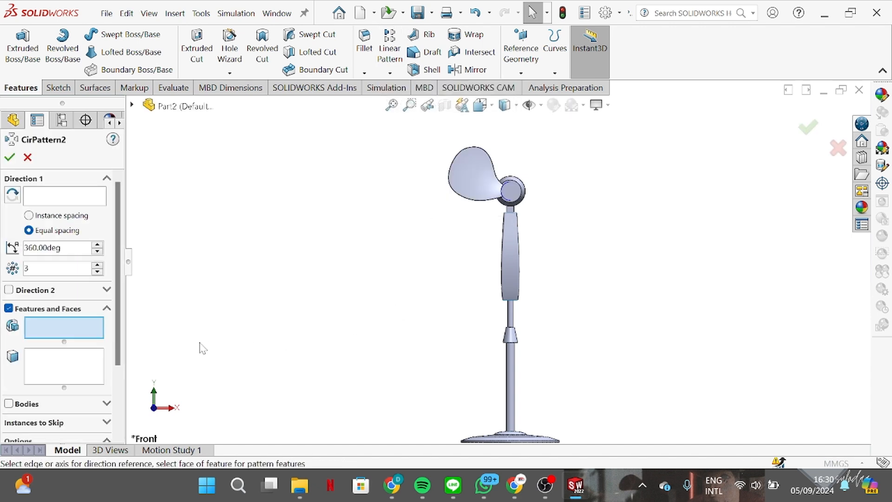
click(8, 309)
click(8, 327)
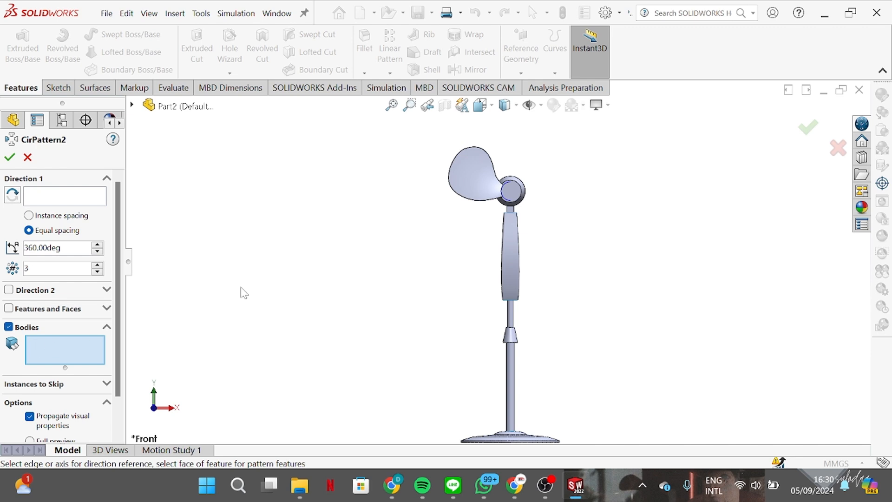
click(464, 183)
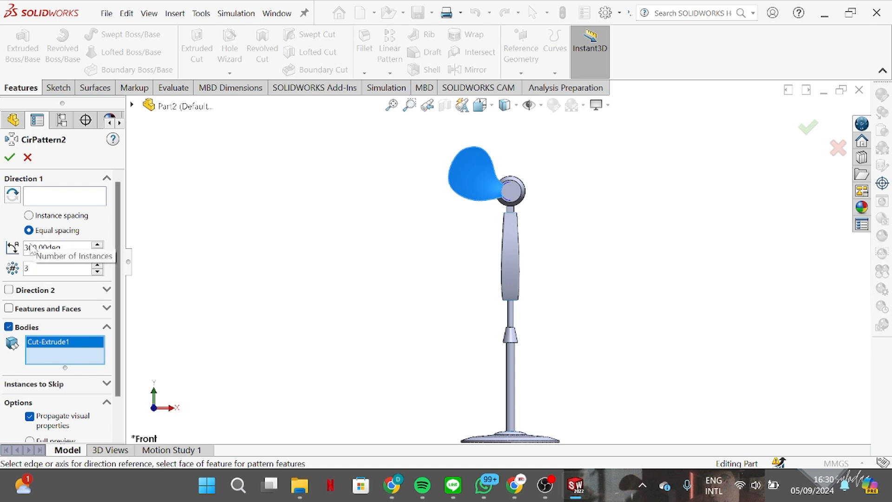
click(60, 203)
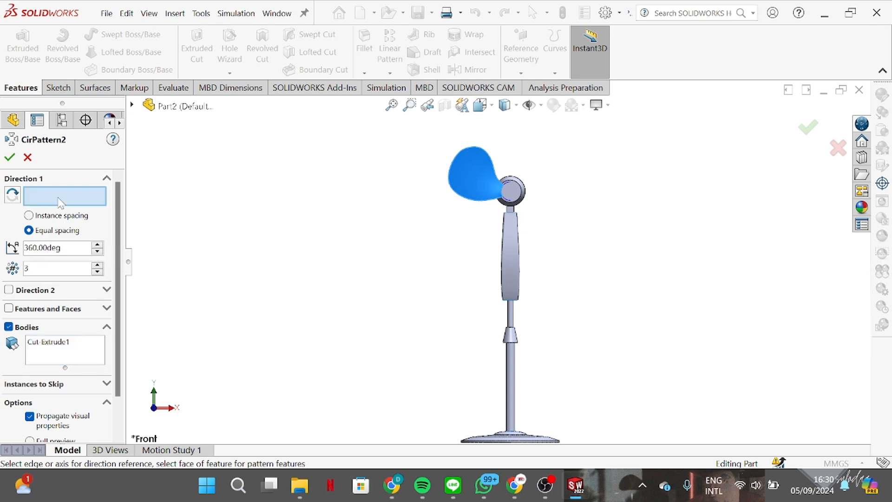
click(524, 194)
click(9, 158)
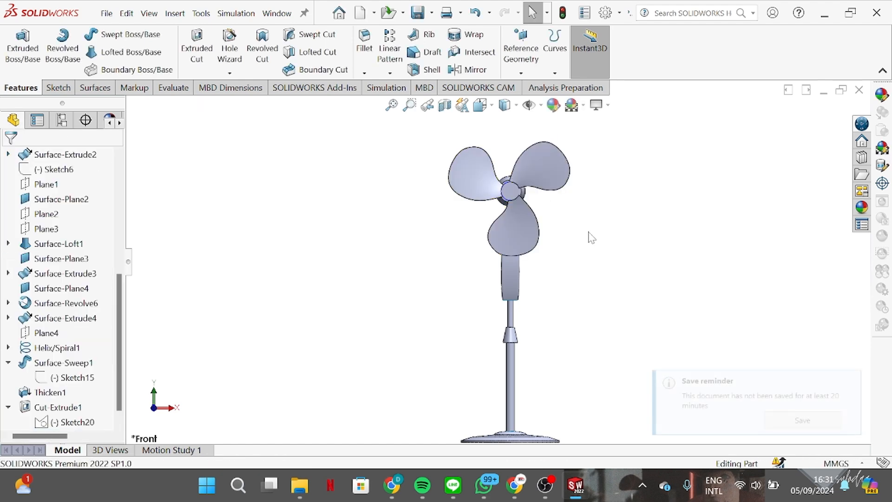
middle_drag(590, 235, 608, 230)
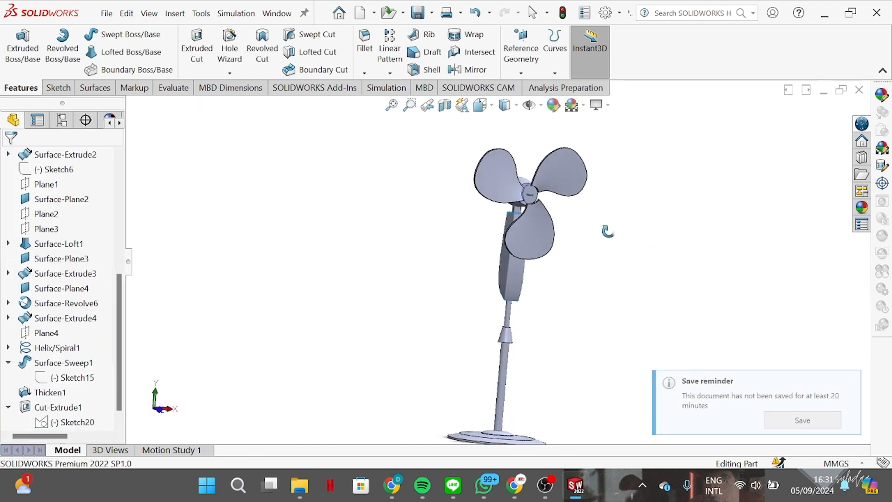
- Start a sketch on the flat front face of the fan head, behind the blades
key(space)
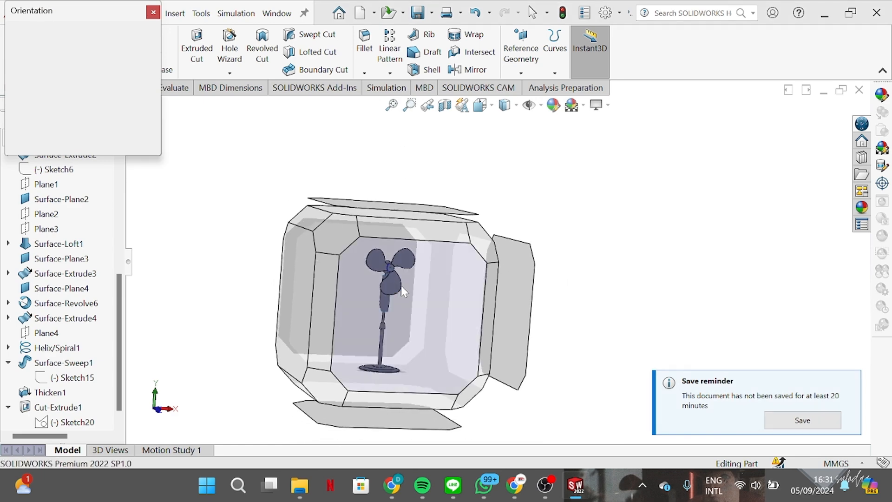
click(401, 285)
scroll(505, 192, down, 2)
middle_drag(493, 184, 522, 313)
click(488, 188)
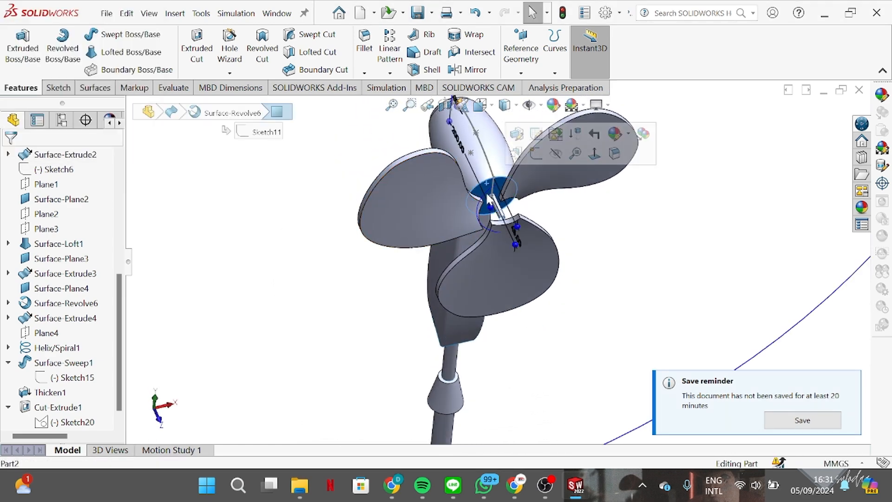
click(528, 169)
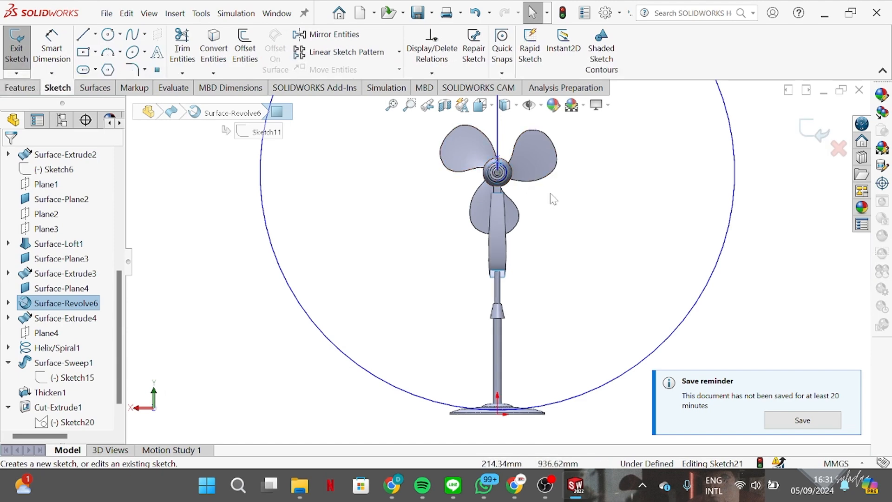
middle_drag(553, 199, 374, 177)
scroll(508, 172, down, 2)
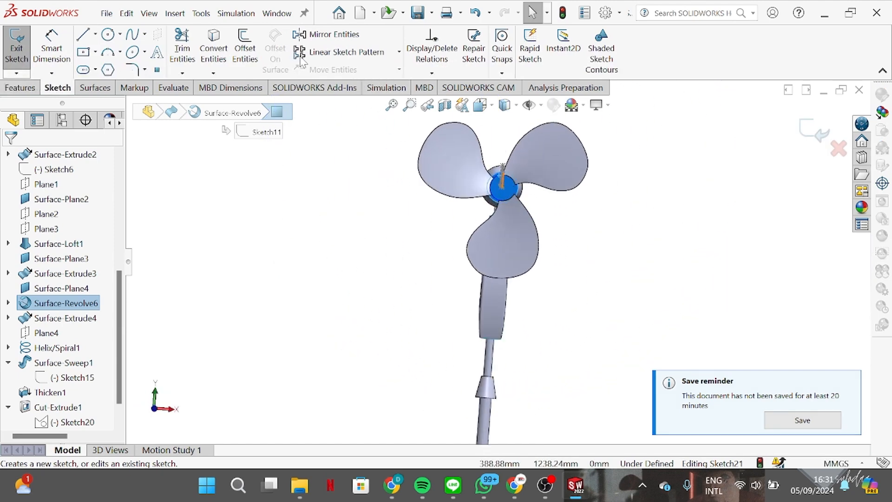
- Offset the circular edge of the head's front face by 10 mm
click(245, 49)
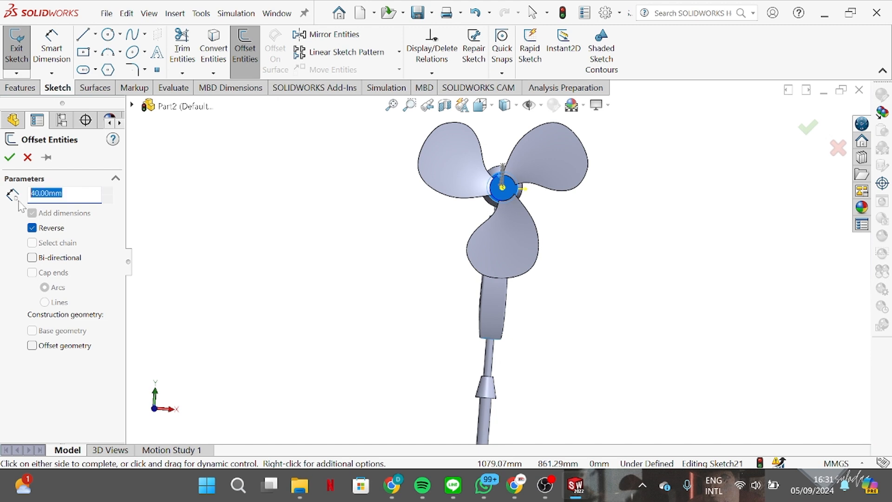
text(10)
key(Return)
middle_drag(535, 240, 537, 338)
click(9, 157)
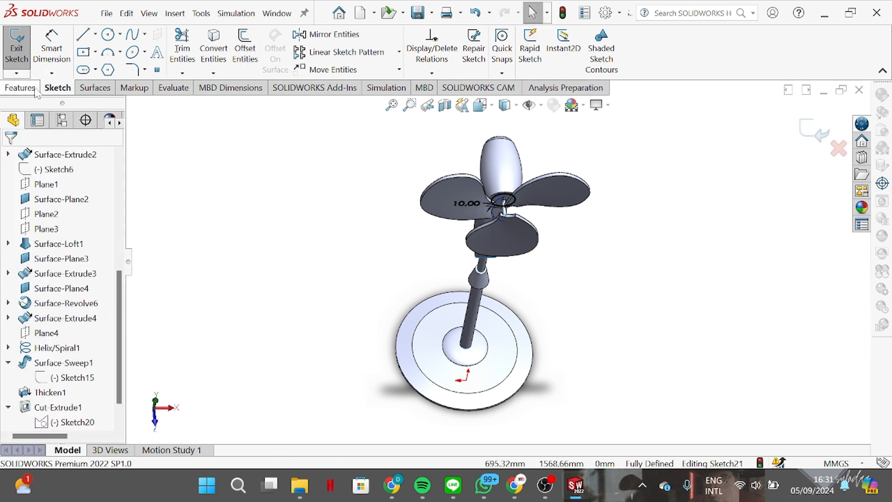
- Extrude the offset circle as a surface toward the blades, using Up To Vertex with a vertex at the blade root
click(101, 88)
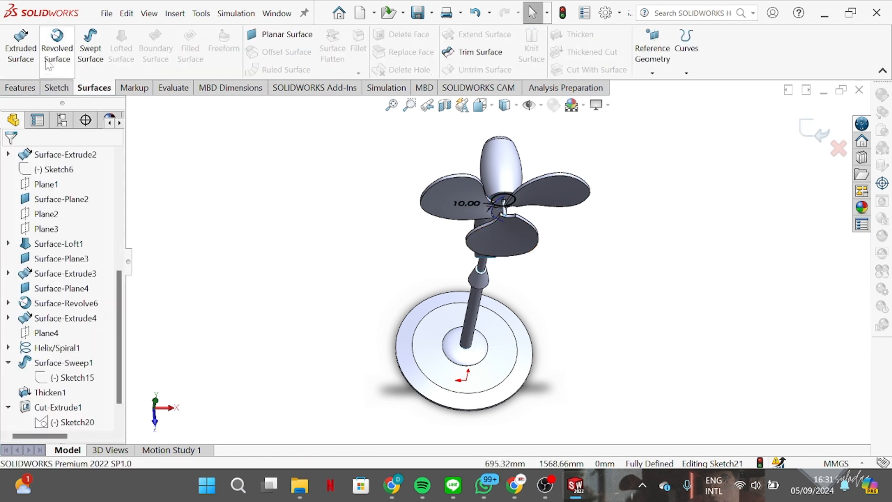
click(21, 62)
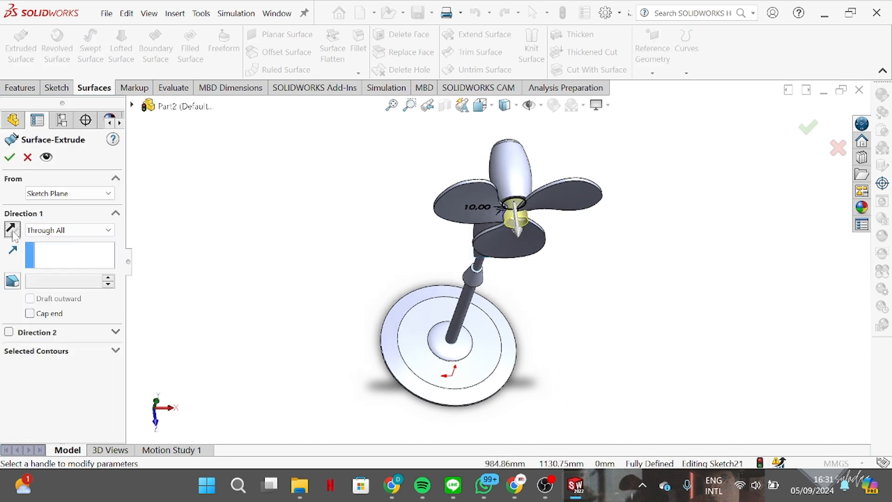
click(65, 230)
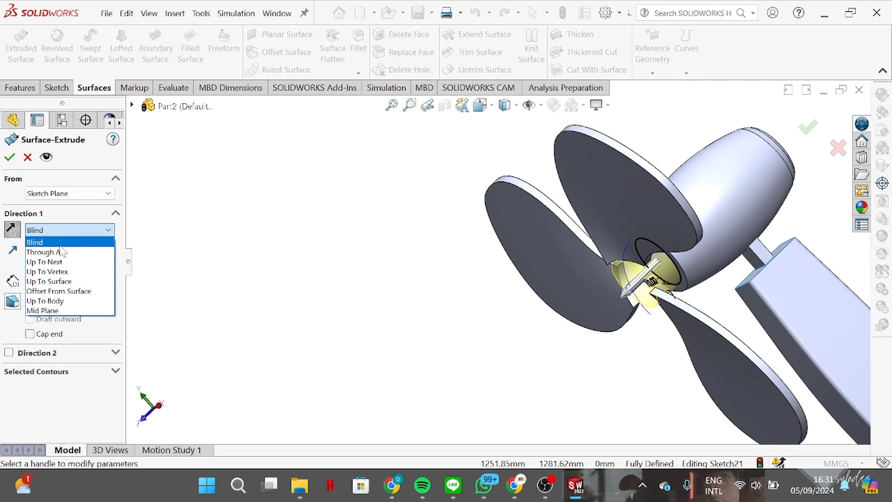
click(61, 262)
click(67, 231)
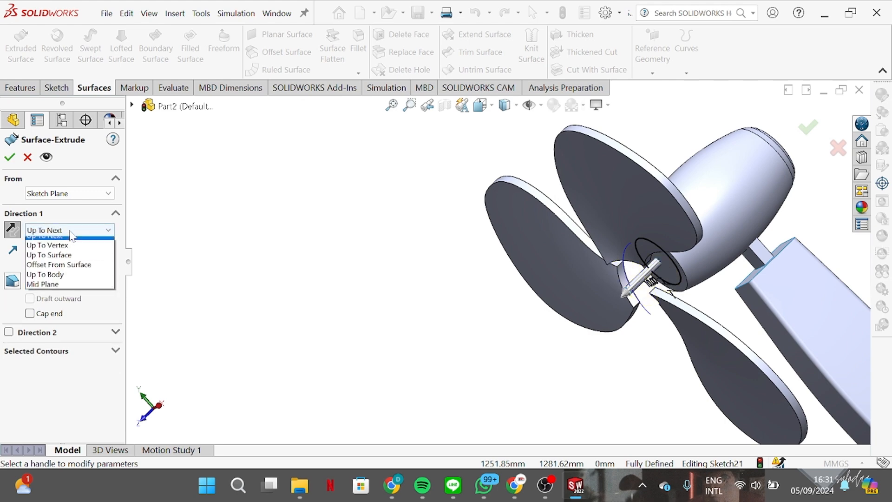
click(56, 271)
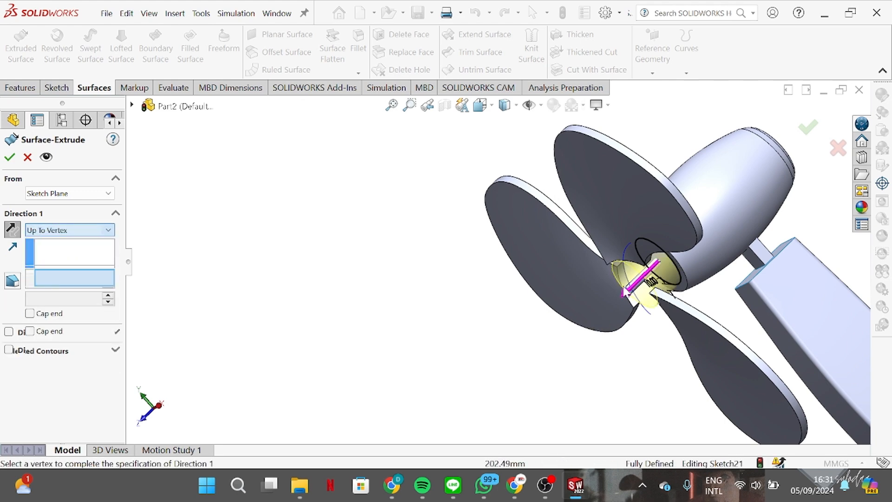
middle_drag(641, 298, 515, 200)
scroll(587, 293, down, 4)
click(581, 271)
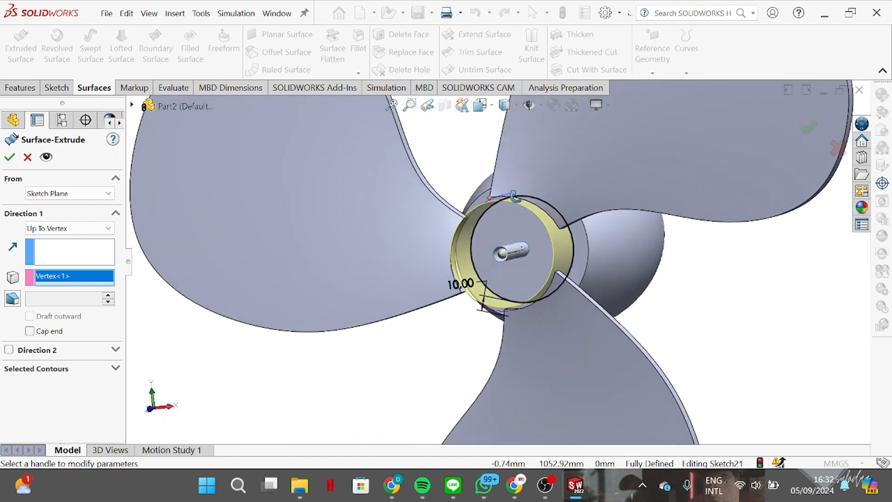
click(9, 157)
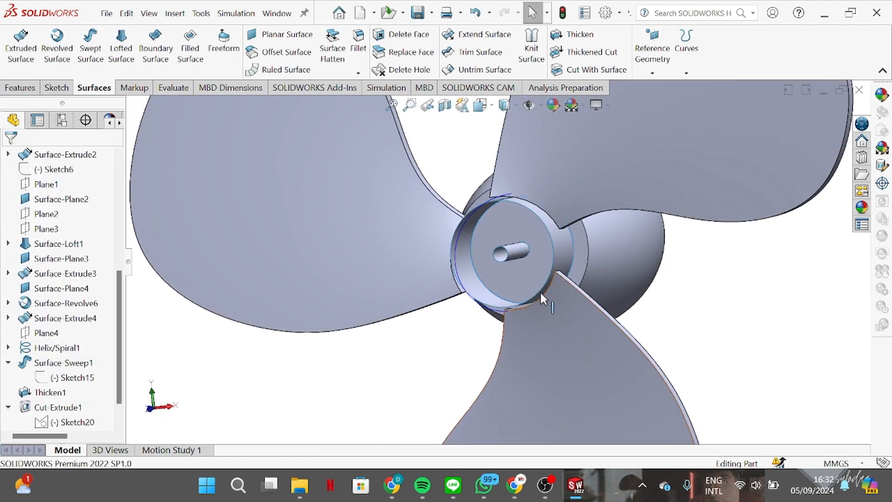
- Switch to the Right view and hide the helix curve around the blade hub
middle_drag(581, 256, 511, 278)
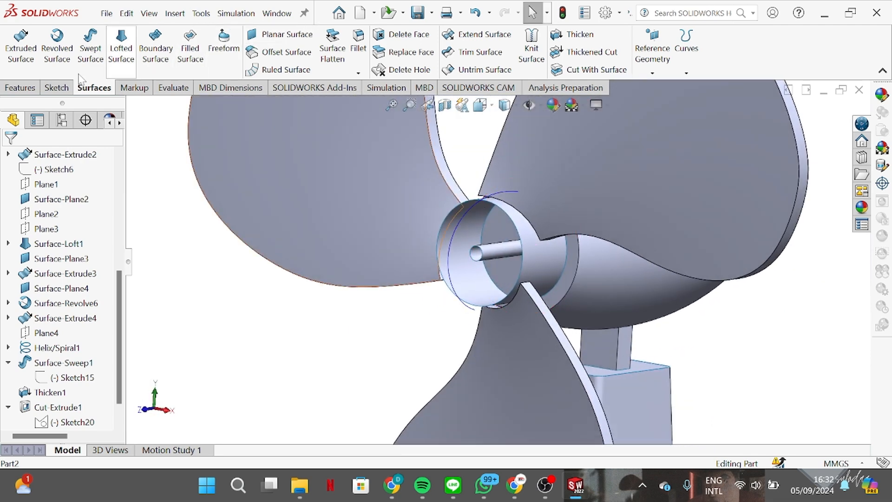
middle_drag(395, 302, 336, 280)
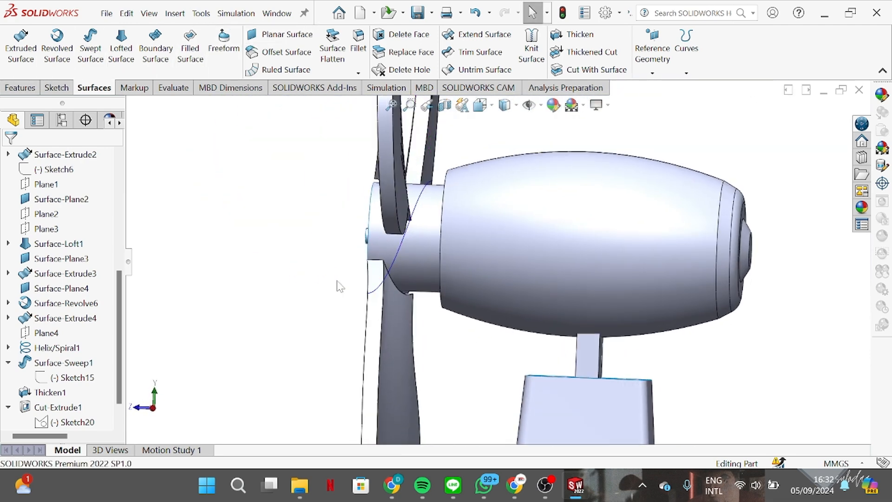
key(space)
click(378, 305)
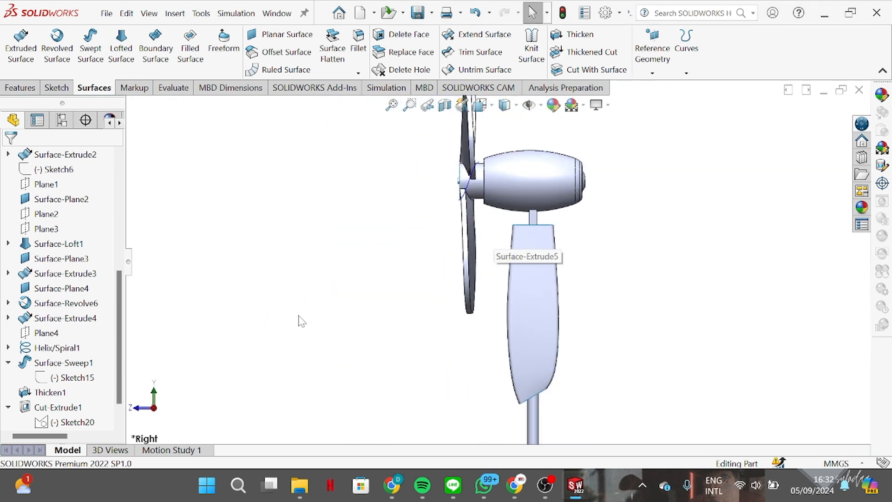
click(467, 190)
right_click(467, 190)
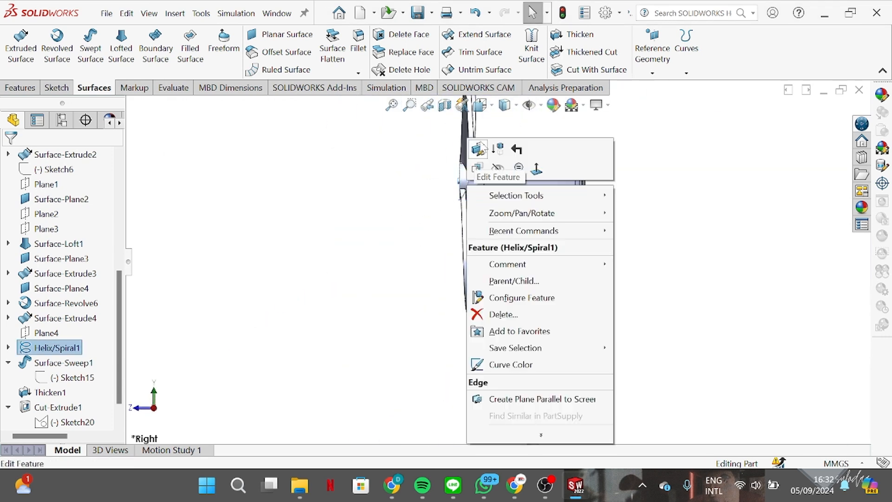
click(388, 228)
scroll(481, 188, down, 2)
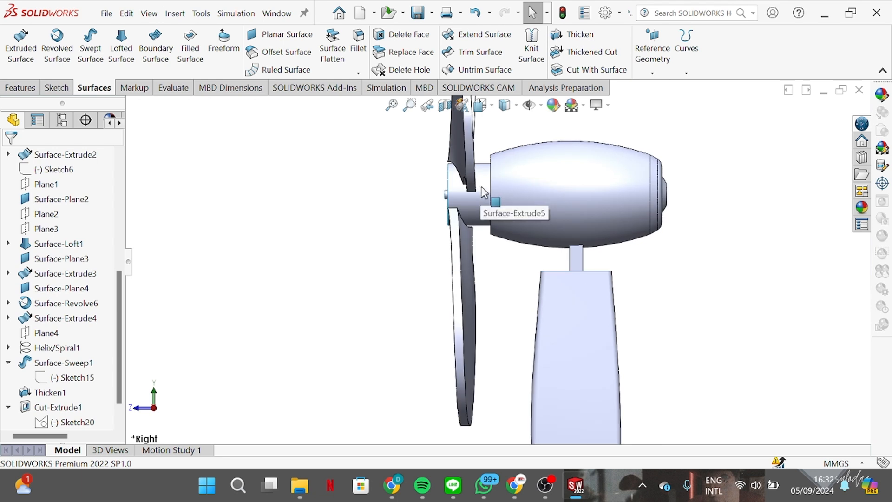
scroll(418, 218, up, 2)
scroll(432, 214, down, 4)
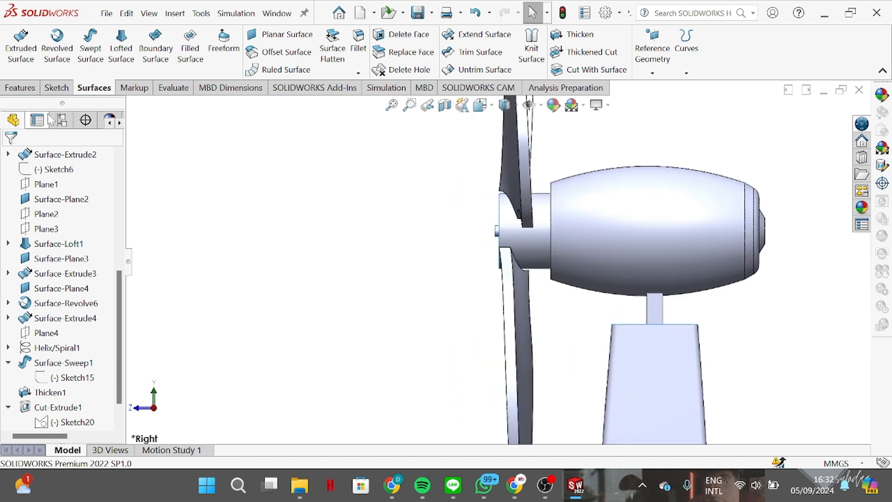
click(66, 90)
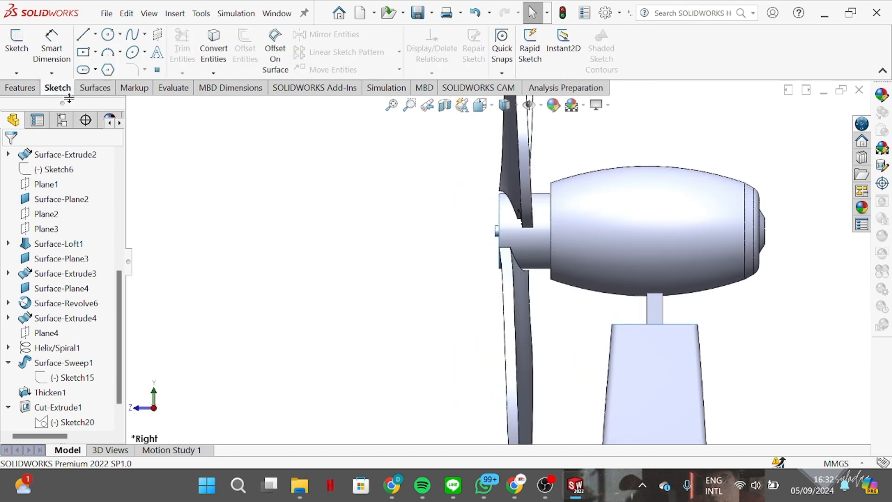
click(84, 35)
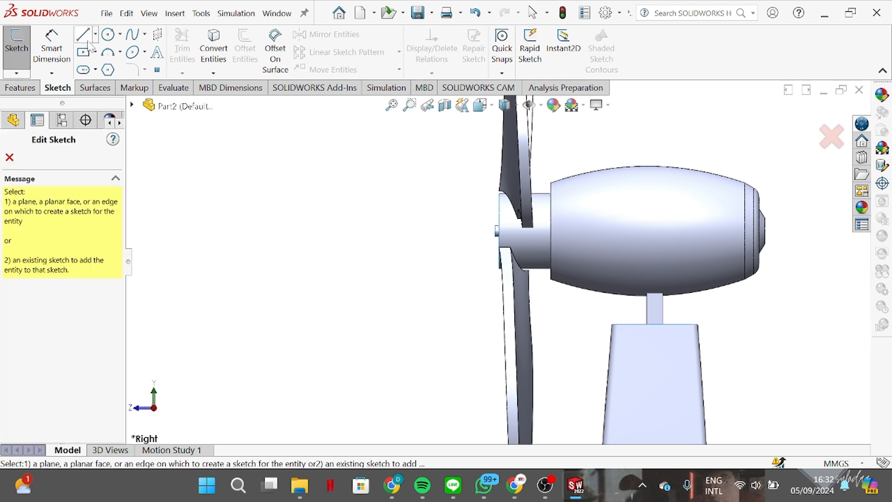
scroll(516, 256, down, 4)
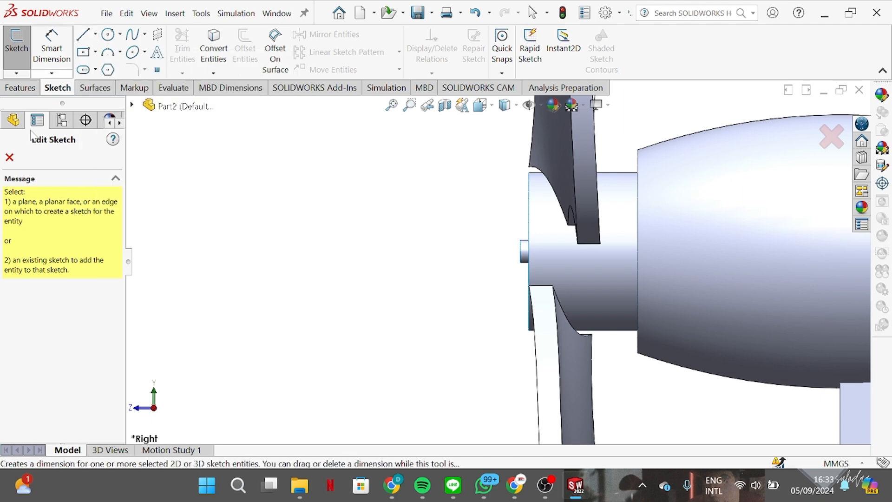
click(9, 157)
- Start a sketch on the Right Plane and activate the Line tool
scroll(107, 213, up, 5)
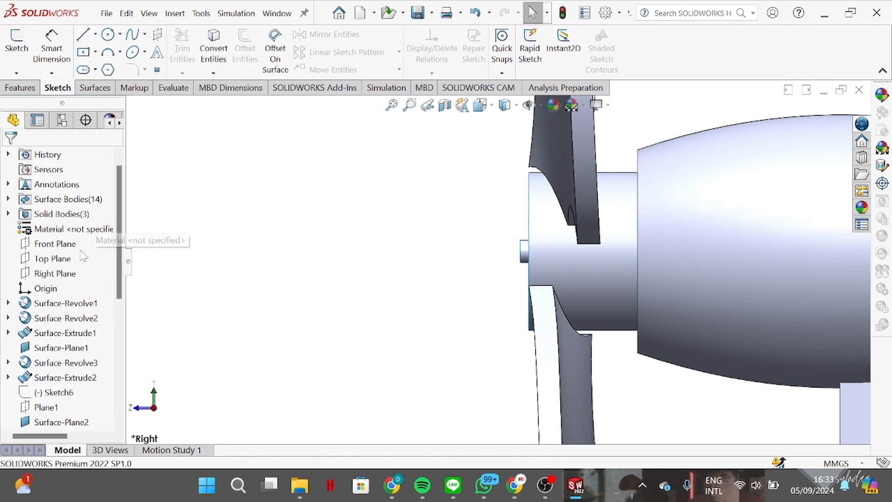
click(46, 273)
click(54, 256)
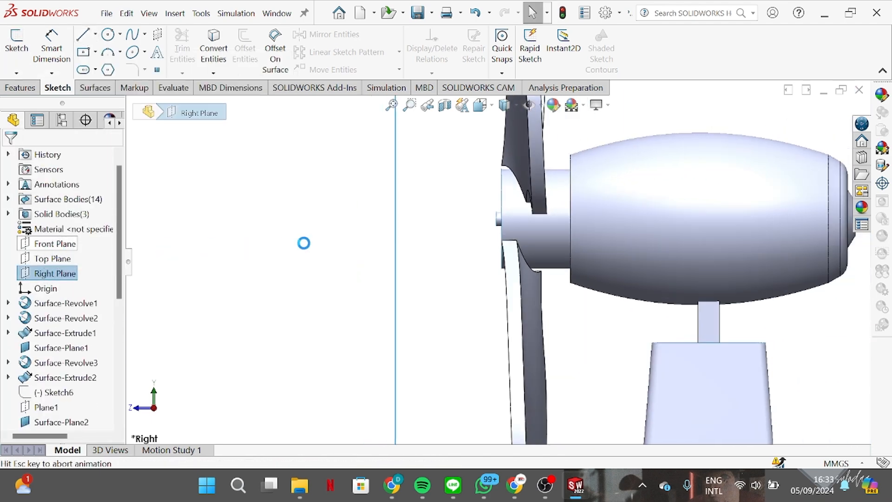
scroll(459, 186, down, 3)
key(l)
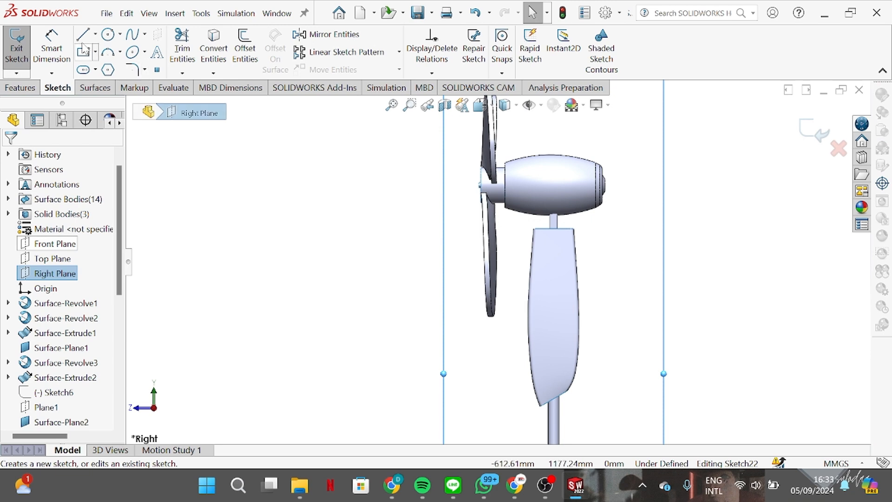
- From the centre of the front shaft's end, draw a horizontal line about 46 mm forward and a vertical line about 40 mm upward
scroll(493, 205, down, 5)
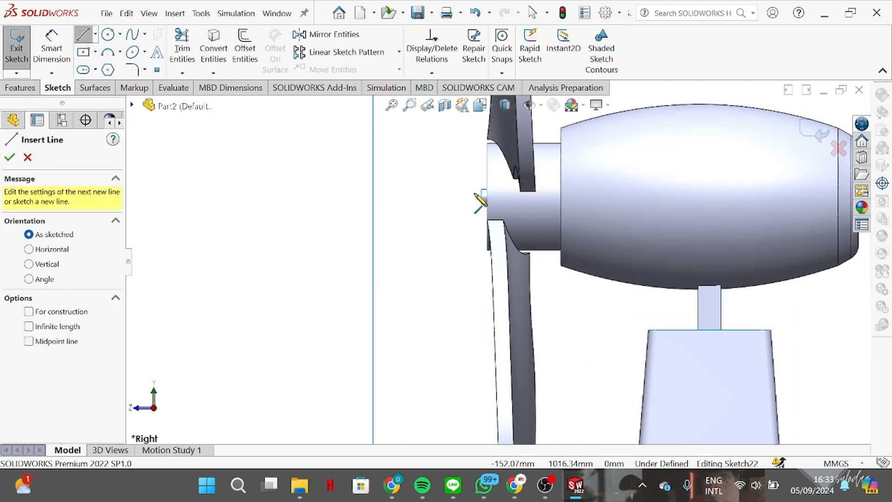
click(483, 197)
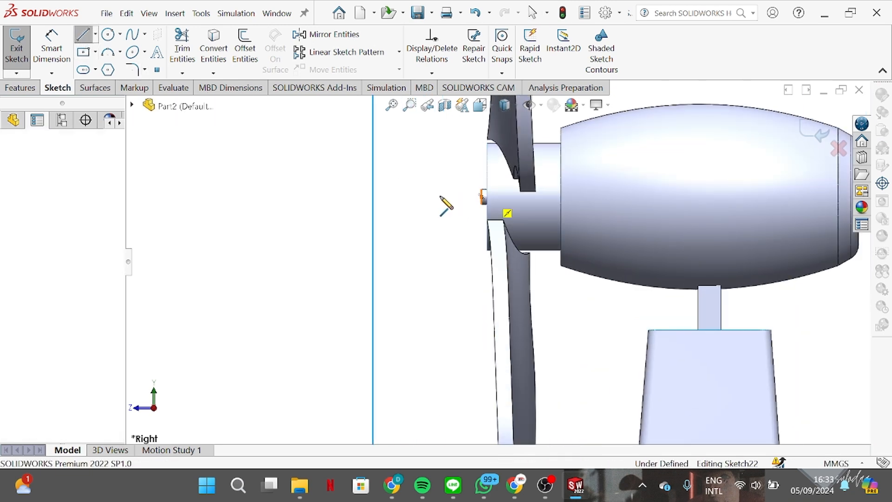
click(410, 197)
right_click(411, 197)
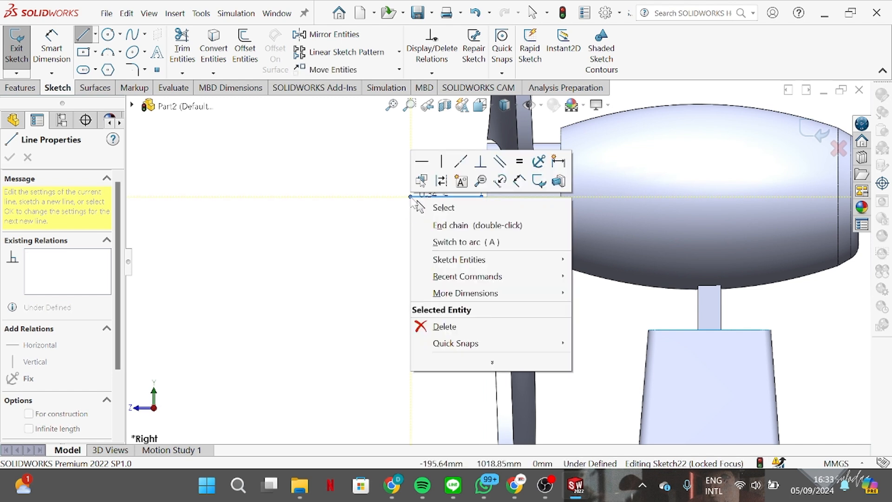
click(427, 207)
click(83, 35)
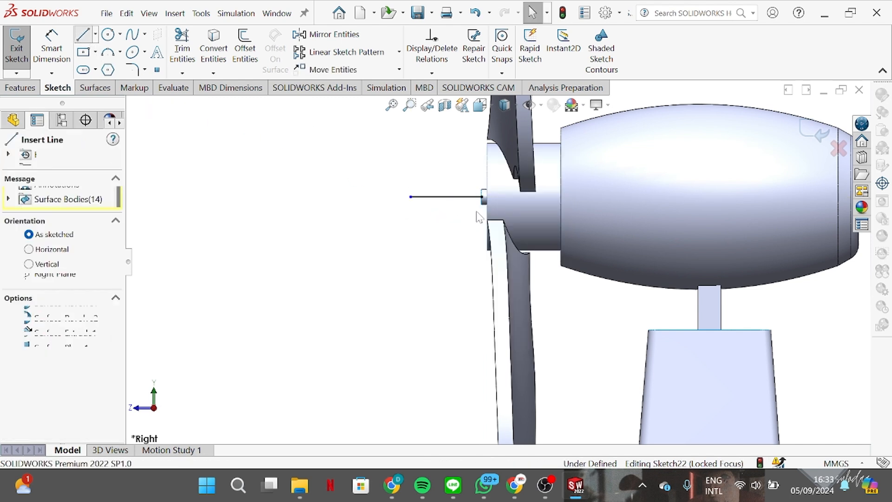
click(483, 196)
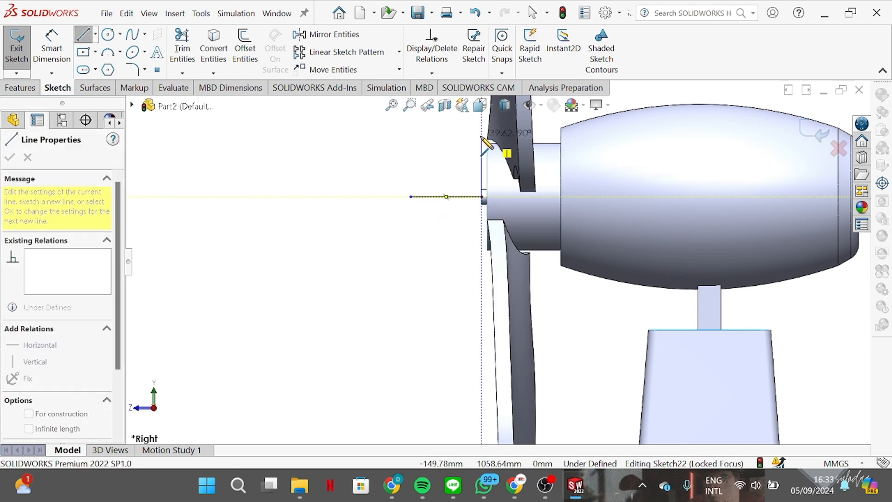
right_click(481, 136)
click(495, 159)
key(Escape)
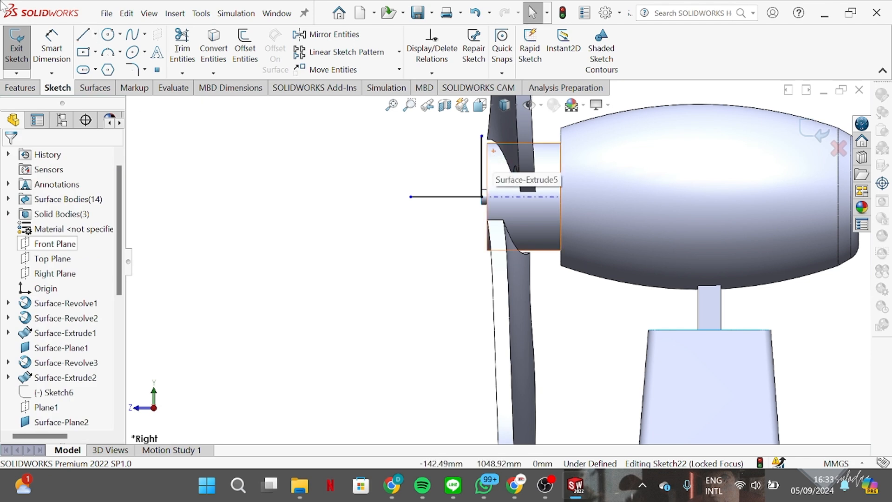
- Dimension the horizontal sketch line to 33 mm and the vertical line to 30 mm
click(51, 48)
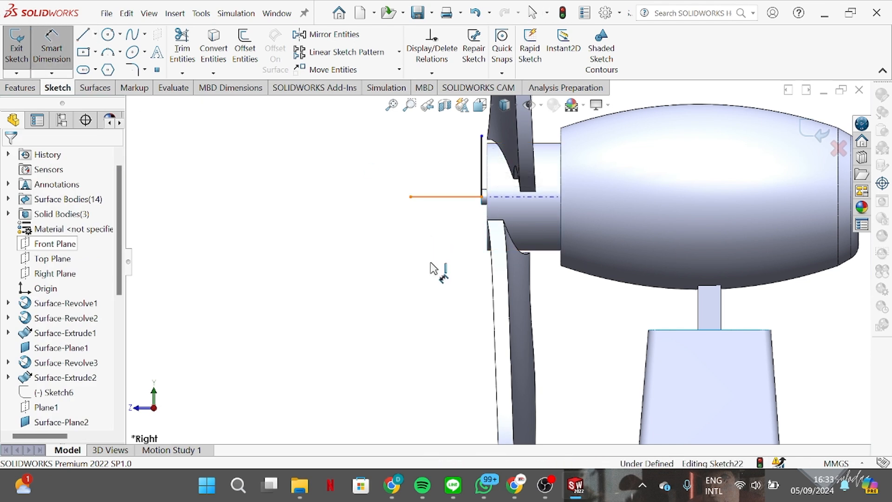
click(431, 277)
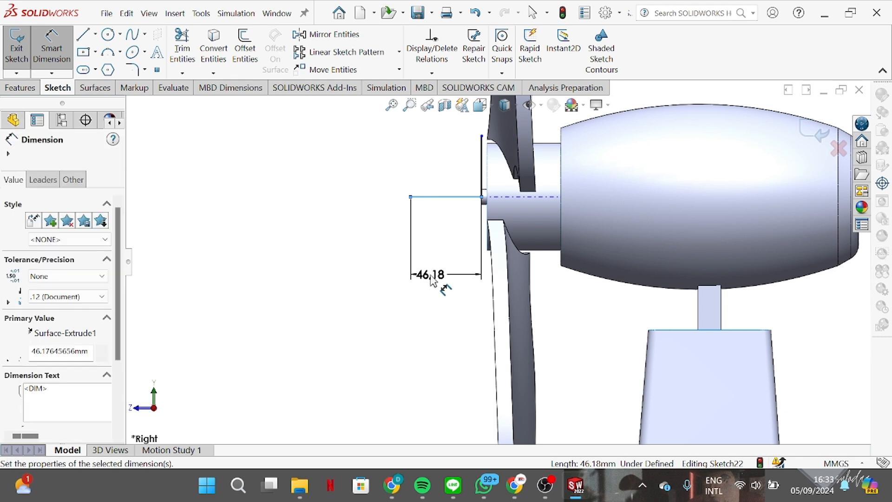
text(50)
key(Return)
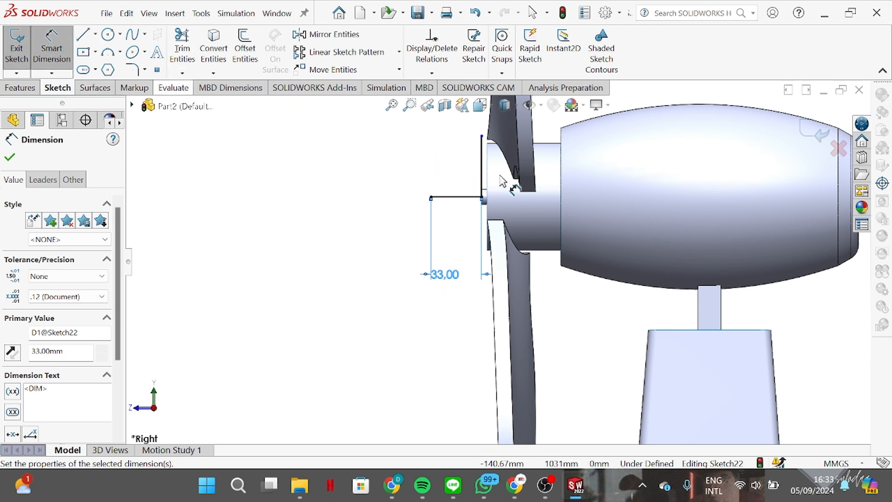
click(482, 172)
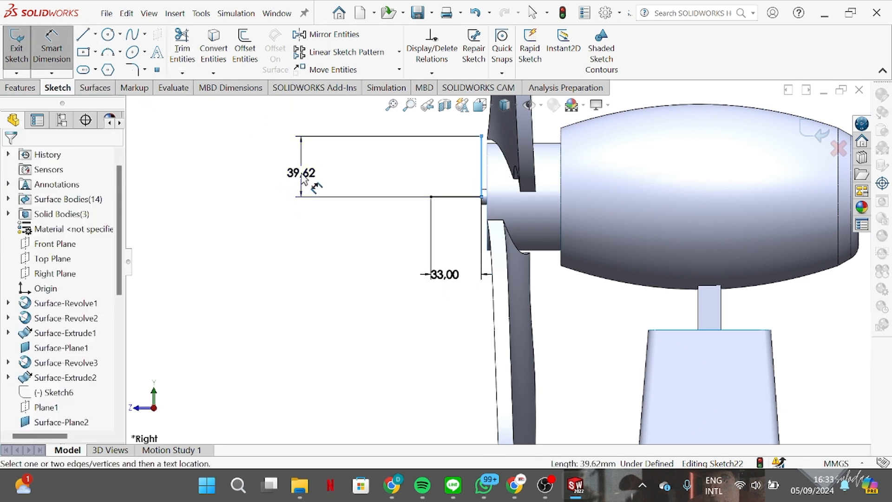
click(304, 179)
text(3)
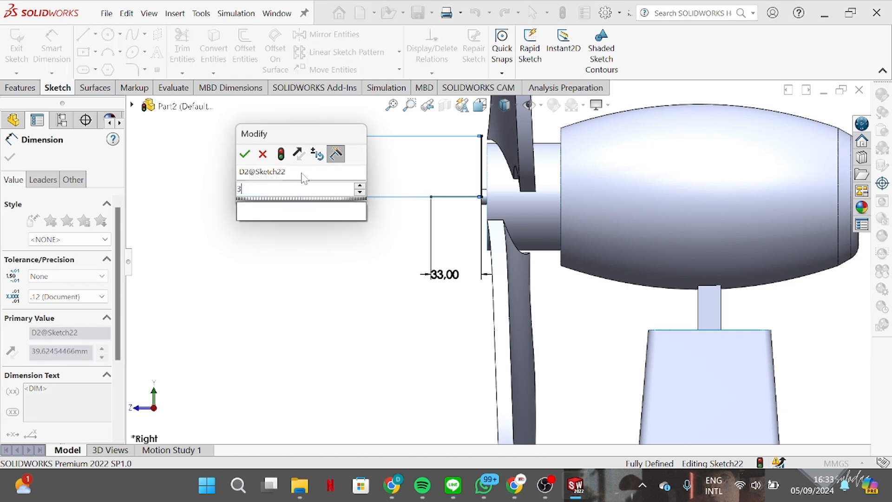
text(0)
key(Return)
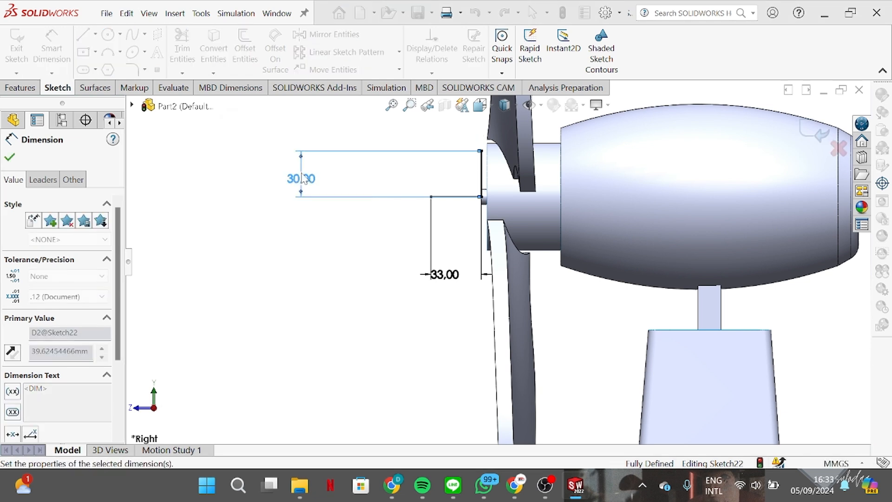
click(9, 159)
- Draw a convex three-point spline from the horizontal line's front end to the vertical line's upper end
click(133, 34)
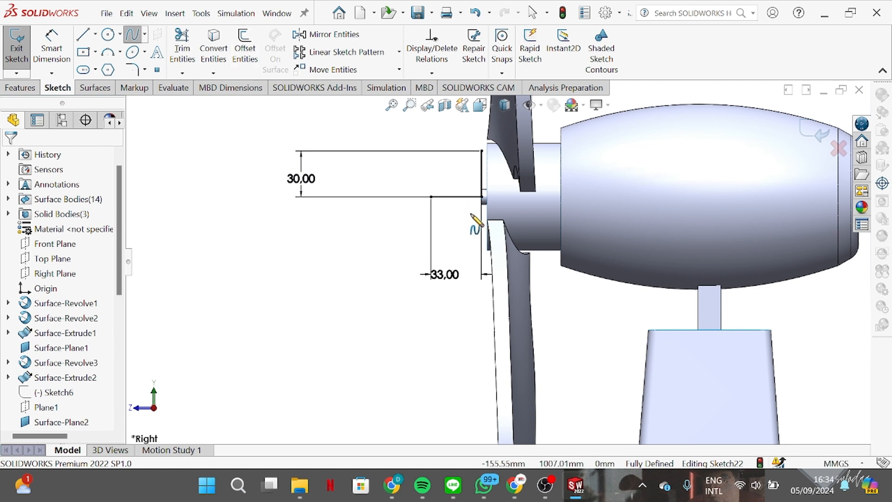
click(431, 197)
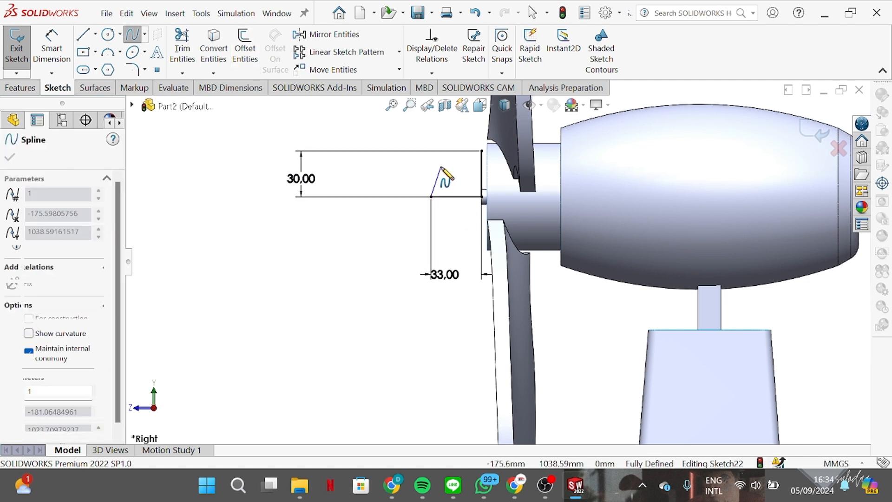
right_click(481, 151)
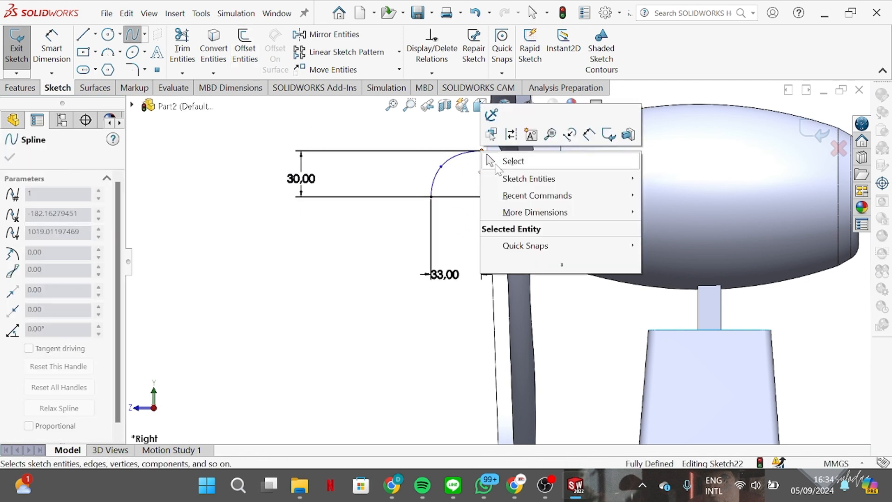
click(507, 159)
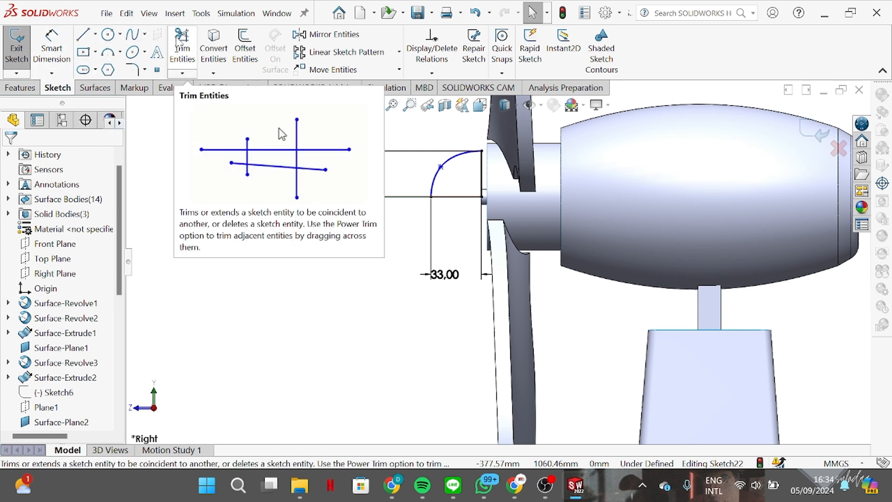
- Trim away the horizontal line and draw a horizontal centerline from the shaft end forward past the spline
click(180, 42)
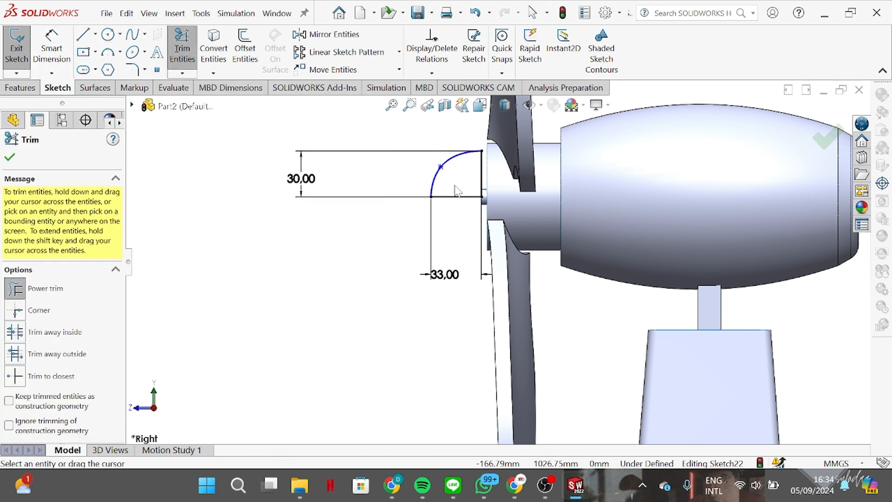
click(457, 196)
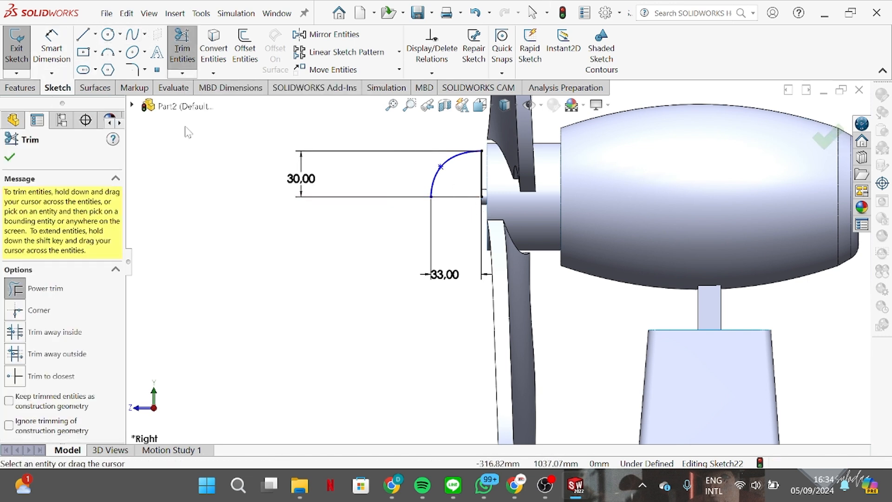
click(95, 35)
click(116, 68)
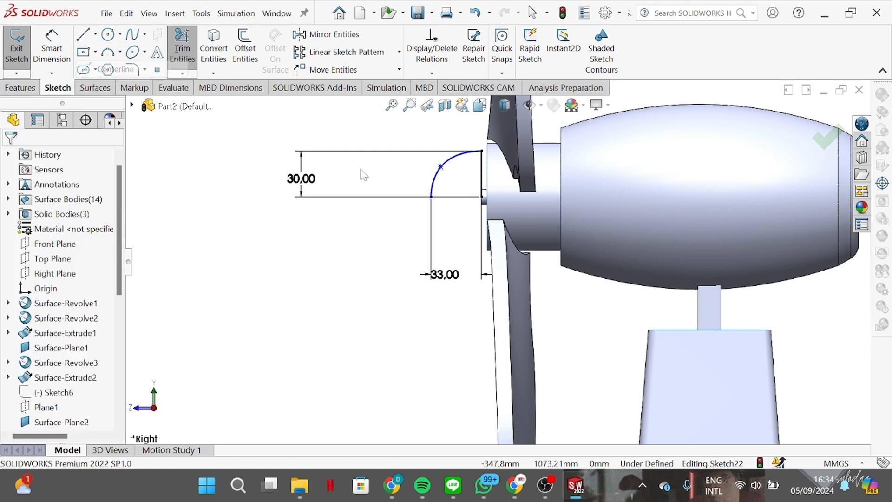
click(482, 197)
click(380, 197)
right_click(386, 200)
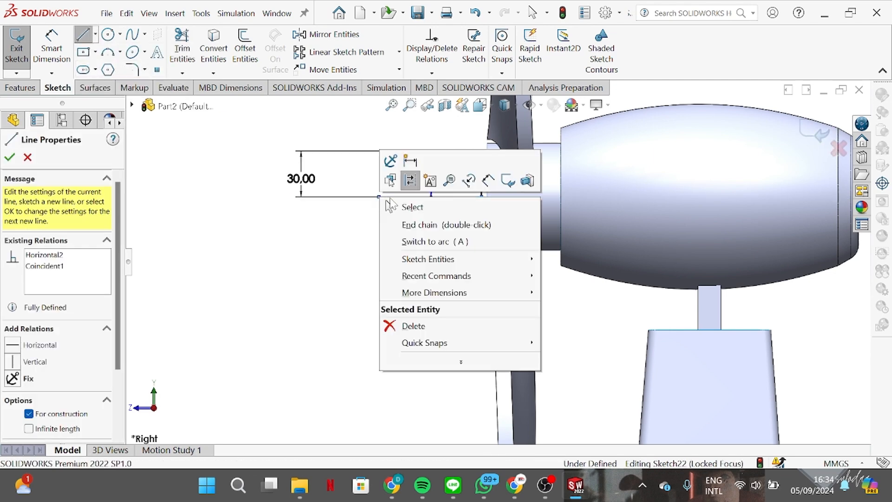
click(389, 204)
- Create a revolved surface of the cap profile, 360 degrees about the horizontal centerline
click(88, 90)
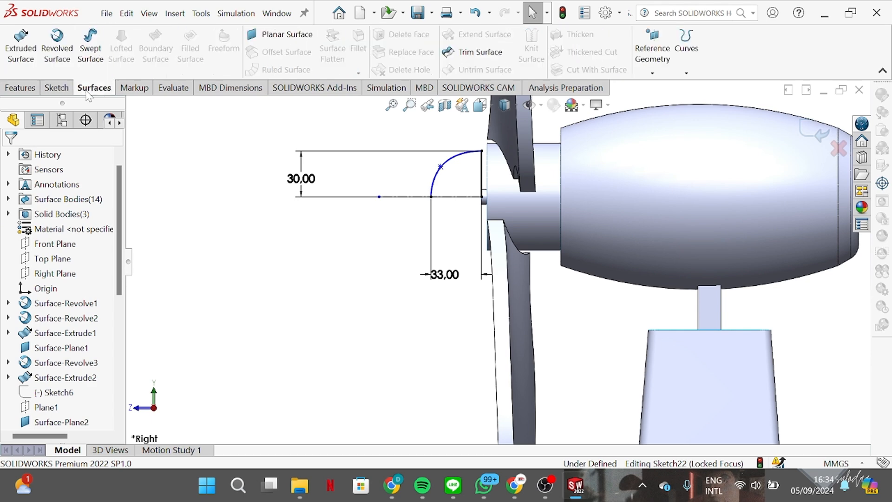
click(56, 44)
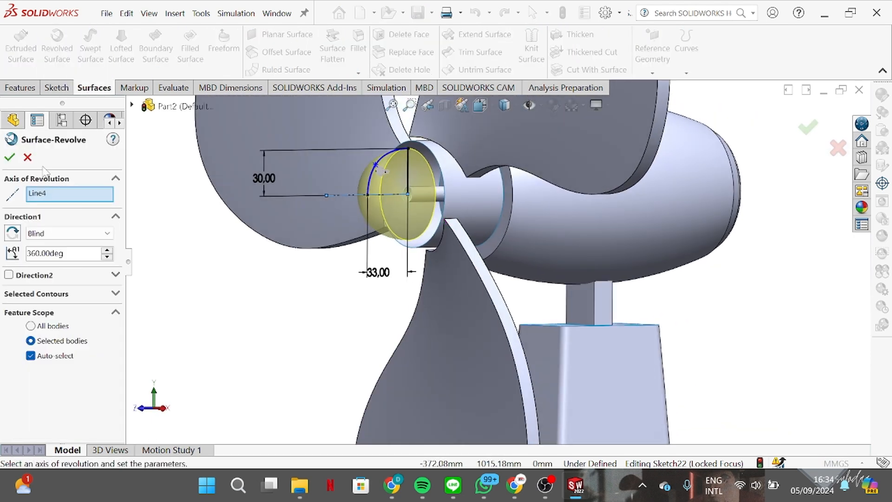
click(10, 157)
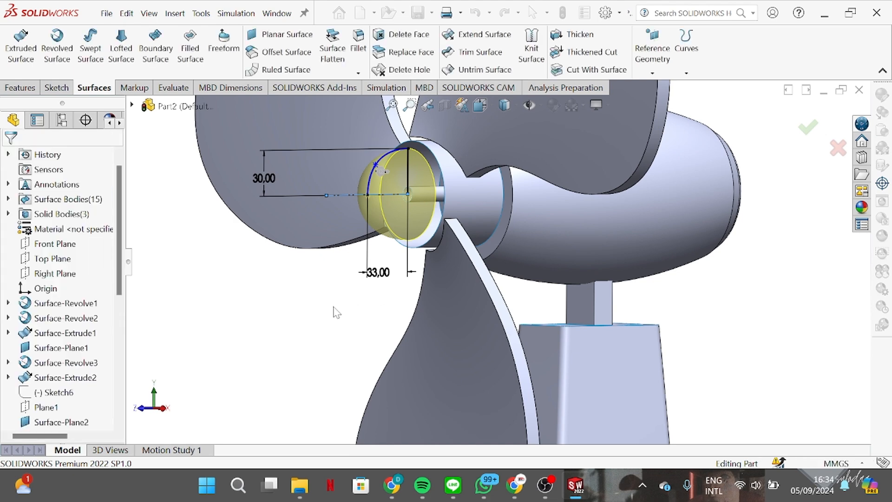
- Close the front of the blade hub with a planar surface bounded by the hub's circular front edge
mouse_move(367, 283)
middle_down()
mouse_move(420, 284)
mouse_move(406, 318)
mouse_move(391, 321)
middle_up()
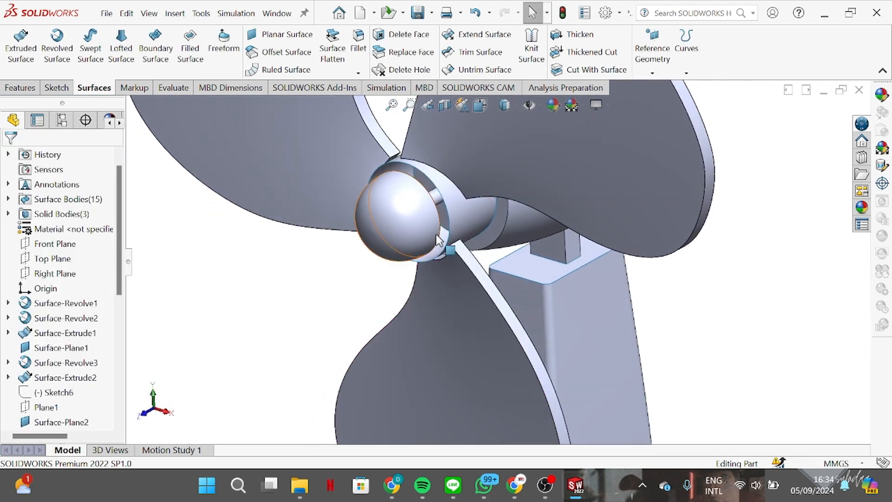
scroll(436, 235, down, 3)
scroll(436, 233, up, 3)
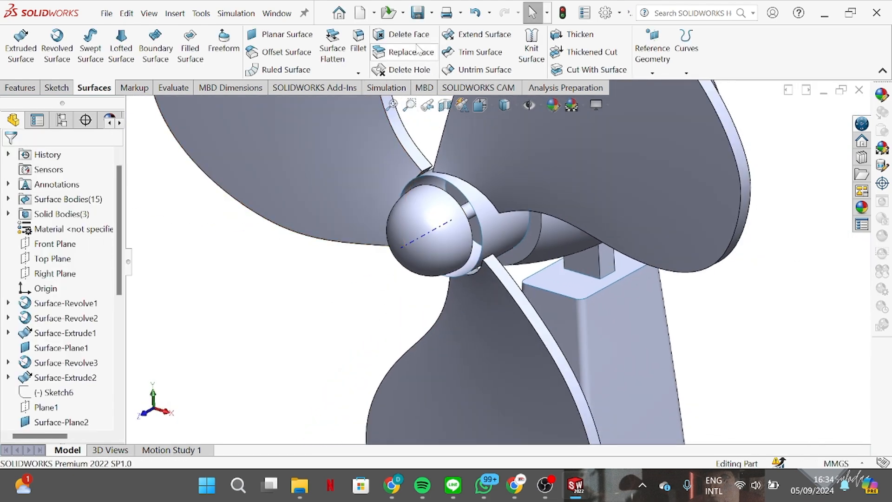
click(281, 35)
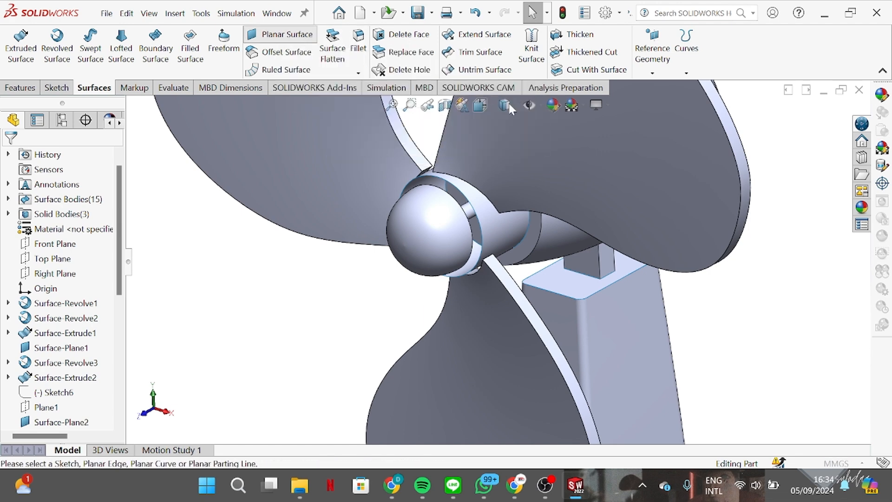
click(479, 213)
middle_drag(484, 215, 513, 187)
click(10, 158)
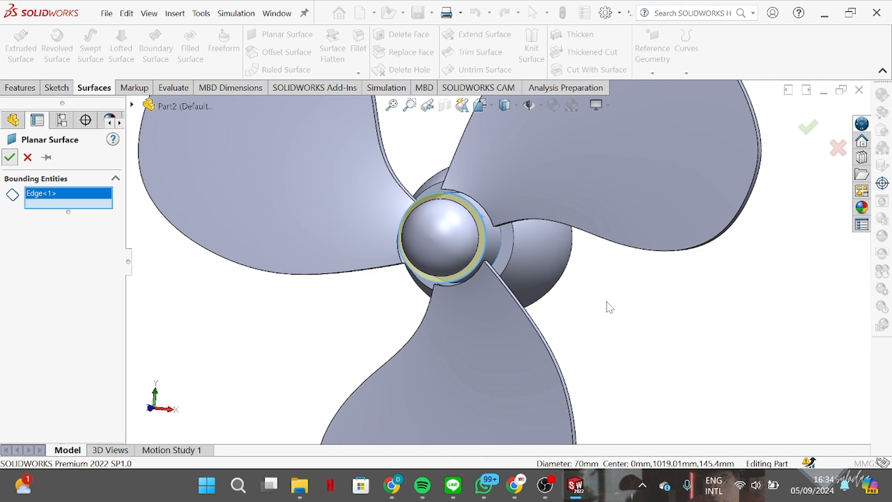
- Examine the complete fan in the Front view and from several rotated angles
scroll(588, 307, up, 4)
middle_drag(540, 299, 483, 270)
key(space)
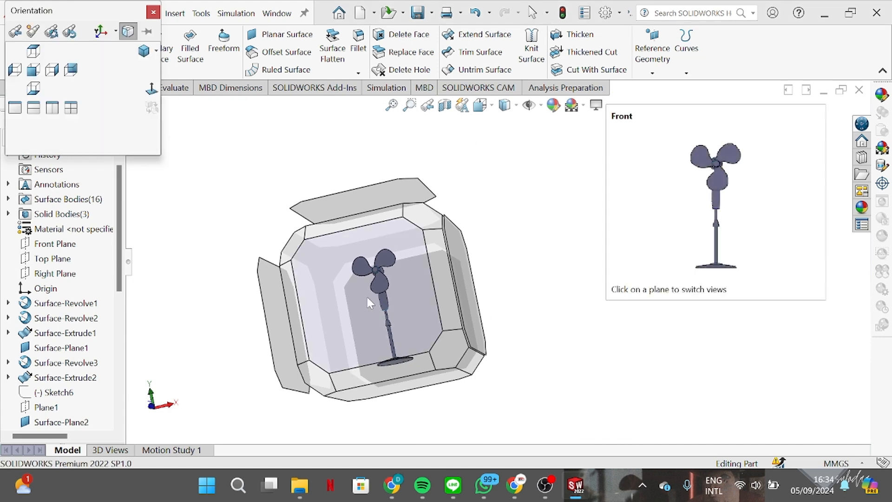
click(366, 295)
middle_drag(539, 224, 574, 259)
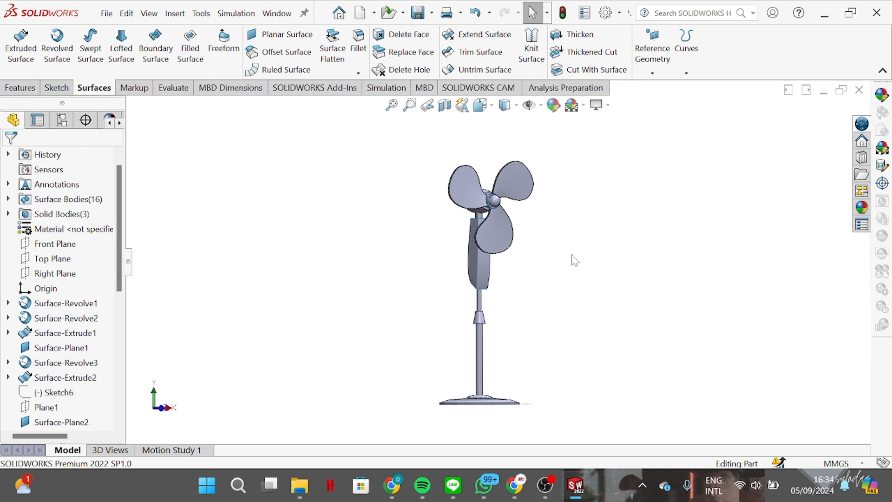
middle_drag(548, 296, 514, 292)
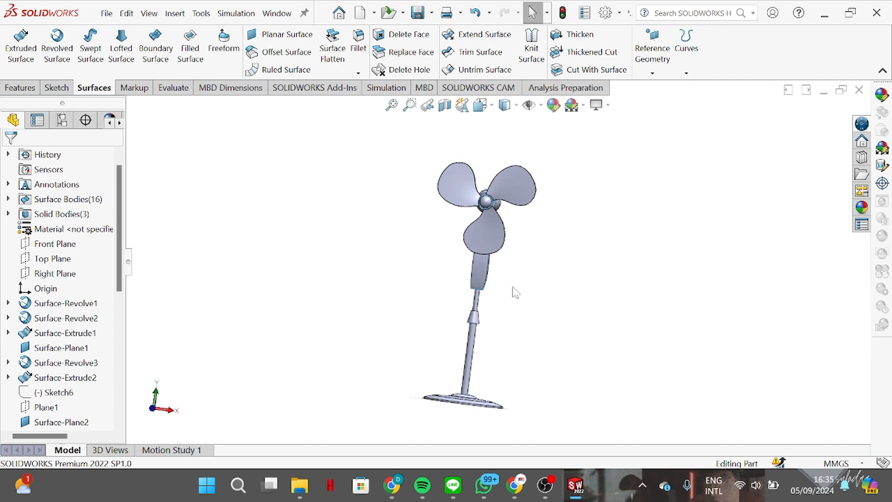
key(space)
click(399, 290)
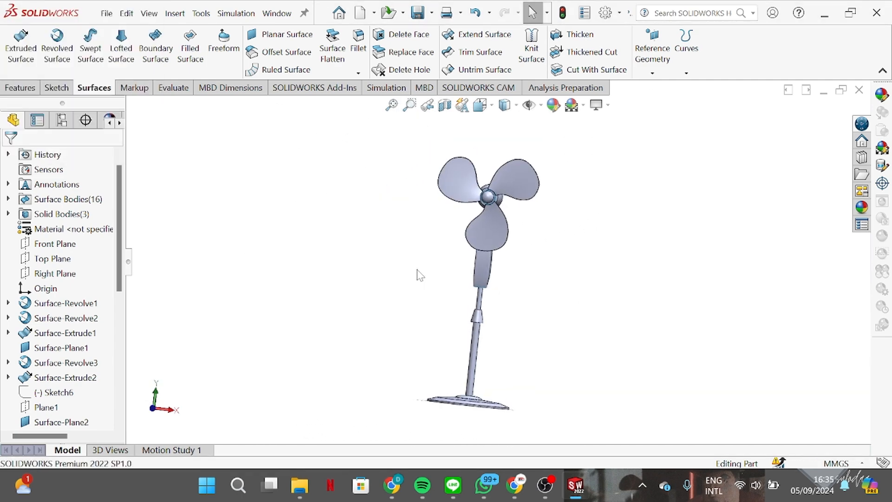
key(space)
click(466, 234)
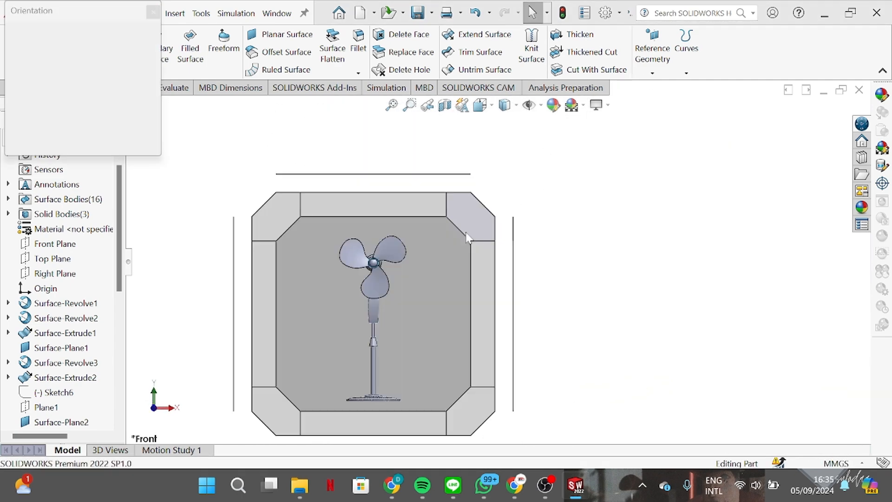
middle_drag(530, 295, 506, 297)
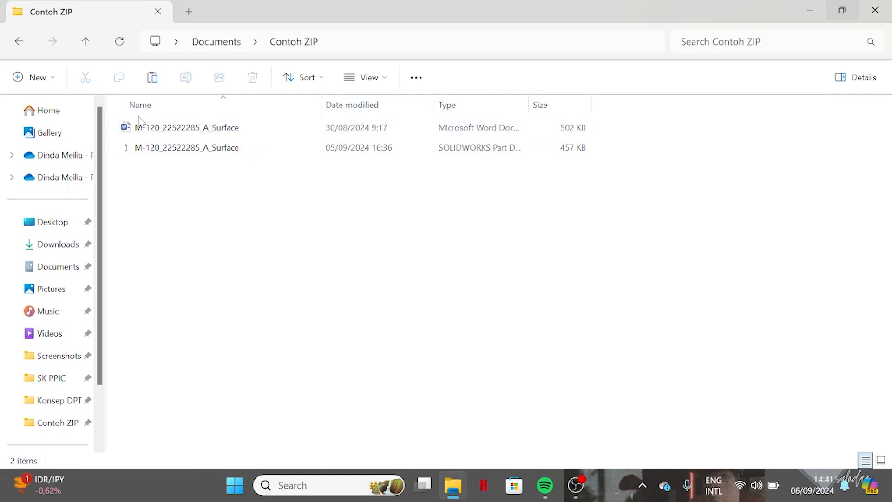
- In File Explorer, compress the Word document and the SOLIDWORKS part in the Contoh ZIP folder into one ZIP file, keeping the proposed name
drag(171, 170, 160, 119)
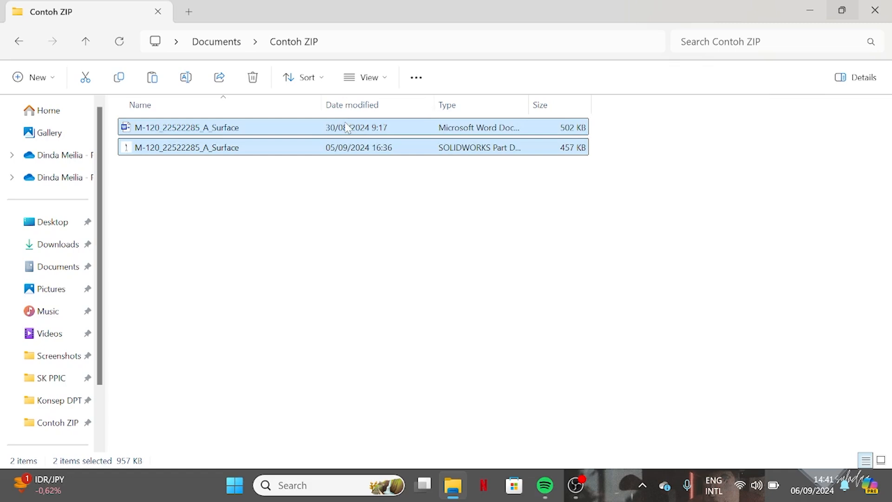
right_click(296, 129)
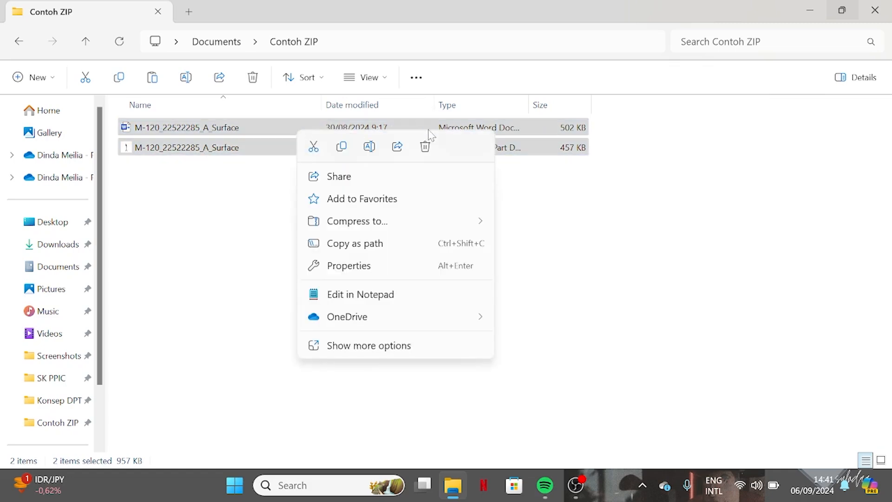
mouse_move(464, 224)
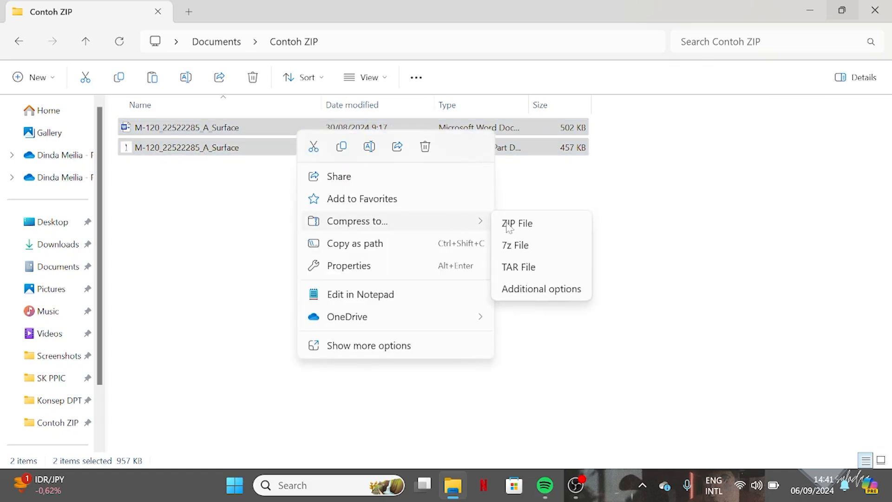
click(548, 224)
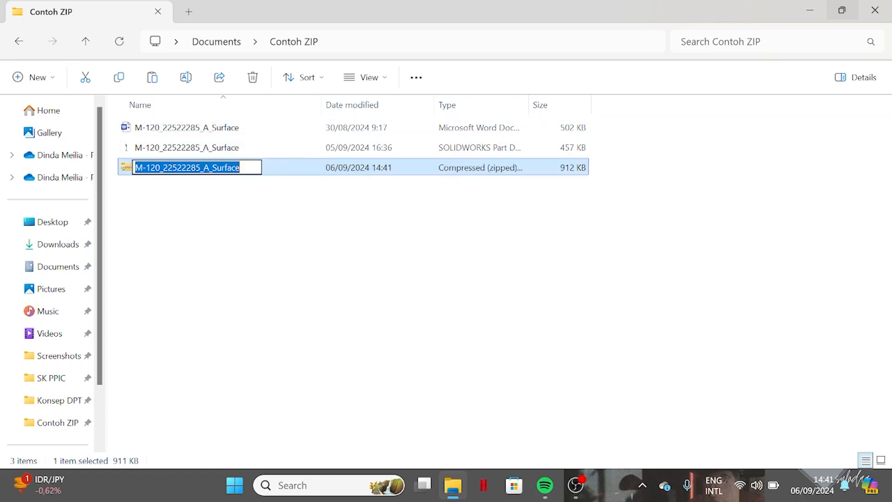
key(End)
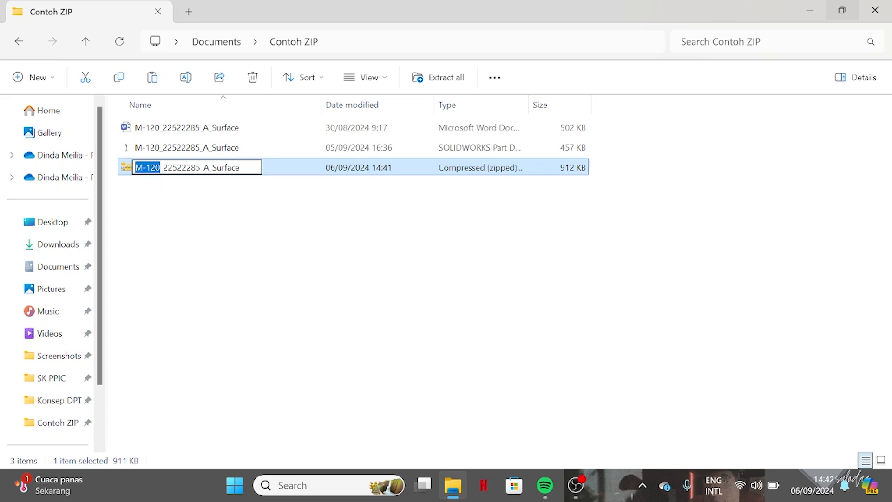
drag(163, 167, 195, 167)
click(210, 168)
key(Return)
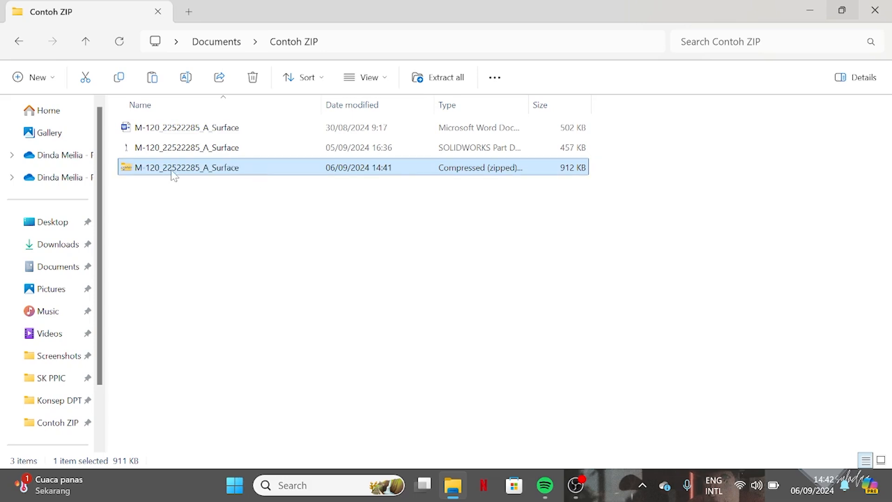